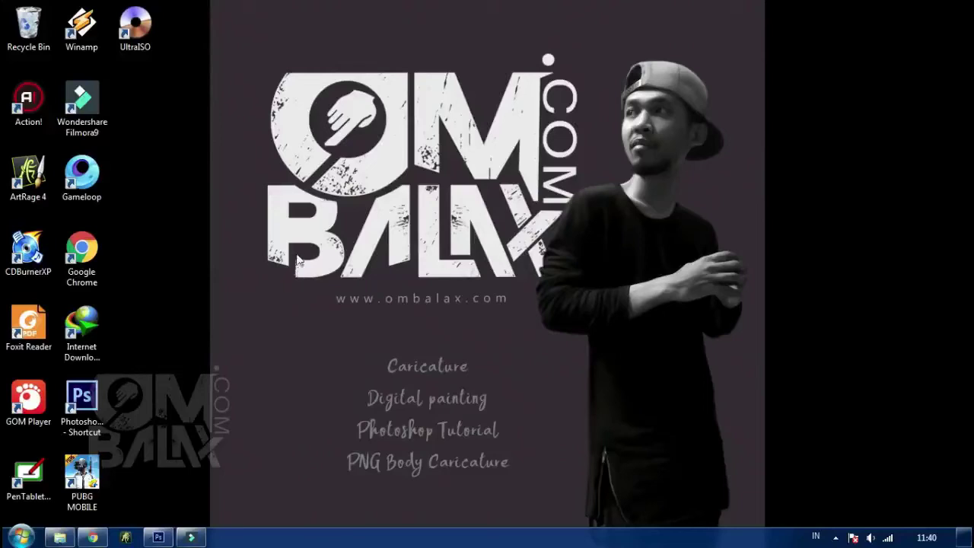
# Step: Refresh the desktop, return to the Photoshop document and reposition the full-body photo
pyautogui.rightClick(272, 278)
pyautogui.click(270, 320)
pyautogui.click(161, 538)
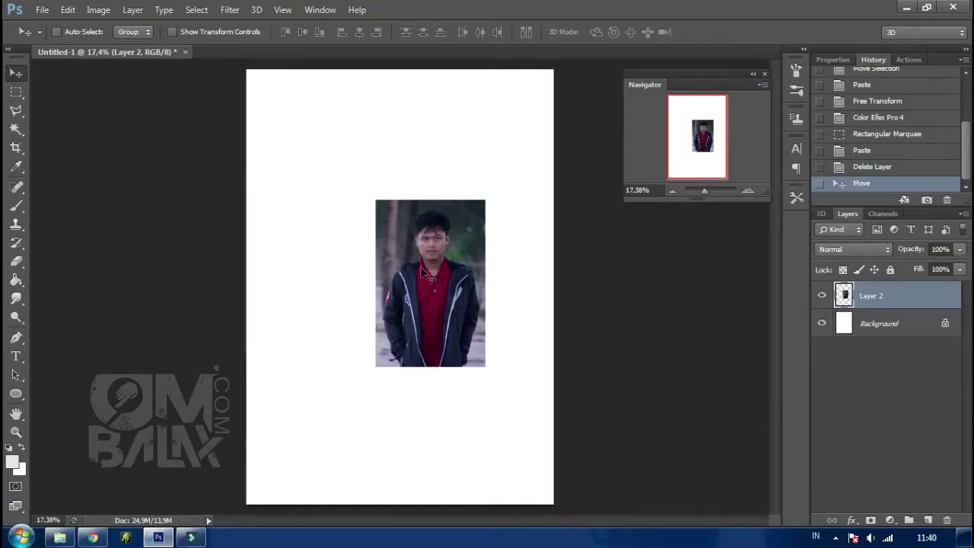
pyautogui.moveTo(454, 246); pyautogui.dragTo(420, 210)
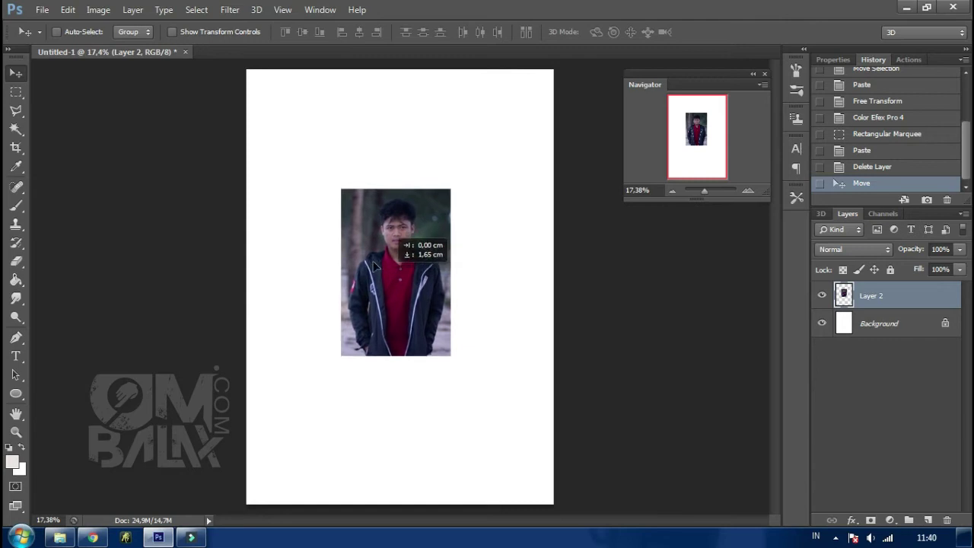
pyautogui.moveTo(378, 284); pyautogui.dragTo(378, 308)
# Step: Paste a rectangular selection of the man's head onto a new layer
pyautogui.click(16, 91)
pyautogui.moveTo(353, 193)
pyautogui.mouseDown()
pyautogui.moveTo(418, 262)
pyautogui.moveTo(420, 232)
pyautogui.mouseUp()
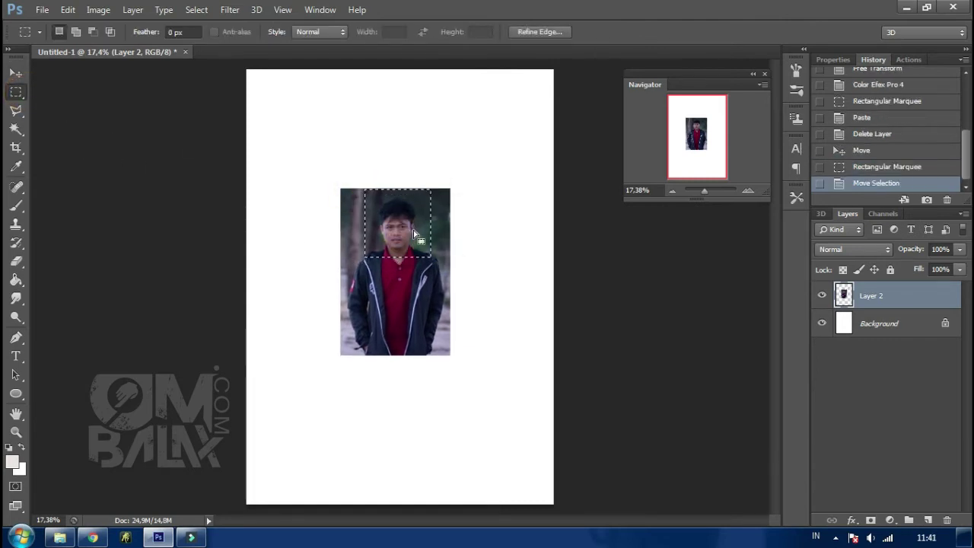
pyautogui.hotkey('ctrl', 'v')
# Step: Enlarge the pasted head to about 315% and hide the full-body photo on Layer 2
pyautogui.hotkey('ctrl', 't')
pyautogui.moveTo(431, 257)
pyautogui.mouseDown()
pyautogui.moveTo(590, 379)
pyautogui.moveTo(621, 417)
pyautogui.mouseUp()
pyautogui.moveTo(517, 317); pyautogui.dragTo(455, 267)
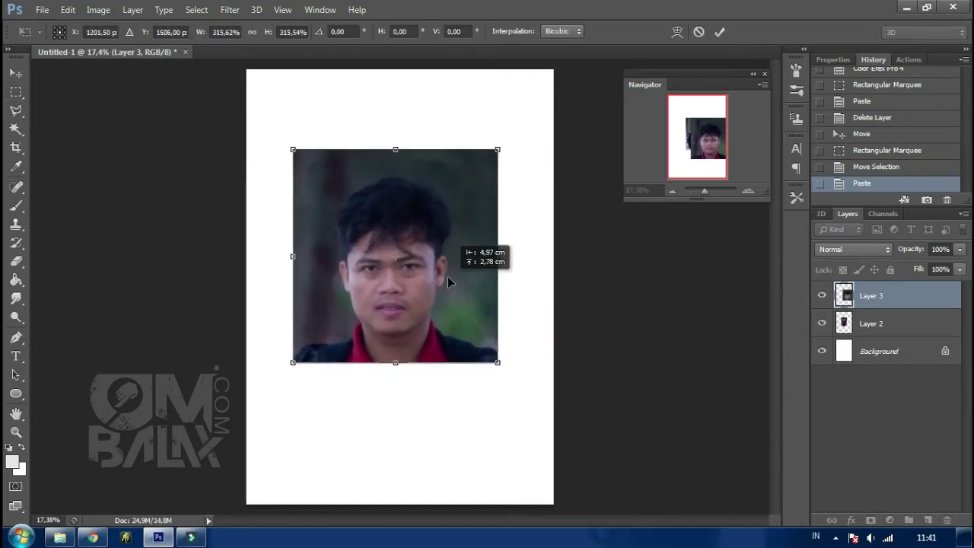
pyautogui.press('Return')
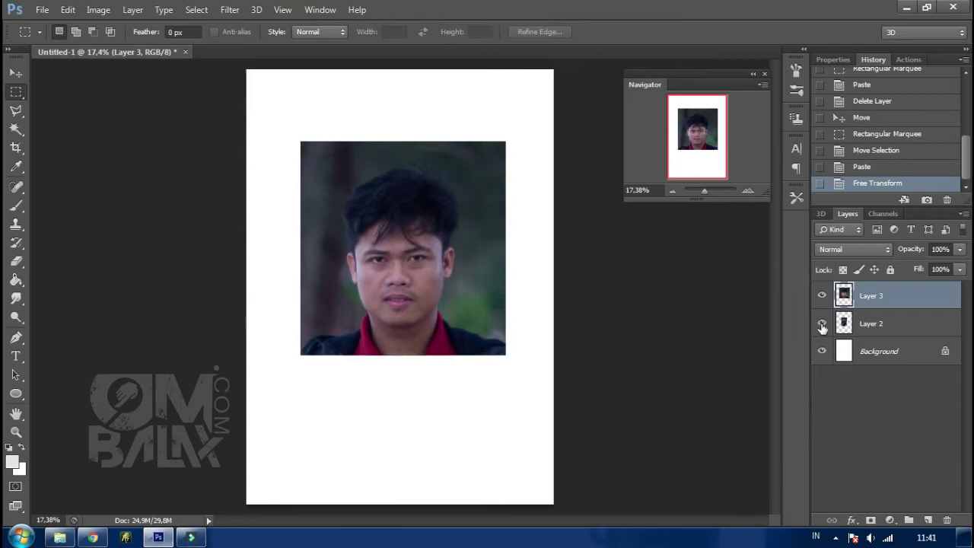
pyautogui.click(822, 323)
# Step: Apply Color Efex Pro 4's Detail Extractor to the head, then reapply the filter
pyautogui.click(229, 9)
pyautogui.moveTo(252, 363)
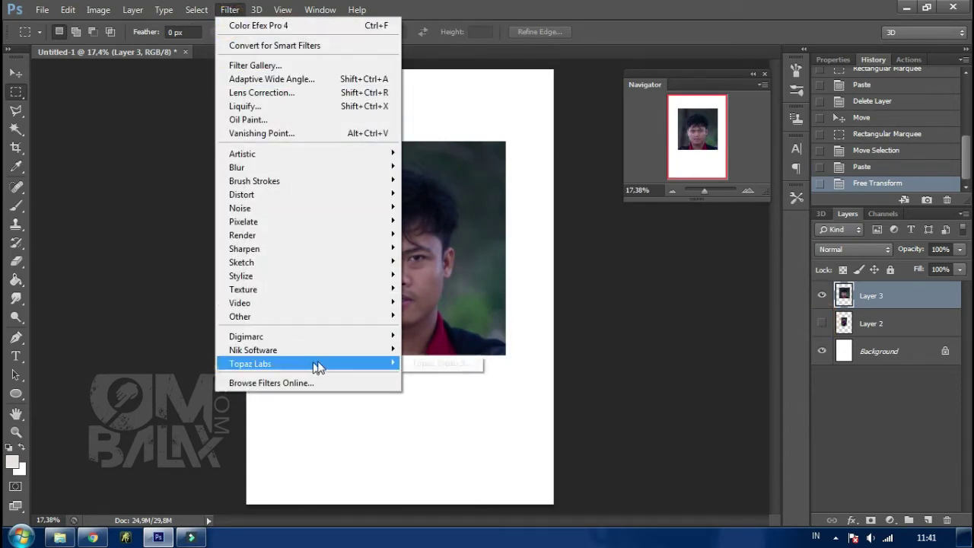
pyautogui.click(428, 346)
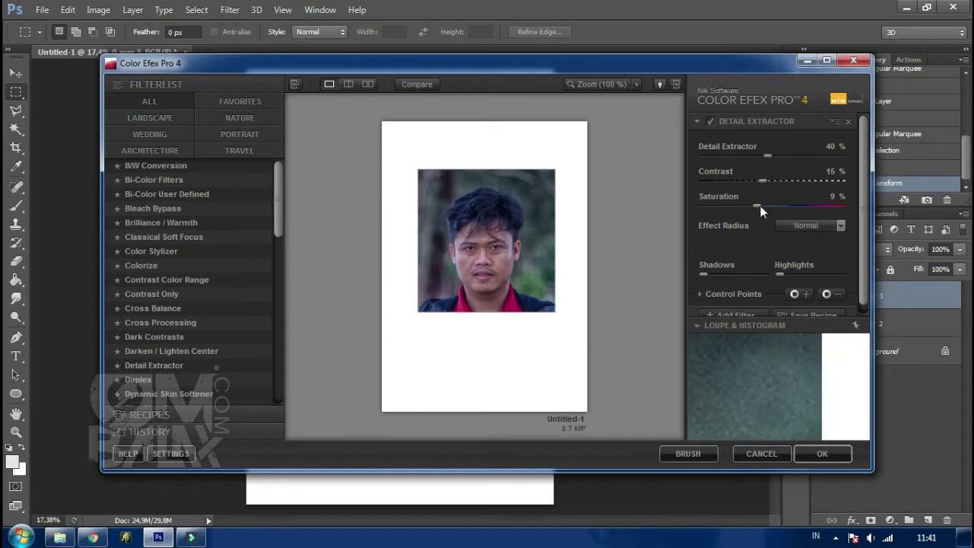
pyautogui.click(820, 452)
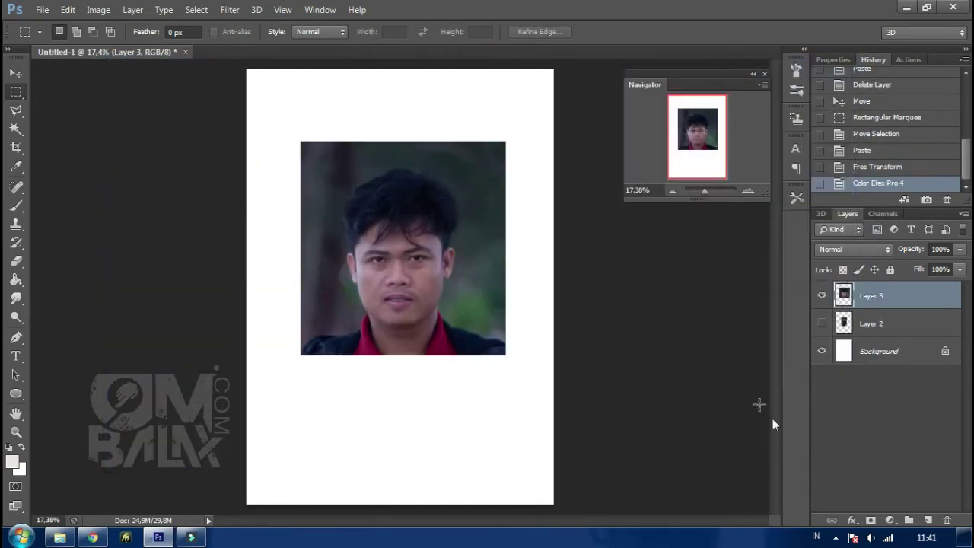
pyautogui.click(230, 9)
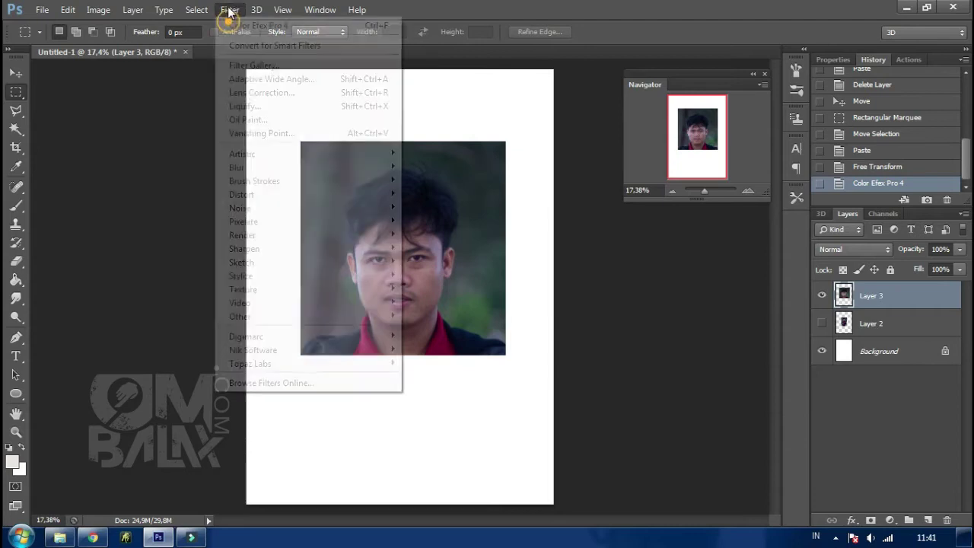
pyautogui.click(237, 27)
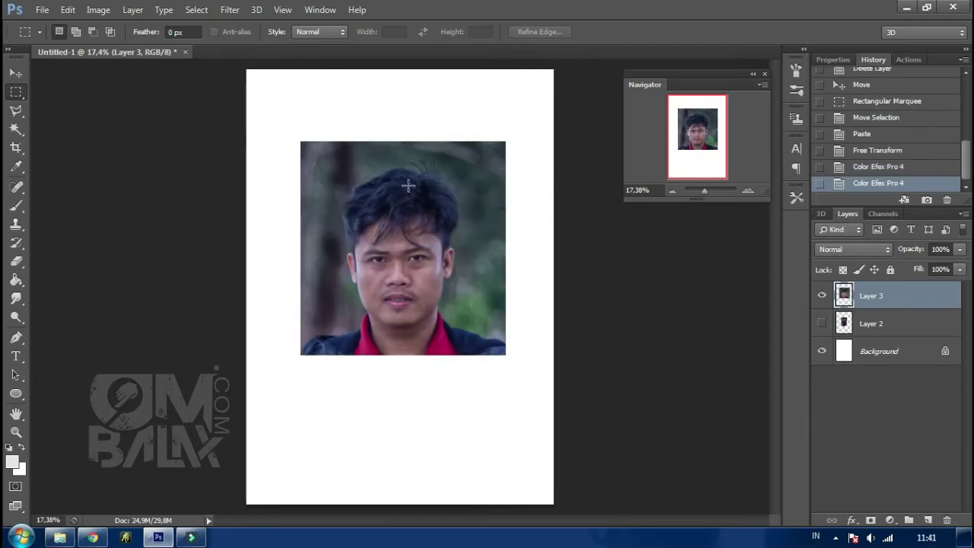
# Step: Zoom in on the face and choose the Smudge tool with a 65 soft round brush
pyautogui.moveTo(711, 190)
pyautogui.mouseDown()
pyautogui.moveTo(694, 187)
pyautogui.moveTo(708, 189)
pyautogui.mouseUp()
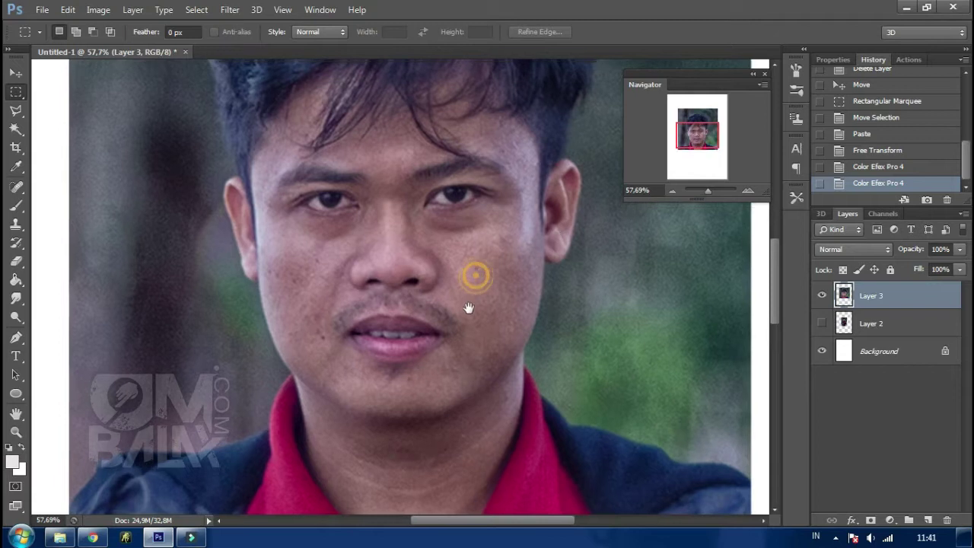
pyautogui.moveTo(475, 275); pyautogui.dragTo(461, 320)
pyautogui.click(18, 299)
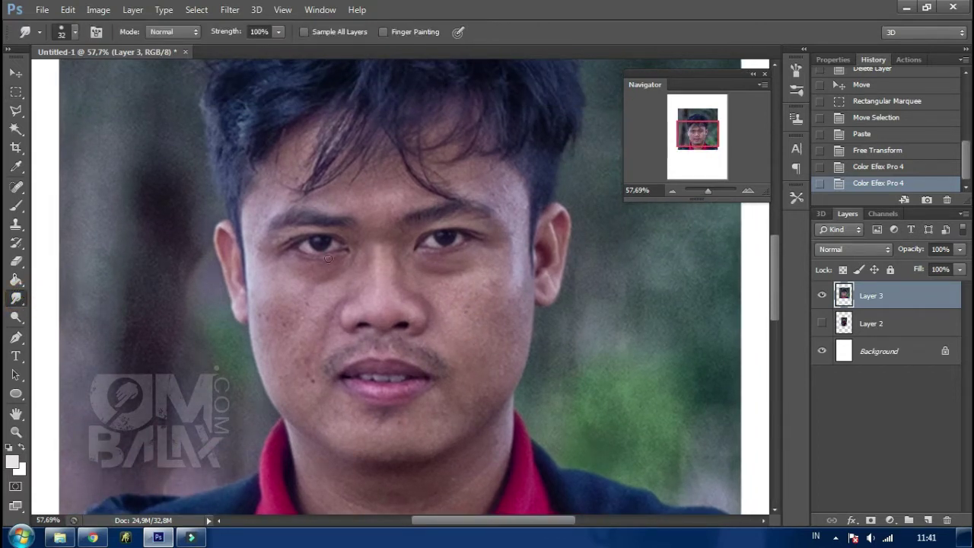
pyautogui.rightClick(403, 251)
pyautogui.moveTo(559, 360); pyautogui.dragTo(558, 378)
pyautogui.click(519, 351)
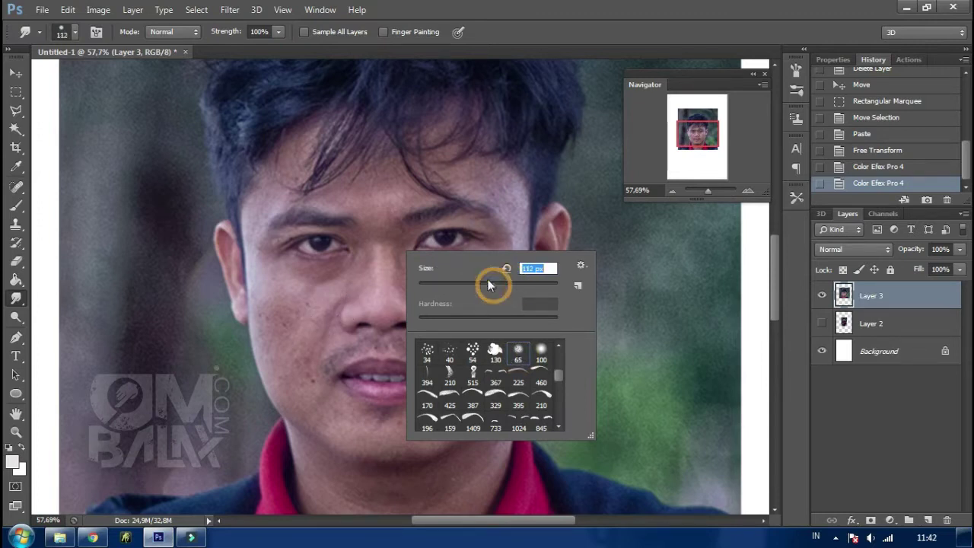
pyautogui.click(315, 293)
# Step: Smudge the left cheek and nose bridge at 49% strength, then raise strength to 57%
pyautogui.moveTo(283, 282)
pyautogui.mouseDown()
pyautogui.moveTo(283, 330)
pyautogui.moveTo(270, 282)
pyautogui.moveTo(271, 331)
pyautogui.moveTo(278, 316)
pyautogui.mouseUp()
pyautogui.moveTo(714, 190); pyautogui.dragTo(715, 191)
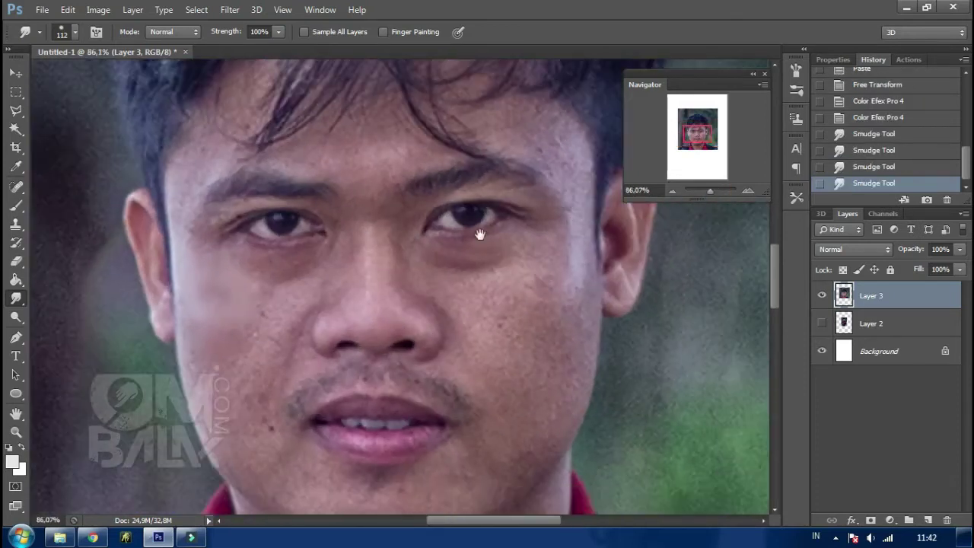
pyautogui.moveTo(242, 54); pyautogui.dragTo(240, 55)
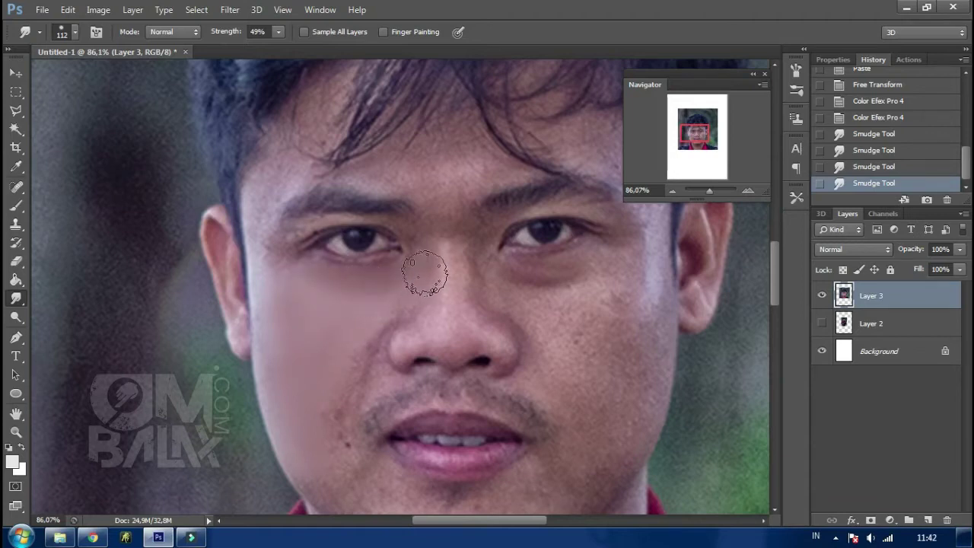
pyautogui.moveTo(424, 272)
pyautogui.mouseDown()
pyautogui.moveTo(461, 287)
pyautogui.moveTo(453, 278)
pyautogui.mouseUp()
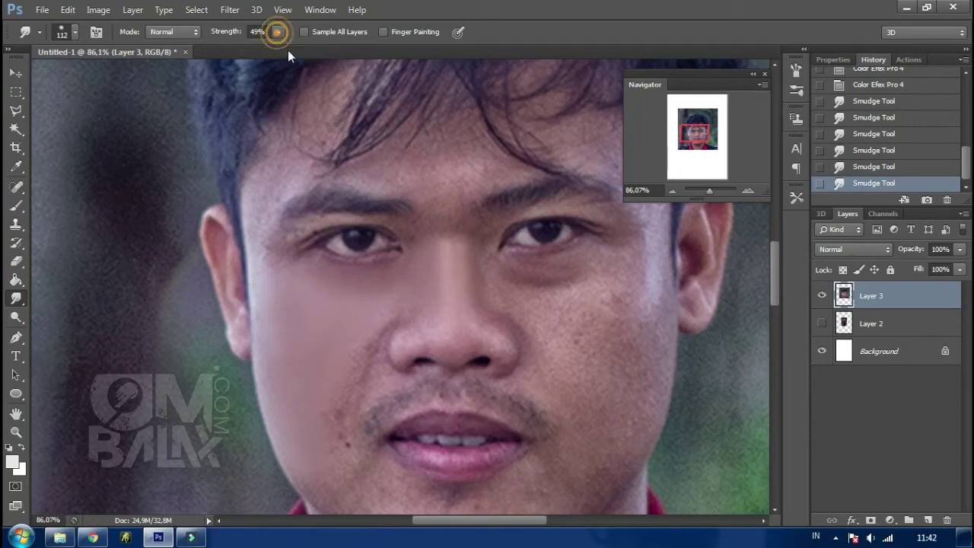
pyautogui.moveTo(280, 34); pyautogui.dragTo(285, 42)
# Step: Smudge down along the cheek, then resize the brush to 60 px and then 89 px
pyautogui.moveTo(276, 174); pyautogui.dragTo(263, 320)
pyautogui.rightClick(288, 203)
pyautogui.click(342, 236)
pyautogui.click(266, 285)
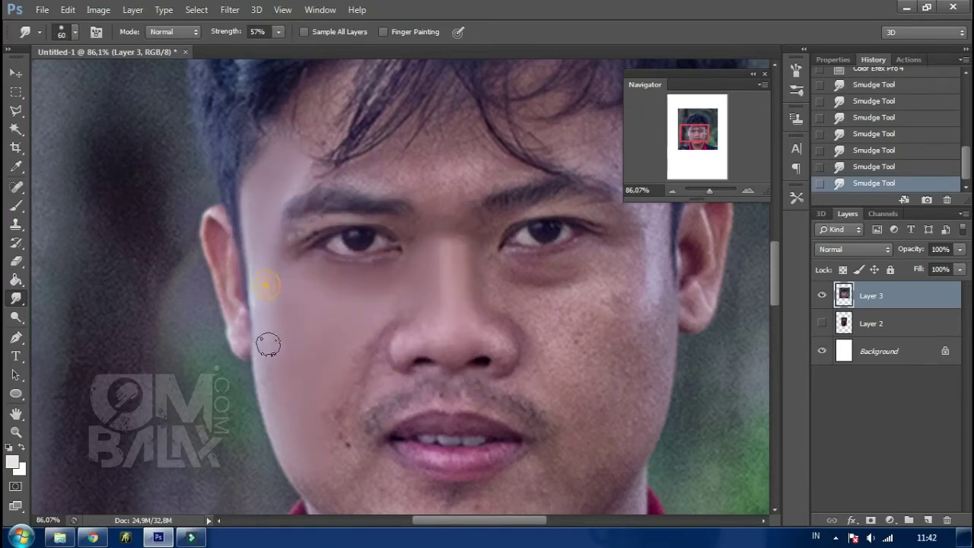
pyautogui.rightClick(286, 278)
pyautogui.moveTo(335, 256); pyautogui.dragTo(347, 256)
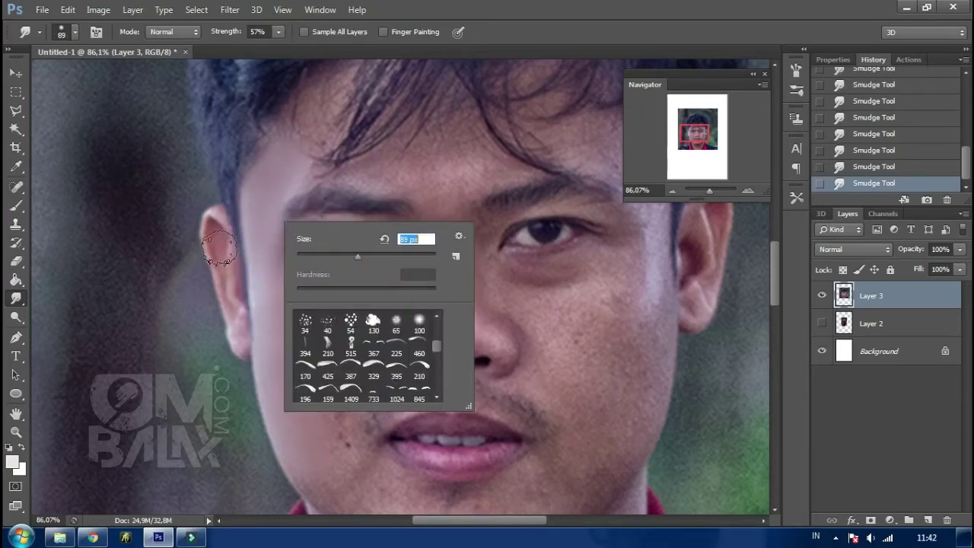
pyautogui.click(217, 272)
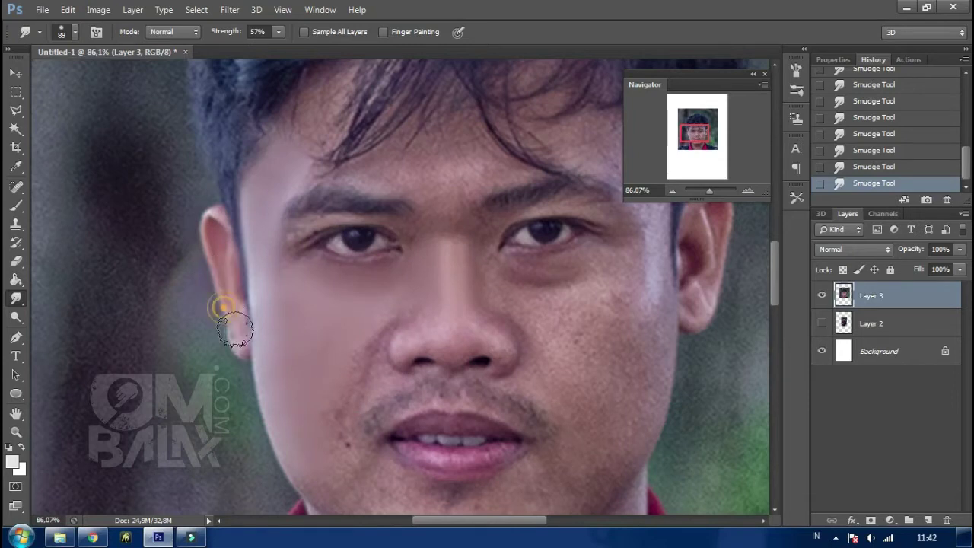
# Step: Resize the smudge brush to 38 px, then 91 px, and sweep a long stroke across the cheek
pyautogui.rightClick(294, 222)
pyautogui.click(326, 258)
pyautogui.click(238, 318)
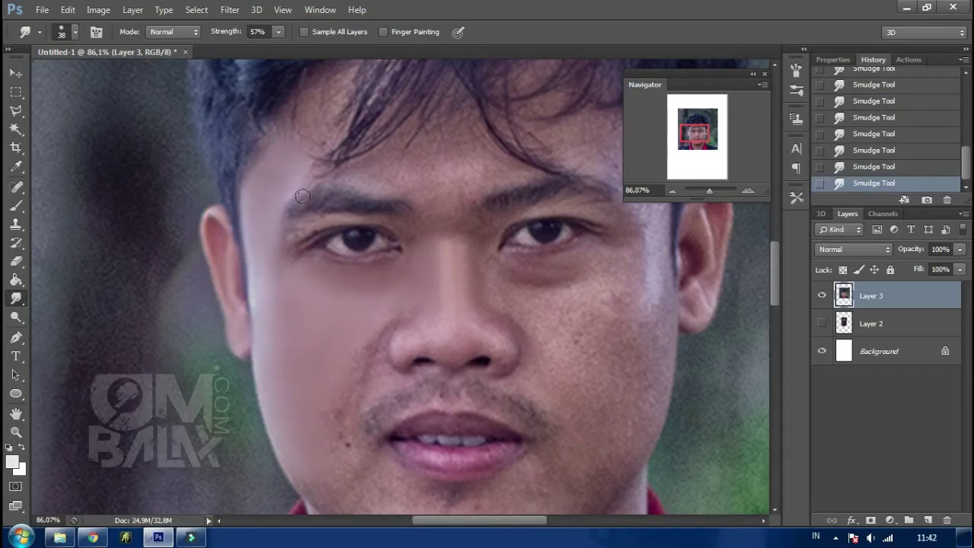
pyautogui.rightClick(324, 165)
pyautogui.moveTo(381, 204); pyautogui.dragTo(403, 200)
pyautogui.click(279, 167)
pyautogui.click(335, 143)
pyautogui.moveTo(335, 143)
pyautogui.mouseDown()
pyautogui.moveTo(269, 265)
pyautogui.moveTo(167, 267)
pyautogui.moveTo(279, 274)
pyautogui.moveTo(255, 311)
pyautogui.moveTo(191, 309)
pyautogui.moveTo(169, 339)
pyautogui.mouseUp()
# Step: Smooth under the left eye at 55 px, then the brow centre and under the right eye at 81 px
pyautogui.rightClick(304, 224)
pyautogui.write('55')
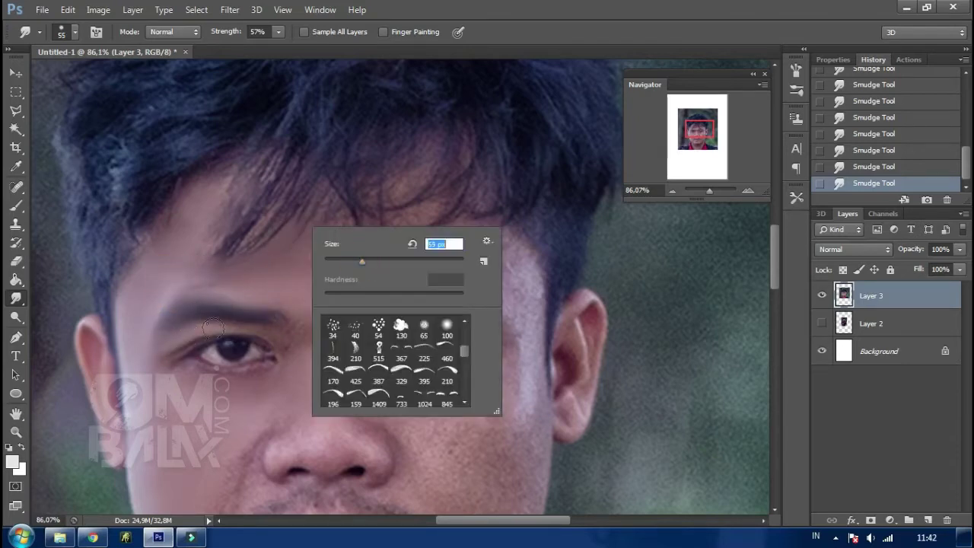
pyautogui.press('Return')
pyautogui.moveTo(268, 374); pyautogui.dragTo(219, 379)
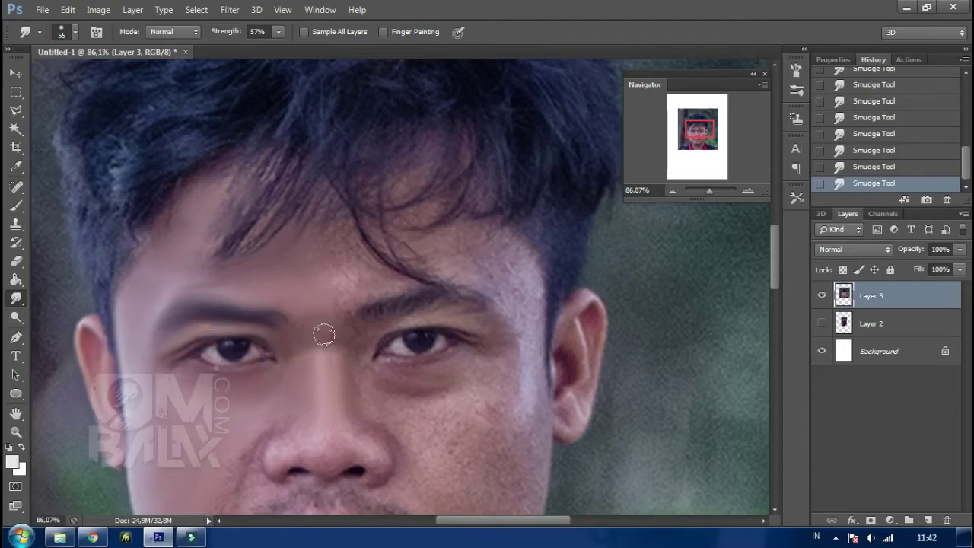
pyautogui.rightClick(414, 291)
pyautogui.write('81')
pyautogui.press('Return')
pyautogui.moveTo(320, 326); pyautogui.dragTo(300, 373)
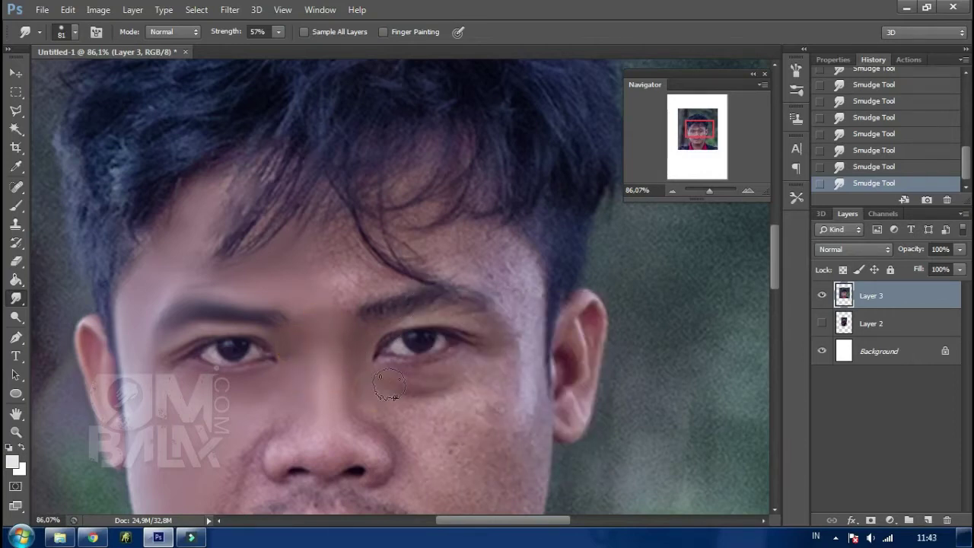
pyautogui.moveTo(424, 380)
pyautogui.mouseDown()
pyautogui.moveTo(495, 380)
pyautogui.moveTo(454, 420)
pyautogui.moveTo(431, 409)
pyautogui.moveTo(476, 391)
pyautogui.mouseUp()
# Step: Smudge the right cheek, switching to a 121 px brush for the area near the ear
pyautogui.moveTo(454, 335); pyautogui.dragTo(343, 171)
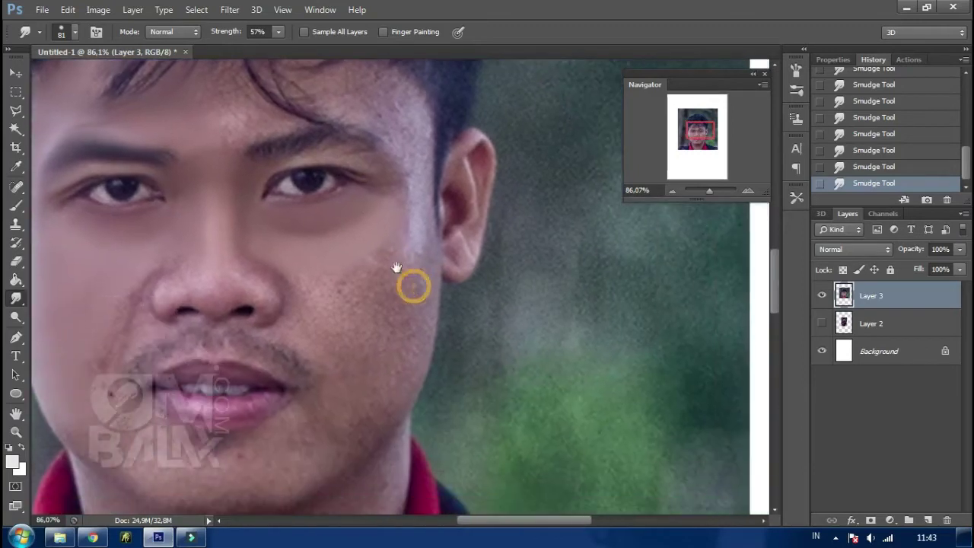
pyautogui.moveTo(401, 195)
pyautogui.mouseDown()
pyautogui.moveTo(404, 240)
pyautogui.moveTo(414, 238)
pyautogui.moveTo(391, 318)
pyautogui.mouseUp()
pyautogui.moveTo(341, 299); pyautogui.dragTo(322, 289)
pyautogui.rightClick(399, 238)
pyautogui.moveTo(446, 250); pyautogui.dragTo(457, 250)
pyautogui.click(338, 262)
pyautogui.moveTo(358, 256)
pyautogui.mouseDown()
pyautogui.moveTo(335, 297)
pyautogui.moveTo(407, 323)
pyautogui.mouseUp()
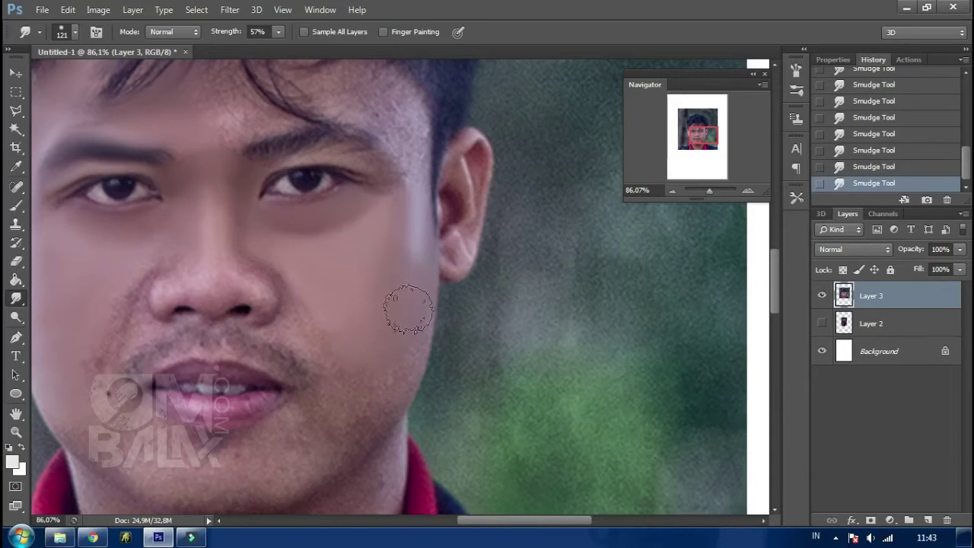
pyautogui.moveTo(408, 240); pyautogui.dragTo(408, 268)
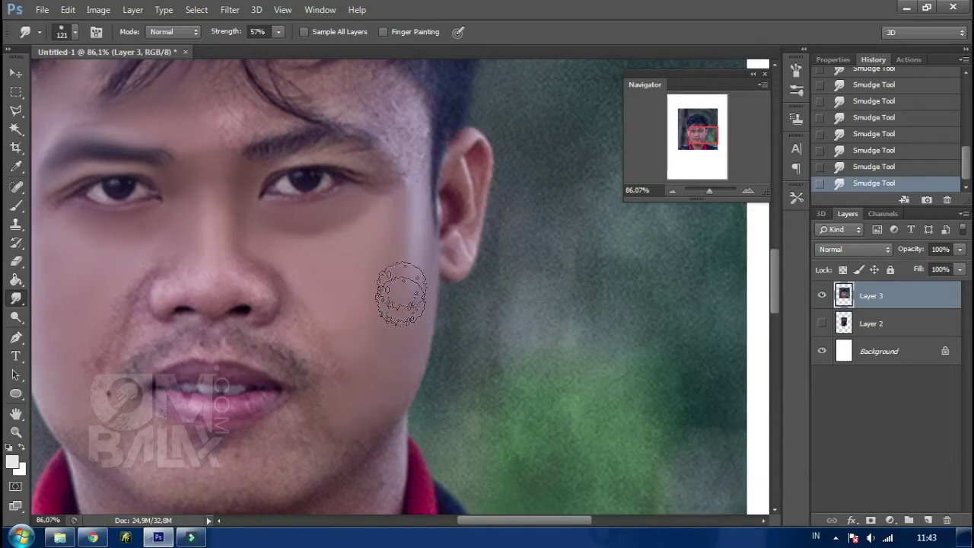
# Step: Set the smudge brush to 74 px and lower strength to 33%
pyautogui.rightClick(367, 268)
pyautogui.moveTo(407, 301); pyautogui.dragTo(428, 301)
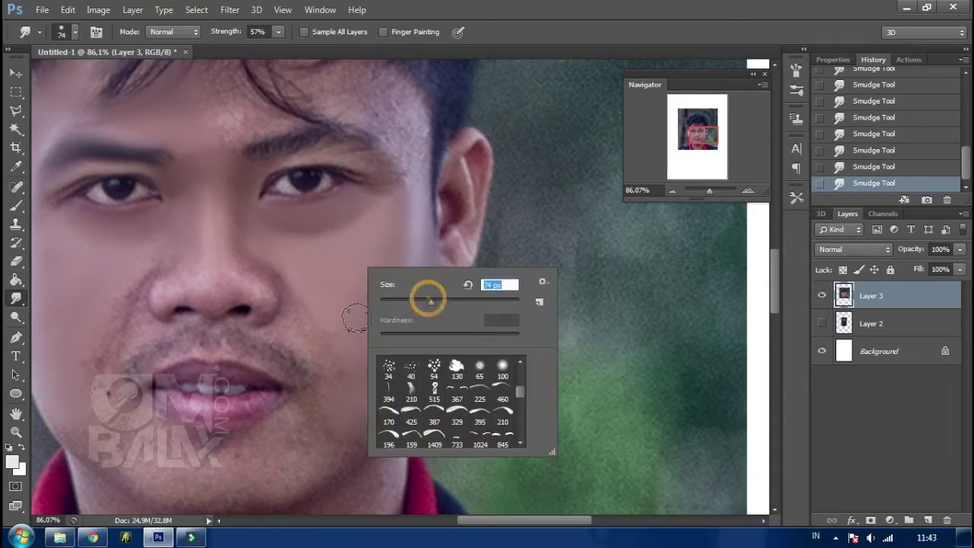
pyautogui.click(309, 341)
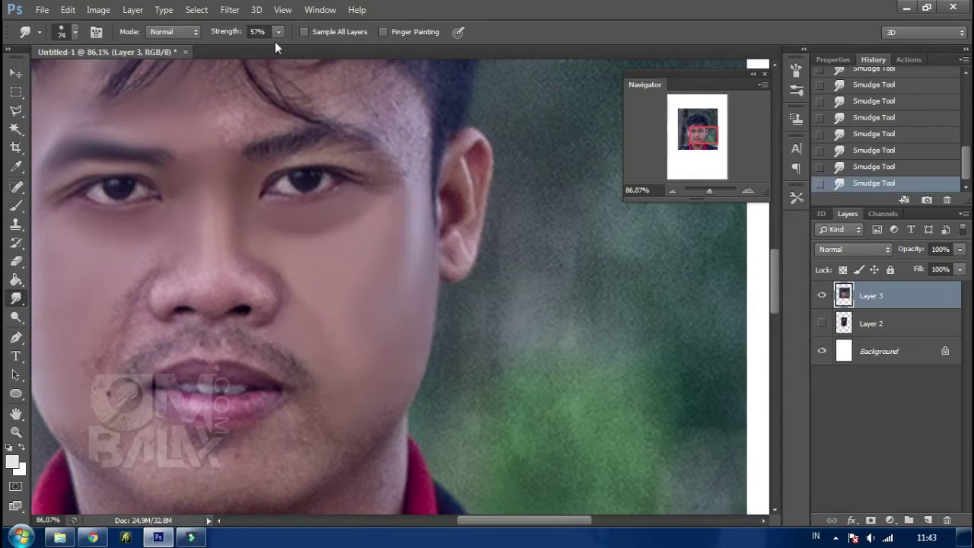
pyautogui.moveTo(279, 32); pyautogui.dragTo(264, 49)
# Step: Resize the smudge brush to 145, then 99, and smudge the skin beside the nose
pyautogui.rightClick(390, 320)
pyautogui.moveTo(454, 355); pyautogui.dragTo(465, 355)
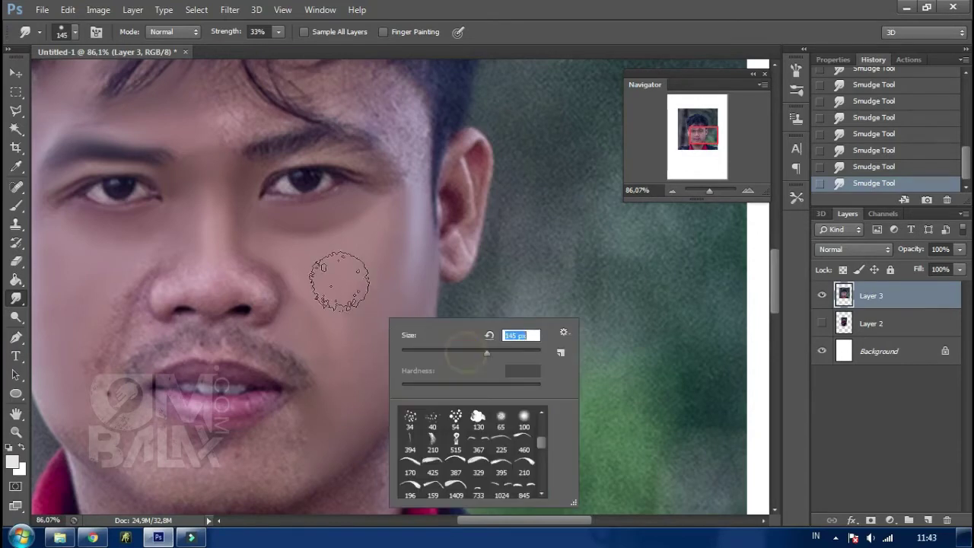
pyautogui.press('Return')
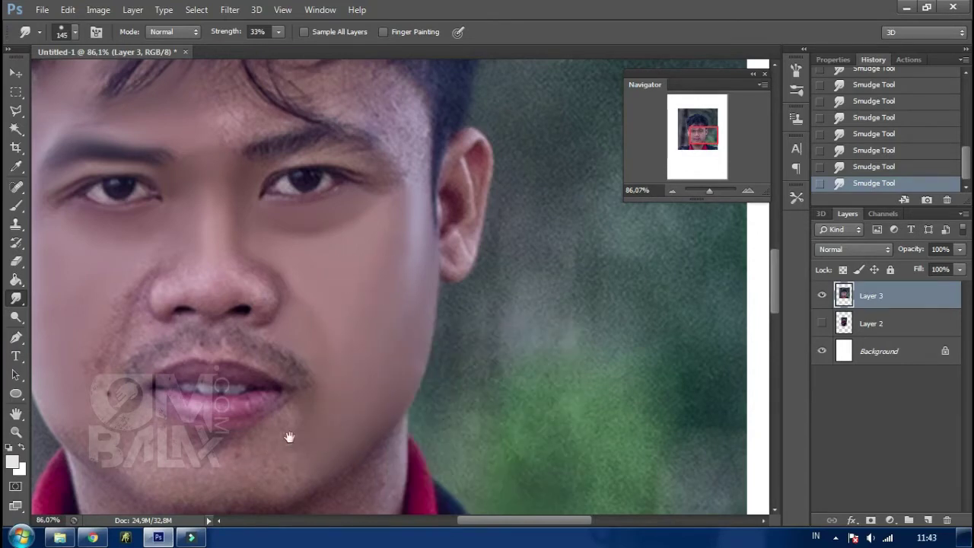
pyautogui.moveTo(289, 437); pyautogui.dragTo(424, 389)
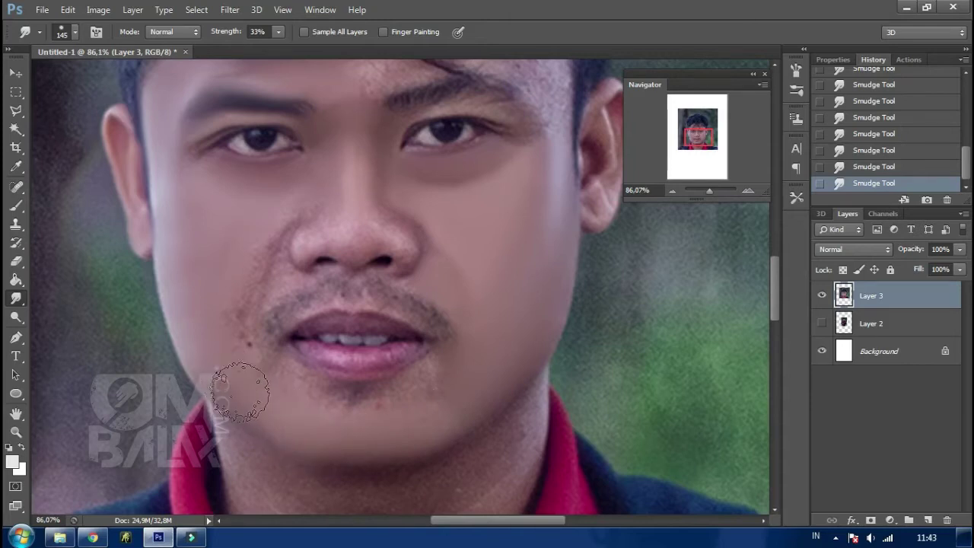
pyautogui.rightClick(339, 217)
pyautogui.click(413, 241)
pyautogui.click(245, 288)
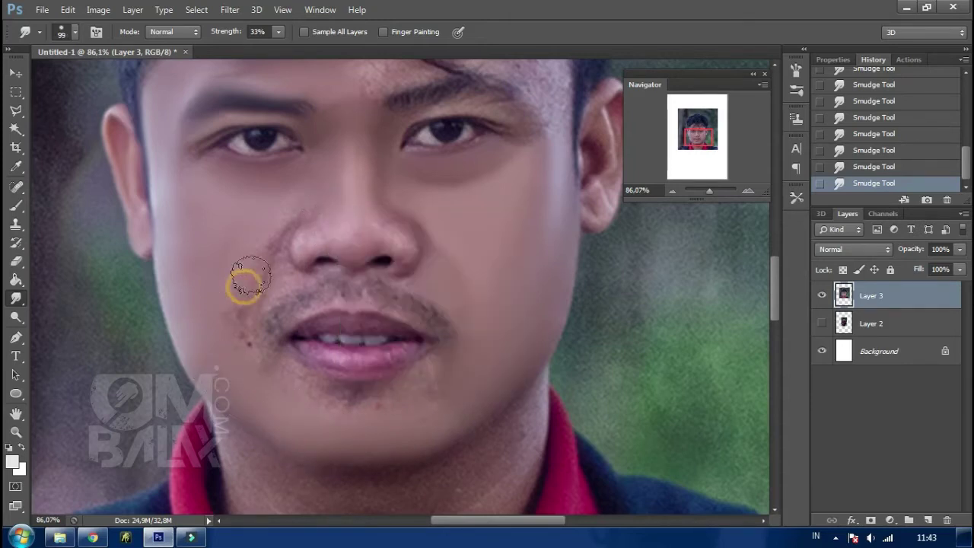
pyautogui.moveTo(294, 202); pyautogui.dragTo(348, 226)
# Step: With a 75 brush, smooth the cheek beside the nose, the mustache and the upper lip
pyautogui.rightClick(393, 210)
pyautogui.moveTo(466, 232); pyautogui.dragTo(457, 232)
pyautogui.click(309, 248)
pyautogui.moveTo(266, 248); pyautogui.dragTo(277, 231)
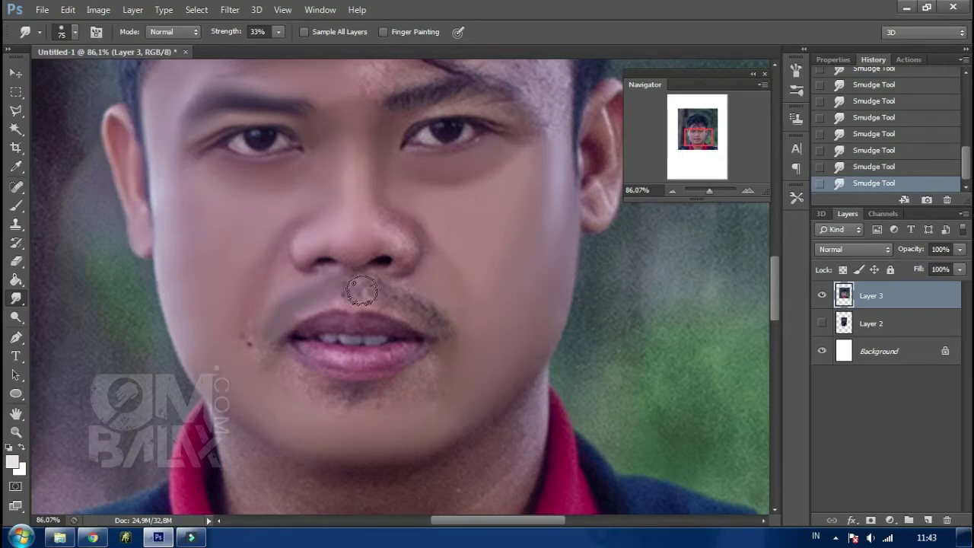
pyautogui.moveTo(391, 293); pyautogui.dragTo(439, 316)
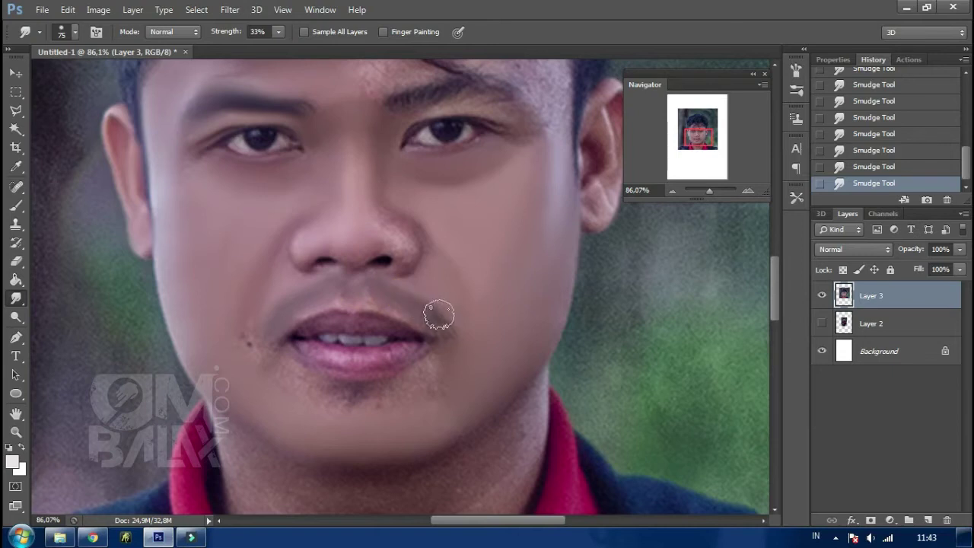
pyautogui.moveTo(346, 316); pyautogui.dragTo(310, 315)
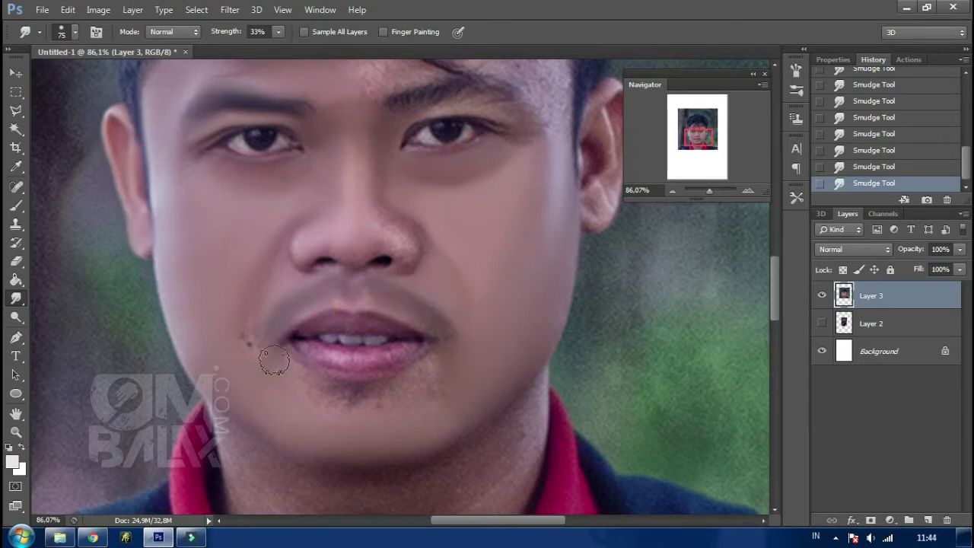
# Step: Smooth the chin, the skin beside the nostril, between the eyes and up the forehead
pyautogui.moveTo(303, 373); pyautogui.dragTo(317, 390)
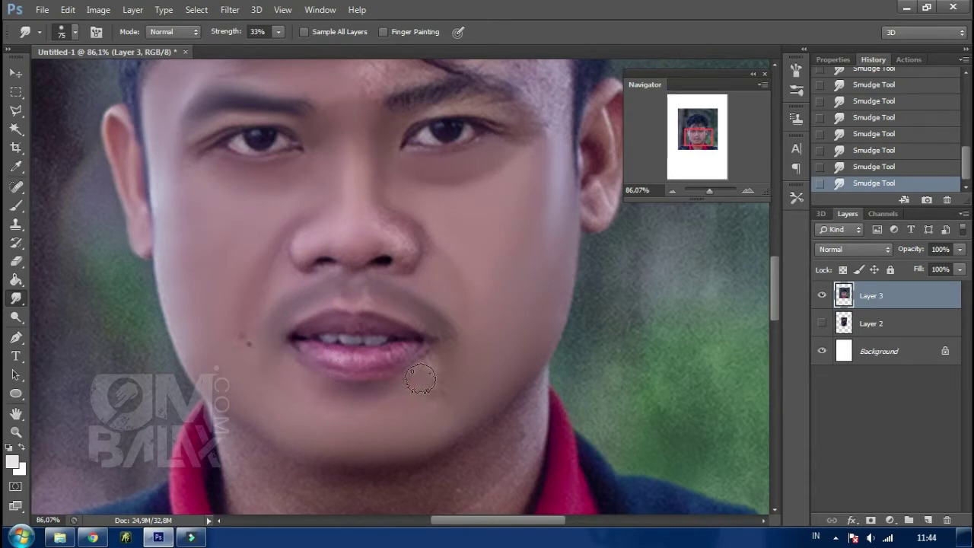
pyautogui.moveTo(452, 398); pyautogui.dragTo(432, 443)
pyautogui.click(451, 331)
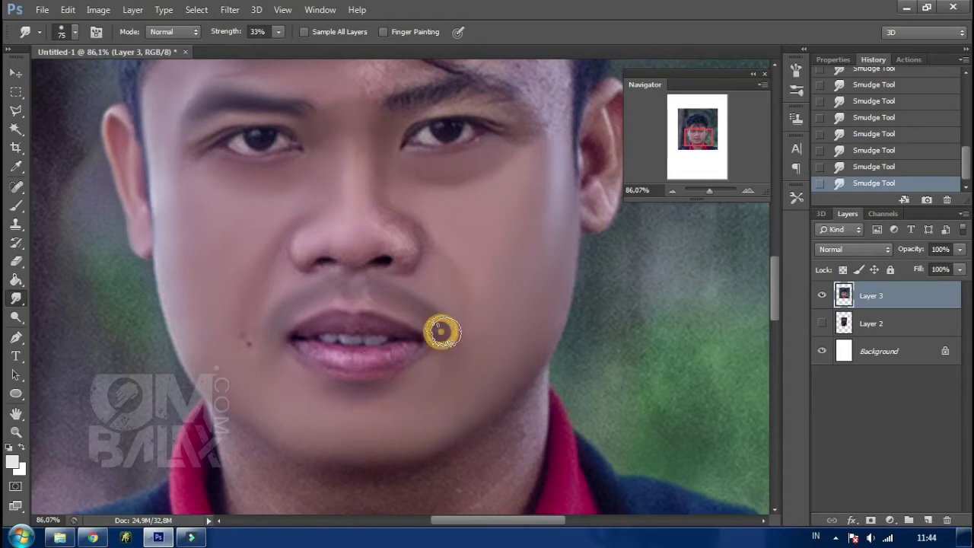
pyautogui.moveTo(378, 220)
pyautogui.mouseDown()
pyautogui.moveTo(413, 264)
pyautogui.moveTo(321, 278)
pyautogui.moveTo(297, 246)
pyautogui.moveTo(372, 241)
pyautogui.moveTo(334, 388)
pyautogui.mouseUp()
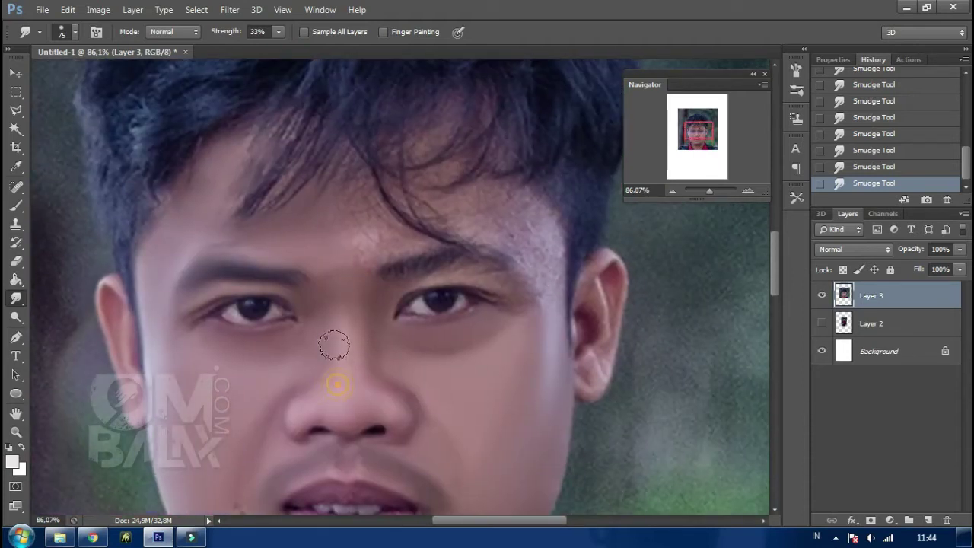
pyautogui.moveTo(318, 310); pyautogui.dragTo(313, 355)
pyautogui.moveTo(364, 298); pyautogui.dragTo(363, 254)
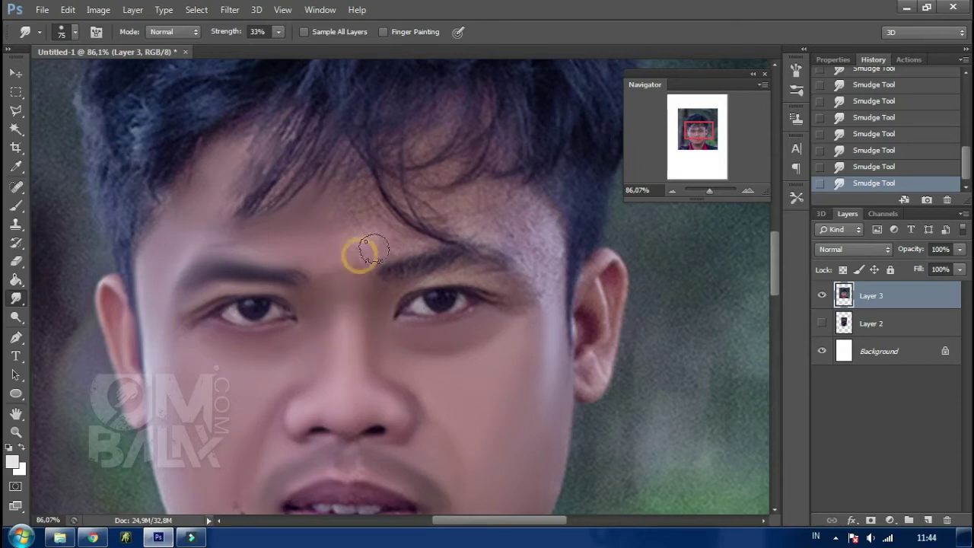
# Step: Smooth the temple toward the ear with a 112 brush, then the right eyebrow at 85
pyautogui.rightClick(478, 196)
pyautogui.moveTo(561, 221); pyautogui.dragTo(567, 221)
pyautogui.click(443, 196)
pyautogui.moveTo(449, 187); pyautogui.dragTo(564, 327)
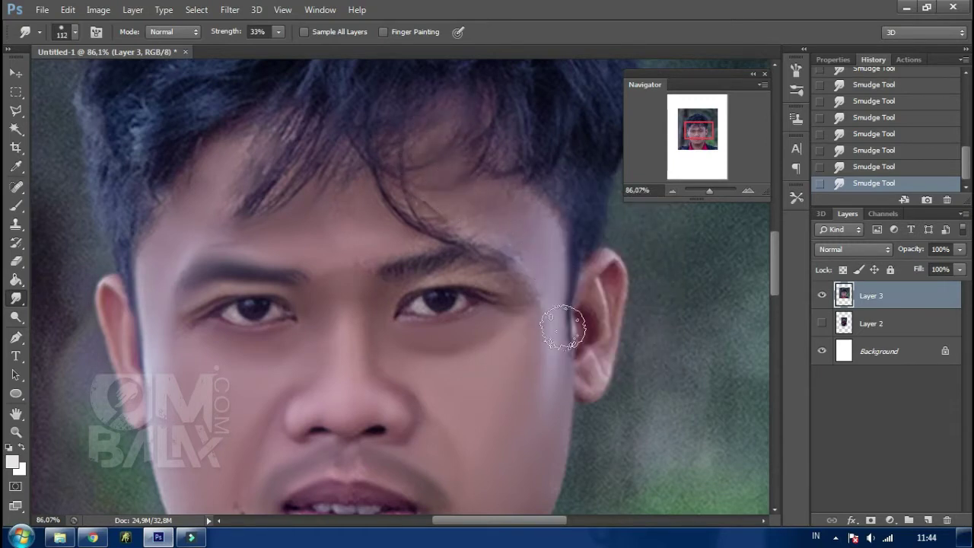
pyautogui.rightClick(576, 203)
pyautogui.moveTo(655, 225); pyautogui.dragTo(644, 225)
pyautogui.click(505, 285)
pyautogui.moveTo(505, 284); pyautogui.dragTo(509, 272)
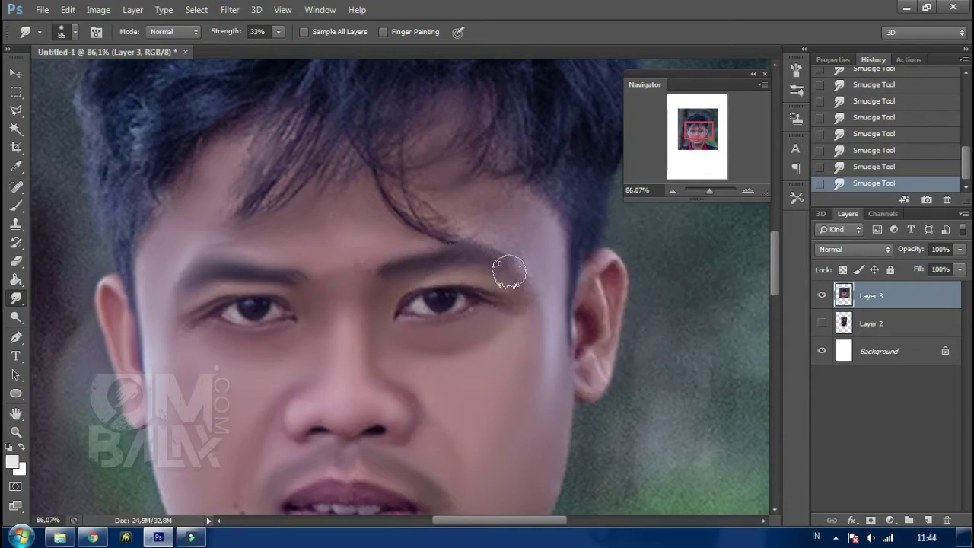
pyautogui.moveTo(508, 272); pyautogui.dragTo(517, 289)
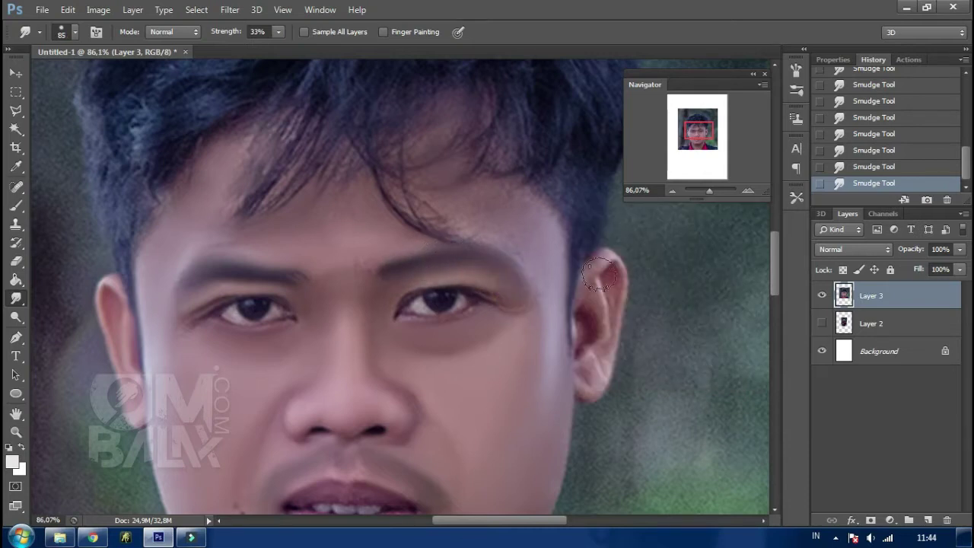
# Step: Smooth the upper and lower parts of the ear with a 61 brush
pyautogui.rightClick(625, 230)
pyautogui.moveTo(681, 261); pyautogui.dragTo(673, 261)
pyautogui.click(593, 264)
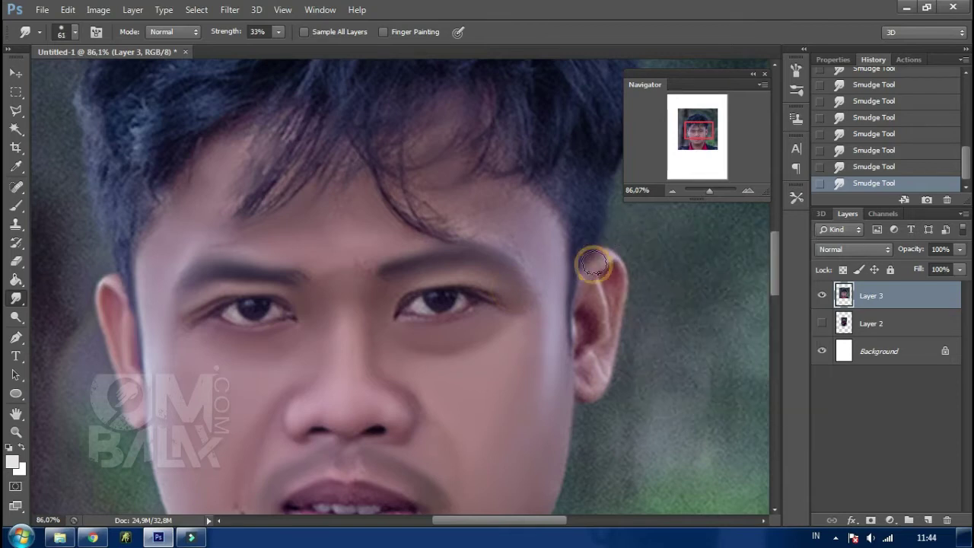
pyautogui.moveTo(594, 265); pyautogui.dragTo(605, 355)
pyautogui.moveTo(617, 303)
pyautogui.mouseDown()
pyautogui.moveTo(603, 369)
pyautogui.moveTo(586, 384)
pyautogui.moveTo(598, 369)
pyautogui.moveTo(570, 371)
pyautogui.mouseUp()
# Step: Toggle Layer 3 to compare the result and add a new empty layer above it
pyautogui.click(407, 322)
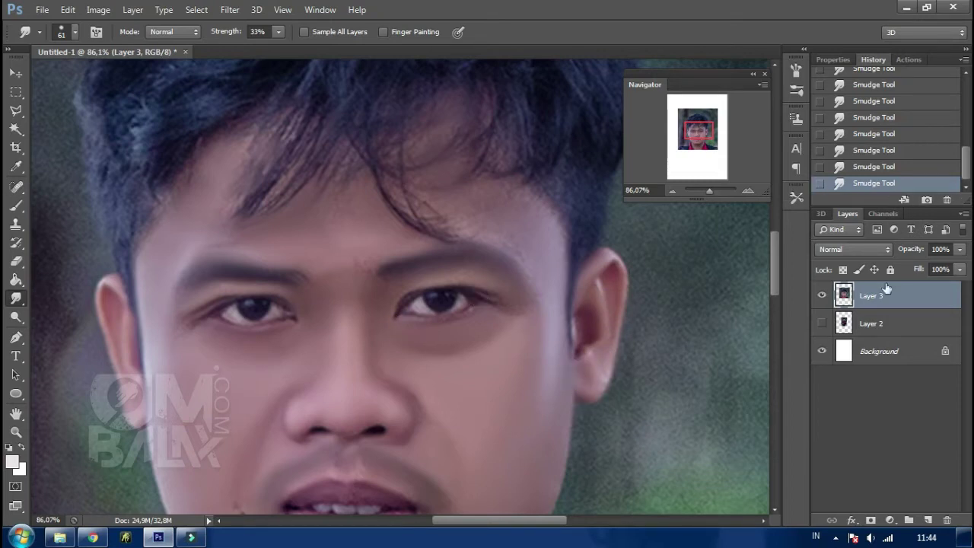
pyautogui.click(822, 295)
pyautogui.click(928, 520)
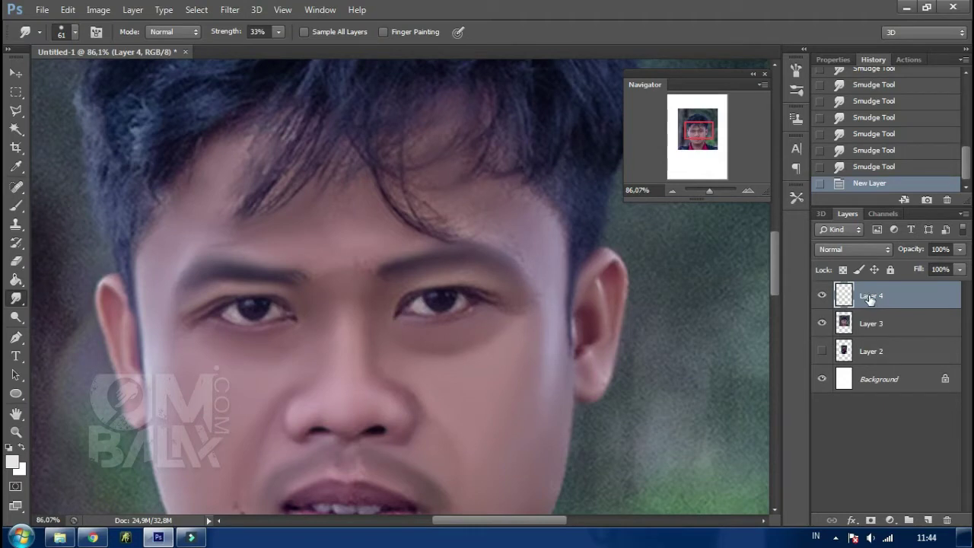
# Step: Pick the Brush tool, set Layer 4 to Color blend mode, and zoom out to the whole portrait
pyautogui.click(17, 205)
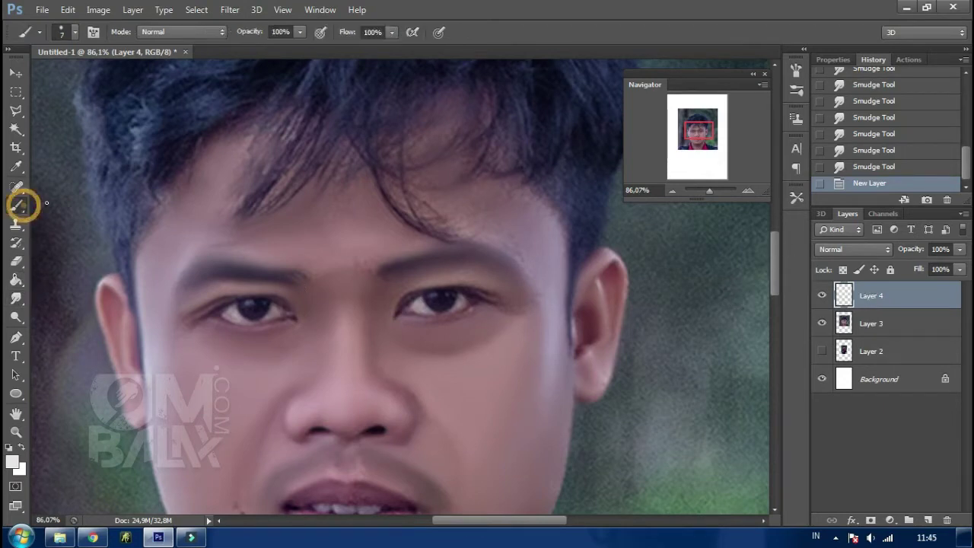
pyautogui.click(872, 251)
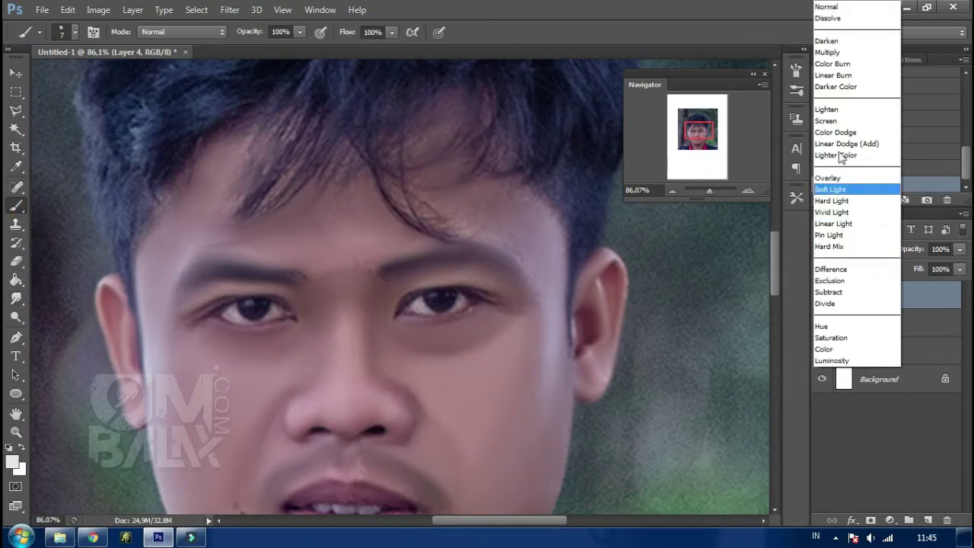
pyautogui.click(828, 350)
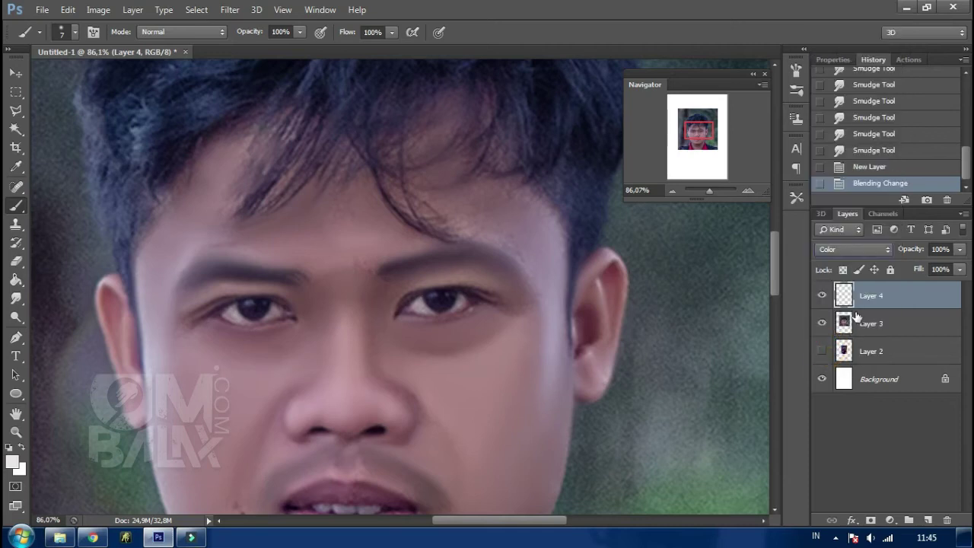
pyautogui.click(843, 251)
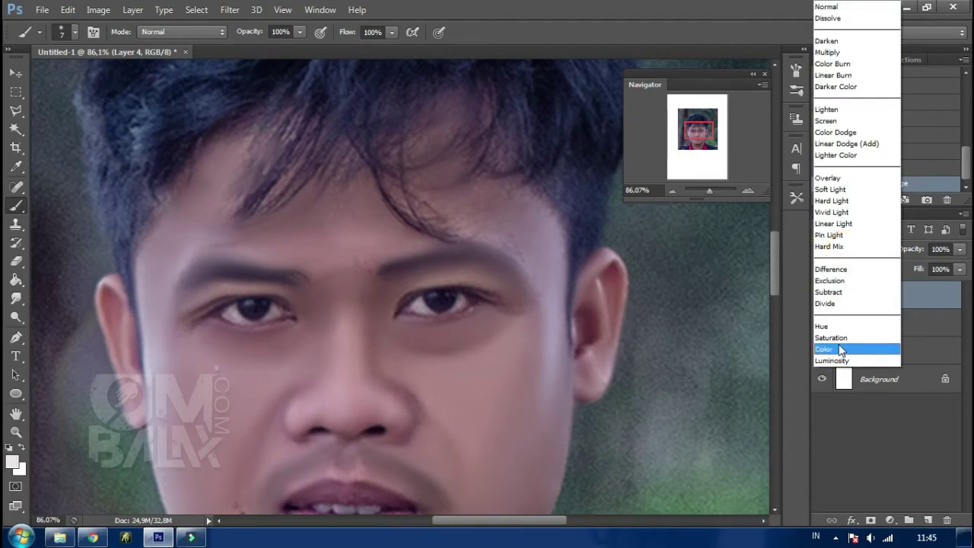
pyautogui.click(872, 344)
pyautogui.moveTo(709, 192); pyautogui.dragTo(707, 191)
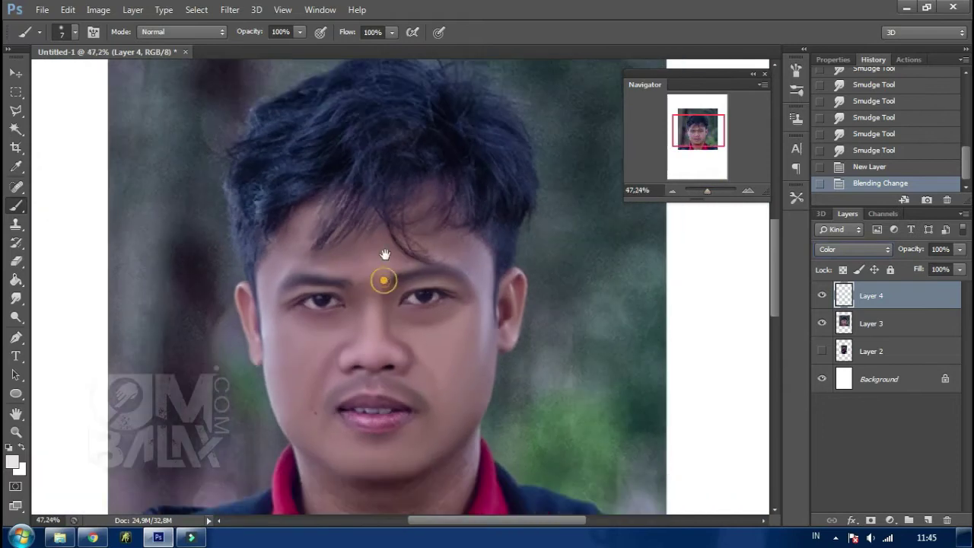
pyautogui.moveTo(381, 279); pyautogui.dragTo(396, 249)
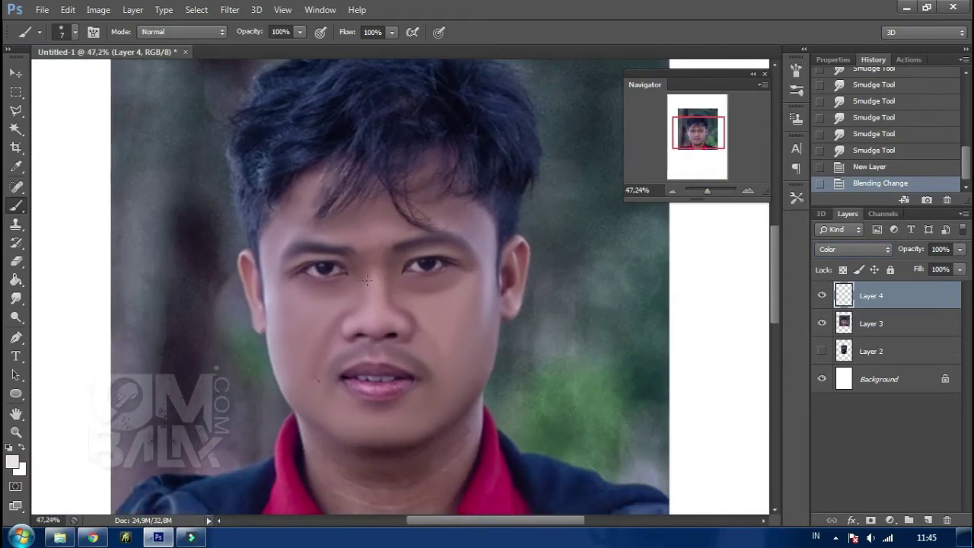
# Step: Drag the color file from D:'s VIDEO TUTORIAL OMBALAX folder onto Photoshop
pyautogui.click(61, 537)
pyautogui.click(66, 212)
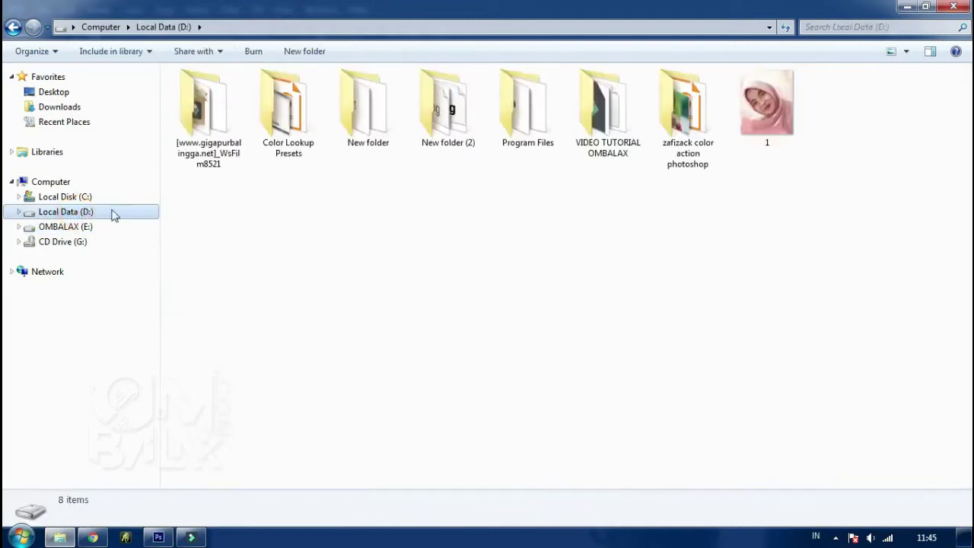
pyautogui.doubleClick(602, 107)
pyautogui.moveTo(867, 160); pyautogui.dragTo(160, 539)
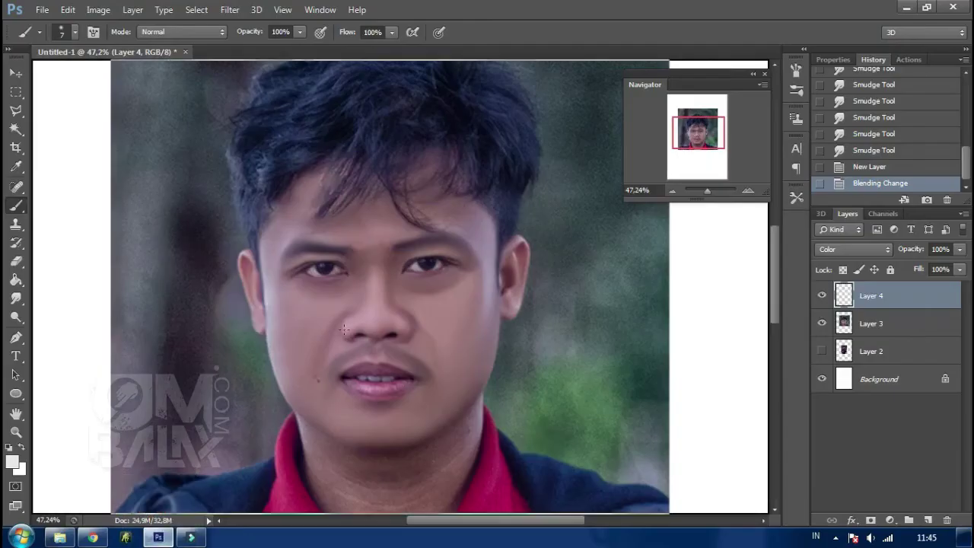
# Step: Place the color swatch image on the portrait and set its layer to Dissolve
pyautogui.moveTo(160, 539); pyautogui.dragTo(420, 276)
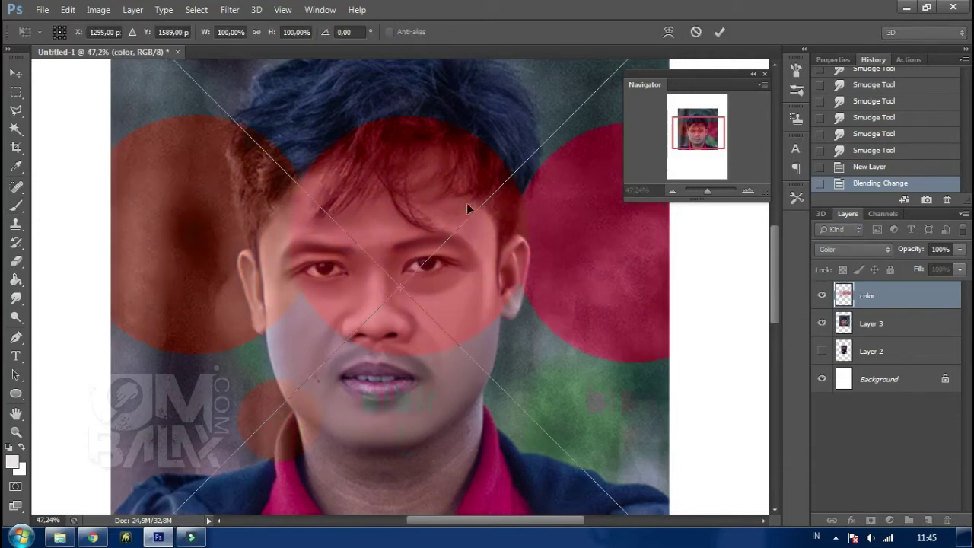
pyautogui.click(720, 32)
pyautogui.click(868, 251)
pyautogui.click(832, 19)
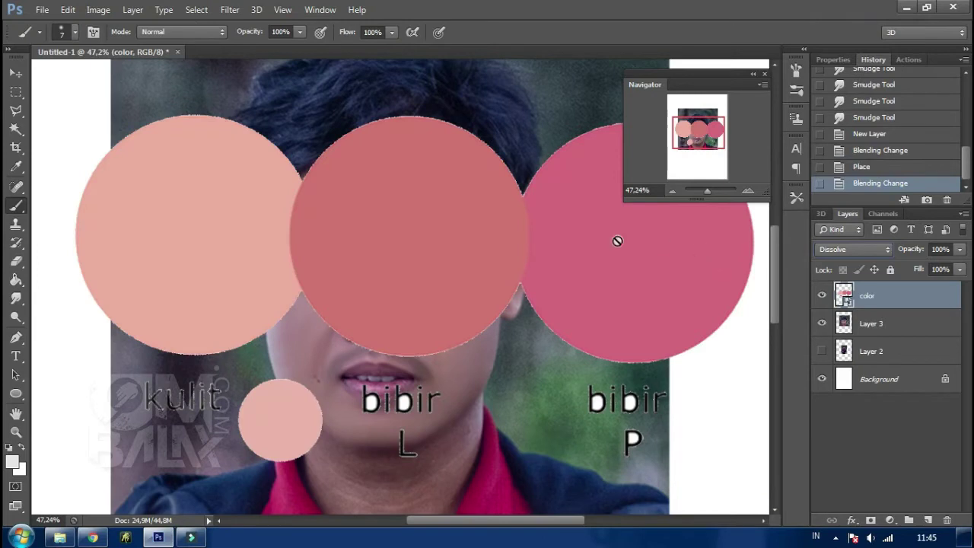
# Step: Shrink the swatch chart to about 35% in the top-left corner beside the face
pyautogui.moveTo(704, 190); pyautogui.dragTo(706, 189)
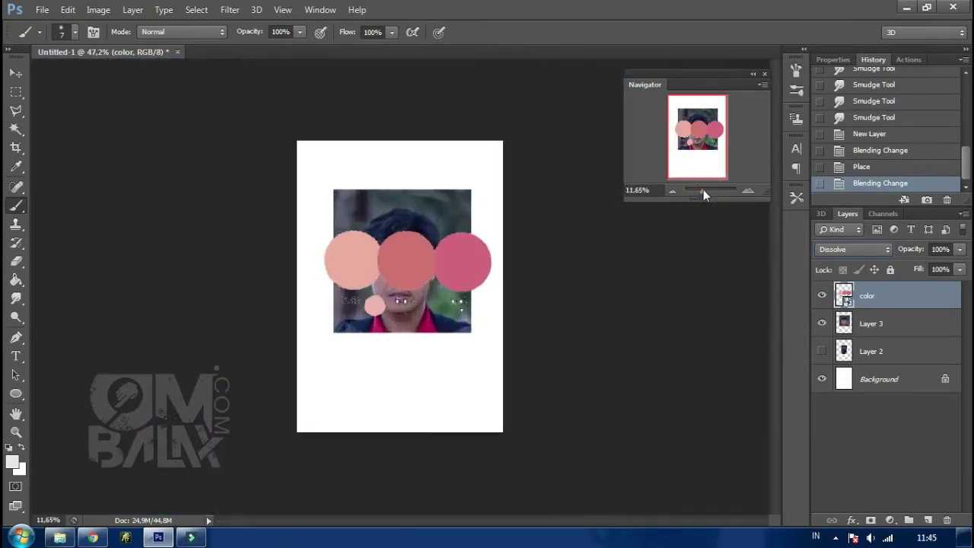
pyautogui.hotkey('ctrl', 't')
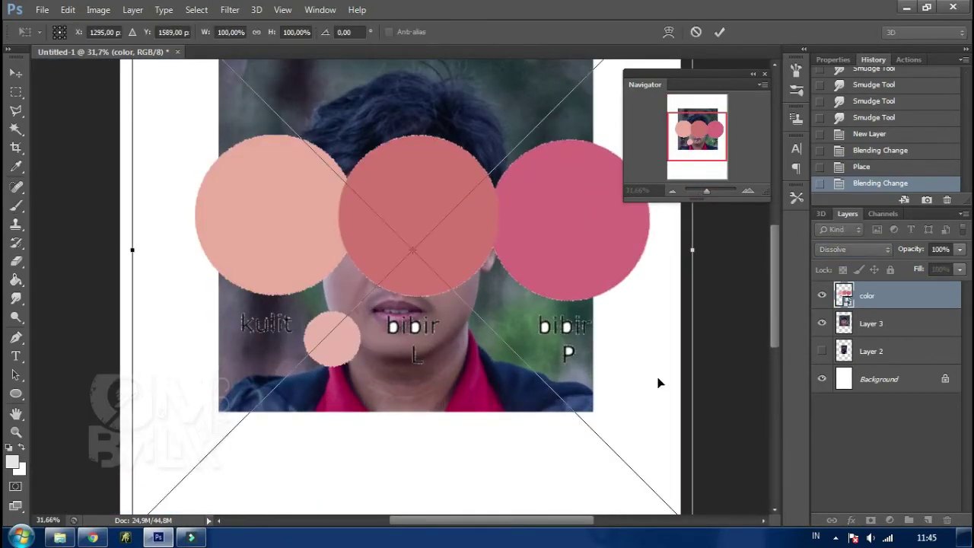
pyautogui.moveTo(659, 383); pyautogui.dragTo(583, 259)
pyautogui.moveTo(647, 392)
pyautogui.mouseDown()
pyautogui.moveTo(343, 149)
pyautogui.moveTo(308, 262)
pyautogui.moveTo(285, 181)
pyautogui.mouseUp()
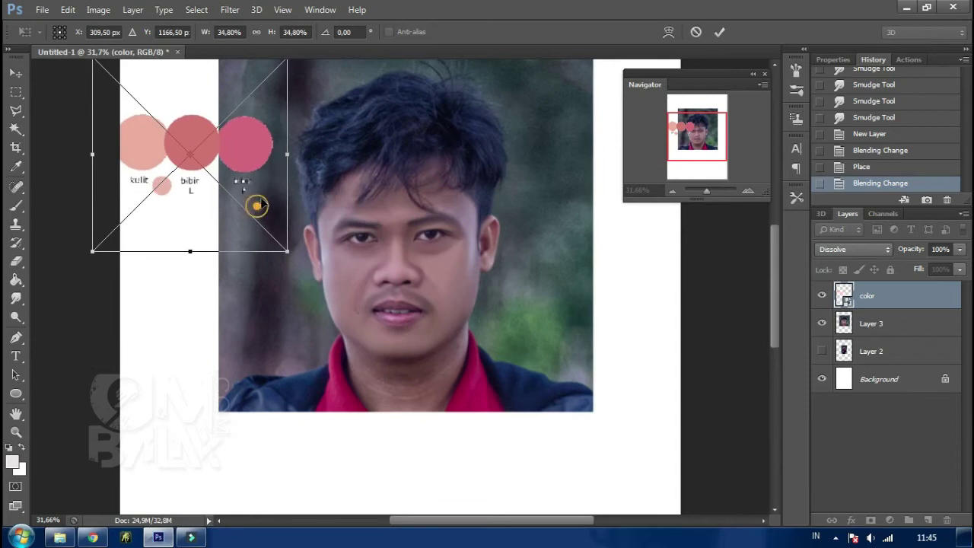
pyautogui.press('b')
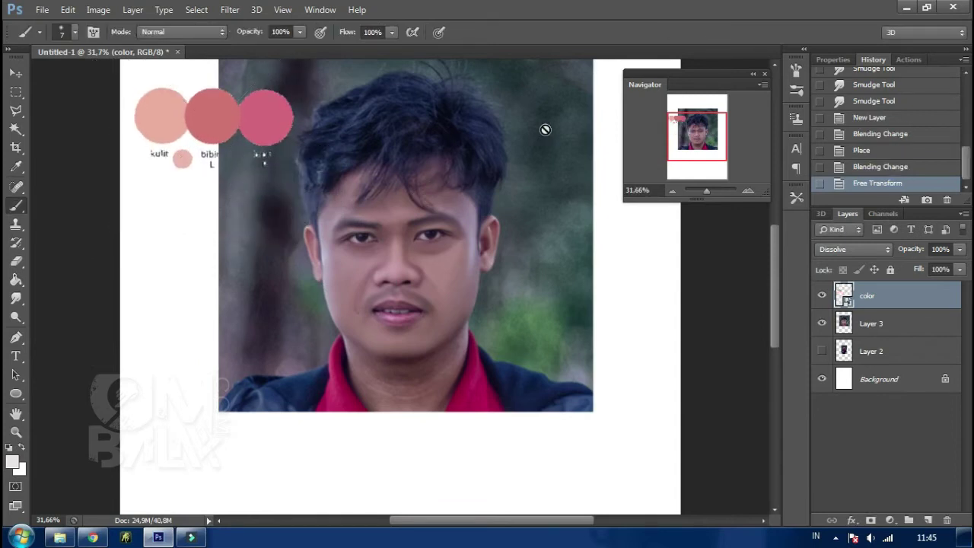
pyautogui.moveTo(707, 193); pyautogui.dragTo(706, 194)
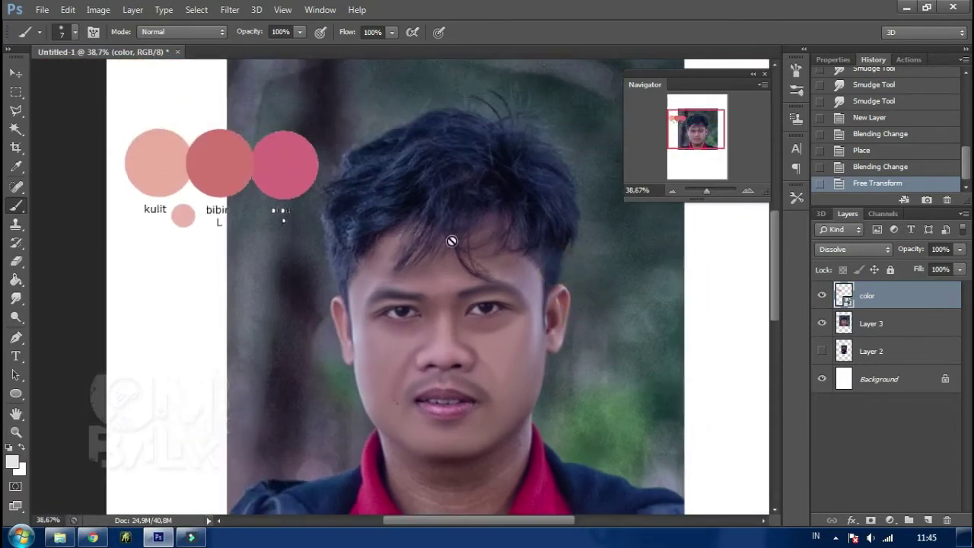
pyautogui.moveTo(552, 280); pyautogui.dragTo(550, 284)
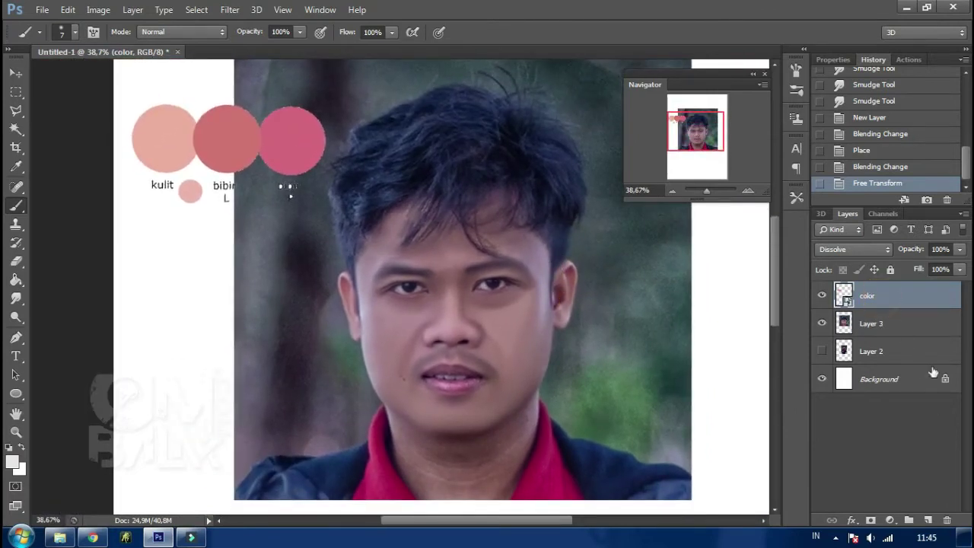
# Step: Add a Color-blended layer above Layer 3 and sample the kulit skin swatch
pyautogui.click(901, 325)
pyautogui.click(928, 520)
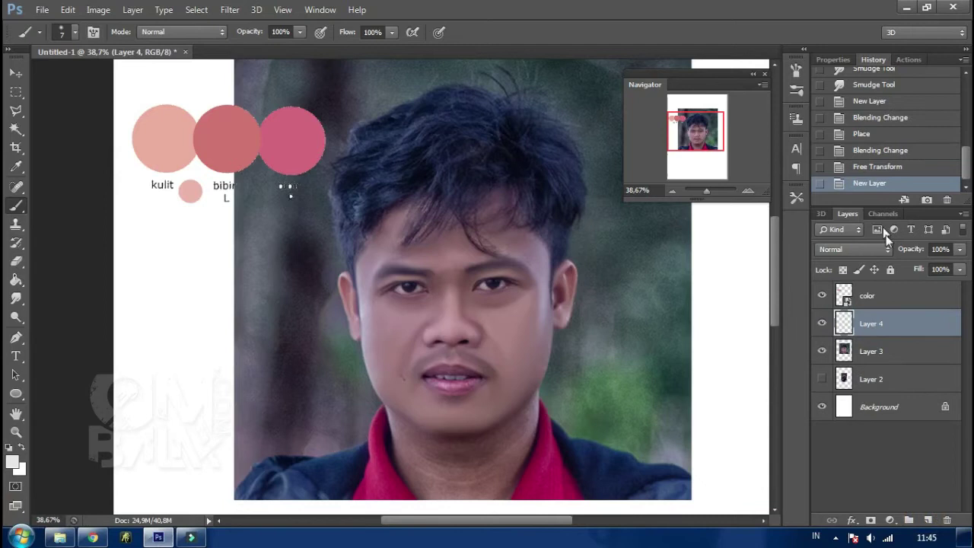
pyautogui.click(873, 249)
pyautogui.click(866, 339)
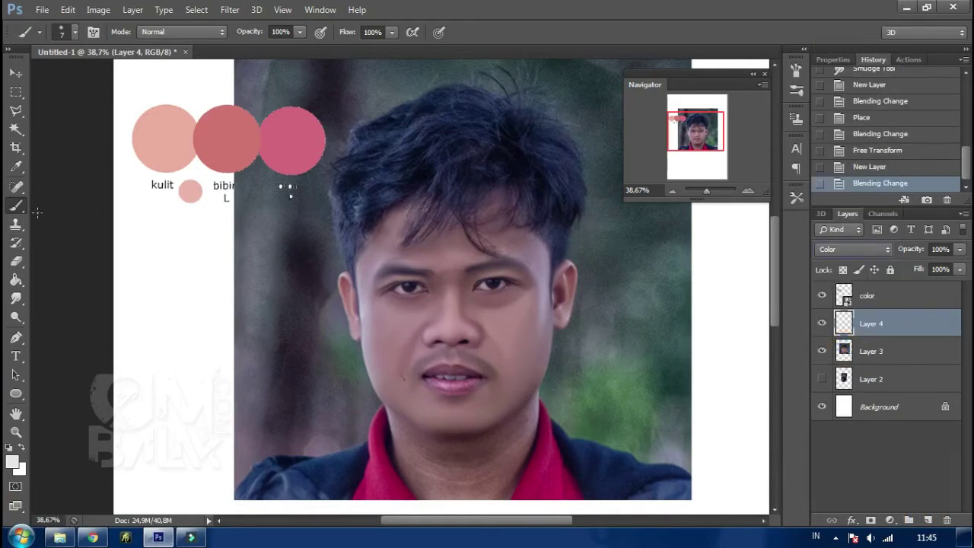
pyautogui.keyDown('alt'); pyautogui.click(174, 150); pyautogui.keyUp('alt')
# Step: With a 70 px soft round brush, tint the forehead, left ear area and cheeks
pyautogui.rightClick(478, 265)
pyautogui.moveTo(515, 299); pyautogui.dragTo(538, 298)
pyautogui.click(497, 363)
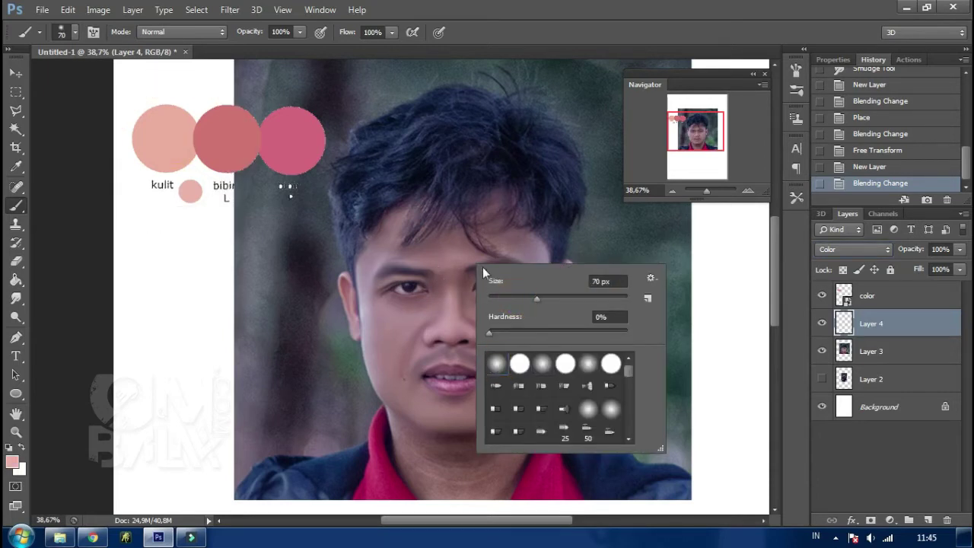
pyautogui.moveTo(402, 226); pyautogui.dragTo(374, 257)
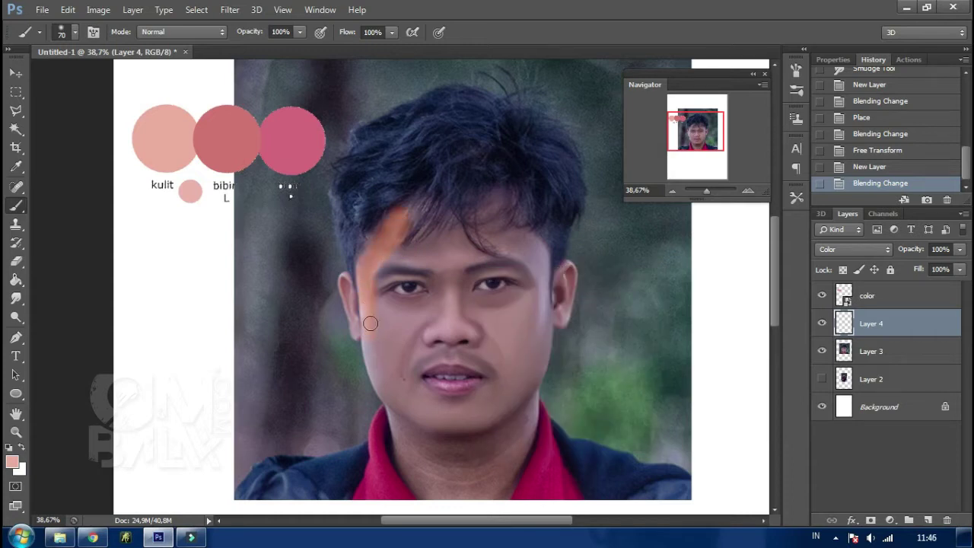
pyautogui.moveTo(365, 317); pyautogui.dragTo(346, 299)
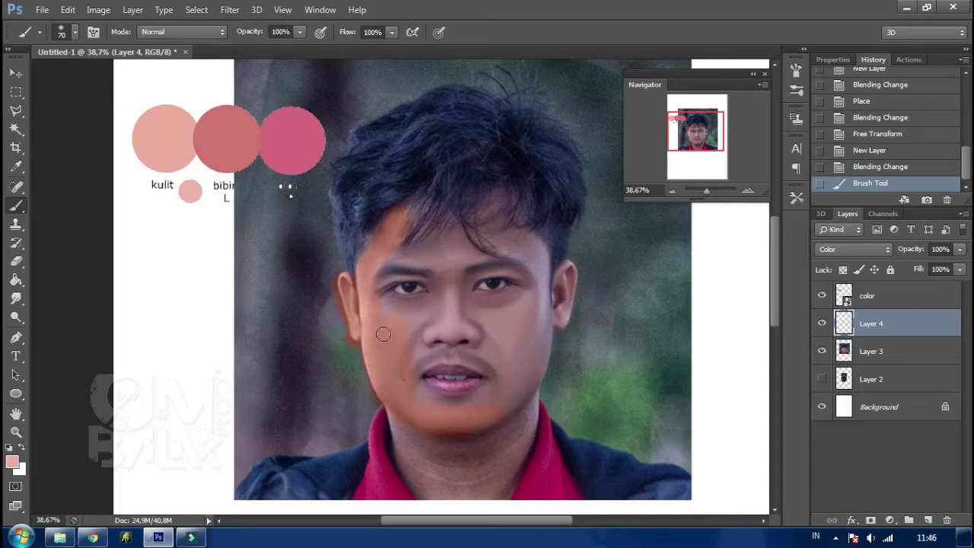
pyautogui.moveTo(392, 321); pyautogui.dragTo(407, 316)
pyautogui.moveTo(466, 290); pyautogui.dragTo(379, 305)
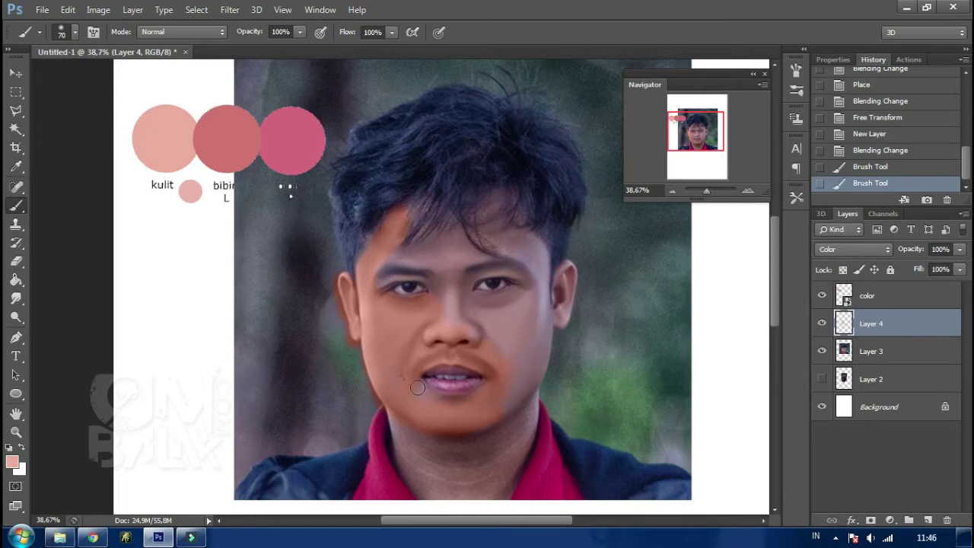
pyautogui.click(425, 413)
# Step: Enlarge the brush to 145 px and tint the hairline, lips and left face edge
pyautogui.rightClick(497, 281)
pyautogui.moveTo(563, 289); pyautogui.dragTo(569, 291)
pyautogui.press('Return')
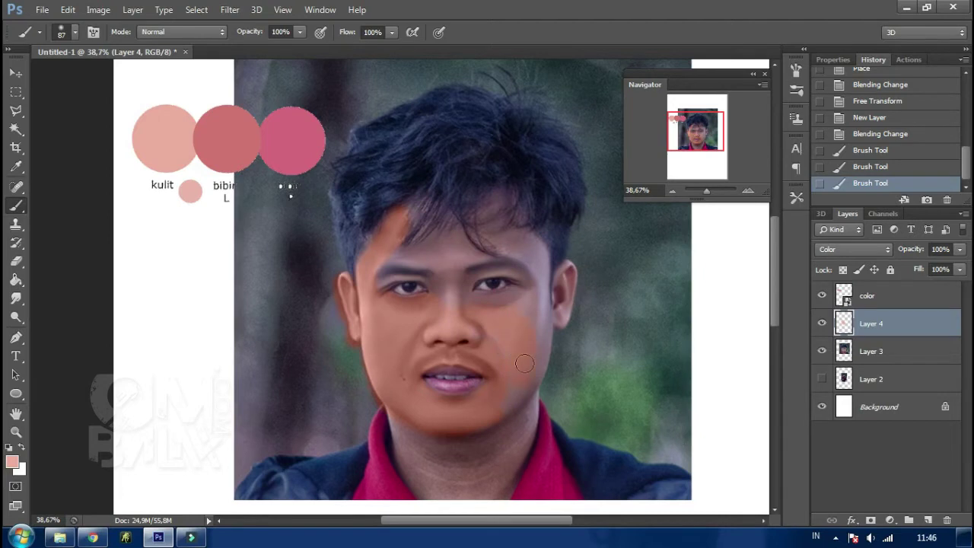
pyautogui.rightClick(503, 273)
pyautogui.write('145')
pyautogui.press('Return')
pyautogui.moveTo(403, 247)
pyautogui.mouseDown()
pyautogui.moveTo(501, 206)
pyautogui.moveTo(513, 229)
pyautogui.mouseUp()
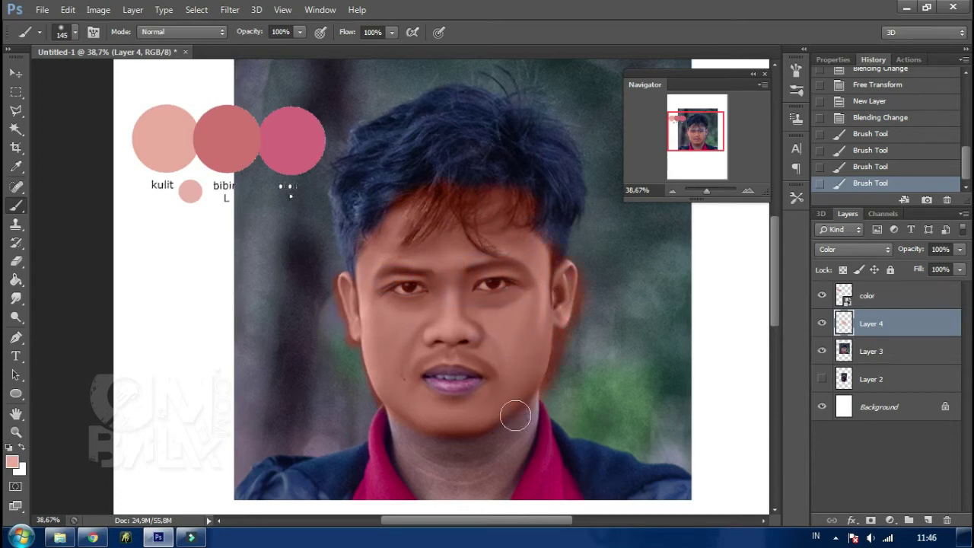
pyautogui.moveTo(476, 391); pyautogui.dragTo(424, 381)
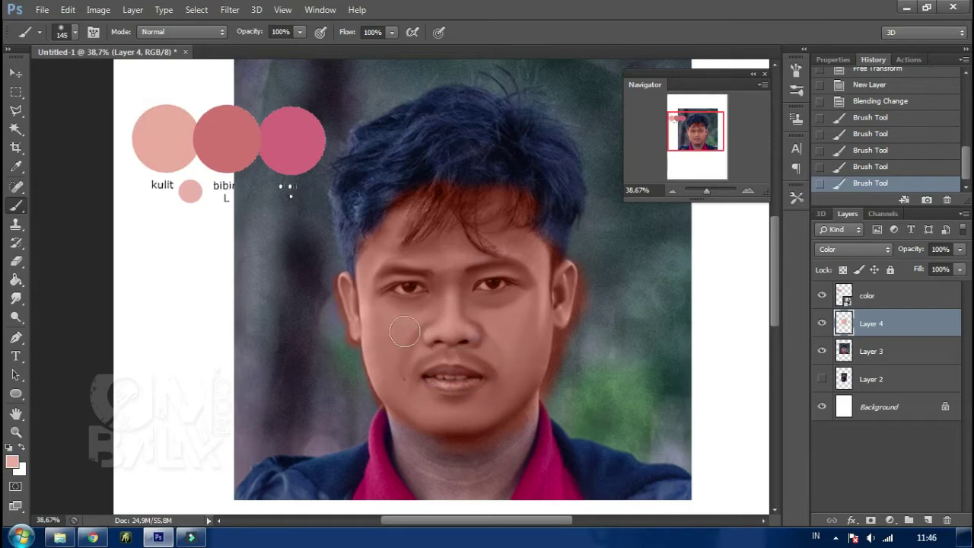
pyautogui.moveTo(352, 266); pyautogui.dragTo(376, 401)
pyautogui.click(429, 343)
# Step: Lighten Layer 3 via Image > Adjustments > Levels: midtone input 1,28, output black 34
pyautogui.click(876, 353)
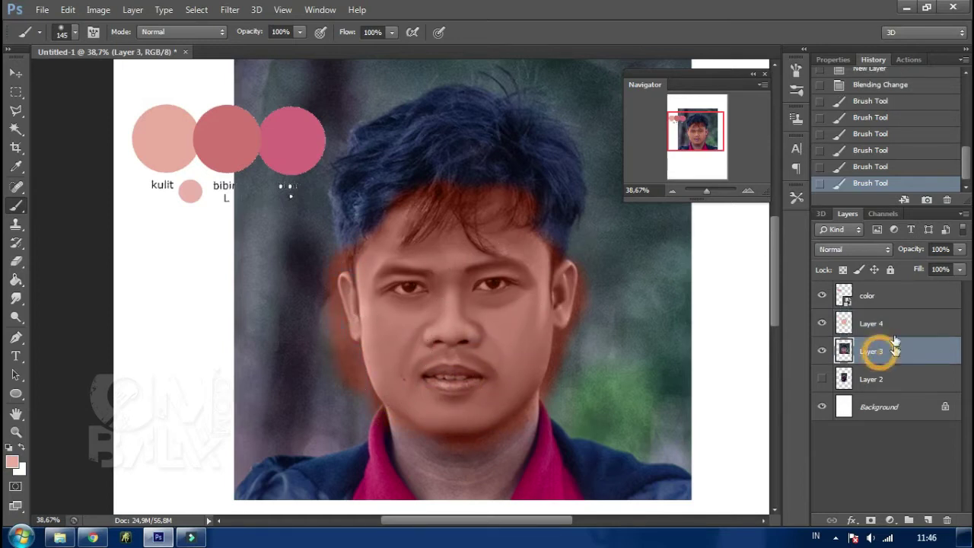
pyautogui.click(98, 9)
pyautogui.click(278, 59)
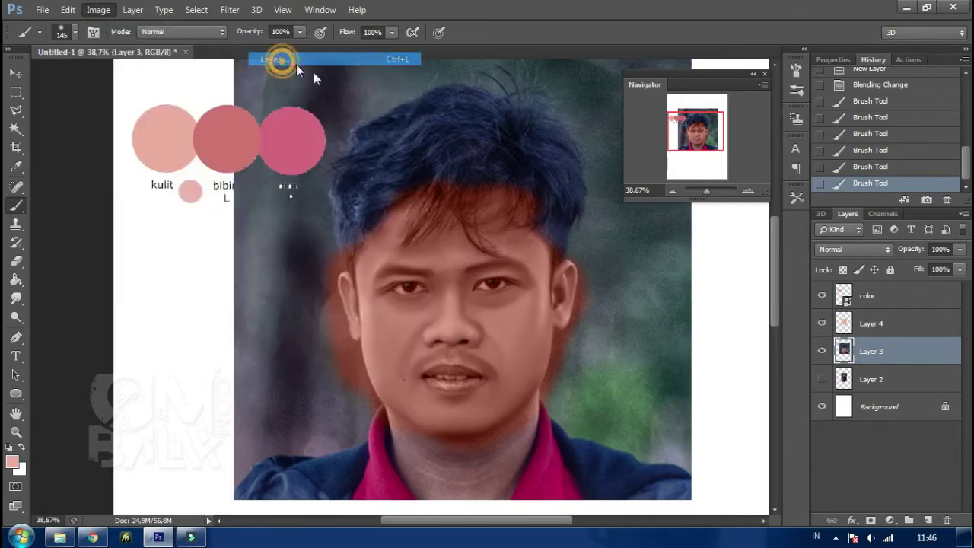
pyautogui.moveTo(688, 308); pyautogui.dragTo(673, 308)
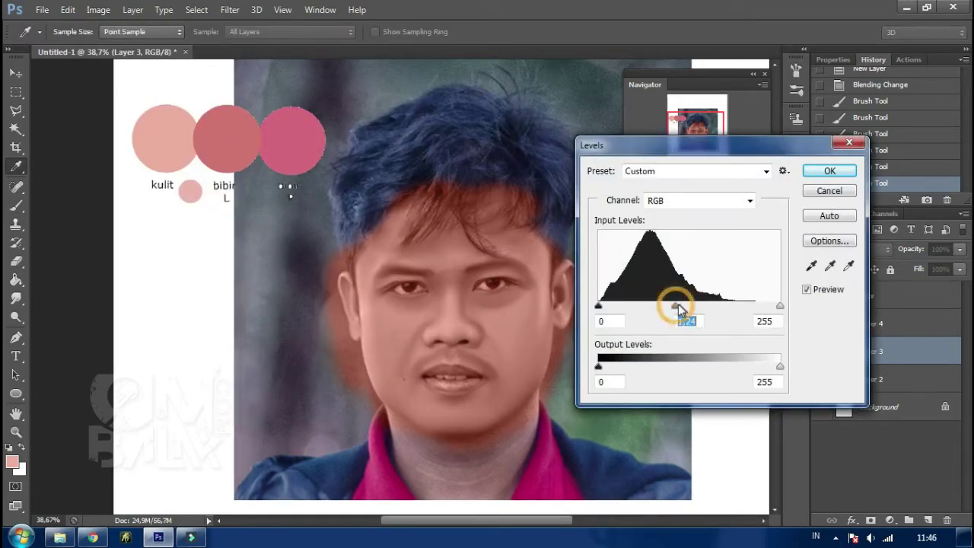
pyautogui.moveTo(599, 367); pyautogui.dragTo(629, 367)
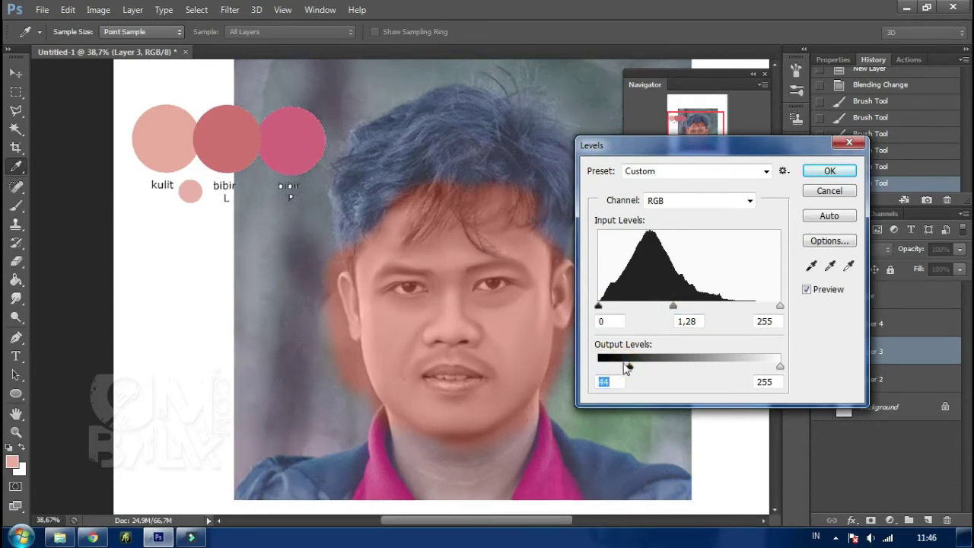
pyautogui.click(831, 171)
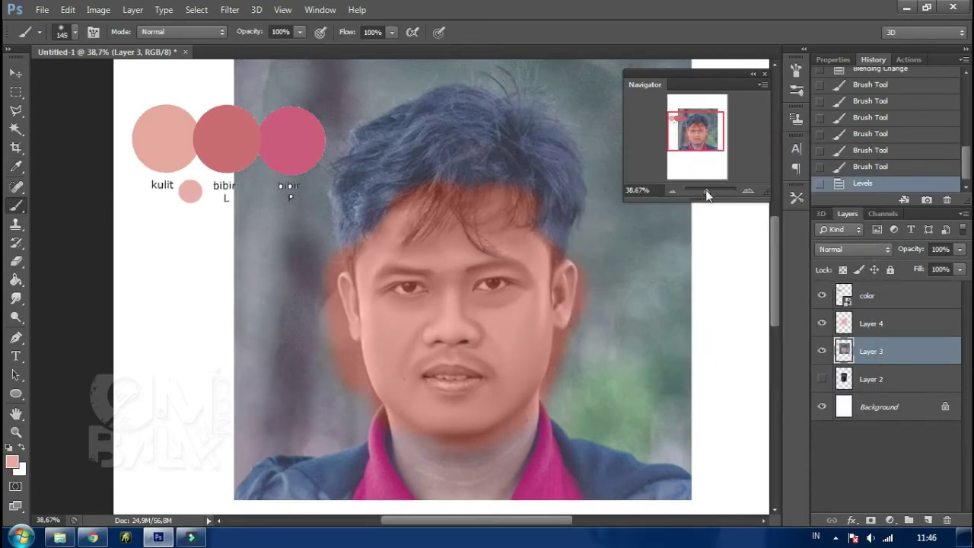
# Step: Zoom to 86% on the lower face and smudge the lower and upper lips with a 44 px Smudge brush
pyautogui.moveTo(705, 190); pyautogui.dragTo(710, 190)
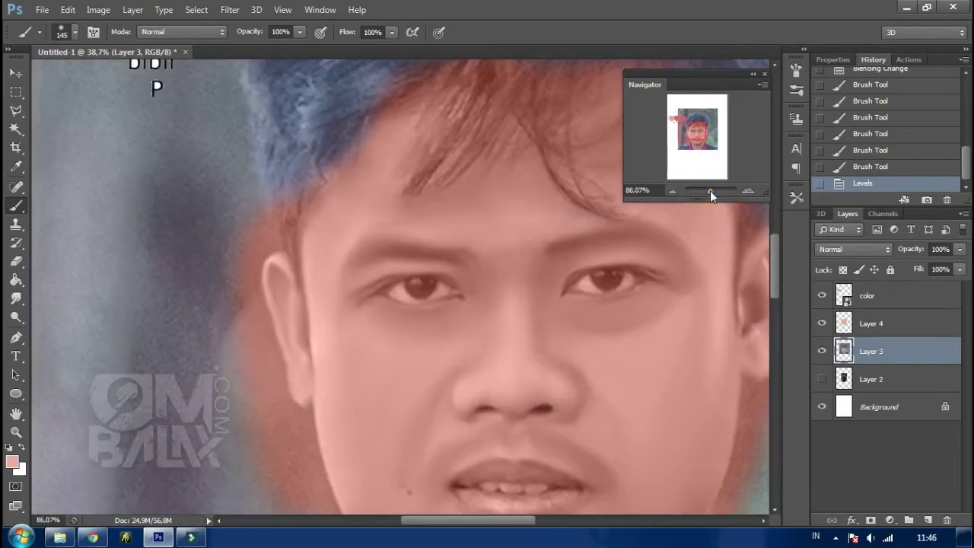
pyautogui.moveTo(491, 260); pyautogui.dragTo(448, 163)
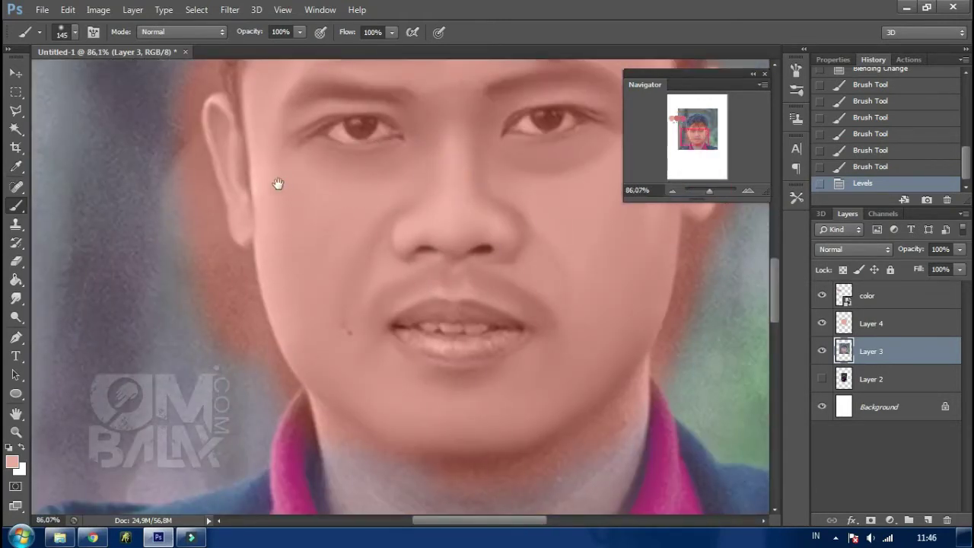
pyautogui.moveTo(279, 182); pyautogui.dragTo(223, 245)
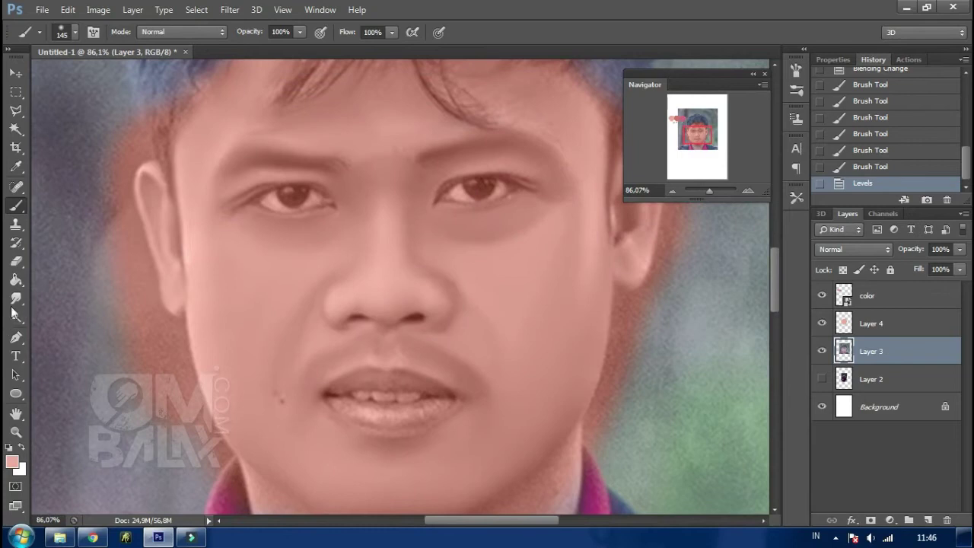
pyautogui.click(16, 298)
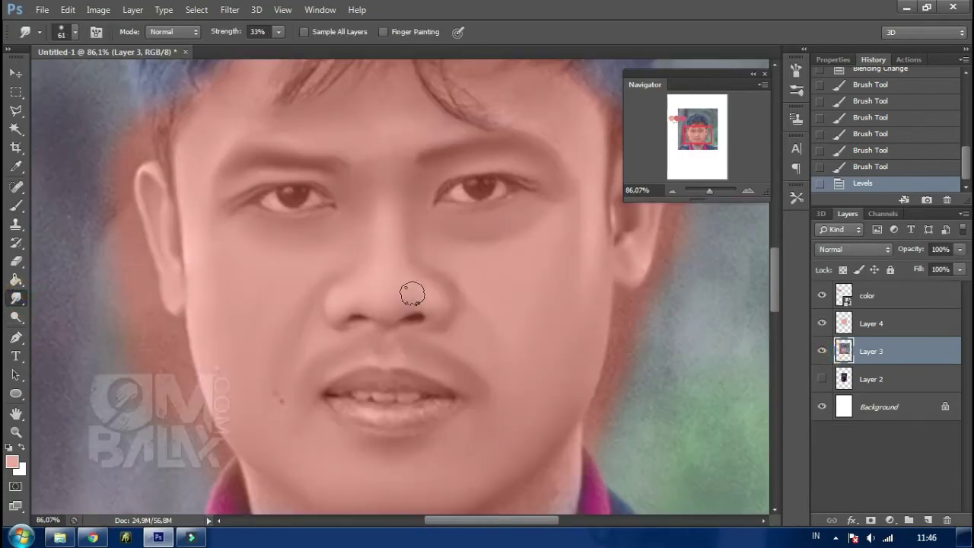
pyautogui.rightClick(414, 290)
pyautogui.moveTo(466, 329); pyautogui.dragTo(458, 329)
pyautogui.click(373, 420)
pyautogui.moveTo(430, 413); pyautogui.dragTo(377, 411)
pyautogui.moveTo(381, 411); pyautogui.dragTo(369, 414)
pyautogui.moveTo(373, 414)
pyautogui.mouseDown()
pyautogui.moveTo(363, 417)
pyautogui.moveTo(369, 432)
pyautogui.moveTo(429, 424)
pyautogui.mouseUp()
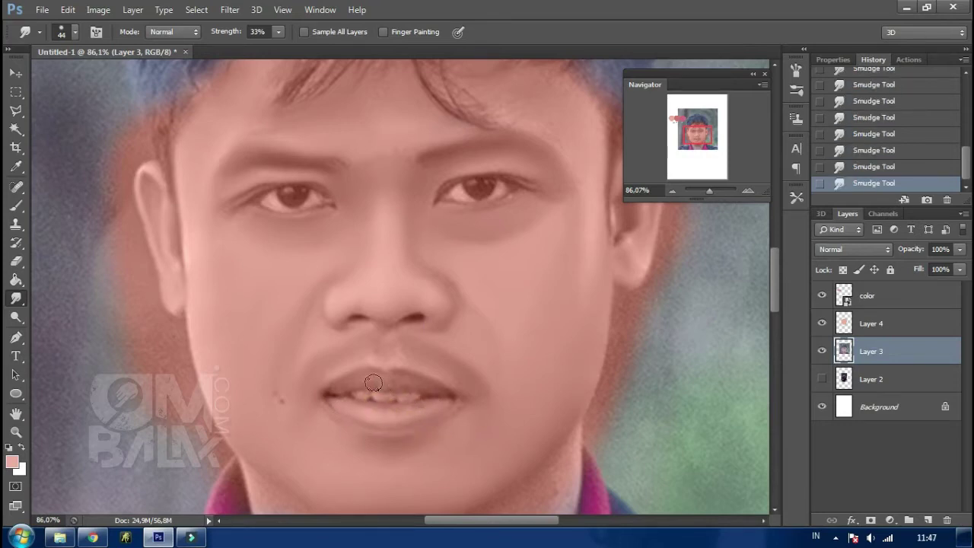
pyautogui.moveTo(346, 385)
pyautogui.mouseDown()
pyautogui.moveTo(420, 386)
pyautogui.moveTo(376, 355)
pyautogui.mouseUp()
# Step: Burn the left nostril shadow with a 15 px soft brush at 100% exposure, zoomed to 165%
pyautogui.click(16, 317)
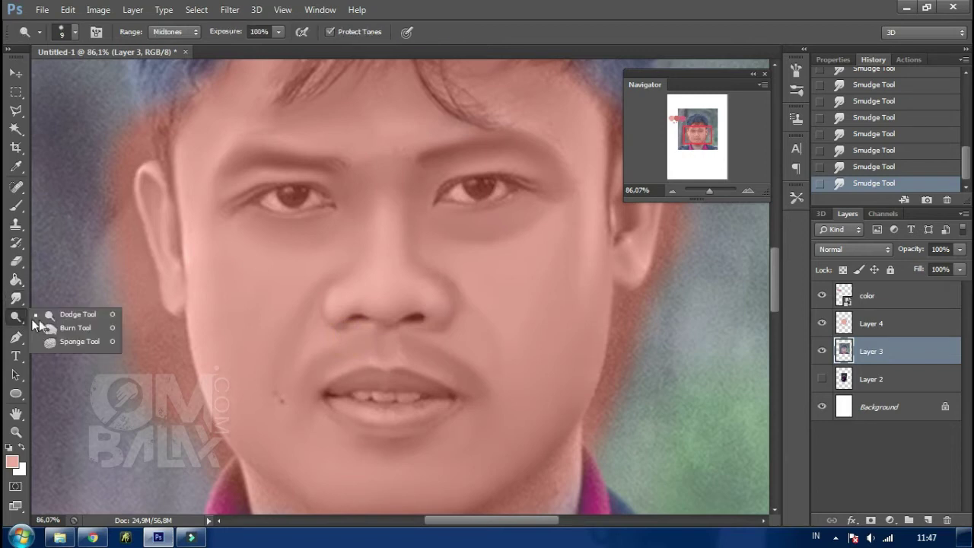
pyautogui.rightClick(378, 250)
pyautogui.moveTo(408, 282); pyautogui.dragTo(402, 281)
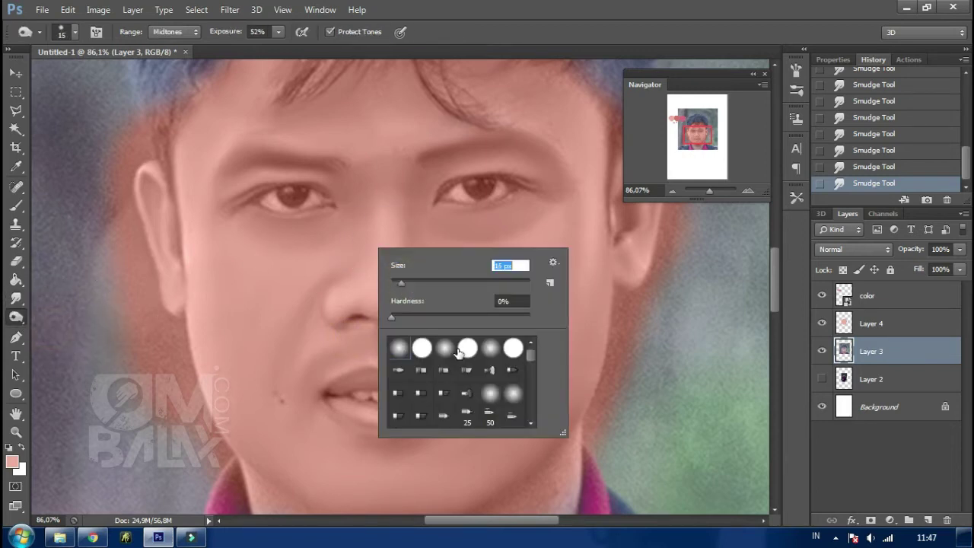
pyautogui.click(445, 347)
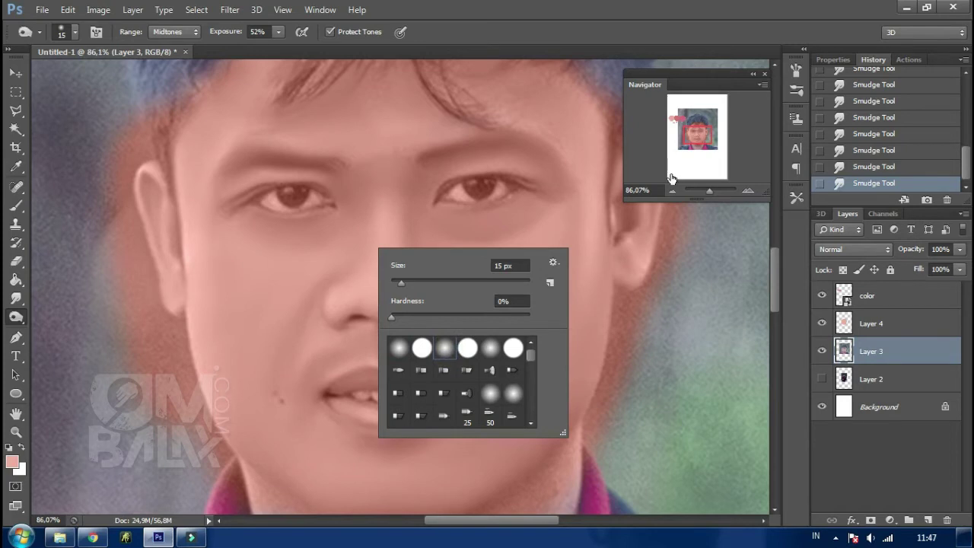
pyautogui.moveTo(709, 190); pyautogui.dragTo(714, 191)
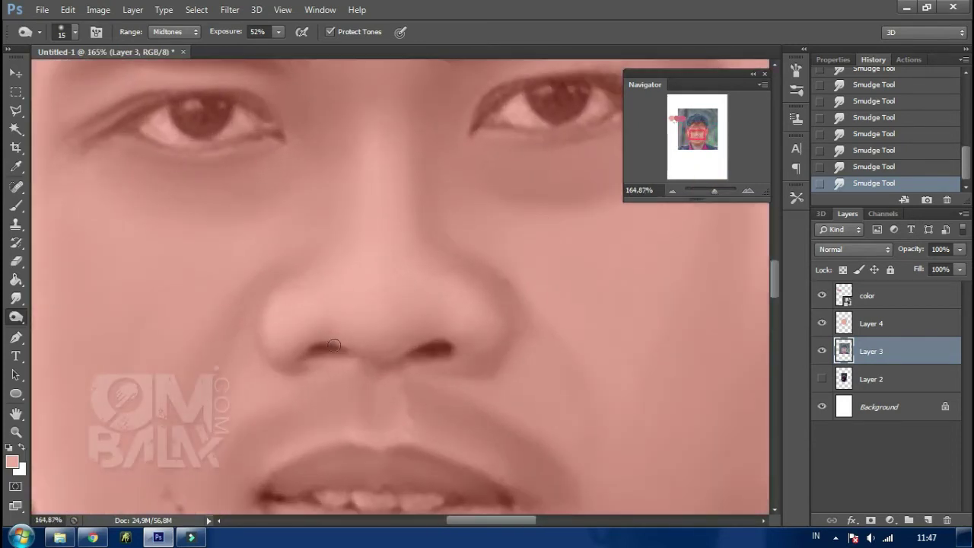
pyautogui.moveTo(312, 354); pyautogui.dragTo(358, 346)
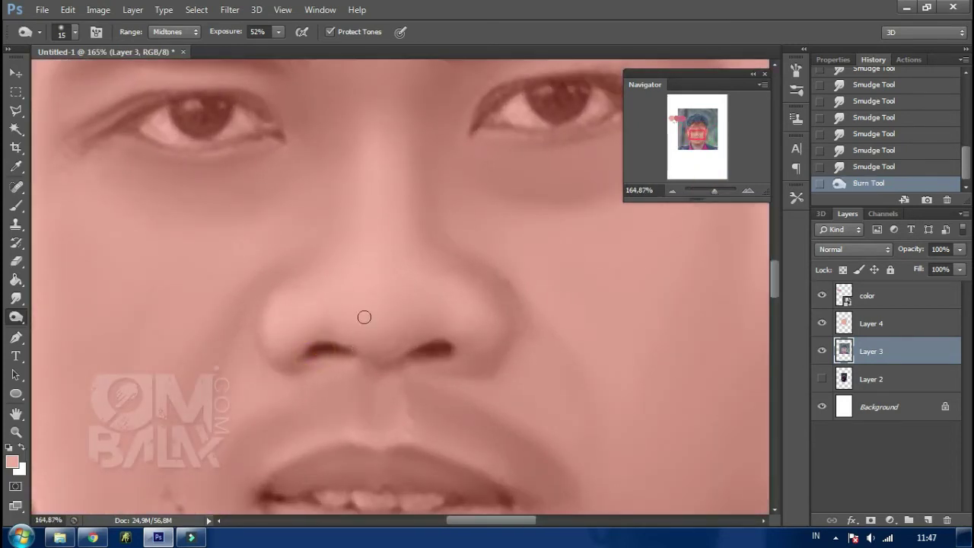
pyautogui.click(279, 38)
pyautogui.moveTo(282, 46); pyautogui.dragTo(309, 78)
pyautogui.moveTo(319, 369)
pyautogui.mouseDown()
pyautogui.moveTo(322, 343)
pyautogui.moveTo(354, 347)
pyautogui.mouseUp()
# Step: With a 7 px burn brush, darken both nostrils and the line between the lips
pyautogui.rightClick(407, 255)
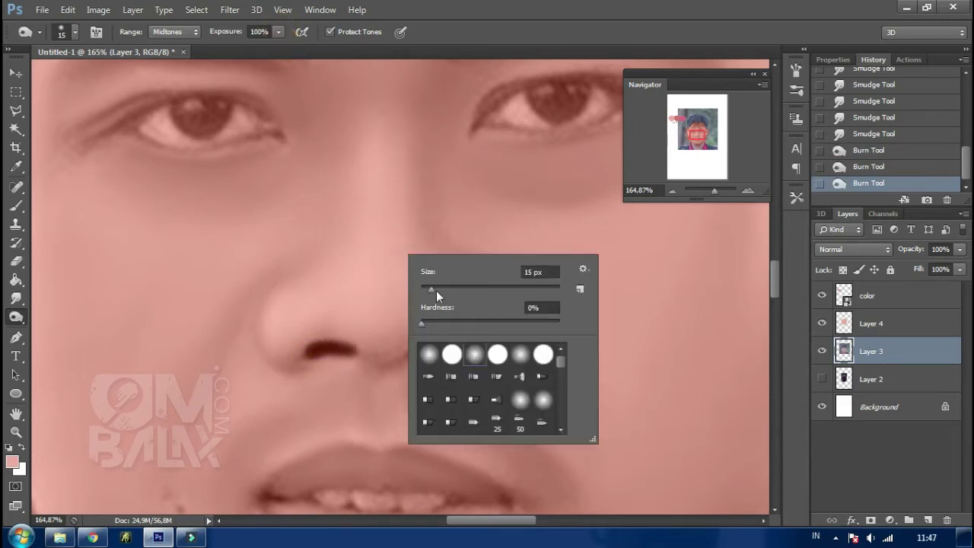
pyautogui.moveTo(436, 290); pyautogui.dragTo(426, 289)
pyautogui.click(319, 349)
pyautogui.moveTo(443, 349)
pyautogui.mouseDown()
pyautogui.moveTo(411, 357)
pyautogui.moveTo(450, 342)
pyautogui.moveTo(434, 347)
pyautogui.moveTo(373, 263)
pyautogui.mouseUp()
pyautogui.moveTo(272, 407); pyautogui.dragTo(358, 403)
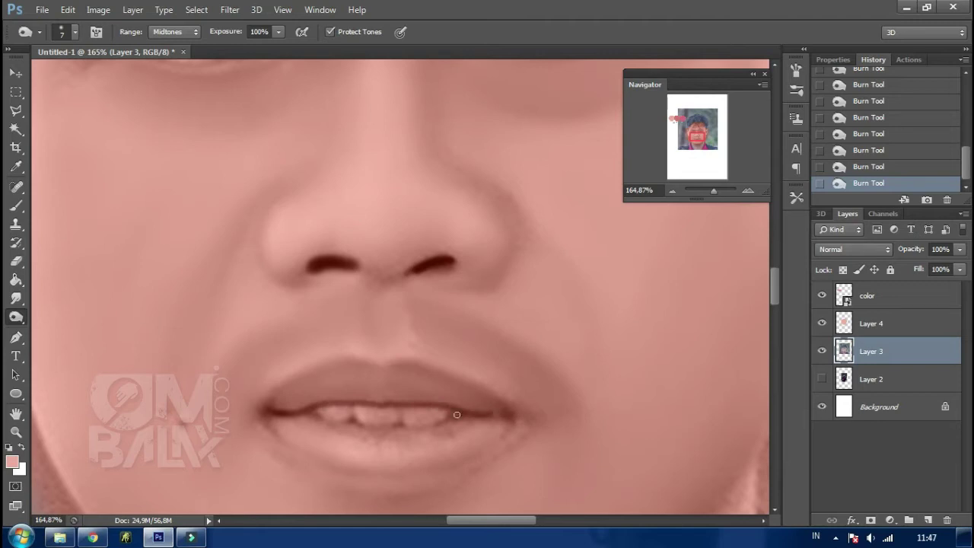
pyautogui.click(16, 205)
pyautogui.rightClick(350, 304)
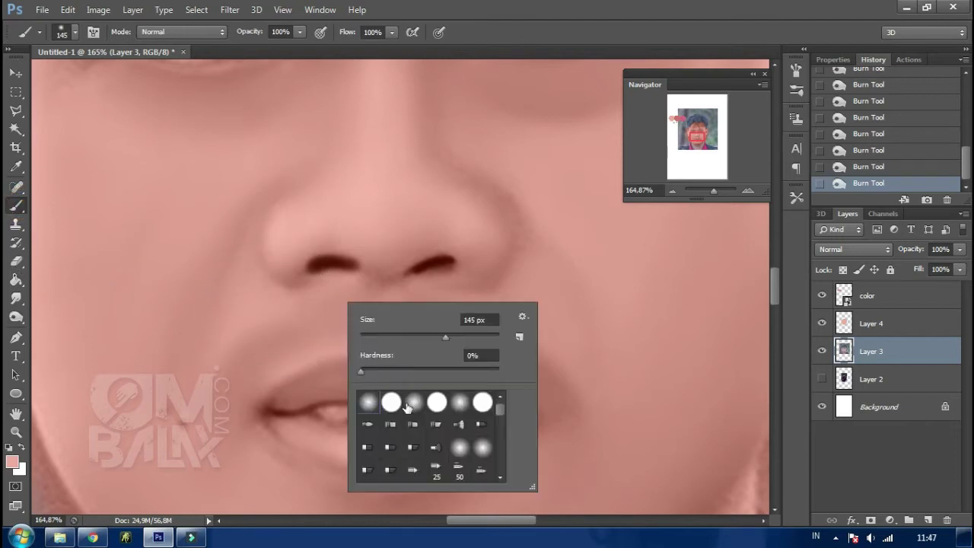
# Step: Paint a 6 px line along the lower lip and sample the dark lip red
pyautogui.write('6')
pyautogui.press('Return')
pyautogui.moveTo(301, 412)
pyautogui.mouseDown()
pyautogui.moveTo(449, 418)
pyautogui.moveTo(406, 402)
pyautogui.mouseUp()
pyautogui.keyDown('alt'); pyautogui.click(300, 414); pyautogui.keyUp('alt')
# Step: Add a 2 px light edge to the upper lip, then cover it with lip colour at 8 px
pyautogui.rightClick(372, 334)
pyautogui.write('2')
pyautogui.press('Return')
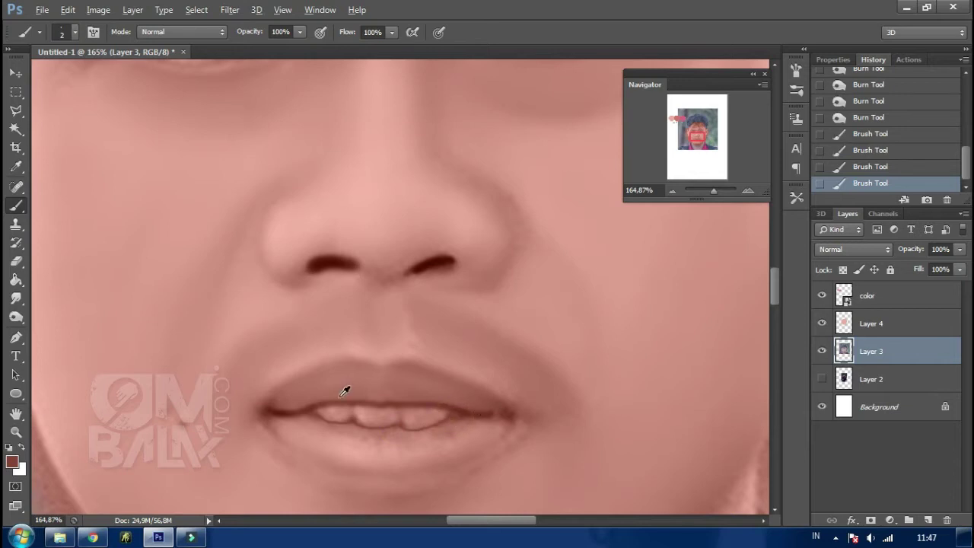
pyautogui.moveTo(312, 399); pyautogui.dragTo(481, 402)
pyautogui.rightClick(363, 368)
pyautogui.write('8')
pyautogui.keyDown('alt'); pyautogui.click(330, 391); pyautogui.keyUp('alt')
pyautogui.click(363, 396)
pyautogui.keyDown('alt'); pyautogui.click(478, 406); pyautogui.keyUp('alt')
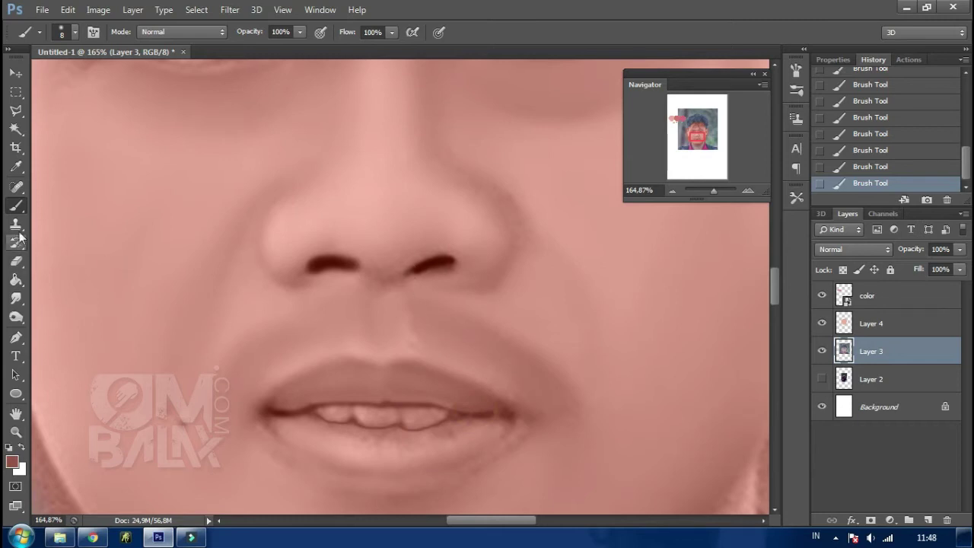
# Step: Outline the left and right nose wings with 4 px dark curved strokes, redrawing after undos
pyautogui.rightClick(279, 239)
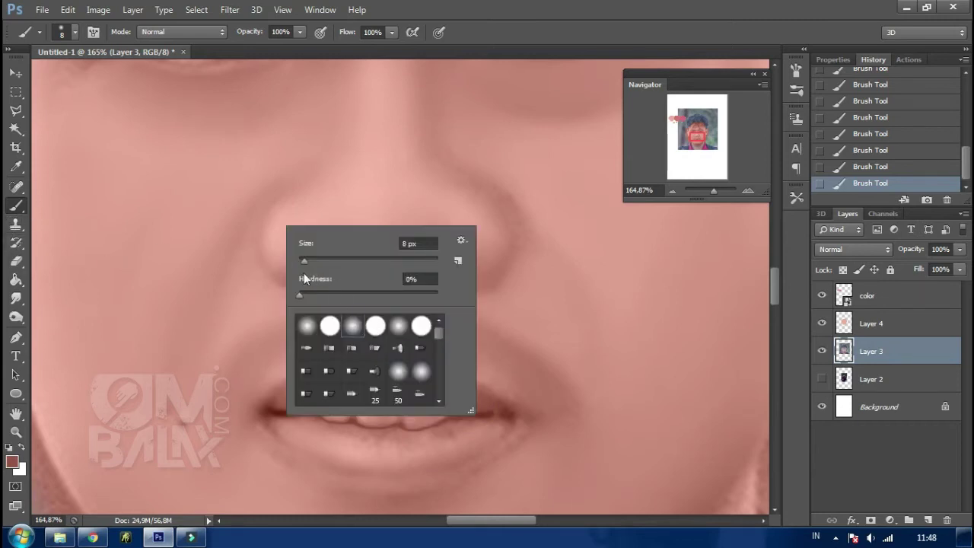
pyautogui.moveTo(304, 260); pyautogui.dragTo(301, 260)
pyautogui.moveTo(267, 205); pyautogui.dragTo(276, 271)
pyautogui.hotkey('ctrl', 'z')
pyautogui.moveTo(272, 203); pyautogui.dragTo(277, 274)
pyautogui.moveTo(503, 201); pyautogui.dragTo(501, 272)
pyautogui.hotkey('ctrl', 'z')
pyautogui.moveTo(502, 194); pyautogui.dragTo(500, 274)
pyautogui.moveTo(502, 196); pyautogui.dragTo(485, 280)
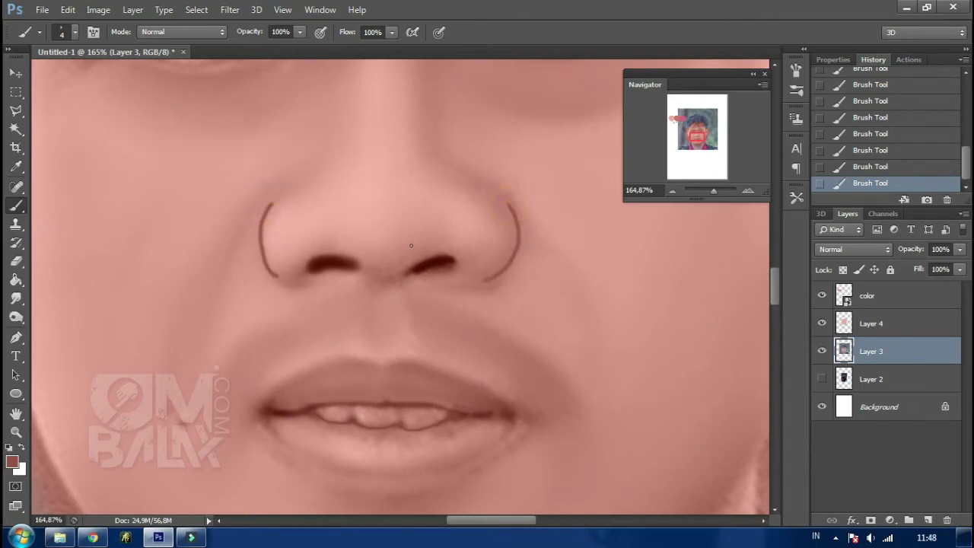
pyautogui.click(16, 299)
# Step: Smudge the left and right nostril outlines softly into the surrounding skin
pyautogui.rightClick(299, 184)
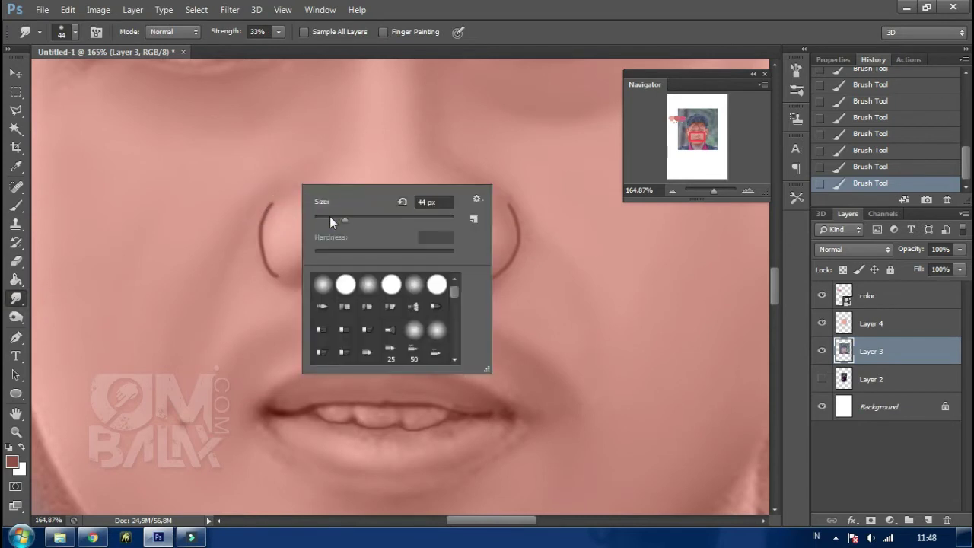
pyautogui.click(274, 222)
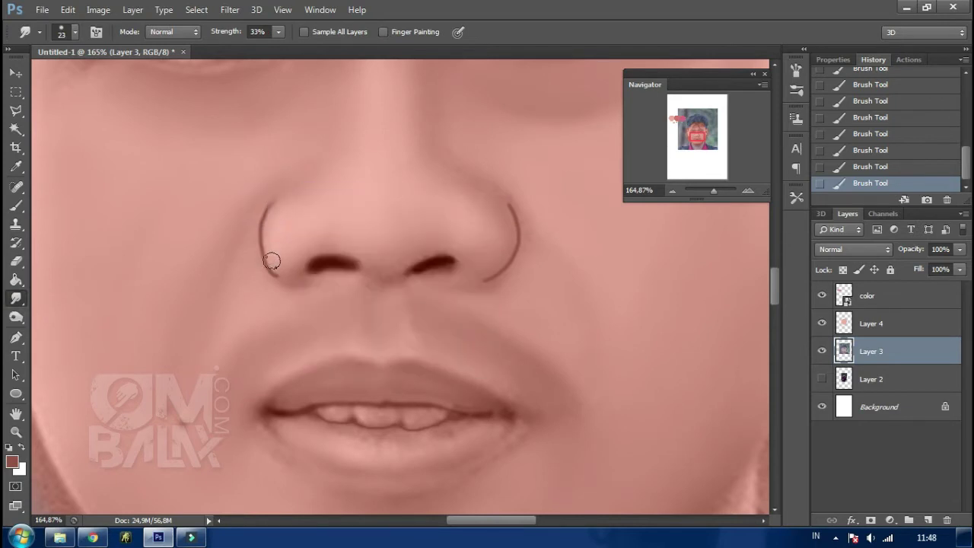
pyautogui.moveTo(287, 282); pyautogui.dragTo(278, 261)
pyautogui.moveTo(274, 221); pyautogui.dragTo(266, 251)
pyautogui.moveTo(489, 268)
pyautogui.mouseDown()
pyautogui.moveTo(470, 280)
pyautogui.moveTo(512, 213)
pyautogui.moveTo(511, 266)
pyautogui.mouseUp()
pyautogui.moveTo(522, 217); pyautogui.dragTo(518, 251)
pyautogui.moveTo(502, 193); pyautogui.dragTo(492, 236)
pyautogui.moveTo(431, 250)
pyautogui.mouseDown()
pyautogui.moveTo(452, 252)
pyautogui.moveTo(353, 263)
pyautogui.moveTo(338, 254)
pyautogui.mouseUp()
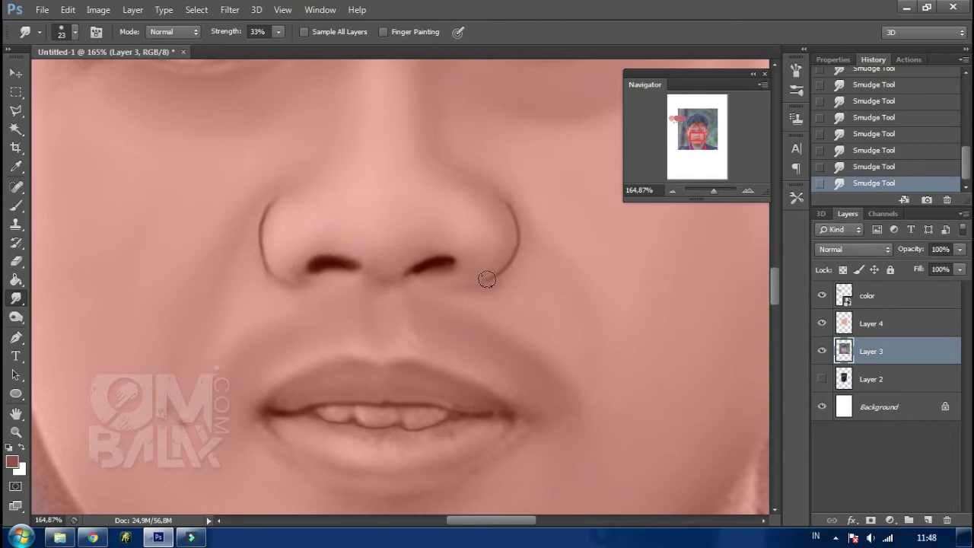
pyautogui.click(462, 279)
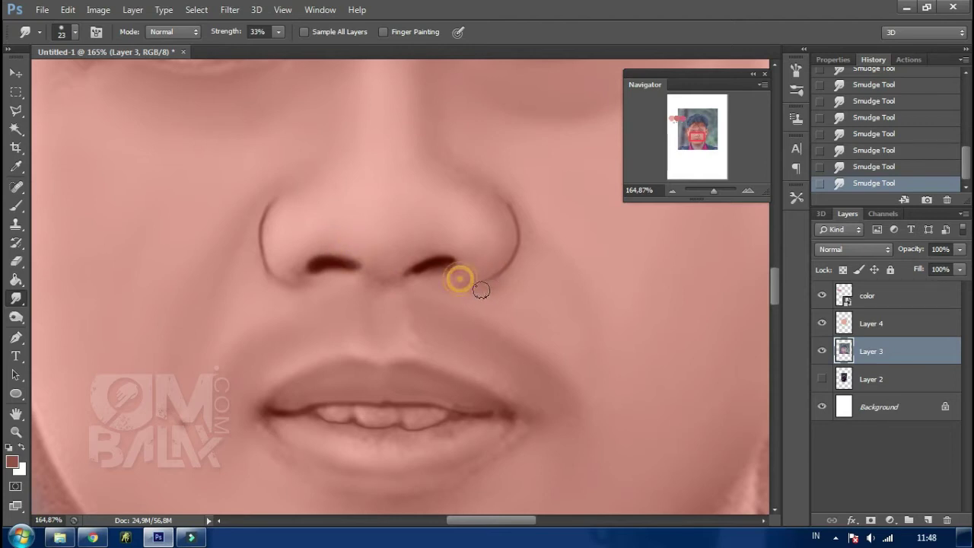
# Step: Dodge highlights onto the nose tip and both nostril rims
pyautogui.rightClick(16, 317)
pyautogui.click(53, 313)
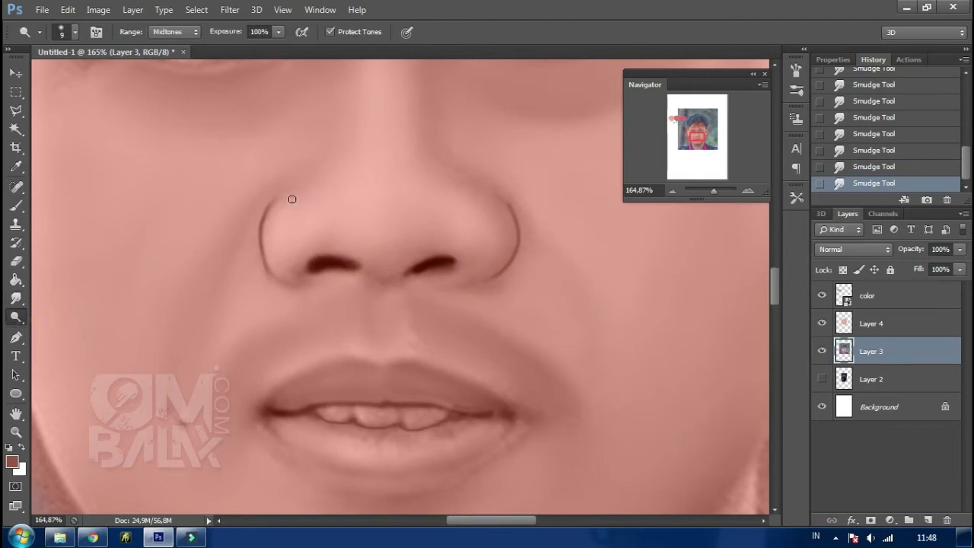
pyautogui.rightClick(292, 198)
pyautogui.moveTo(280, 207)
pyautogui.mouseDown()
pyautogui.moveTo(270, 241)
pyautogui.moveTo(369, 257)
pyautogui.moveTo(453, 255)
pyautogui.mouseUp()
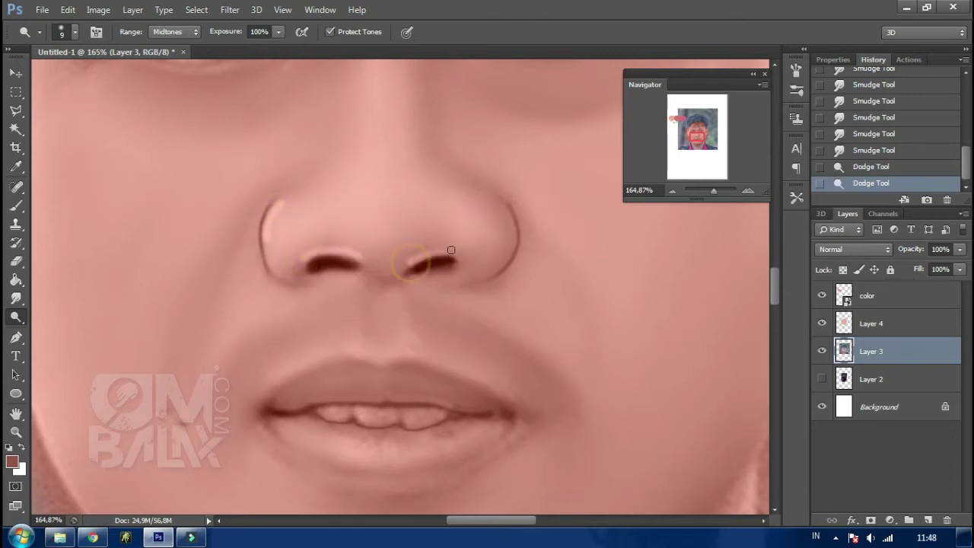
pyautogui.moveTo(388, 208); pyautogui.dragTo(376, 203)
pyautogui.click(502, 206)
# Step: Smudge the nose-tip highlight and nostril edges to blend them smoothly
pyautogui.click(16, 299)
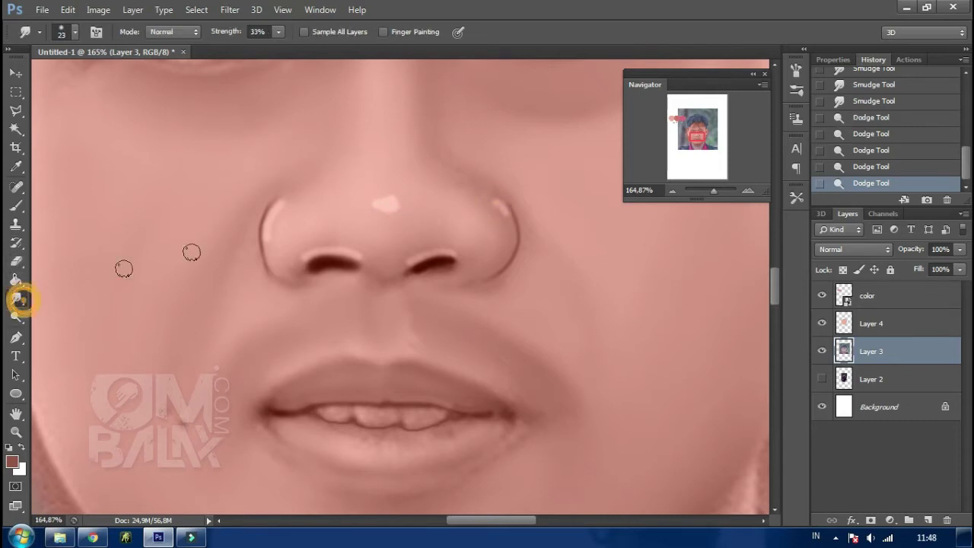
pyautogui.moveTo(390, 203); pyautogui.dragTo(382, 205)
pyautogui.moveTo(346, 251)
pyautogui.mouseDown()
pyautogui.moveTo(366, 245)
pyautogui.moveTo(335, 239)
pyautogui.moveTo(297, 271)
pyautogui.mouseUp()
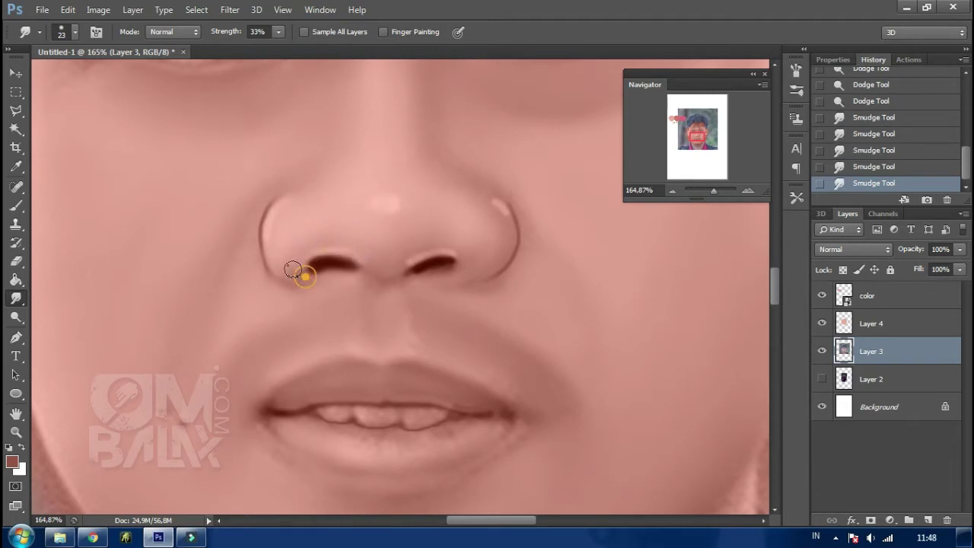
pyautogui.moveTo(400, 268)
pyautogui.mouseDown()
pyautogui.moveTo(420, 251)
pyautogui.moveTo(411, 251)
pyautogui.mouseUp()
pyautogui.moveTo(482, 220)
pyautogui.mouseDown()
pyautogui.moveTo(500, 228)
pyautogui.moveTo(495, 217)
pyautogui.mouseUp()
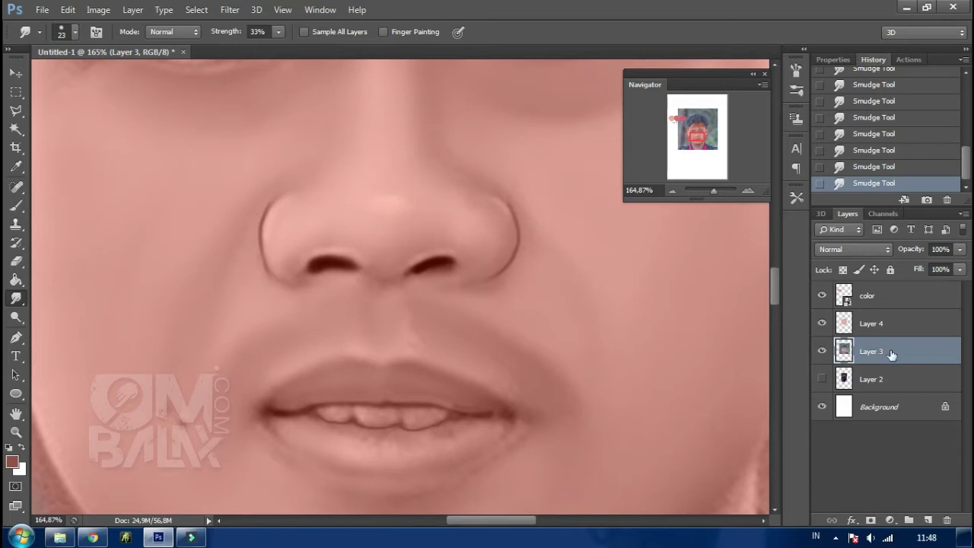
# Step: Create Color-mode Layer 5 above Layer 4 and sample lip pink from the reference circle
pyautogui.click(892, 323)
pyautogui.click(928, 520)
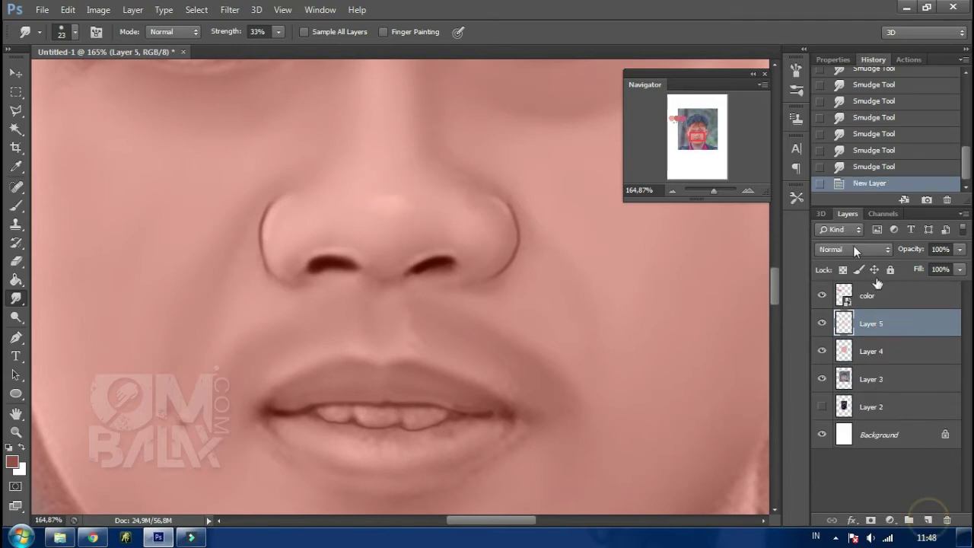
pyautogui.click(874, 251)
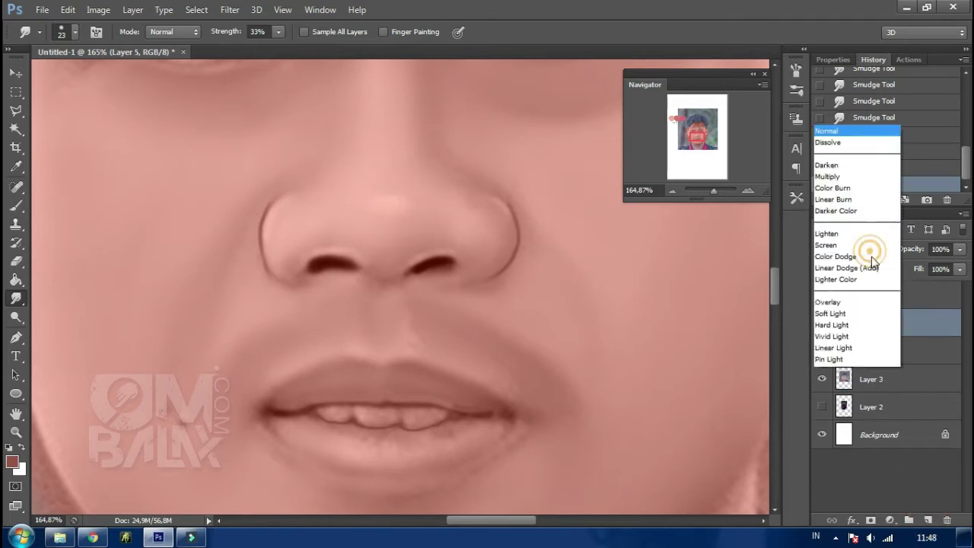
pyautogui.click(844, 351)
pyautogui.click(16, 206)
pyautogui.moveTo(693, 147); pyautogui.dragTo(674, 120)
pyautogui.keyDown('alt'); pyautogui.click(282, 205); pyautogui.keyUp('alt')
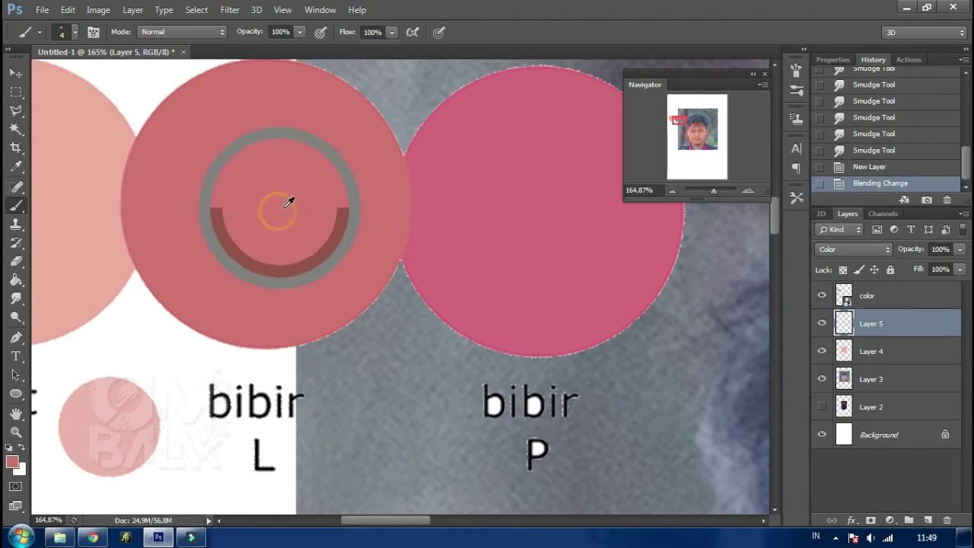
pyautogui.moveTo(679, 145); pyautogui.dragTo(695, 137)
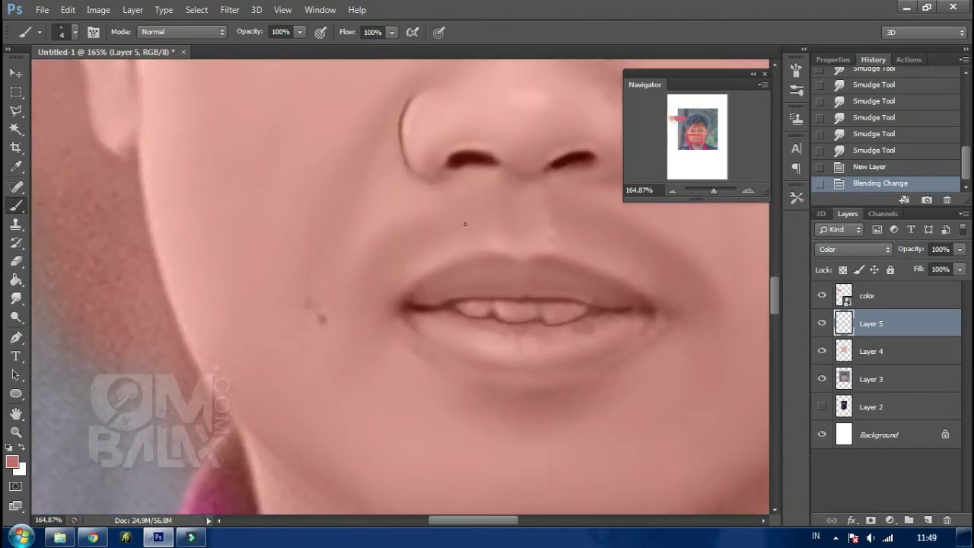
# Step: Paint both lips pink with a 30 px brush, then add empty Layer 6 above
pyautogui.rightClick(465, 224)
pyautogui.doubleClick(601, 241)
pyautogui.write('30')
pyautogui.press('Return')
pyautogui.moveTo(414, 304); pyautogui.dragTo(455, 281)
pyautogui.moveTo(529, 267)
pyautogui.mouseDown()
pyautogui.moveTo(628, 306)
pyautogui.moveTo(533, 346)
pyautogui.mouseUp()
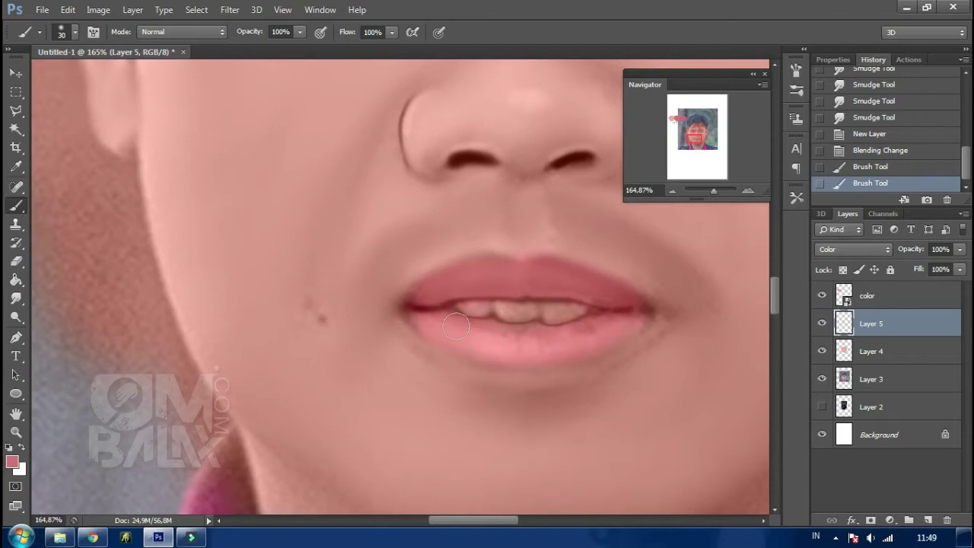
pyautogui.moveTo(623, 326)
pyautogui.mouseDown()
pyautogui.moveTo(545, 352)
pyautogui.moveTo(449, 314)
pyautogui.mouseUp()
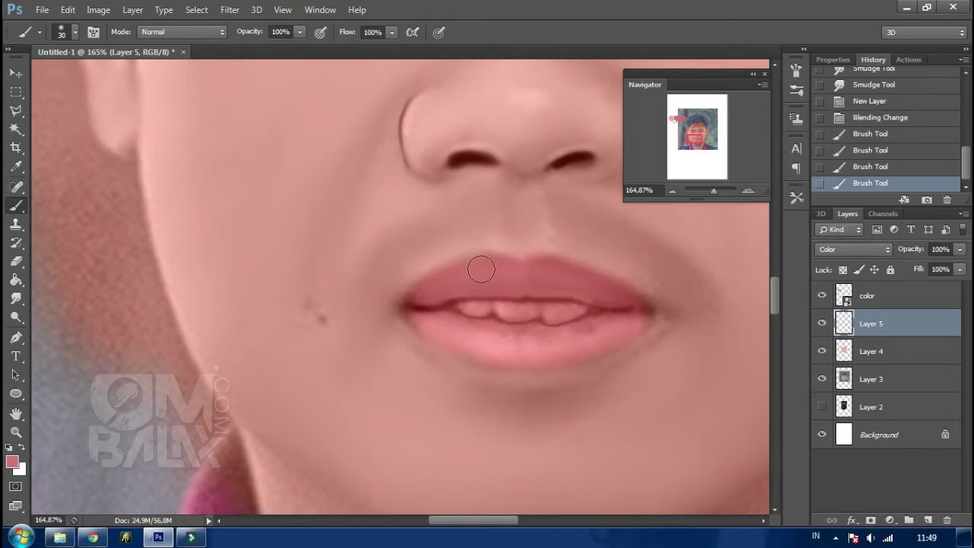
pyautogui.click(532, 347)
pyautogui.click(525, 270)
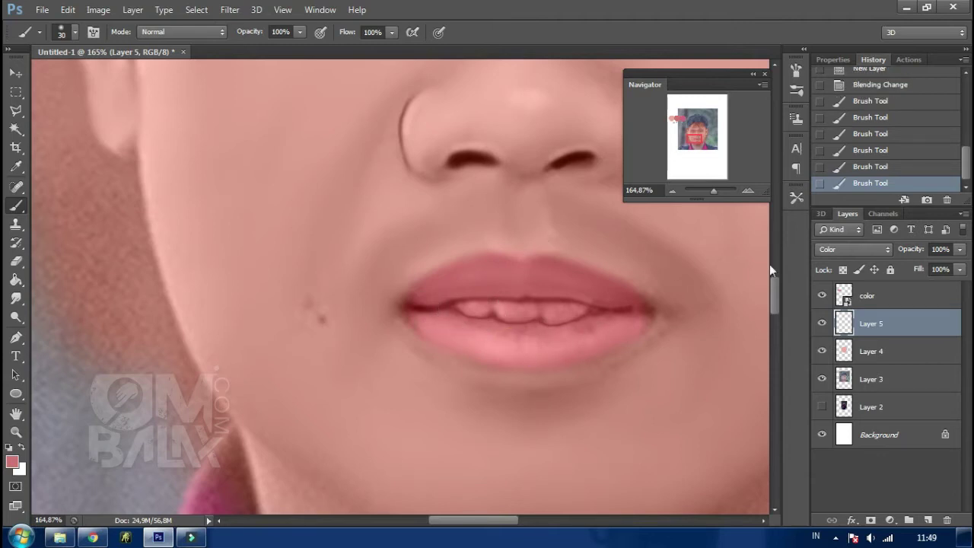
pyautogui.click(928, 521)
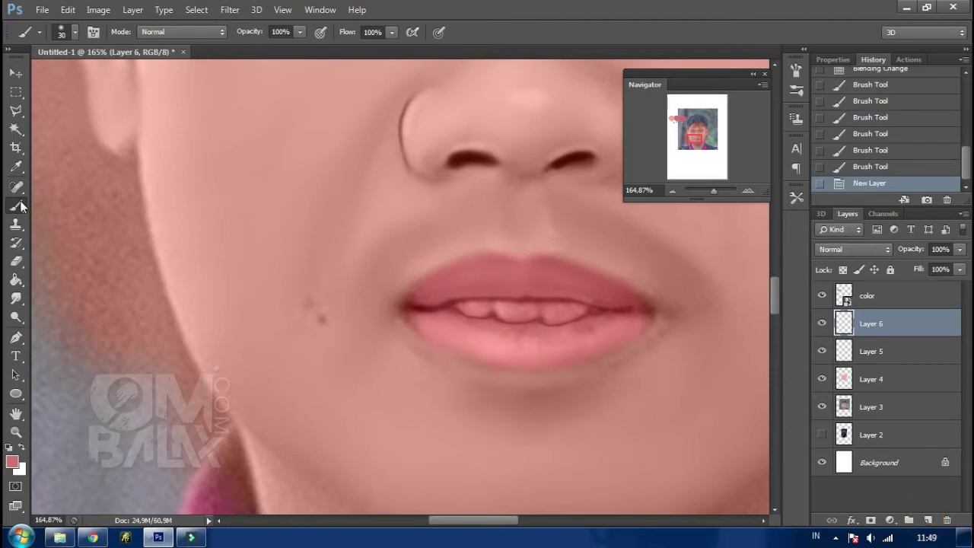
# Step: Set the brush to about 12 px and the foreground colour to a very light grey
pyautogui.rightClick(476, 175)
pyautogui.moveTo(500, 207); pyautogui.dragTo(493, 209)
pyautogui.click(444, 245)
pyautogui.hotkey('ctrl', 'z')
pyautogui.click(12, 462)
pyautogui.moveTo(350, 345); pyautogui.dragTo(327, 337)
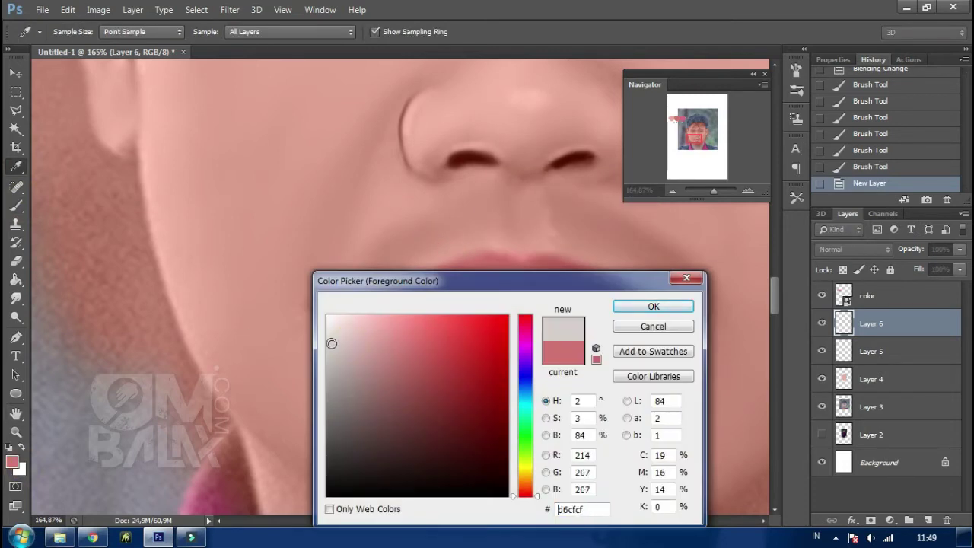
pyautogui.click(636, 307)
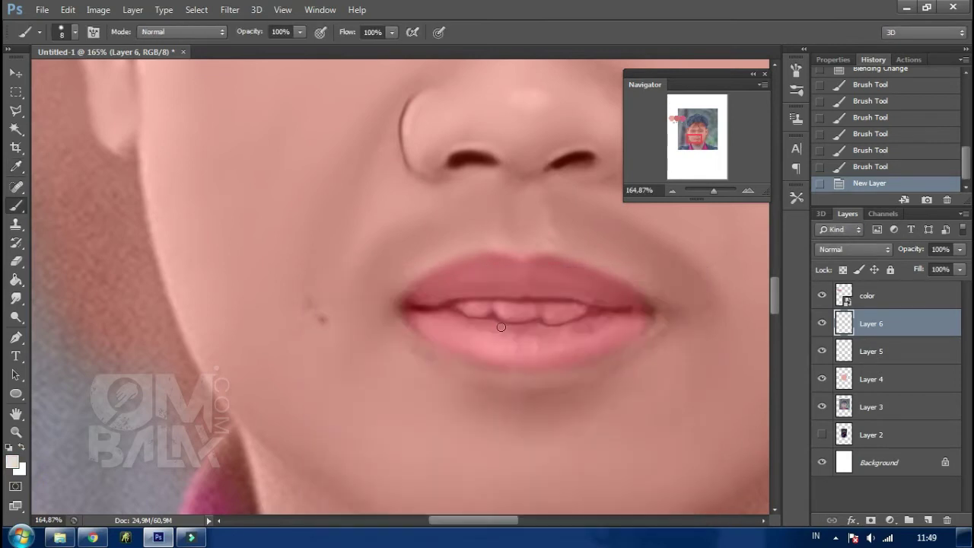
# Step: Paint the upper teeth light grey, refining their edges with a 5 px brush
pyautogui.moveTo(502, 308); pyautogui.dragTo(525, 310)
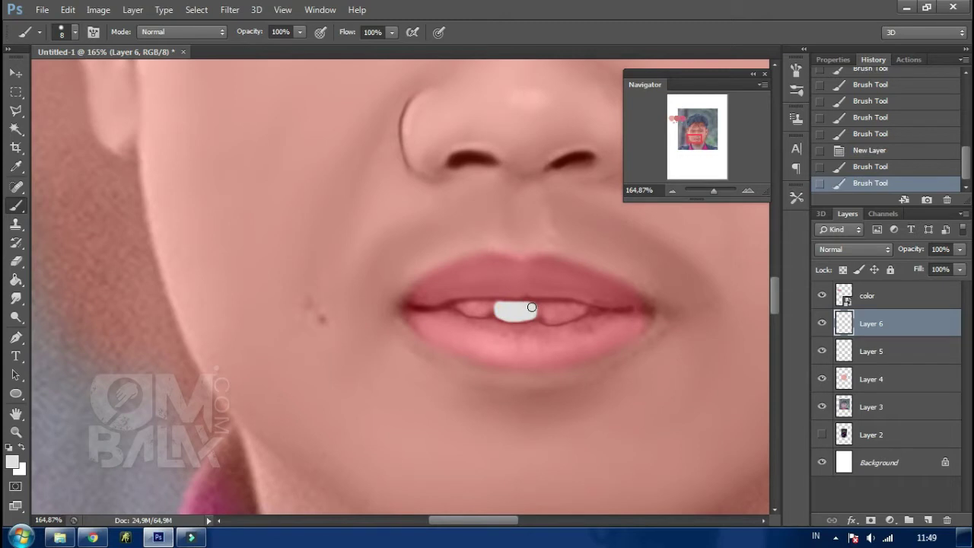
pyautogui.rightClick(586, 260)
pyautogui.moveTo(607, 294); pyautogui.dragTo(597, 305)
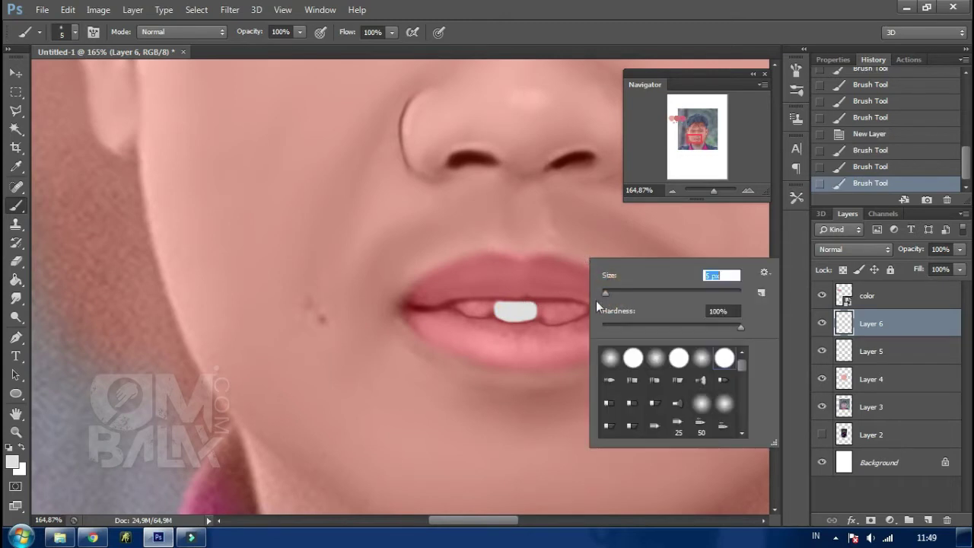
pyautogui.click(544, 309)
pyautogui.moveTo(533, 306); pyautogui.dragTo(584, 311)
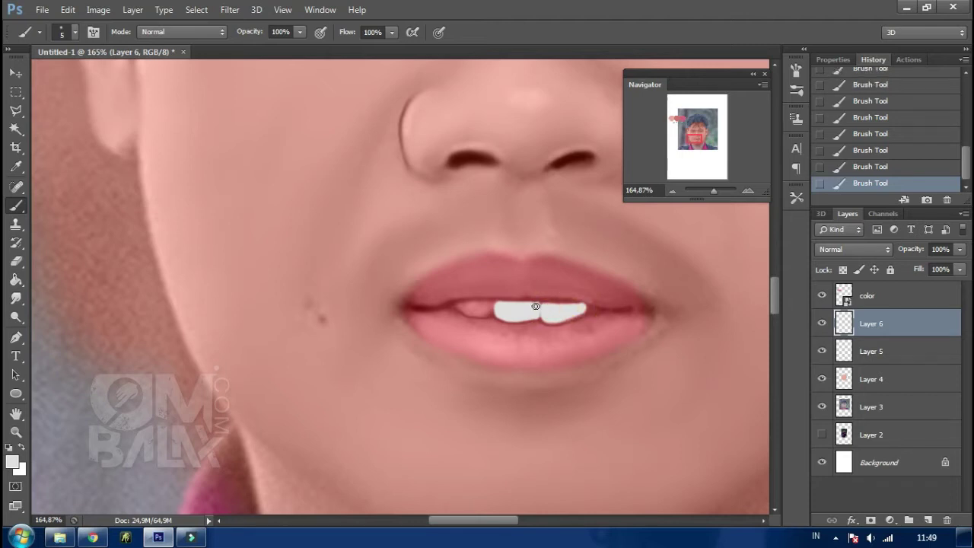
pyautogui.moveTo(460, 308); pyautogui.dragTo(535, 306)
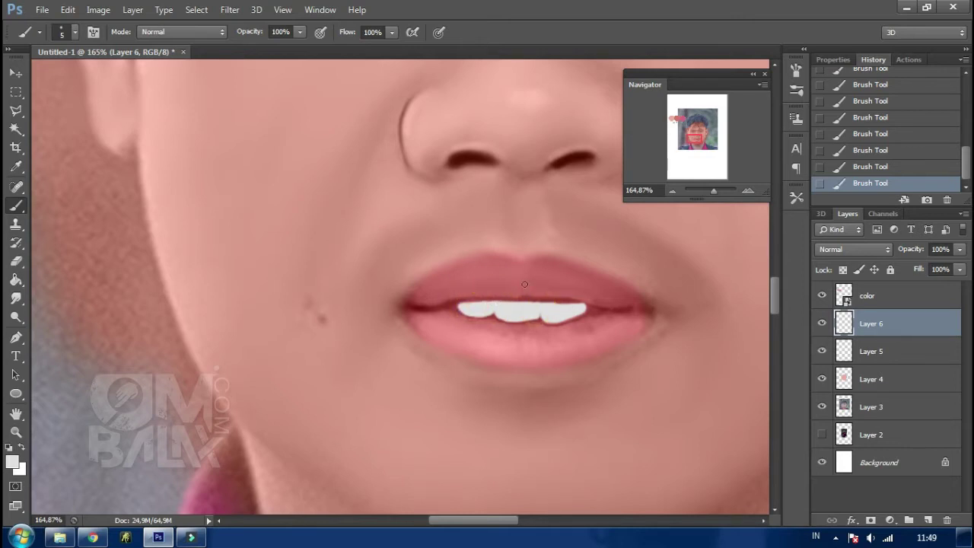
pyautogui.moveTo(593, 308); pyautogui.dragTo(601, 309)
# Step: Erase the excess grey at the teeth's right end with an 11 px eraser
pyautogui.click(15, 262)
pyautogui.rightClick(571, 218)
pyautogui.moveTo(597, 256); pyautogui.dragTo(601, 256)
pyautogui.click(538, 263)
pyautogui.moveTo(577, 294); pyautogui.dragTo(632, 314)
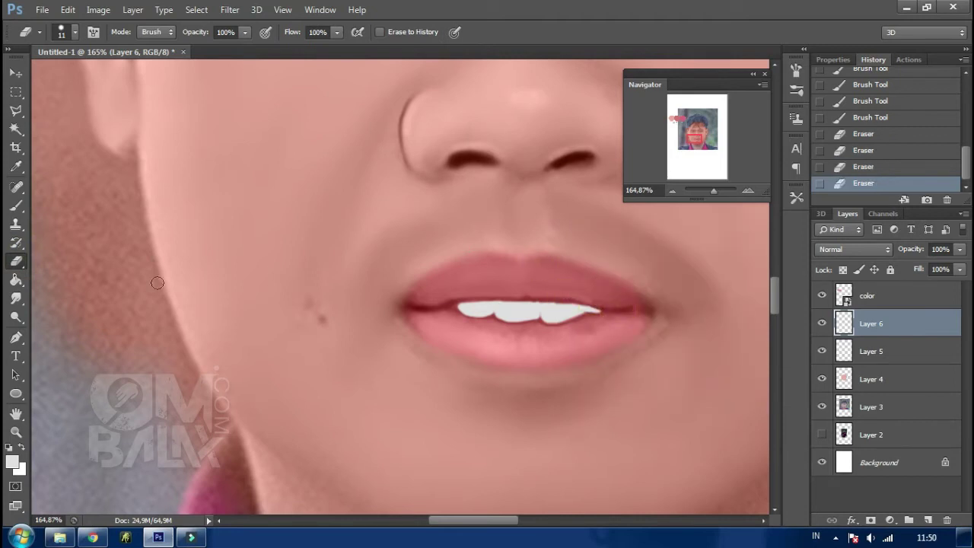
# Step: Burn the upper lip edges and right corner darker with a soft round brush
pyautogui.click(17, 315)
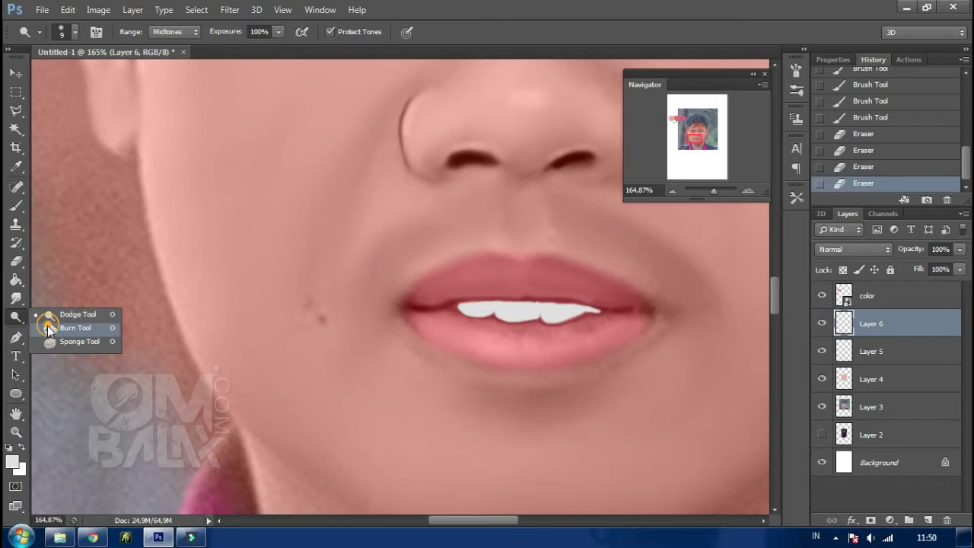
pyautogui.rightClick(550, 251)
pyautogui.click(580, 351)
pyautogui.click(458, 268)
pyautogui.moveTo(463, 276); pyautogui.dragTo(411, 293)
pyautogui.moveTo(571, 290); pyautogui.dragTo(609, 304)
pyautogui.moveTo(605, 278)
pyautogui.mouseDown()
pyautogui.moveTo(599, 323)
pyautogui.moveTo(580, 320)
pyautogui.mouseUp()
pyautogui.moveTo(618, 294); pyautogui.dragTo(618, 337)
# Step: Darken the teeth under the upper lip and along the right edge with a 5 px brush
pyautogui.moveTo(545, 313)
pyautogui.mouseDown()
pyautogui.moveTo(461, 312)
pyautogui.moveTo(515, 286)
pyautogui.mouseUp()
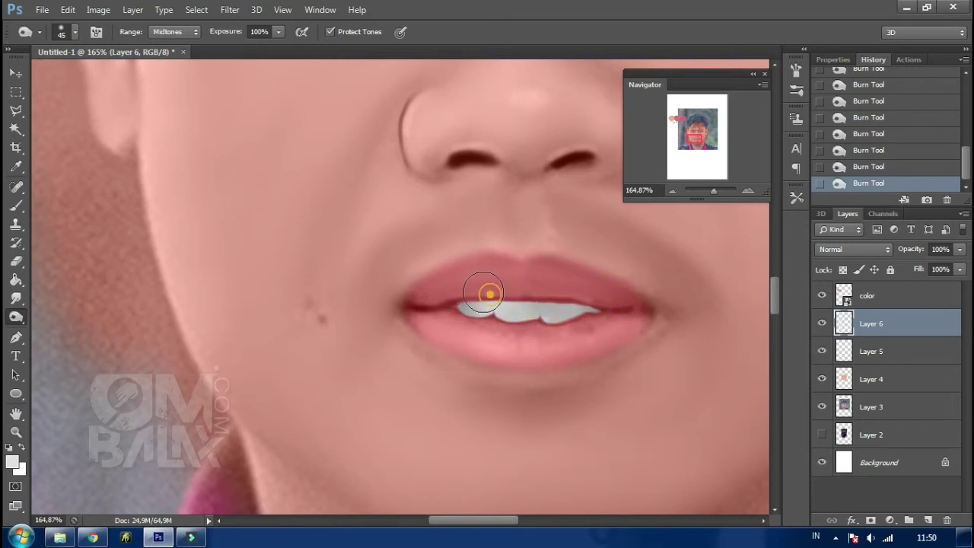
pyautogui.rightClick(558, 238)
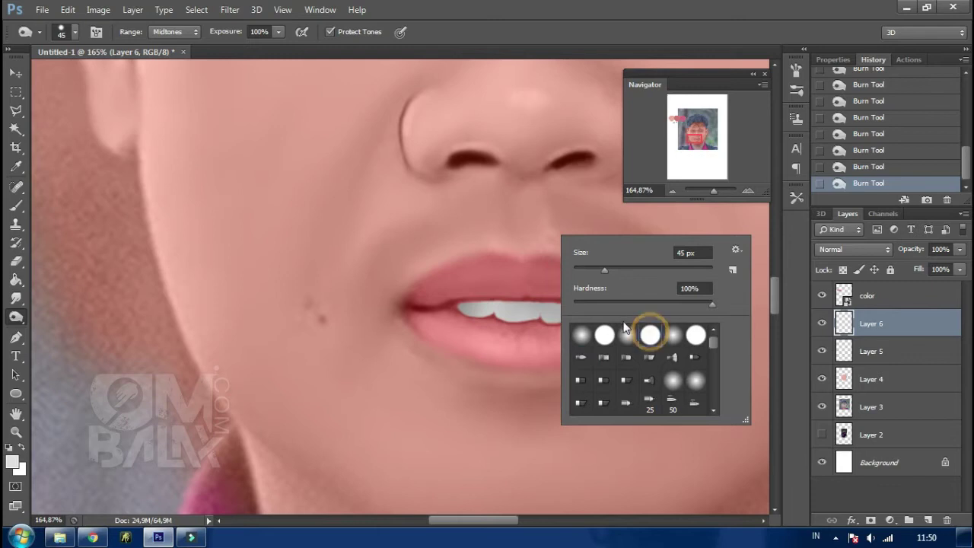
pyautogui.moveTo(594, 272); pyautogui.dragTo(577, 272)
pyautogui.click(489, 297)
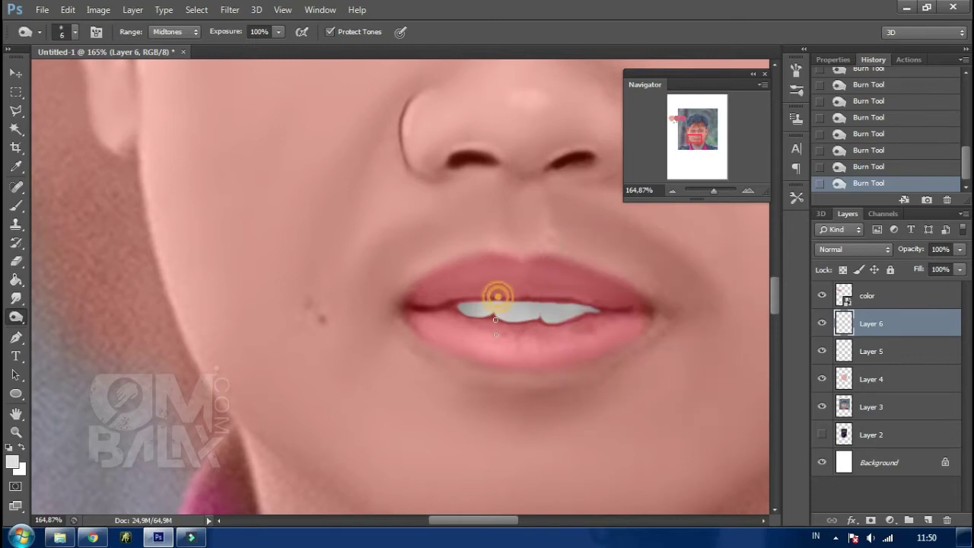
pyautogui.click(495, 309)
pyautogui.click(540, 295)
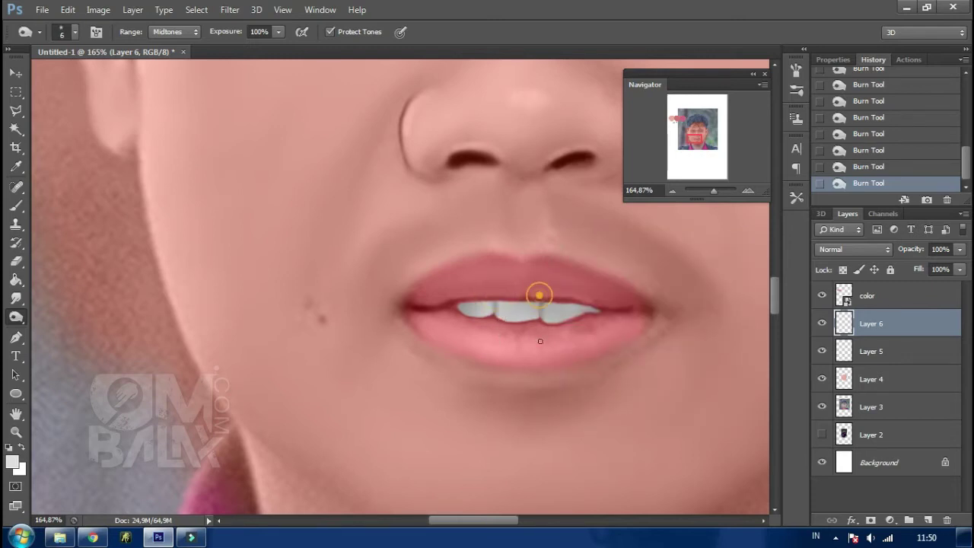
pyautogui.click(586, 309)
# Step: Paint small white highlight strokes on the teeth with a soft round 4 px brush
pyautogui.click(17, 206)
pyautogui.click(12, 461)
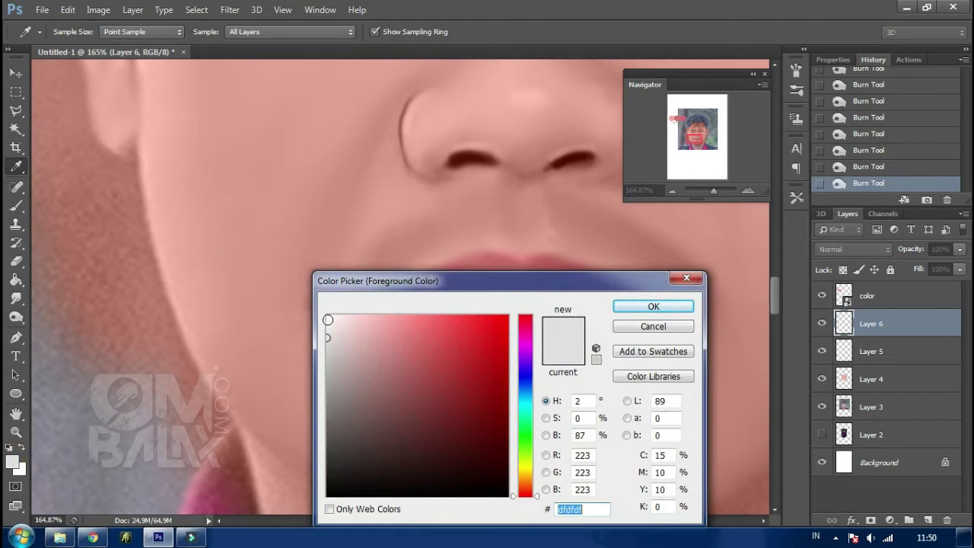
pyautogui.click(653, 306)
pyautogui.rightClick(595, 306)
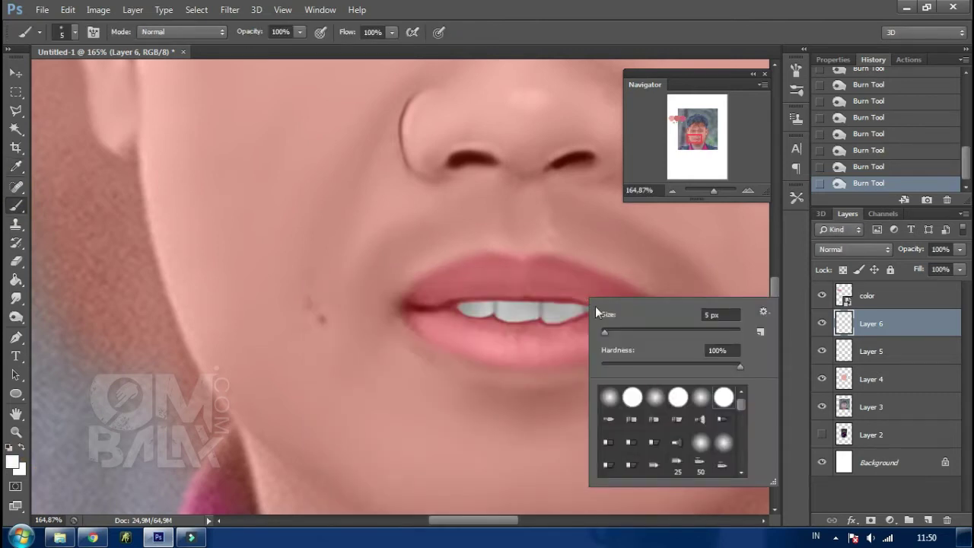
pyautogui.moveTo(611, 327); pyautogui.dragTo(604, 333)
pyautogui.click(655, 396)
pyautogui.click(547, 307)
pyautogui.moveTo(533, 304)
pyautogui.mouseDown()
pyautogui.moveTo(533, 314)
pyautogui.moveTo(482, 309)
pyautogui.mouseUp()
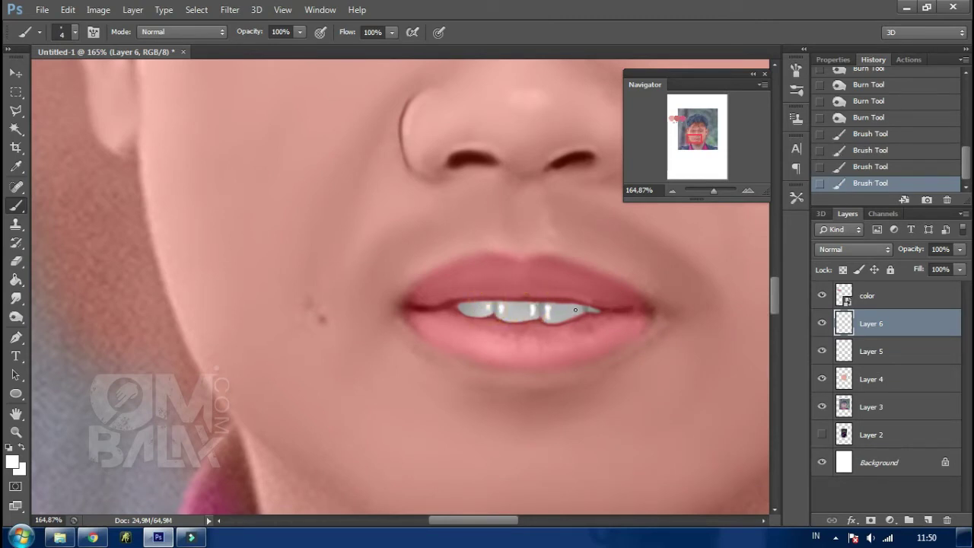
pyautogui.moveTo(575, 309); pyautogui.dragTo(593, 310)
# Step: Smudge the left and right edges of the teeth with a size 13 brush
pyautogui.click(19, 304)
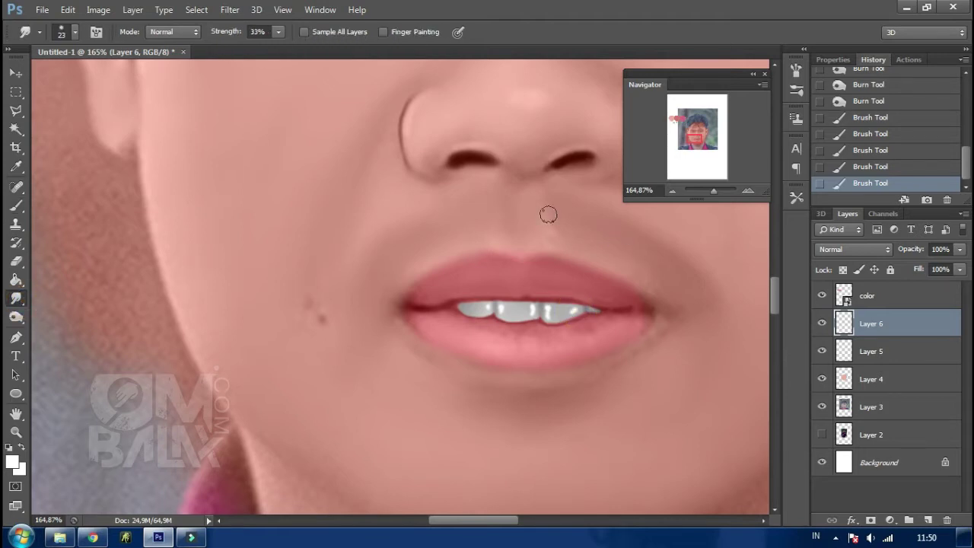
pyautogui.rightClick(548, 210)
pyautogui.write('13')
pyautogui.press('Return')
pyautogui.moveTo(485, 306); pyautogui.dragTo(568, 310)
pyautogui.moveTo(568, 310); pyautogui.dragTo(567, 303)
# Step: Dodge bright spots onto the lower lip on Layer 3 and smudge them softly
pyautogui.moveTo(710, 189); pyautogui.dragTo(712, 190)
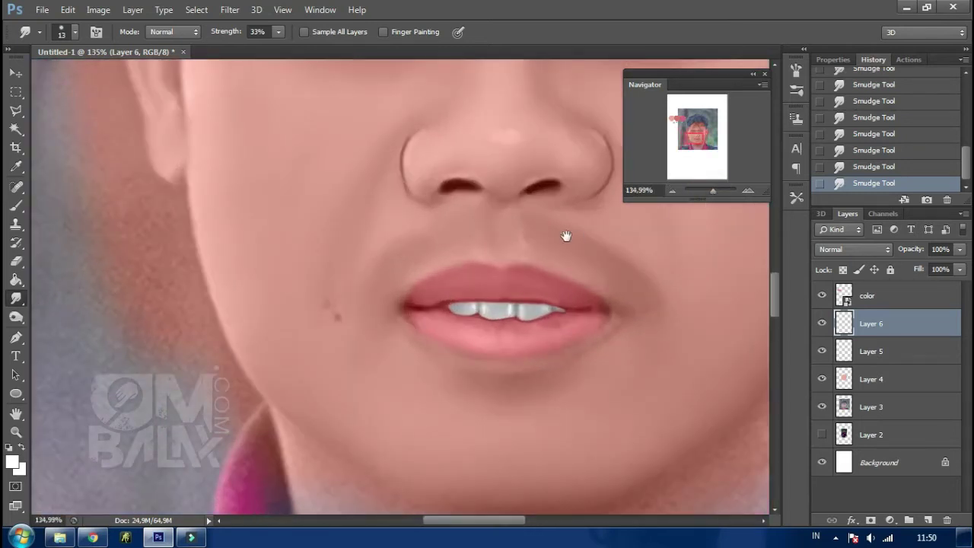
pyautogui.moveTo(565, 228); pyautogui.dragTo(523, 258)
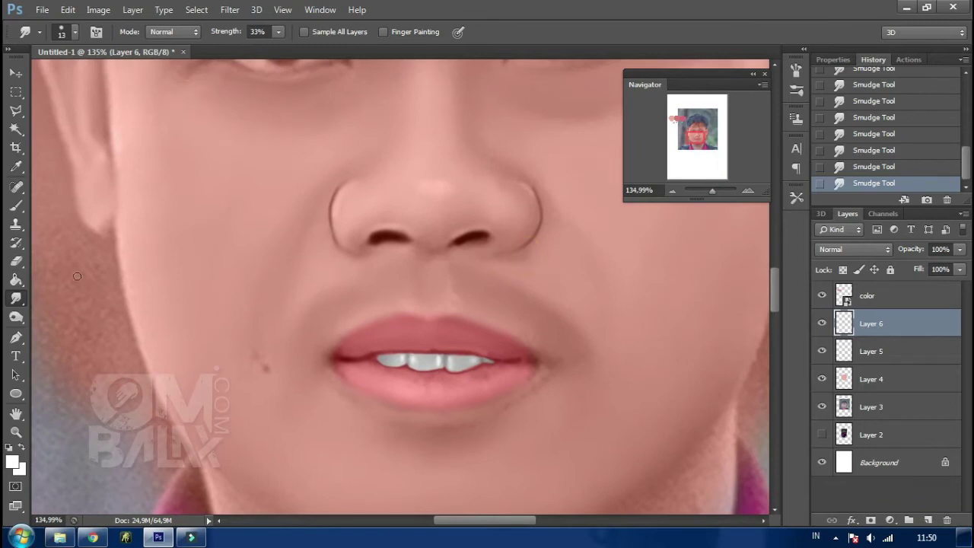
pyautogui.click(17, 318)
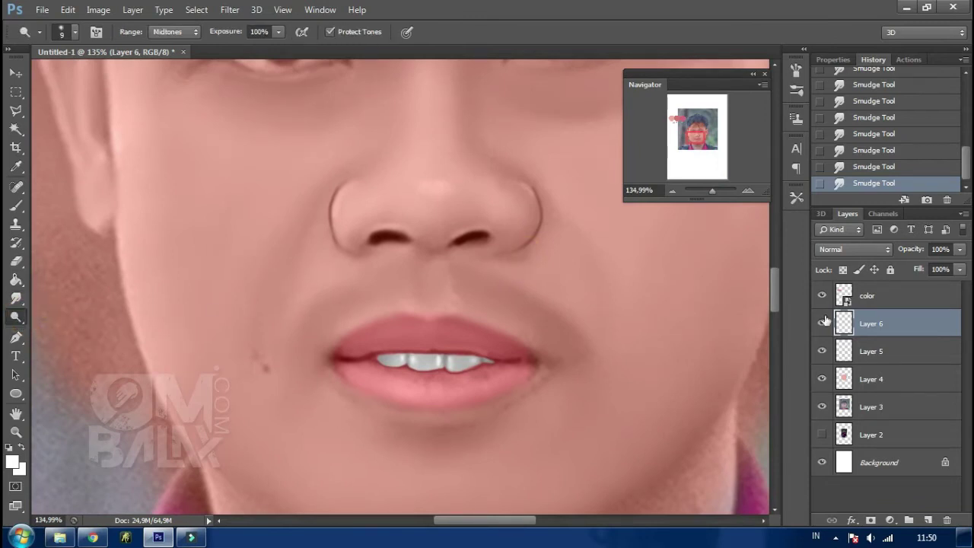
pyautogui.click(863, 406)
pyautogui.moveTo(411, 387)
pyautogui.mouseDown()
pyautogui.moveTo(411, 375)
pyautogui.moveTo(487, 385)
pyautogui.mouseUp()
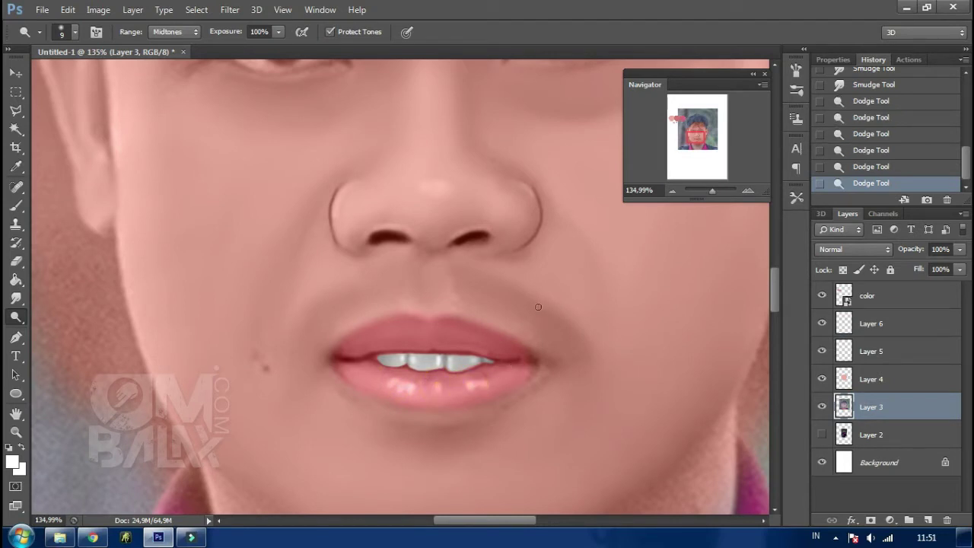
pyautogui.click(16, 299)
pyautogui.moveTo(410, 397)
pyautogui.mouseDown()
pyautogui.moveTo(392, 389)
pyautogui.moveTo(472, 385)
pyautogui.moveTo(466, 366)
pyautogui.moveTo(495, 370)
pyautogui.mouseUp()
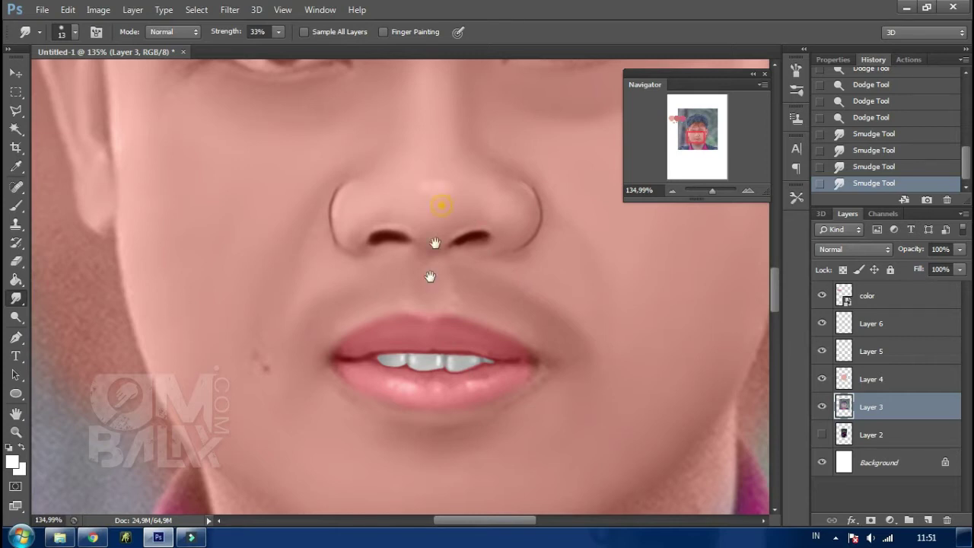
# Step: Add a new empty layer above Layer 6
pyautogui.moveTo(435, 243); pyautogui.dragTo(430, 437)
pyautogui.click(875, 319)
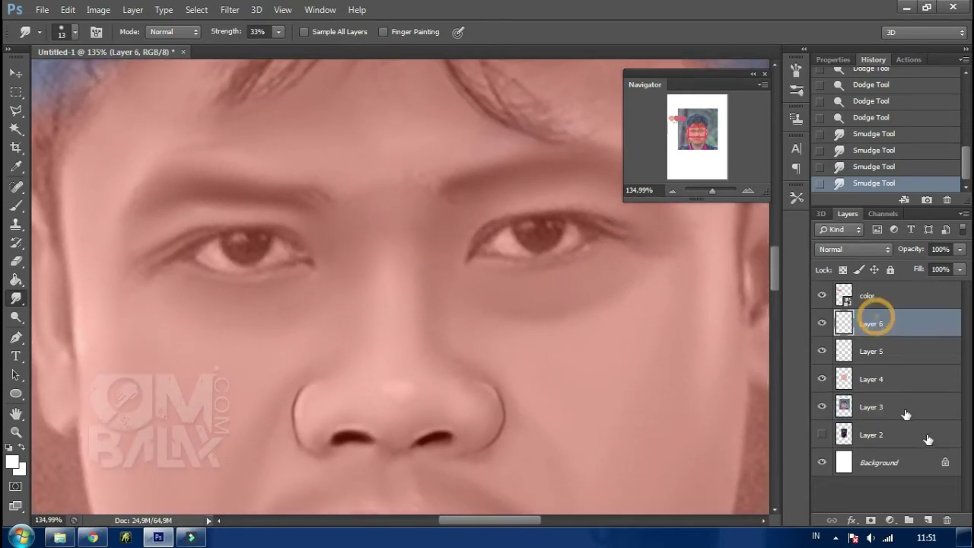
pyautogui.click(928, 520)
# Step: Paint a black eyeliner curve along the upper eyelid of one eye
pyautogui.click(17, 204)
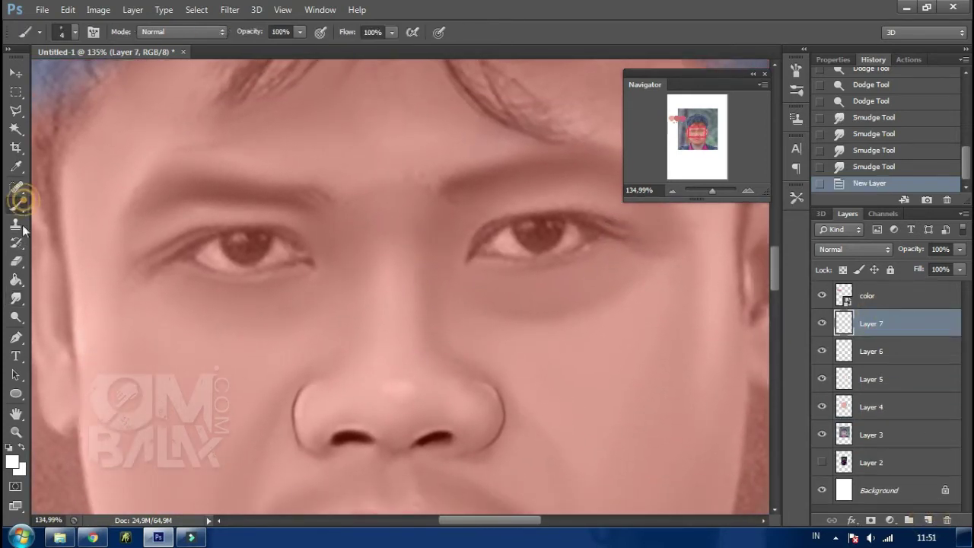
pyautogui.click(12, 462)
pyautogui.click(327, 493)
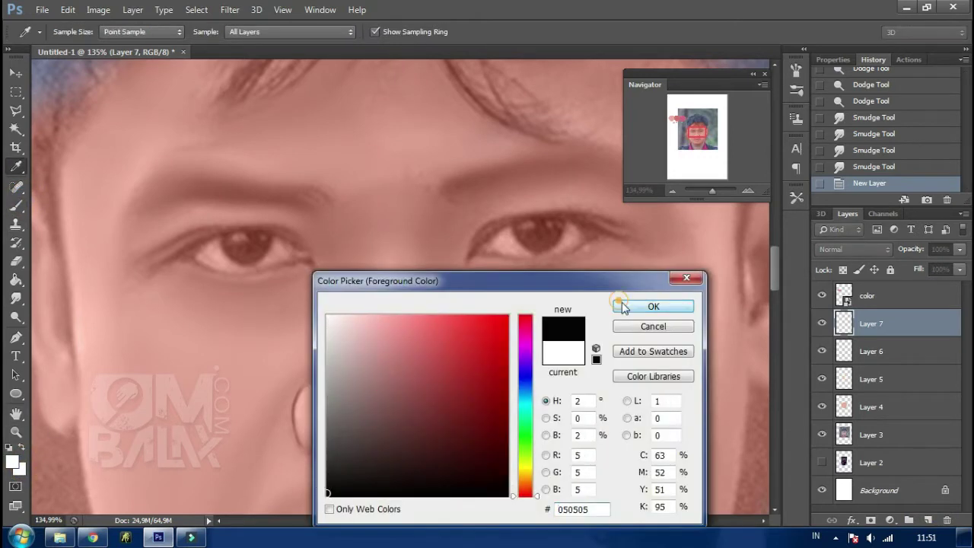
pyautogui.click(623, 306)
pyautogui.moveTo(468, 257); pyautogui.dragTo(597, 226)
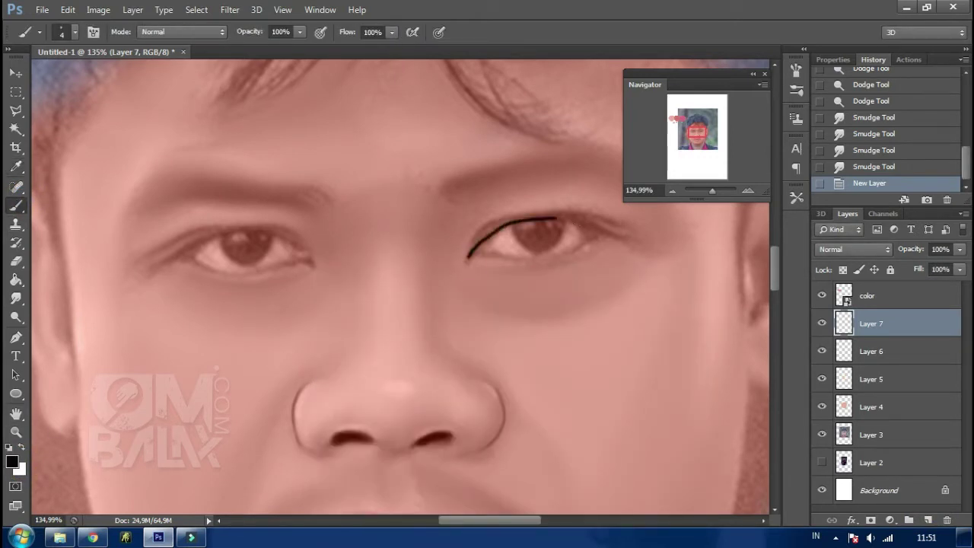
pyautogui.hotkey('ctrl', 'z')
pyautogui.rightClick(521, 223)
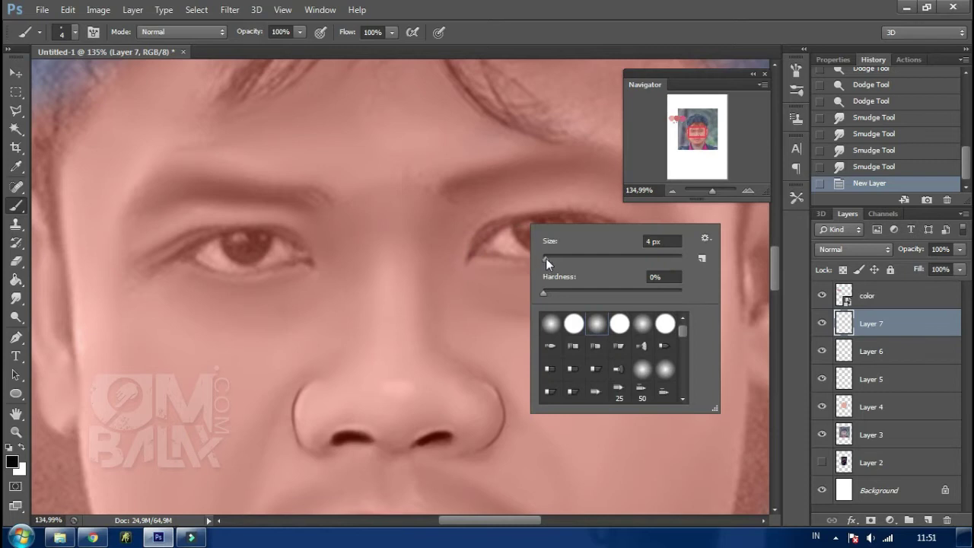
pyautogui.click(471, 254)
pyautogui.moveTo(469, 256); pyautogui.dragTo(552, 222)
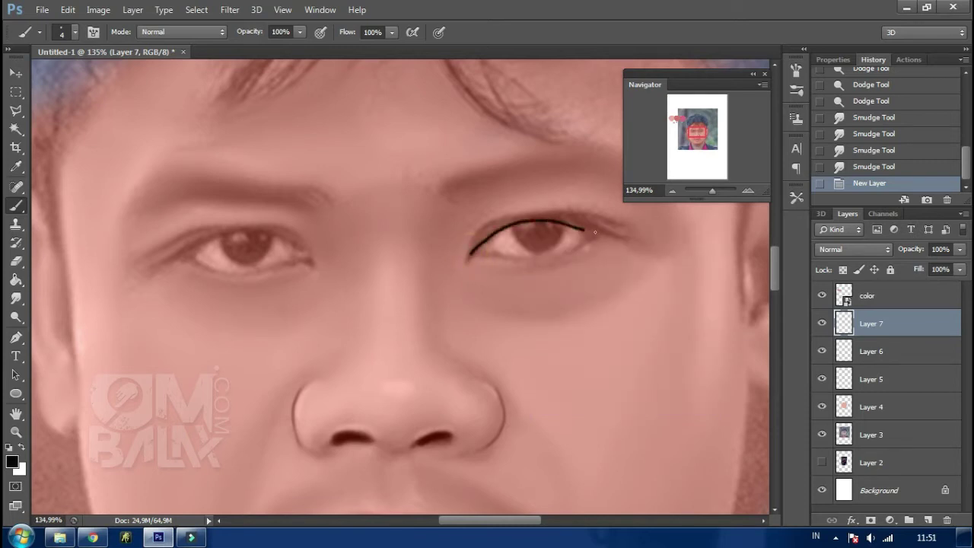
pyautogui.hotkey('ctrl', 'z')
pyautogui.moveTo(470, 253); pyautogui.dragTo(496, 233)
pyautogui.moveTo(566, 219); pyautogui.dragTo(613, 235)
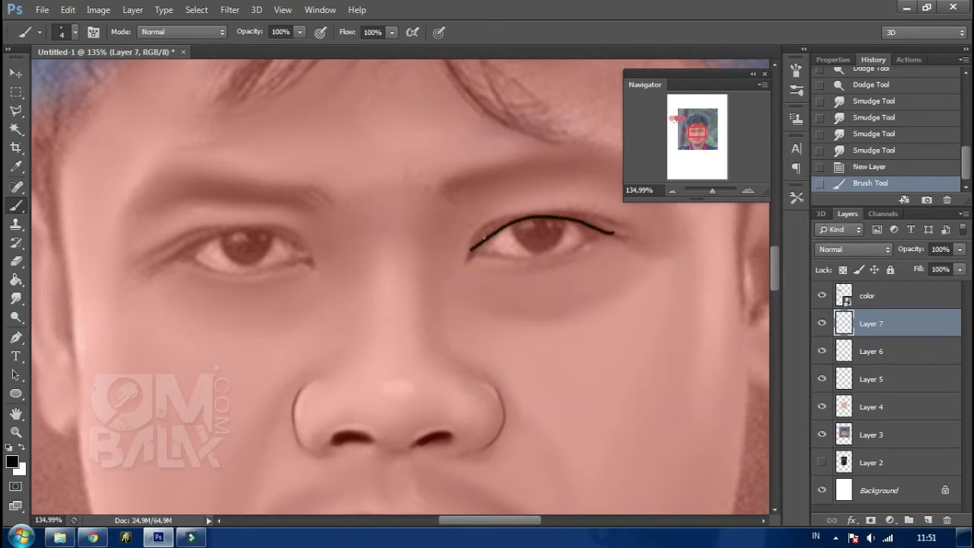
pyautogui.moveTo(422, 259); pyautogui.dragTo(508, 307)
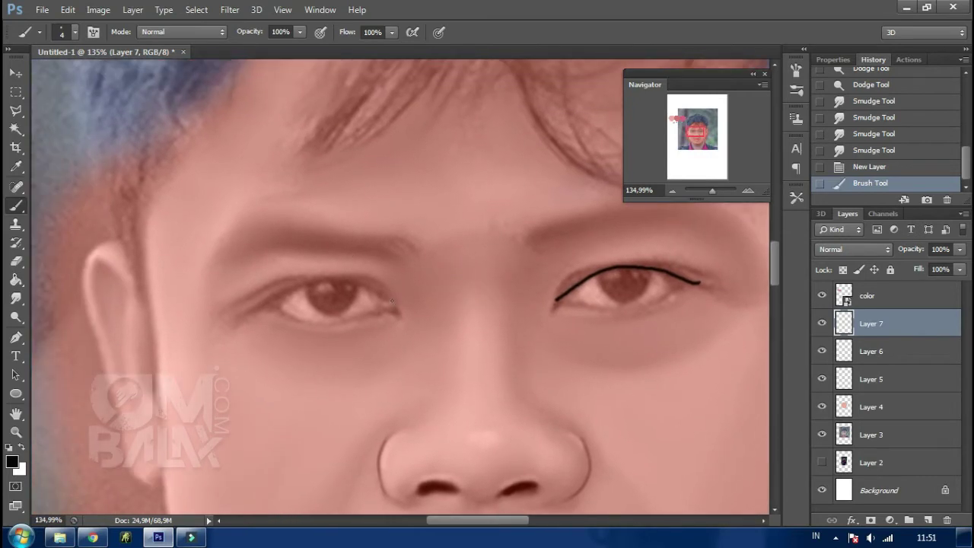
# Step: Duplicate the eyeliner, flip it horizontally and fit it onto the other eye
pyautogui.hotkey('ctrl', 'j')
pyautogui.hotkey('ctrl', 't')
pyautogui.moveTo(702, 282); pyautogui.dragTo(415, 281)
pyautogui.moveTo(506, 275)
pyautogui.mouseDown()
pyautogui.moveTo(346, 304)
pyautogui.moveTo(394, 293)
pyautogui.mouseUp()
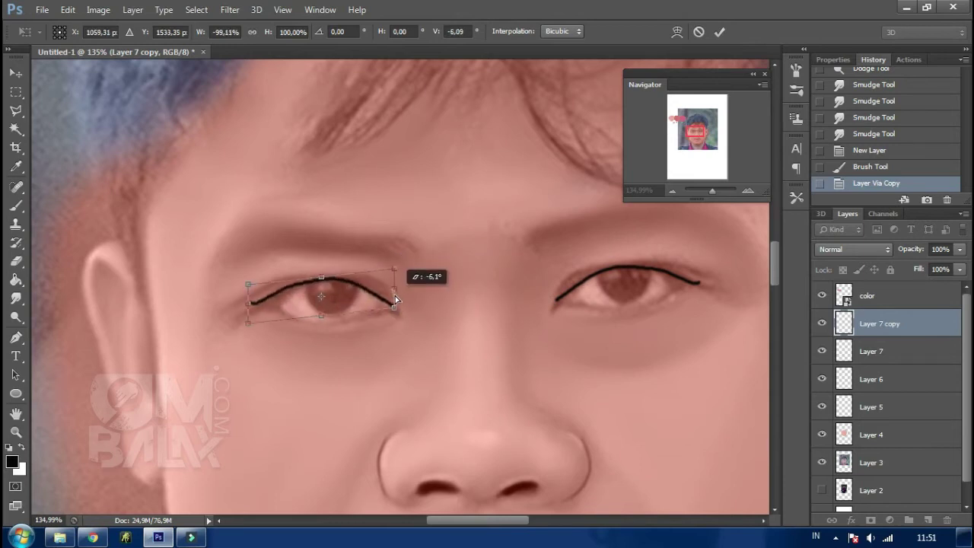
pyautogui.moveTo(238, 309); pyautogui.dragTo(252, 307)
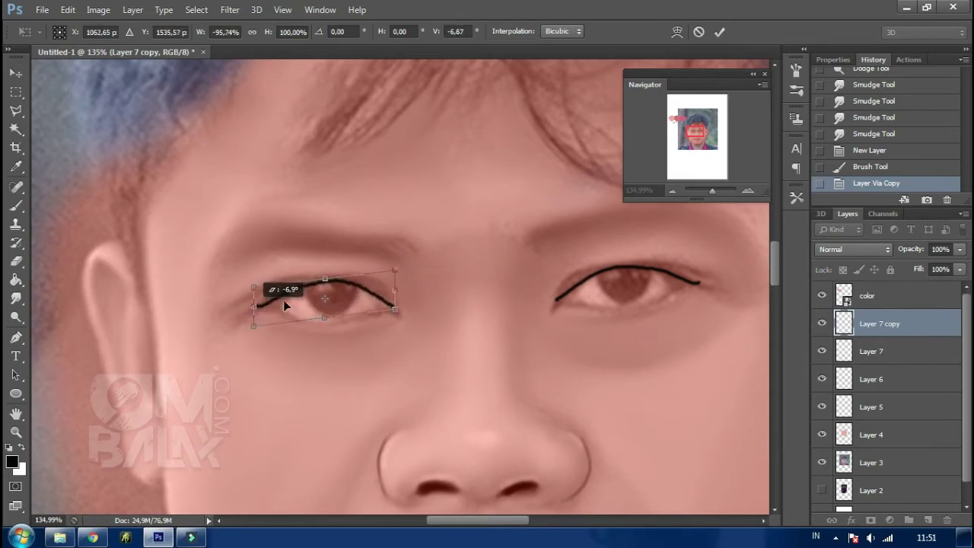
pyautogui.moveTo(393, 289); pyautogui.dragTo(391, 292)
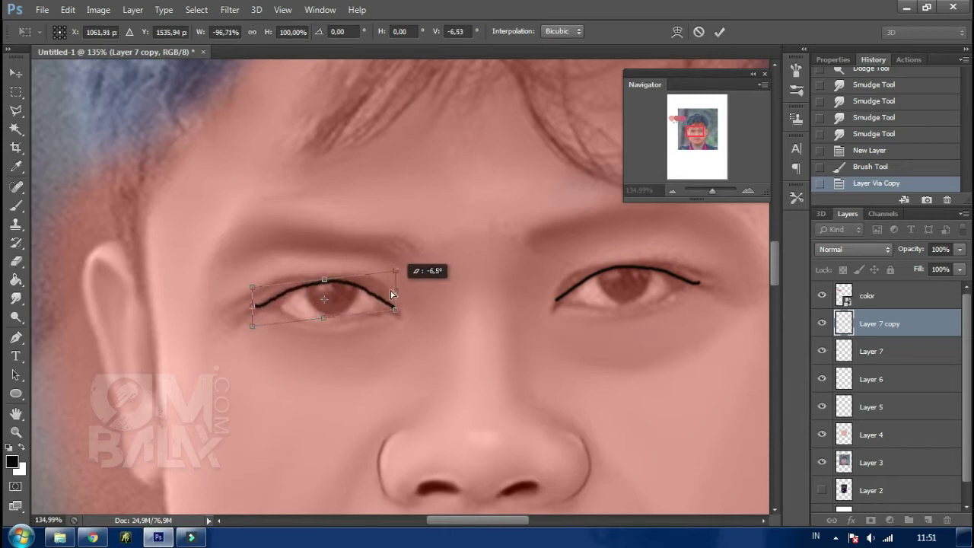
pyautogui.press('Return')
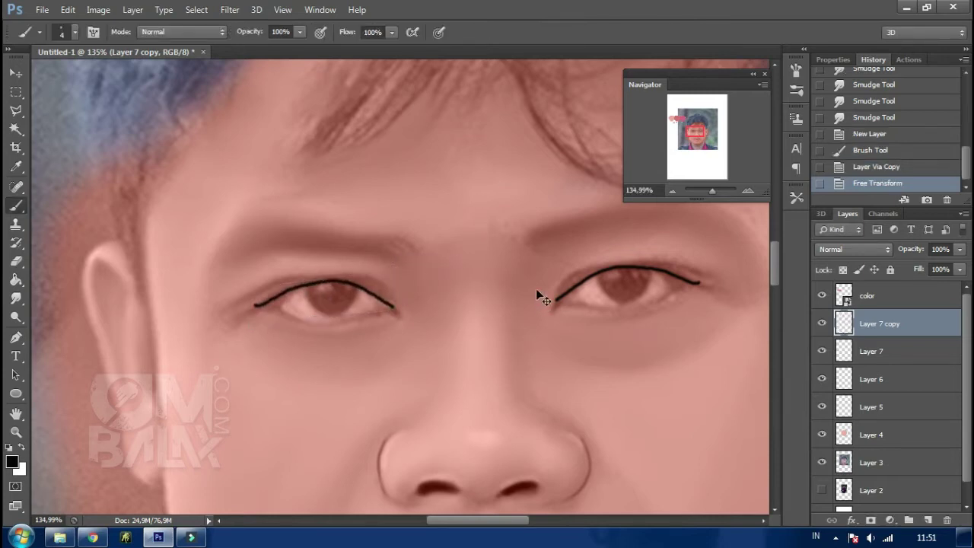
# Step: Merge the two eyeliner layers into one
pyautogui.keyDown('shift'); pyautogui.click(870, 350); pyautogui.keyUp('shift')
pyautogui.rightClick(872, 348)
pyautogui.click(643, 387)
pyautogui.click(822, 323)
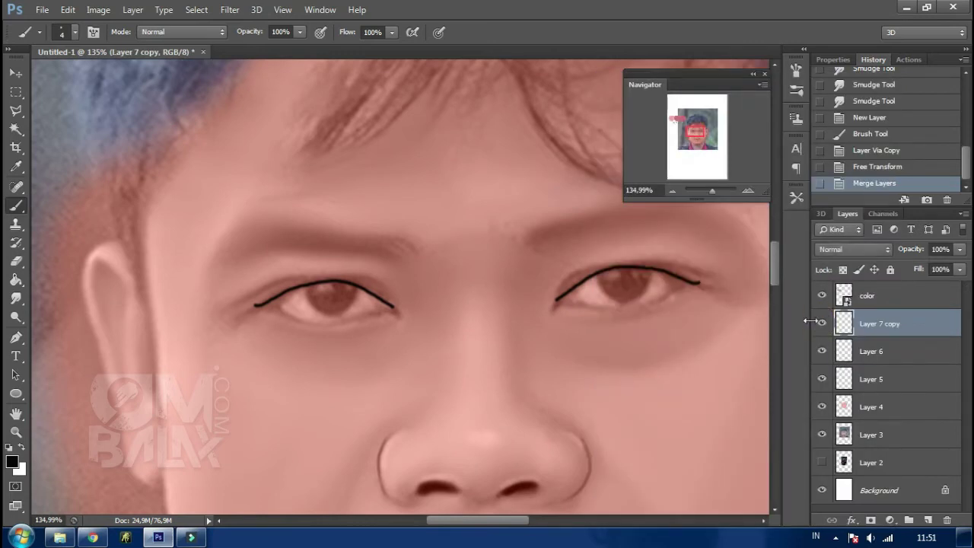
# Step: Erase the inner ends of the eyeliner curves to trim them
pyautogui.click(16, 261)
pyautogui.click(391, 301)
pyautogui.hotkey('ctrl', 'z')
pyautogui.click(562, 287)
pyautogui.click(553, 294)
pyautogui.click(554, 287)
pyautogui.click(822, 323)
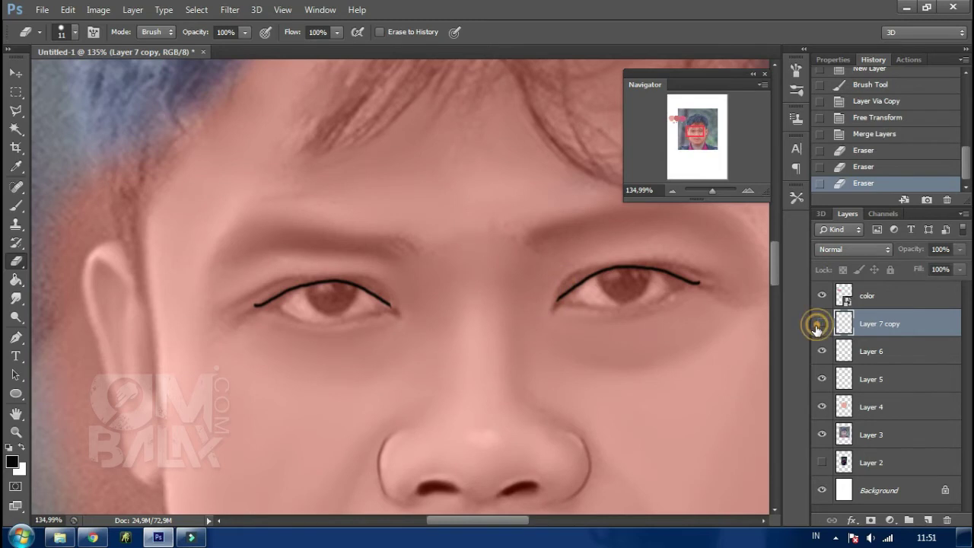
# Step: Add a new layer above Layer 6 and name it 'mata'
pyautogui.click(881, 351)
pyautogui.click(930, 520)
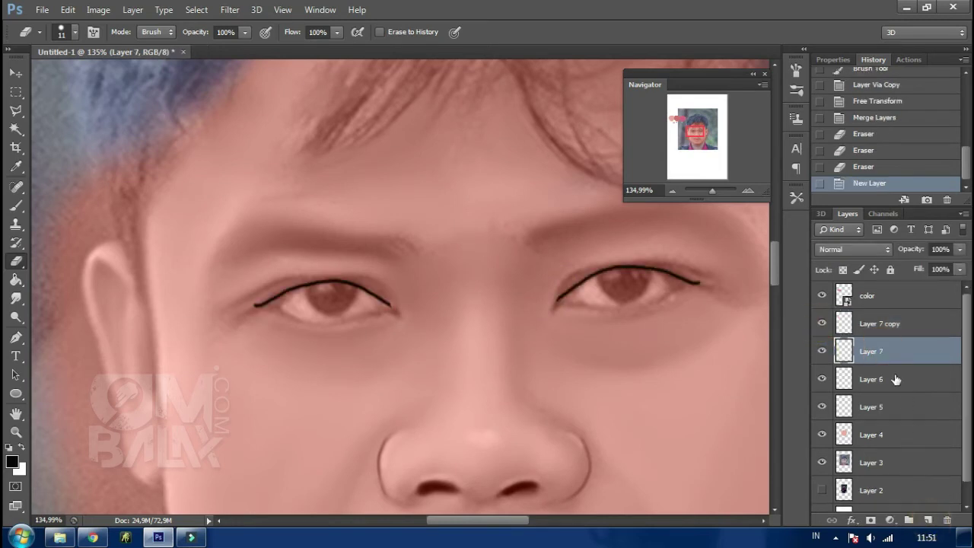
pyautogui.doubleClick(870, 351)
pyautogui.write('mata')
pyautogui.press('Return')
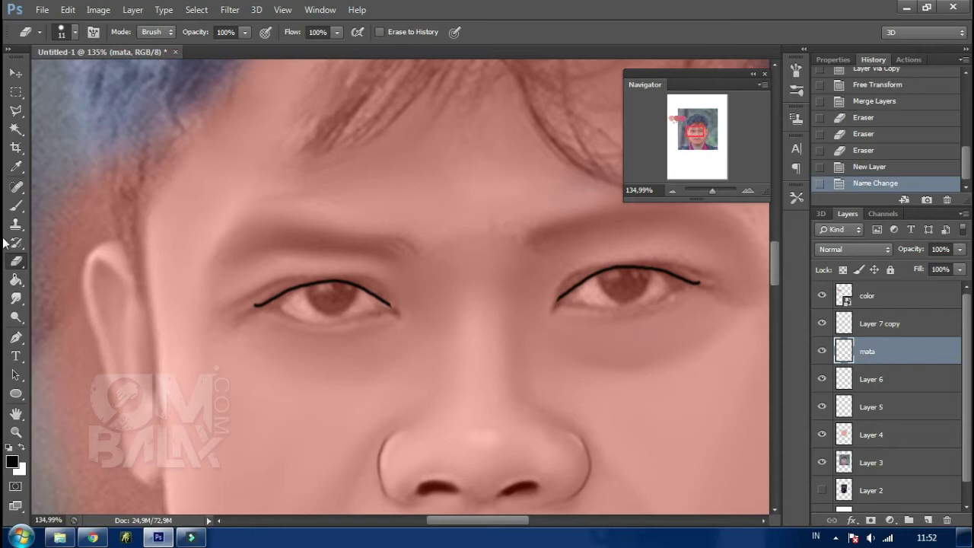
# Step: Set the Brush to a light grey colour with a hard round tip
pyautogui.click(16, 205)
pyautogui.click(12, 462)
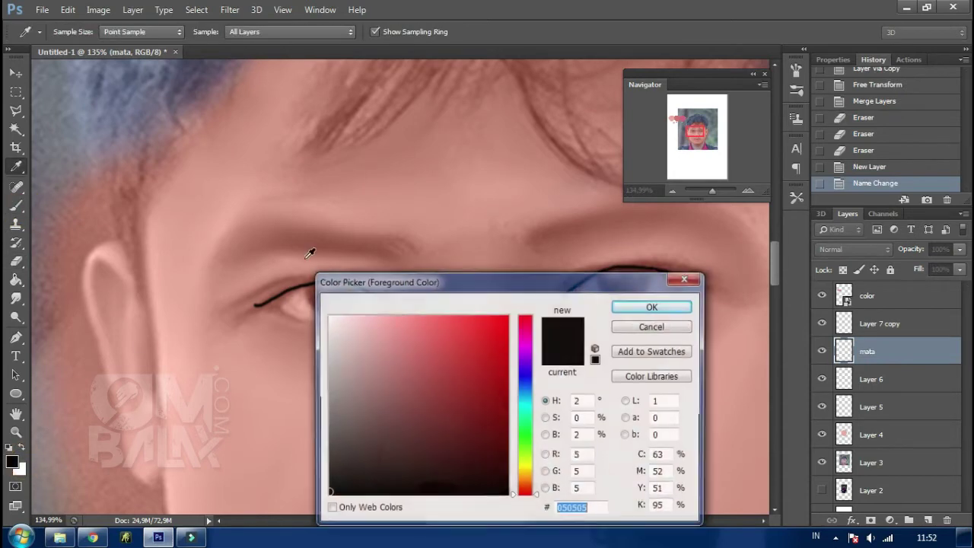
pyautogui.moveTo(337, 352); pyautogui.dragTo(316, 340)
pyautogui.click(648, 305)
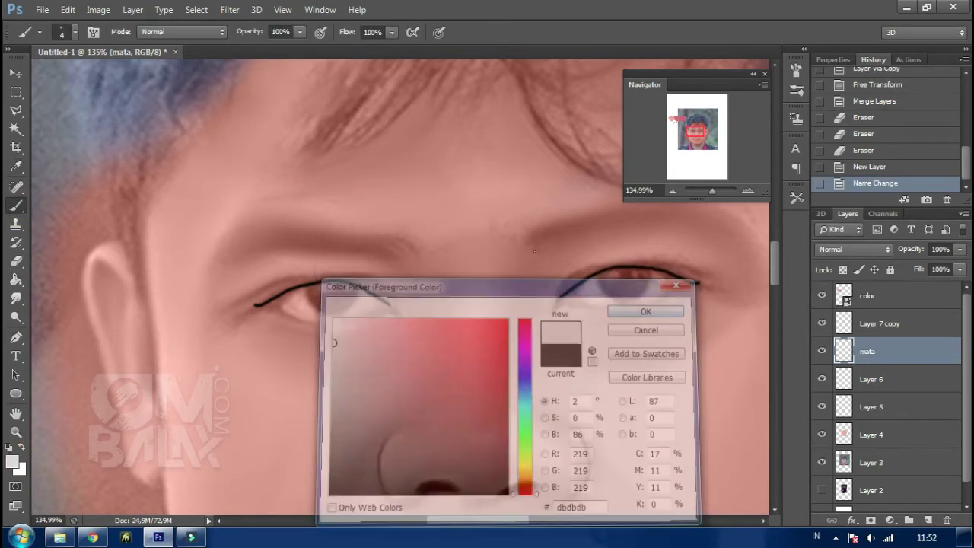
pyautogui.rightClick(542, 258)
pyautogui.click(562, 289)
pyautogui.click(682, 356)
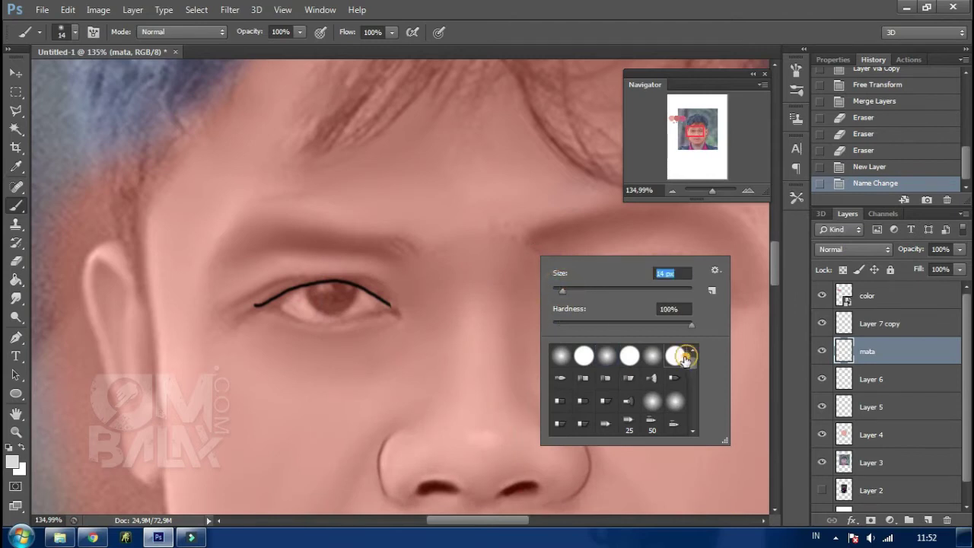
pyautogui.click(290, 300)
# Step: Paint both eye whites light grey on the mata layer
pyautogui.moveTo(283, 303)
pyautogui.mouseDown()
pyautogui.moveTo(316, 315)
pyautogui.moveTo(377, 303)
pyautogui.moveTo(319, 299)
pyautogui.moveTo(348, 289)
pyautogui.moveTo(290, 296)
pyautogui.moveTo(361, 300)
pyautogui.moveTo(366, 315)
pyautogui.moveTo(344, 308)
pyautogui.mouseUp()
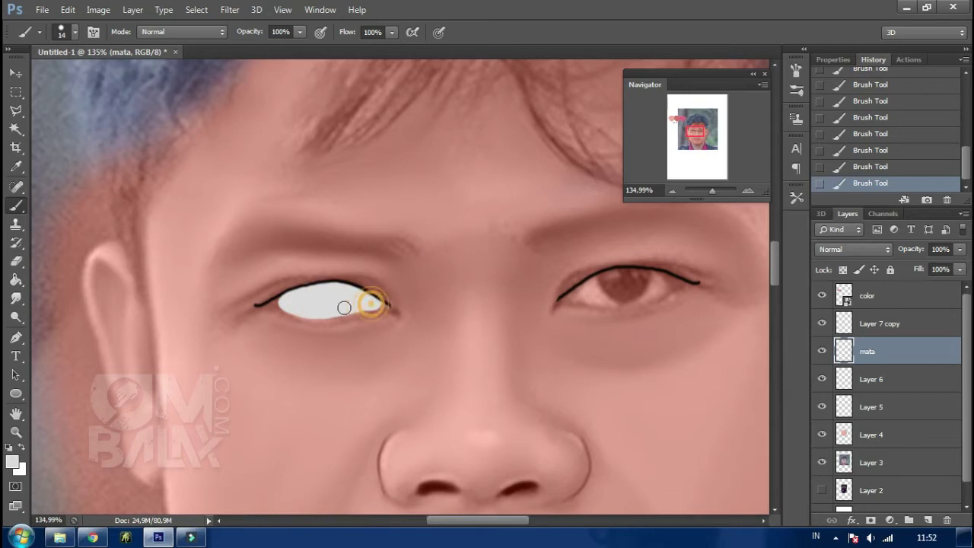
pyautogui.moveTo(574, 297)
pyautogui.mouseDown()
pyautogui.moveTo(652, 278)
pyautogui.moveTo(610, 291)
pyautogui.moveTo(645, 292)
pyautogui.mouseUp()
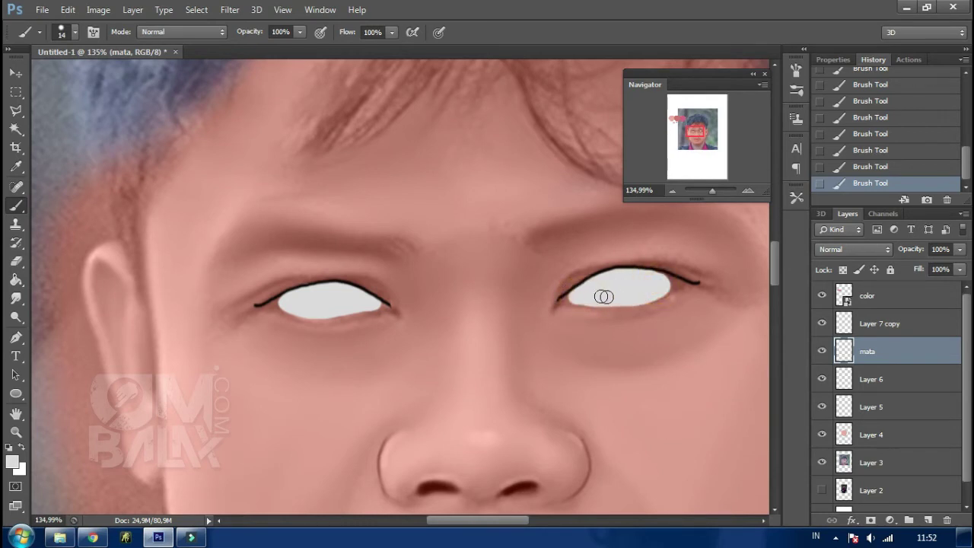
pyautogui.hotkey('ctrl', 'alt', 'z')
pyautogui.hotkey('ctrl', 'alt', 'z')
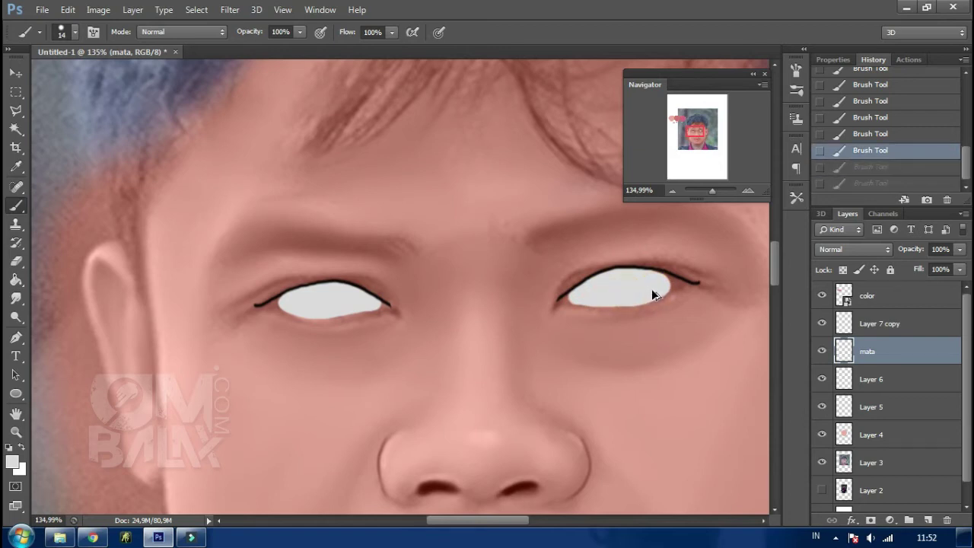
pyautogui.hotkey('ctrl', 'alt', 'z')
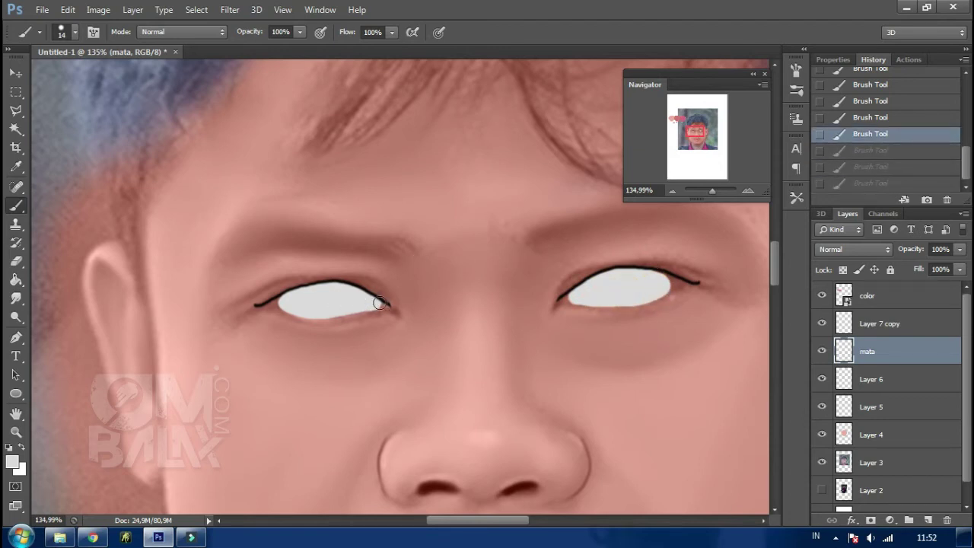
pyautogui.hotkey('ctrl', 'shift', 'z')
pyautogui.hotkey('ctrl', 'shift', 'z')
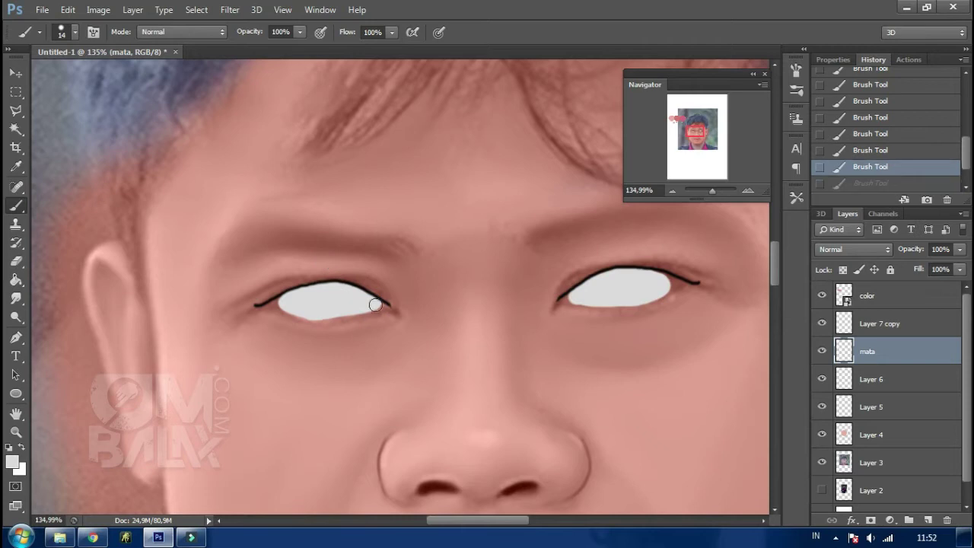
pyautogui.moveTo(358, 307); pyautogui.dragTo(332, 300)
# Step: Burn the left eye white's edges under the upper lid with a soft 71 px brush
pyautogui.click(17, 317)
pyautogui.rightClick(17, 316)
pyautogui.click(47, 318)
pyautogui.rightClick(401, 284)
pyautogui.moveTo(401, 283); pyautogui.dragTo(407, 277)
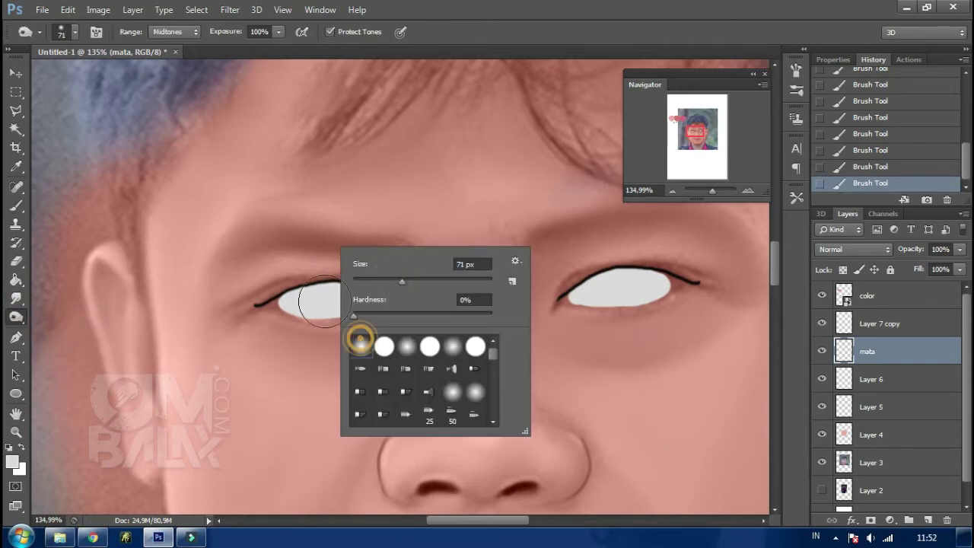
pyautogui.click(272, 250)
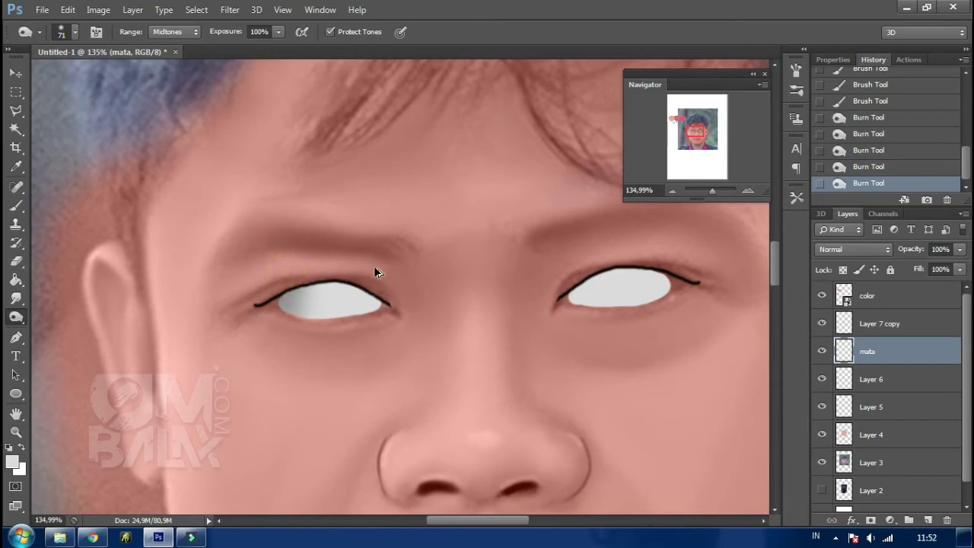
pyautogui.hotkey('ctrl', 'alt', 'z')
pyautogui.hotkey('ctrl', 'alt', 'z')
pyautogui.click(265, 289)
pyautogui.click(300, 281)
pyautogui.click(335, 283)
pyautogui.click(365, 294)
pyautogui.click(377, 305)
# Step: Burn the right eye's inner corner, outer edge and outer lash line darker
pyautogui.click(576, 289)
pyautogui.click(544, 298)
pyautogui.click(670, 284)
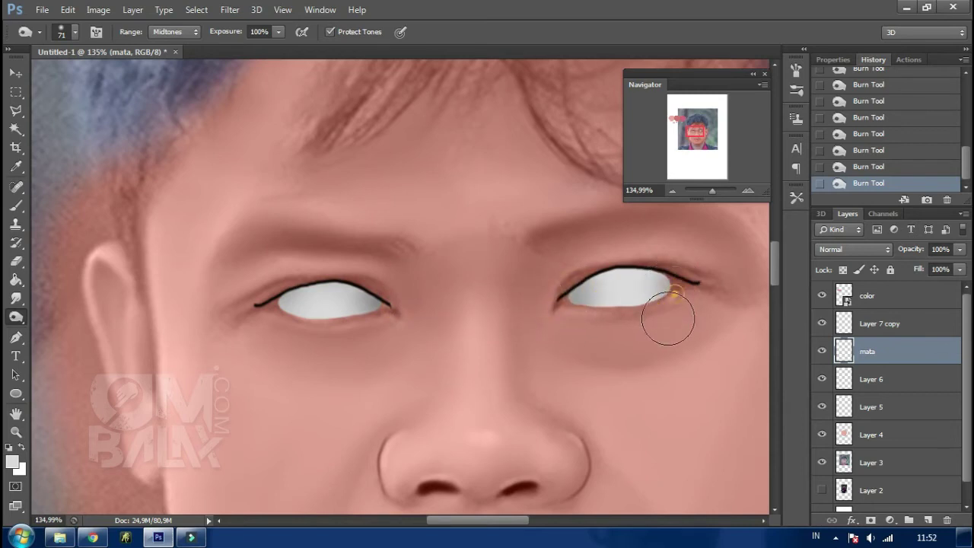
pyautogui.click(661, 288)
pyautogui.click(667, 267)
pyautogui.click(651, 318)
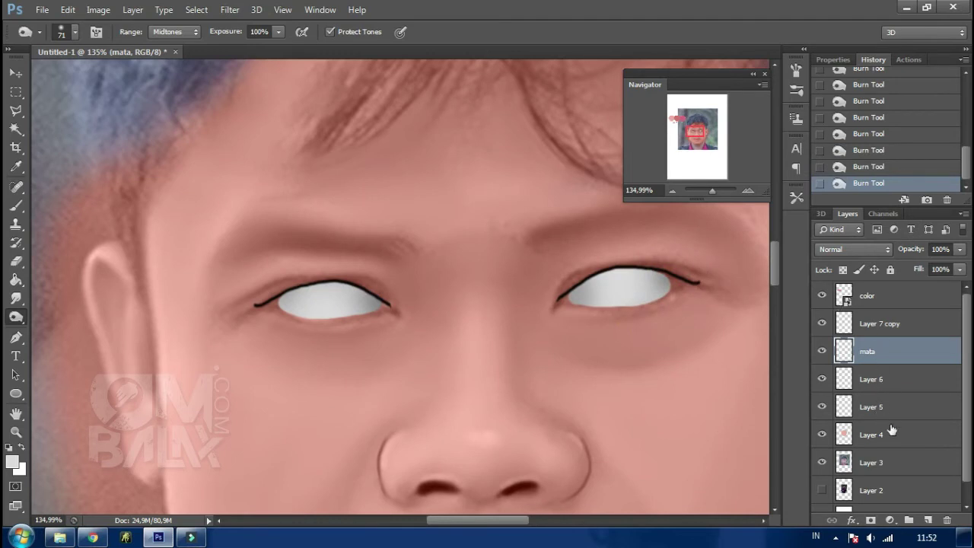
# Step: Shade the skin around the eyes on Layer 3 with a smaller soft brush
pyautogui.click(881, 461)
pyautogui.click(15, 206)
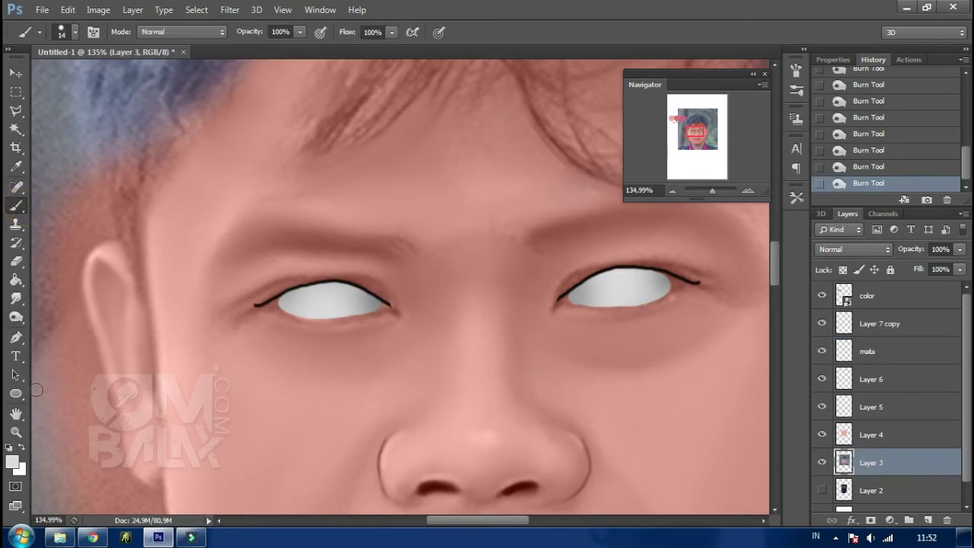
pyautogui.rightClick(304, 293)
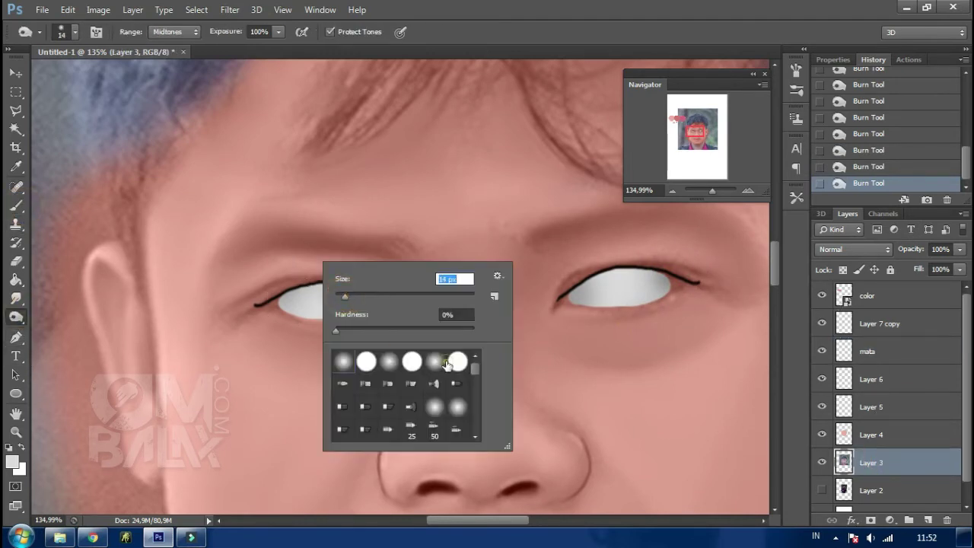
pyautogui.click(276, 303)
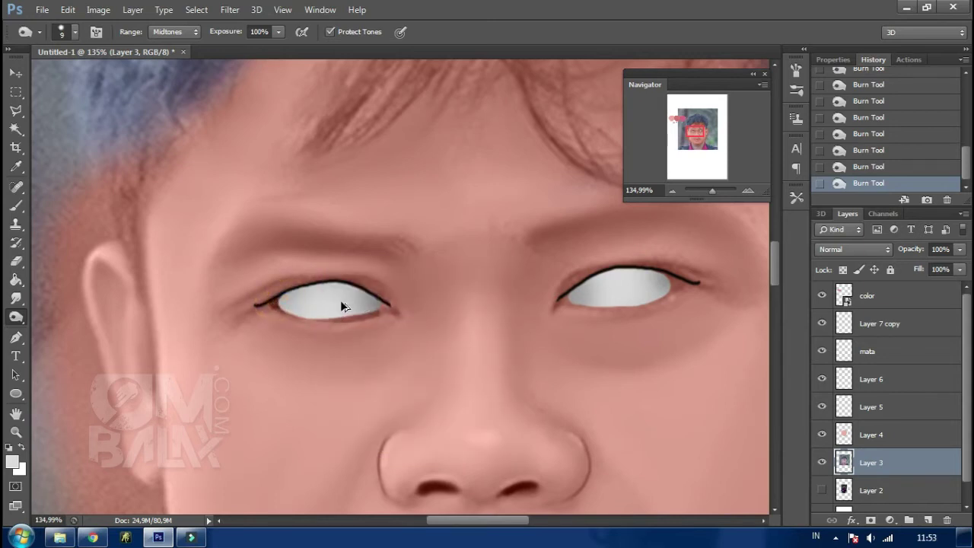
pyautogui.hotkey('ctrl', 'alt', 'z')
pyautogui.hotkey('ctrl', 'alt', 'z')
pyautogui.hotkey('ctrl', 'shift', 'z')
pyautogui.hotkey('ctrl', 'shift', 'z')
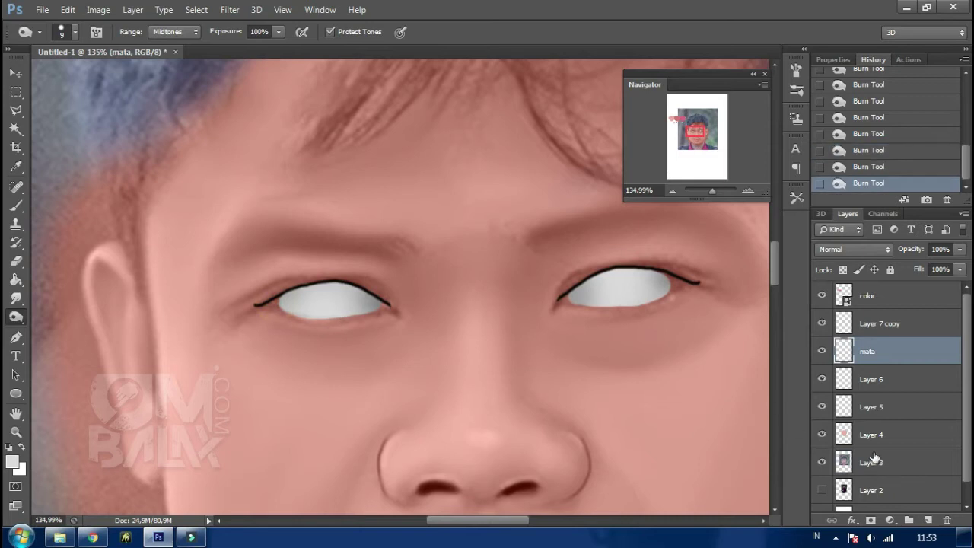
pyautogui.click(874, 458)
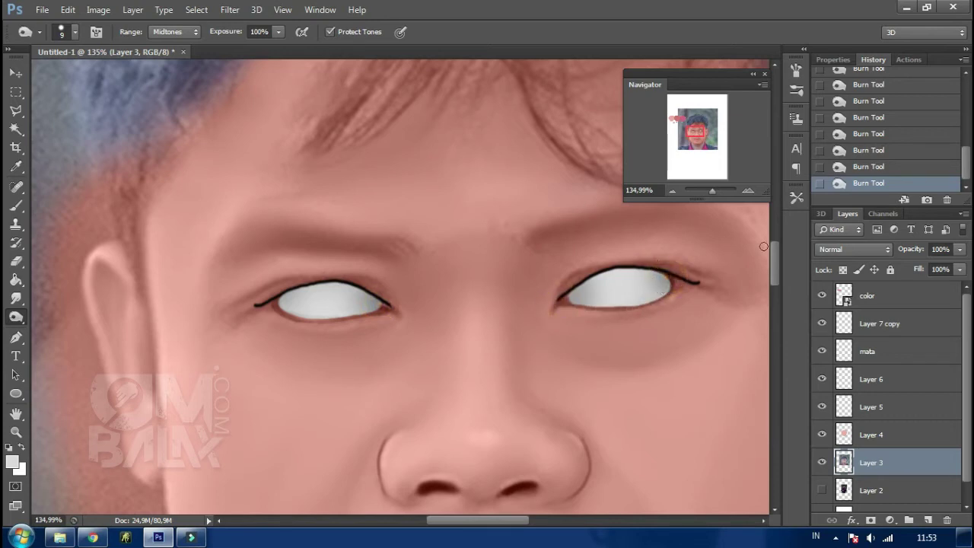
# Step: Compare the result with the eye whites hidden and shown, then reselect the mata layer
pyautogui.click(883, 323)
pyautogui.click(876, 351)
pyautogui.click(822, 351)
pyautogui.click(21, 75)
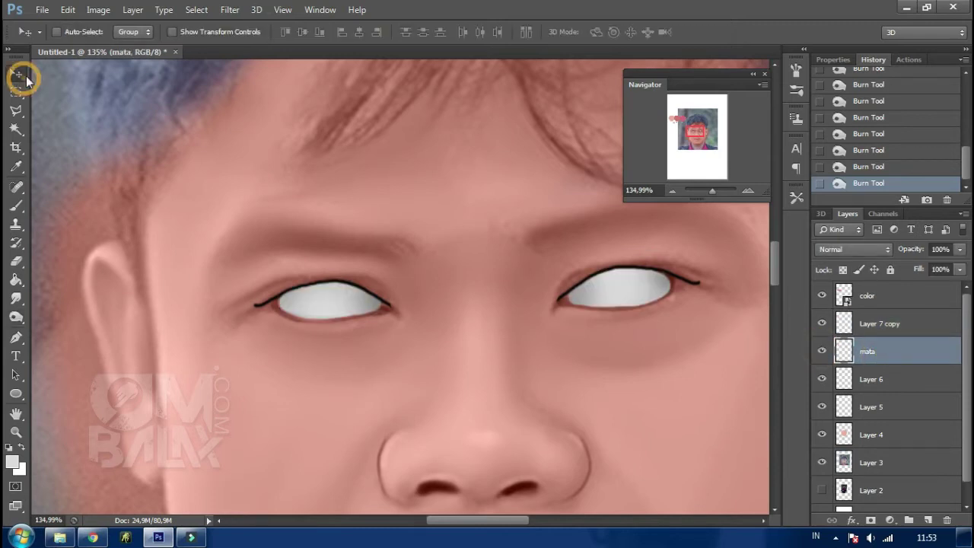
pyautogui.click(60, 538)
# Step: Place the eye image from Explorer into the portrait and scale it down near the left eye
pyautogui.click(304, 341)
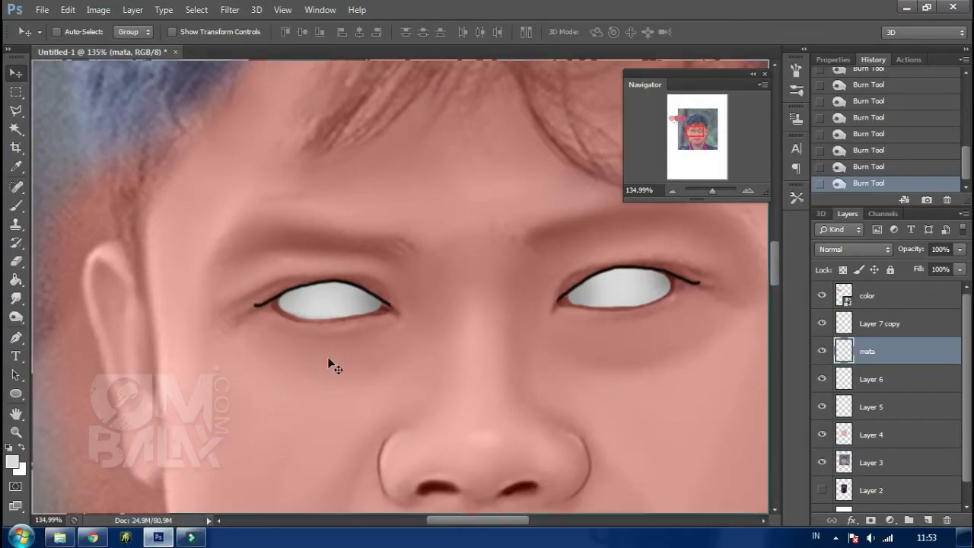
pyautogui.moveTo(278, 404); pyautogui.dragTo(438, 358)
pyautogui.moveTo(522, 339); pyautogui.dragTo(565, 330)
pyautogui.moveTo(609, 415); pyautogui.dragTo(321, 160)
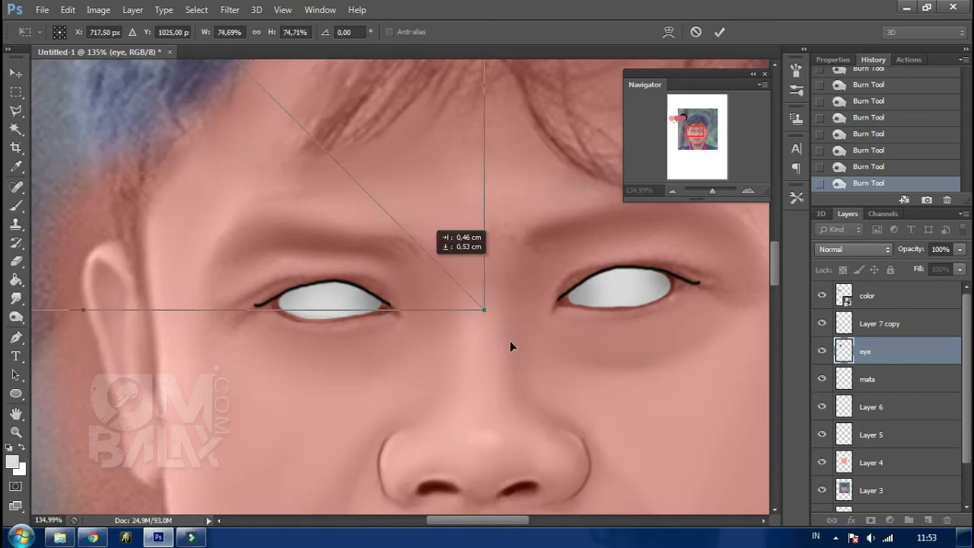
pyautogui.moveTo(321, 160)
pyautogui.mouseDown()
pyautogui.moveTo(638, 426)
pyautogui.moveTo(350, 139)
pyautogui.mouseUp()
pyautogui.moveTo(322, 89); pyautogui.dragTo(446, 308)
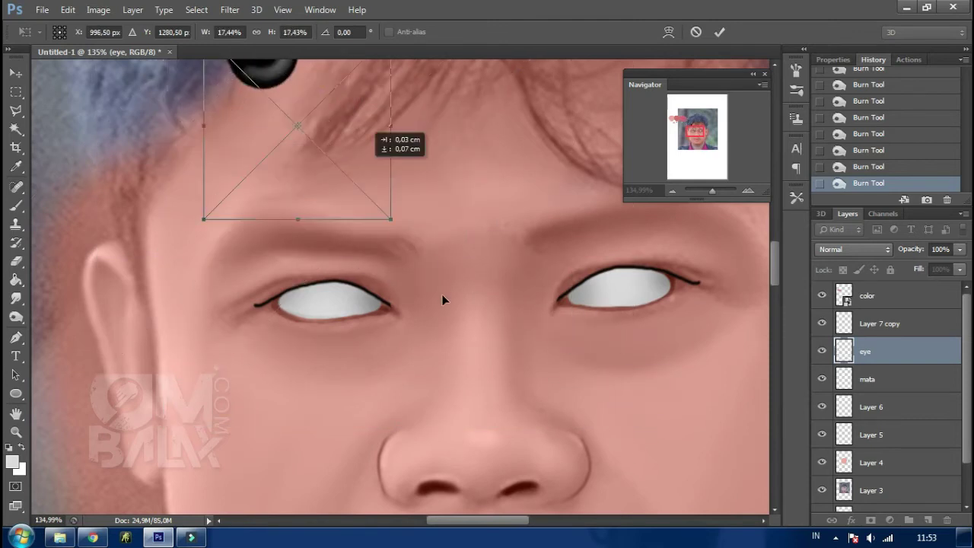
pyautogui.moveTo(474, 357); pyautogui.dragTo(458, 340)
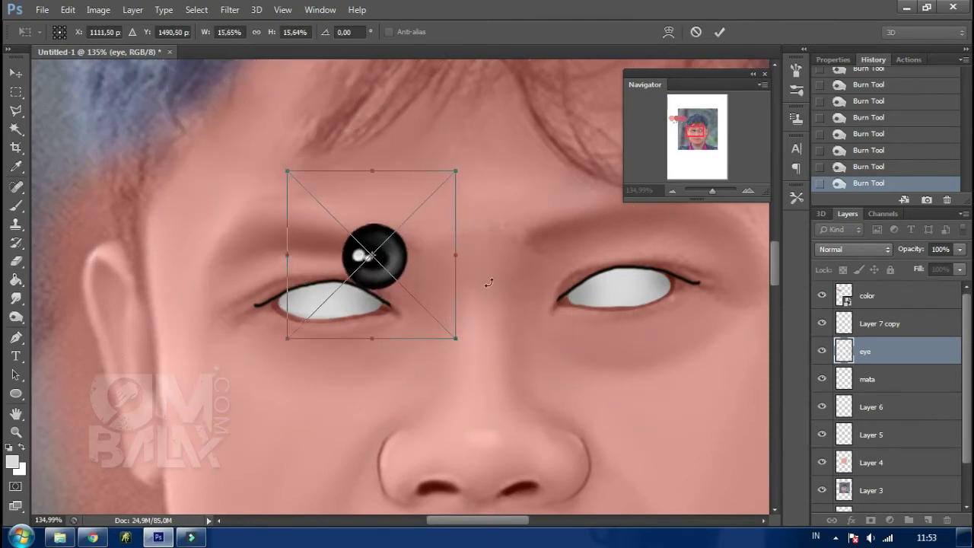
pyautogui.press('Return')
# Step: Hide the mata whites and fit the iris image precisely onto the left eye
pyautogui.click(822, 379)
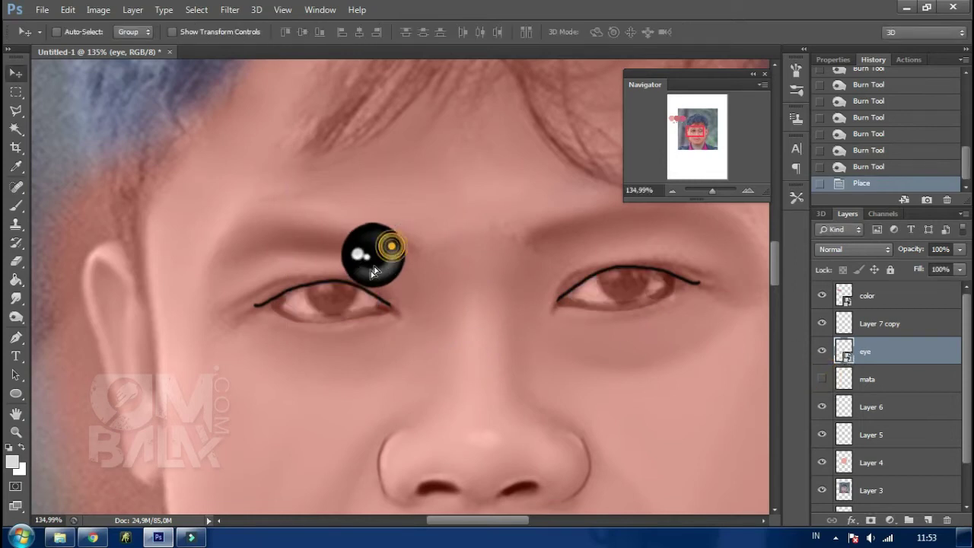
pyautogui.moveTo(373, 272); pyautogui.dragTo(347, 286)
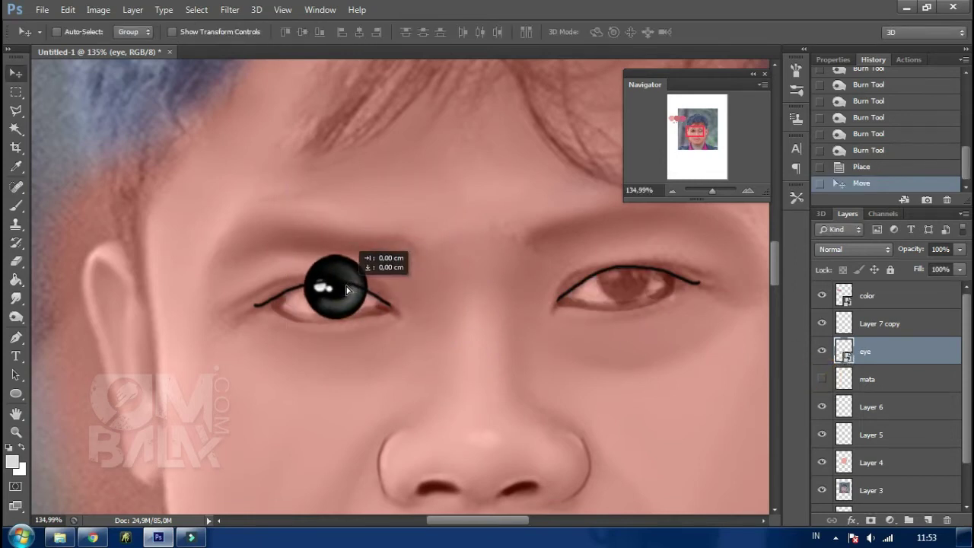
pyautogui.hotkey('ctrl', 't')
pyautogui.moveTo(417, 365); pyautogui.dragTo(398, 349)
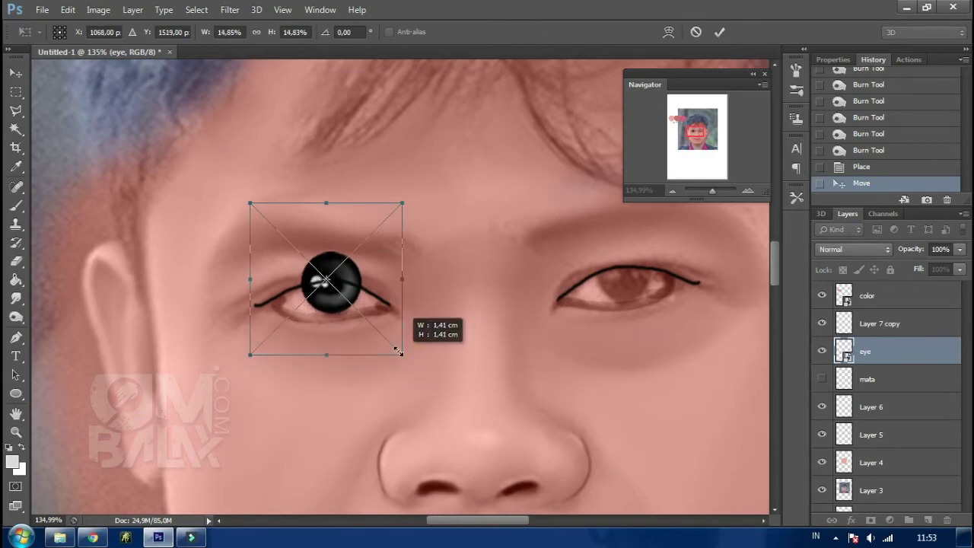
pyautogui.moveTo(371, 312); pyautogui.dragTo(377, 321)
pyautogui.press('Return')
pyautogui.press('Right')
pyautogui.press('Right')
pyautogui.press('Down')
pyautogui.press('Down')
pyautogui.press('Down')
pyautogui.press('Right')
# Step: Copy the iris onto the right eye and merge both eye layers into one
pyautogui.moveTo(379, 304); pyautogui.dragTo(663, 288)
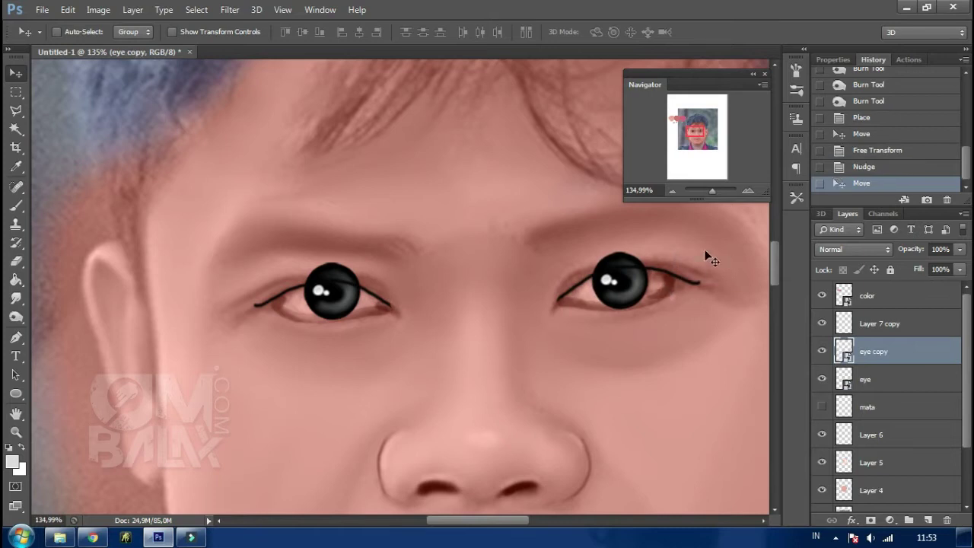
pyautogui.press('Right')
pyautogui.press('Right')
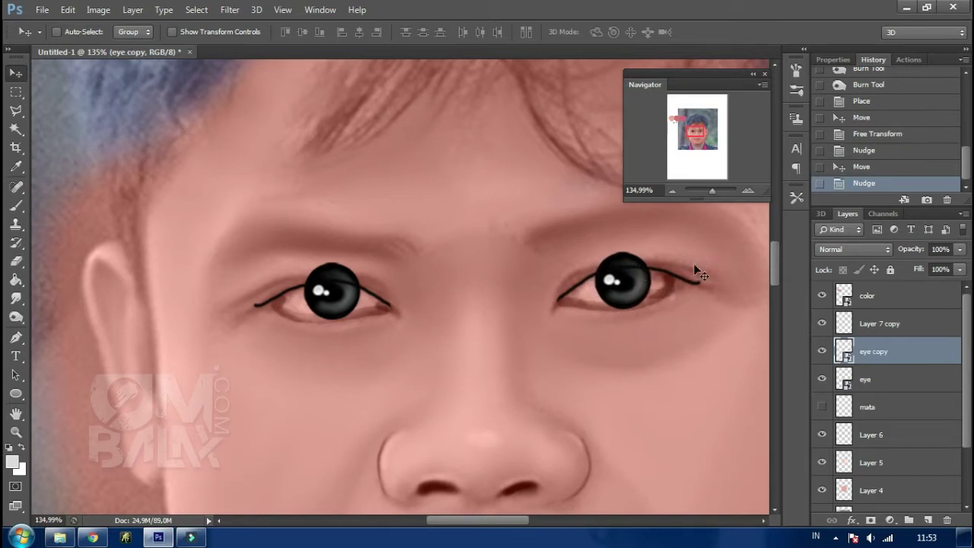
pyautogui.click(822, 350)
pyautogui.click(822, 378)
pyautogui.keyDown('shift'); pyautogui.click(875, 378); pyautogui.keyUp('shift')
pyautogui.rightClick(889, 348)
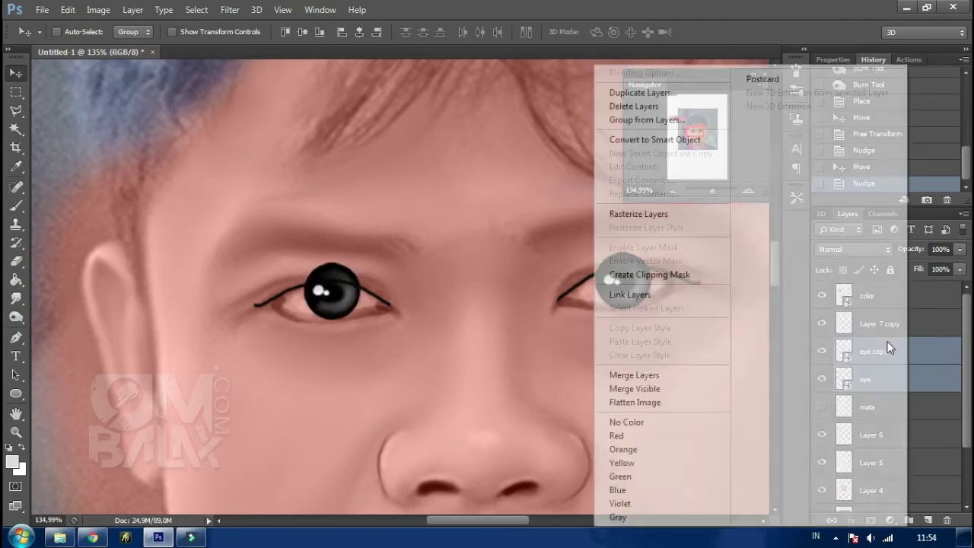
pyautogui.click(675, 375)
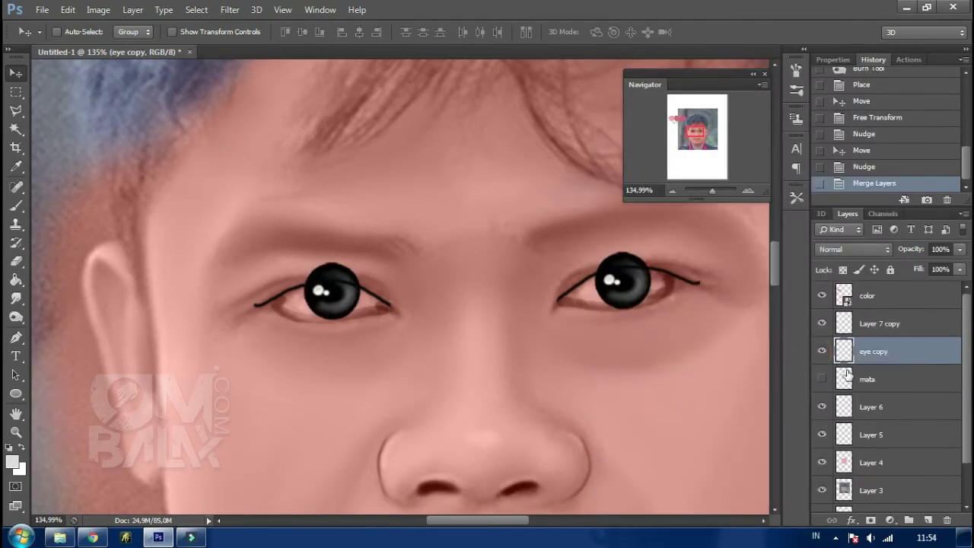
# Step: Show the mata whites again and clip the merged irises to them
pyautogui.click(822, 379)
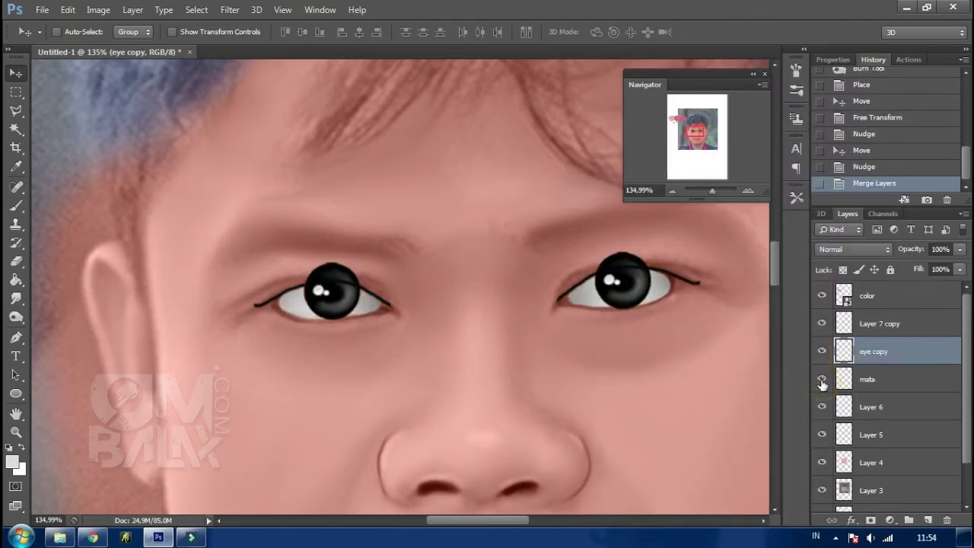
pyautogui.keyDown('alt'); pyautogui.click(868, 366); pyautogui.keyUp('alt')
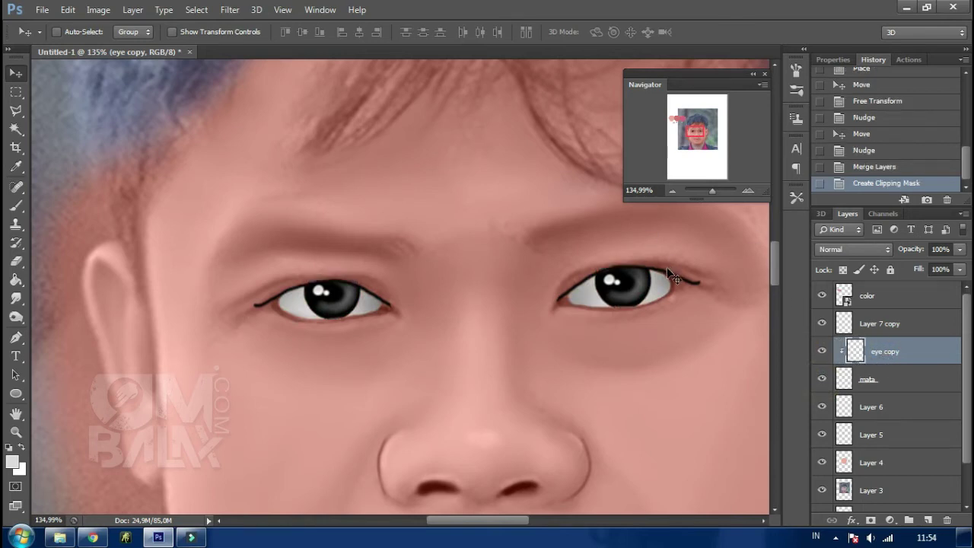
pyautogui.press('Left')
pyautogui.click(887, 324)
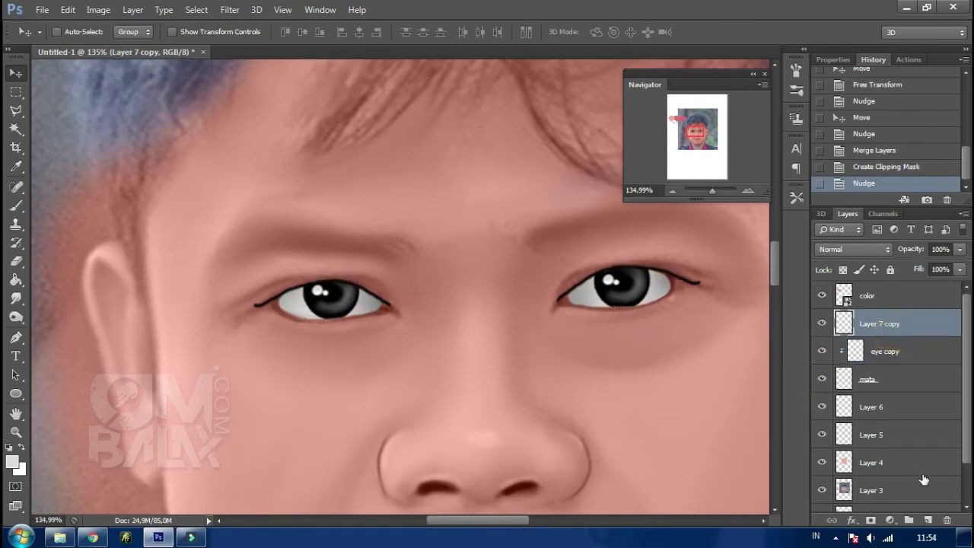
# Step: Add a new layer for the eyebrow and set a very dark foreground colour
pyautogui.click(929, 520)
pyautogui.click(16, 202)
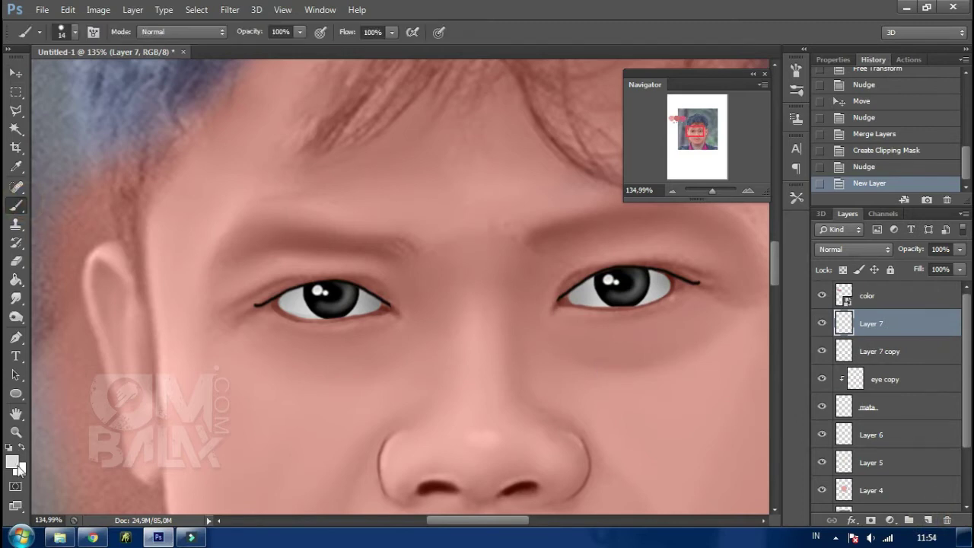
pyautogui.click(12, 461)
pyautogui.moveTo(381, 374); pyautogui.dragTo(426, 491)
pyautogui.click(651, 307)
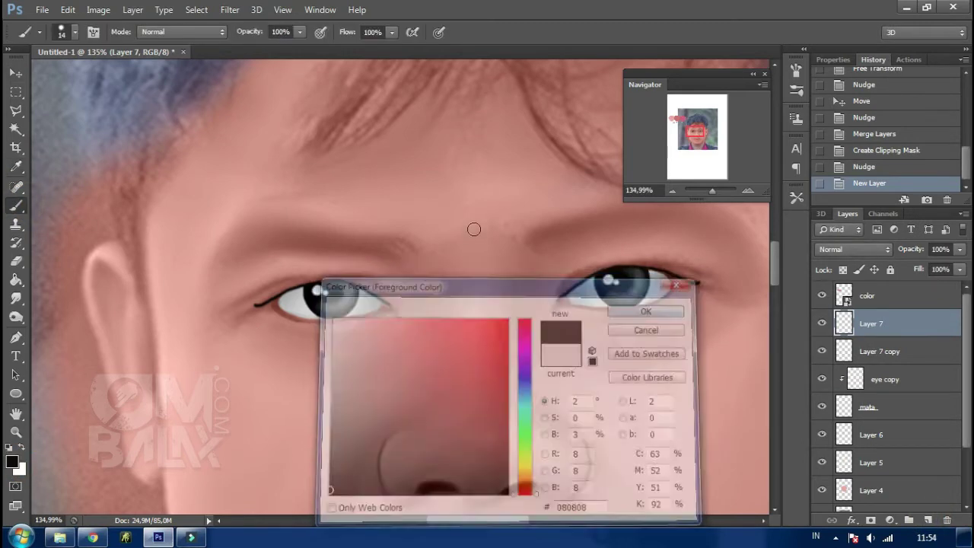
# Step: Choose the 200 px brush preset for the eyebrow strokes
pyautogui.rightClick(474, 226)
pyautogui.moveTo(631, 335); pyautogui.dragTo(631, 393)
pyautogui.click(565, 393)
pyautogui.press('Return')
pyautogui.rightClick(476, 253)
pyautogui.click(525, 402)
pyautogui.click(547, 421)
pyautogui.press('Return')
# Step: Paint hair strokes across the left-hand eyebrow, thickening its upper edge and middle
pyautogui.moveTo(398, 257)
pyautogui.mouseDown()
pyautogui.moveTo(381, 246)
pyautogui.moveTo(398, 230)
pyautogui.moveTo(296, 228)
pyautogui.mouseUp()
pyautogui.rightClick(398, 230)
pyautogui.click(432, 264)
pyautogui.press('Return')
pyautogui.moveTo(328, 257)
pyautogui.mouseDown()
pyautogui.moveTo(240, 229)
pyautogui.moveTo(228, 260)
pyautogui.mouseUp()
pyautogui.moveTo(256, 218); pyautogui.dragTo(222, 258)
pyautogui.moveTo(291, 216)
pyautogui.mouseDown()
pyautogui.moveTo(246, 235)
pyautogui.moveTo(305, 222)
pyautogui.moveTo(339, 232)
pyautogui.mouseUp()
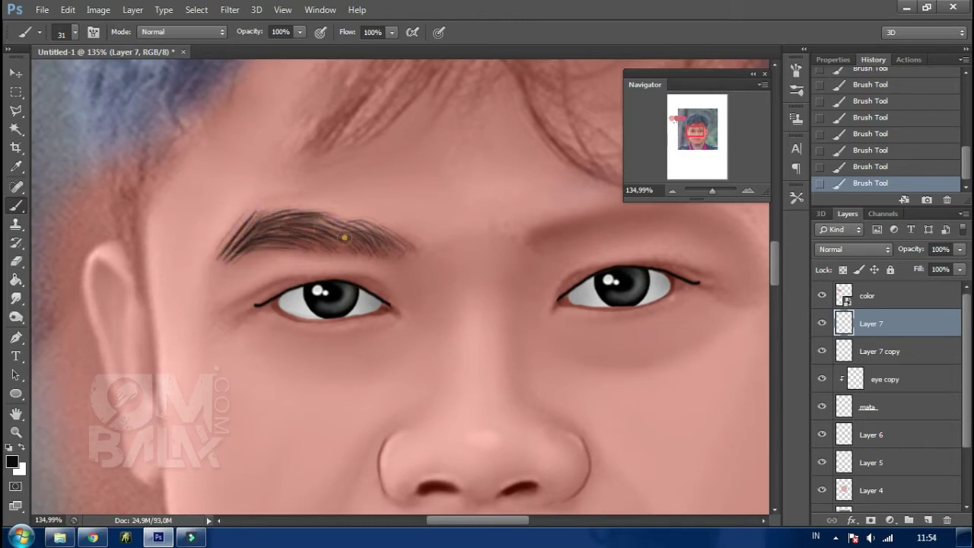
pyautogui.moveTo(391, 254); pyautogui.dragTo(320, 213)
# Step: Erase stray marks around the eyebrow with a soft 29 px eraser, then duplicate its layer
pyautogui.click(19, 261)
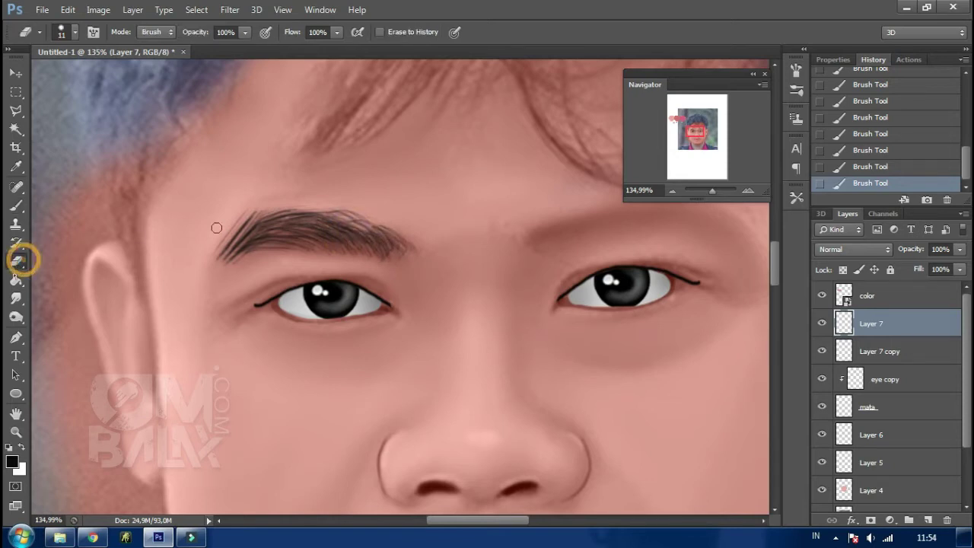
pyautogui.rightClick(286, 201)
pyautogui.click(303, 298)
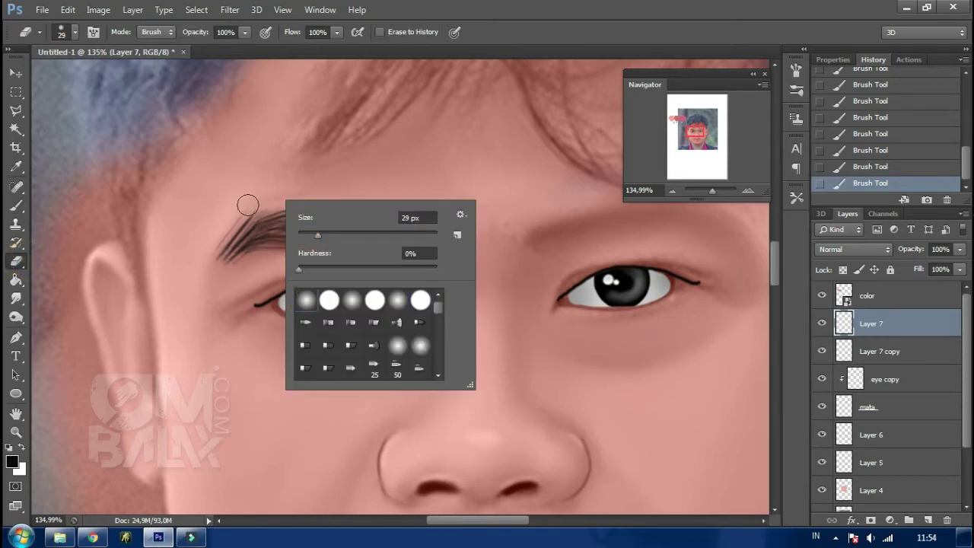
pyautogui.click(246, 207)
pyautogui.moveTo(269, 201); pyautogui.dragTo(242, 206)
pyautogui.moveTo(207, 276); pyautogui.dragTo(262, 251)
pyautogui.click(419, 244)
pyautogui.click(381, 211)
pyautogui.click(315, 194)
pyautogui.hotkey('ctrl', 'j')
# Step: Flip the eyebrow copy horizontally and place it over the right brow
pyautogui.moveTo(478, 219); pyautogui.dragTo(360, 228)
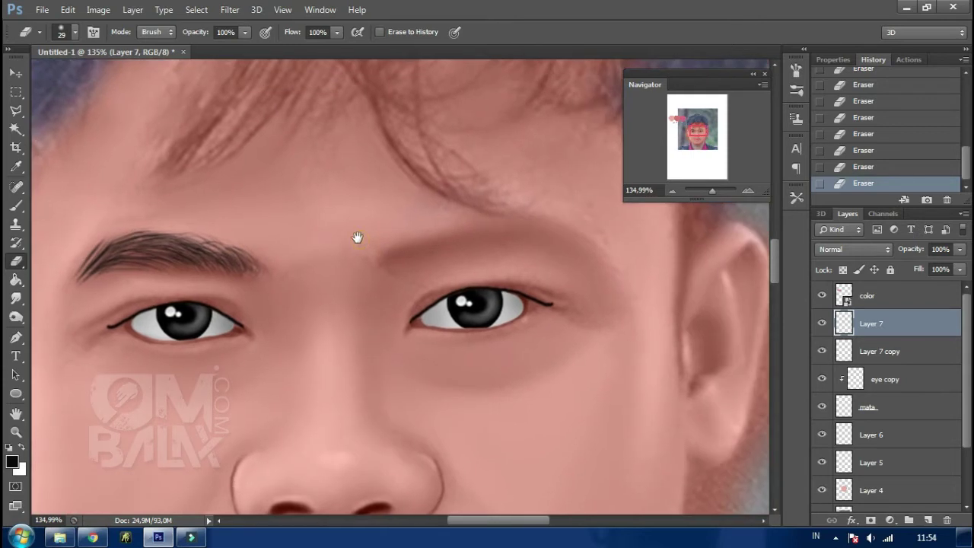
pyautogui.hotkey('ctrl', 't')
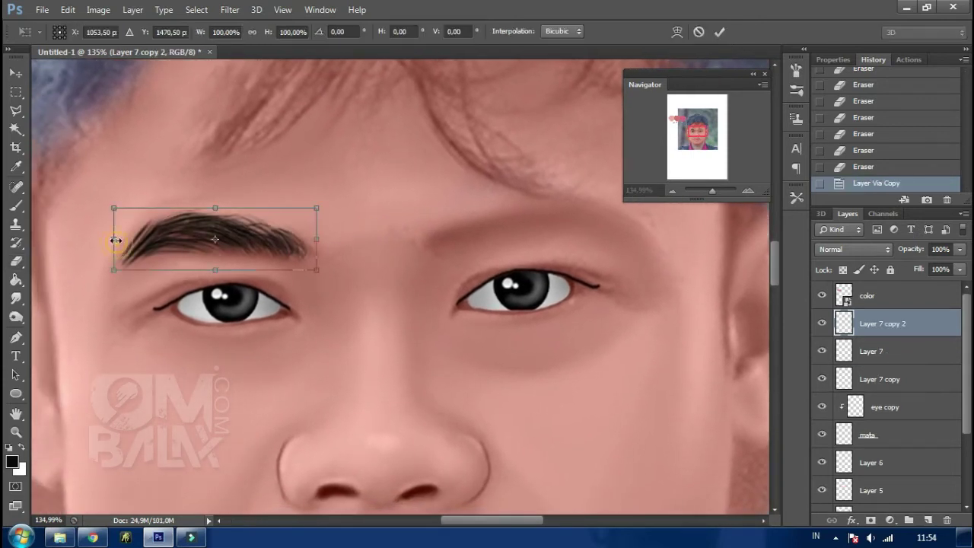
pyautogui.moveTo(116, 240)
pyautogui.mouseDown()
pyautogui.moveTo(529, 240)
pyautogui.moveTo(575, 239)
pyautogui.moveTo(610, 223)
pyautogui.moveTo(607, 212)
pyautogui.moveTo(621, 223)
pyautogui.mouseUp()
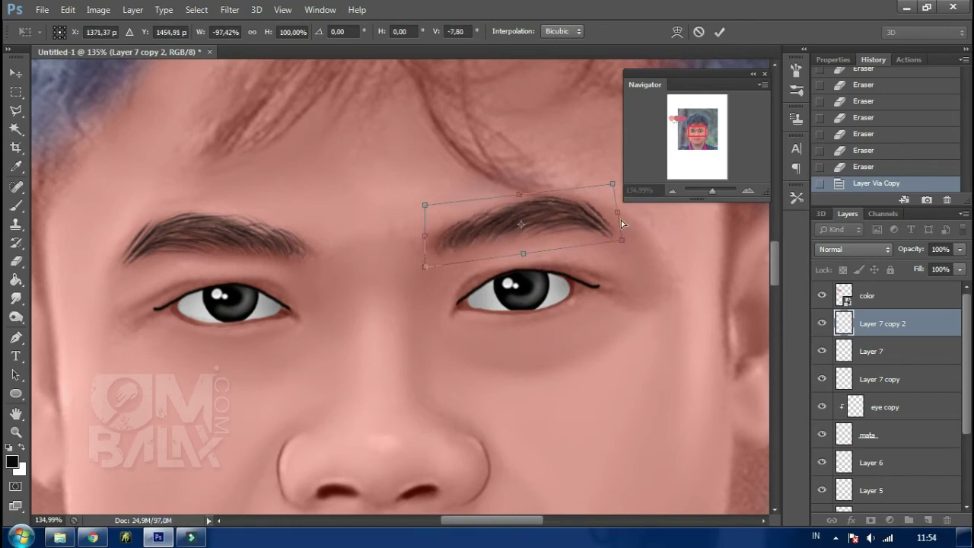
pyautogui.press('Return')
pyautogui.press('e')
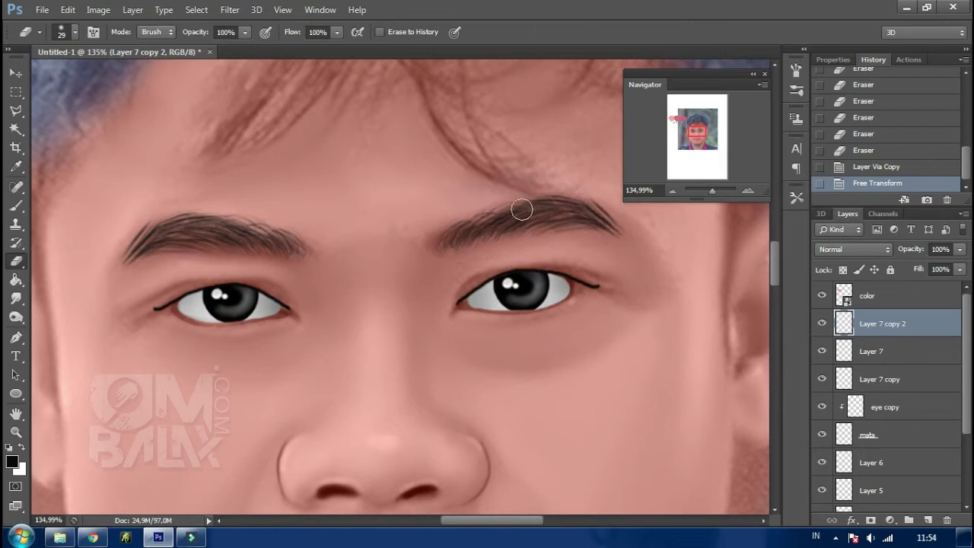
# Step: Merge the mirrored eyebrow down with Layer 7 and check the whole portrait
pyautogui.keyDown('shift'); pyautogui.click(871, 354); pyautogui.keyUp('shift')
pyautogui.rightClick(894, 315)
pyautogui.click(668, 390)
pyautogui.click(822, 324)
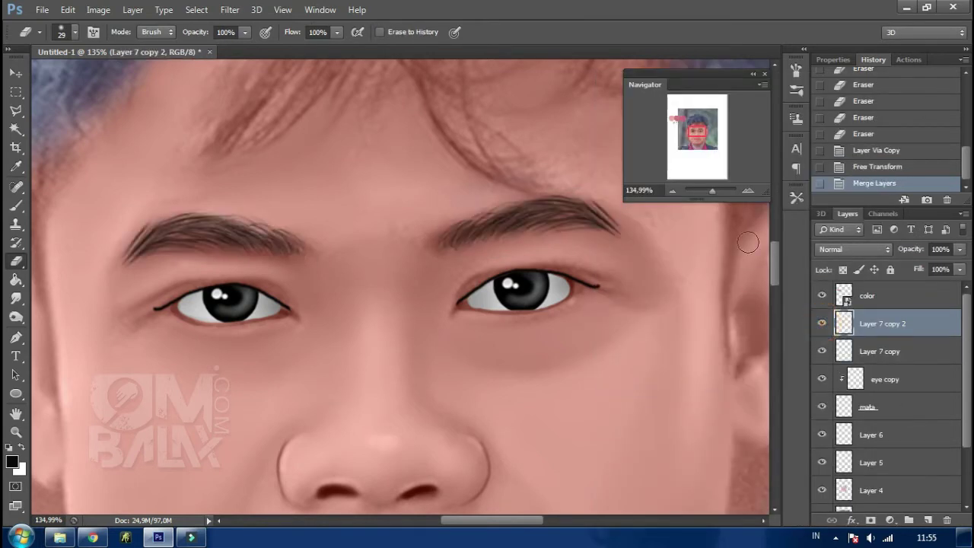
pyautogui.moveTo(715, 191); pyautogui.dragTo(711, 194)
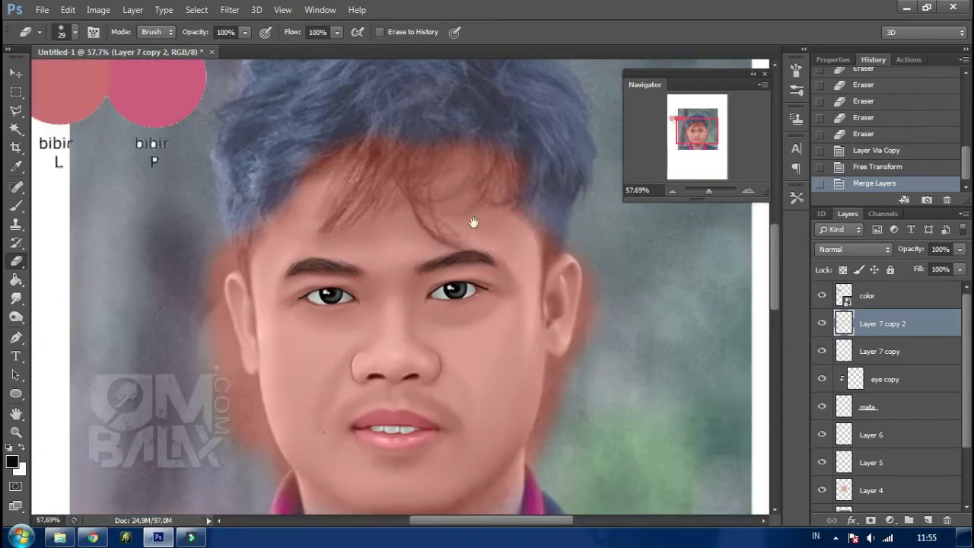
pyautogui.moveTo(707, 194); pyautogui.dragTo(714, 191)
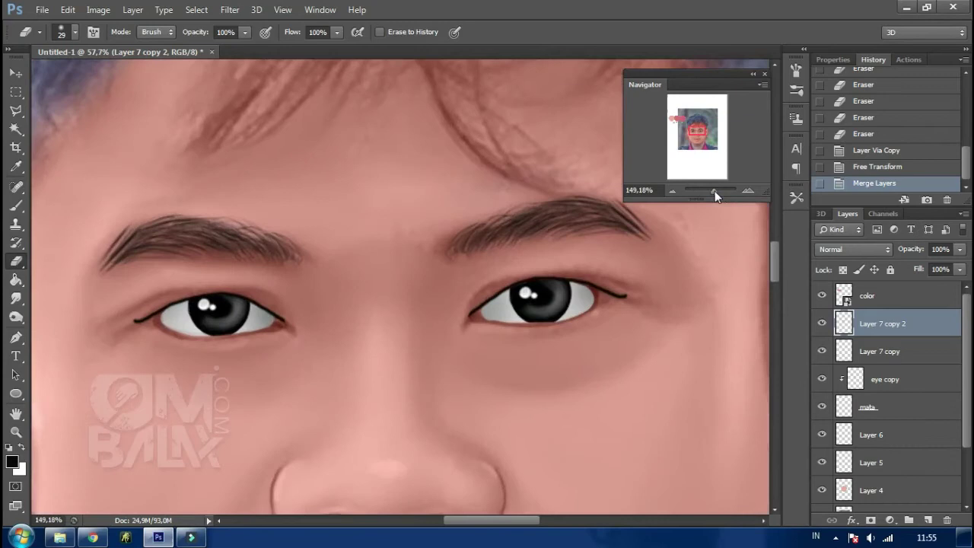
# Step: Burn the corners of both eyes darker on Layer 3
pyautogui.click(16, 317)
pyautogui.rightClick(145, 264)
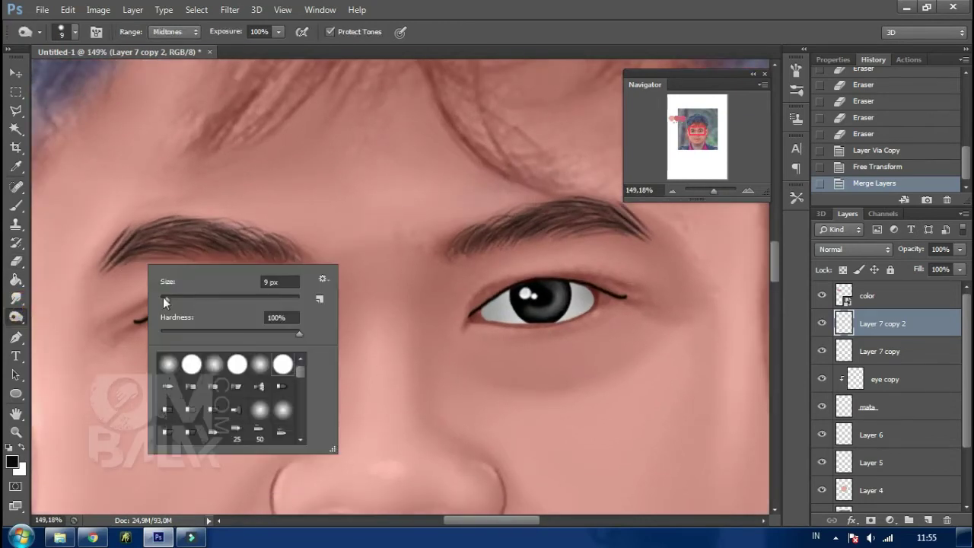
pyautogui.click(112, 320)
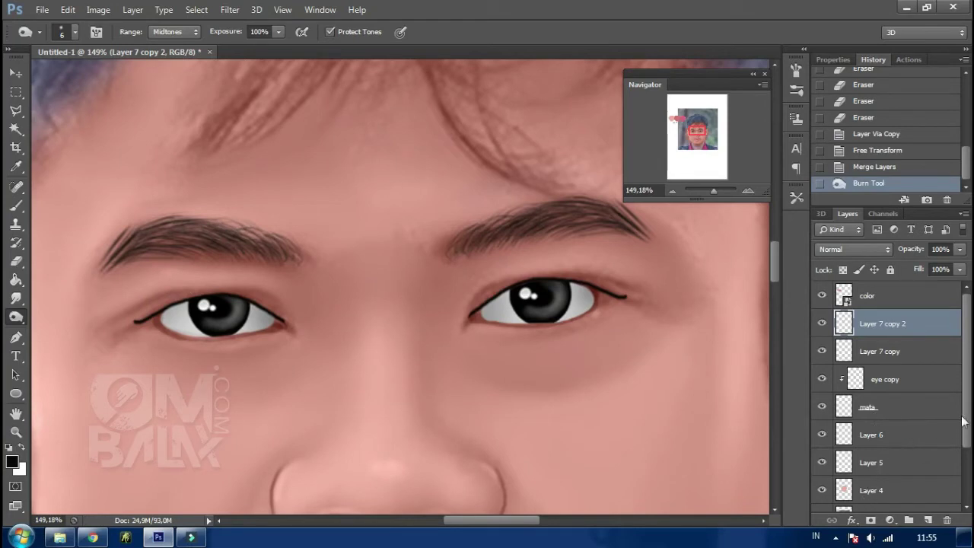
pyautogui.scroll(-1, 963, 421)
pyautogui.click(888, 450)
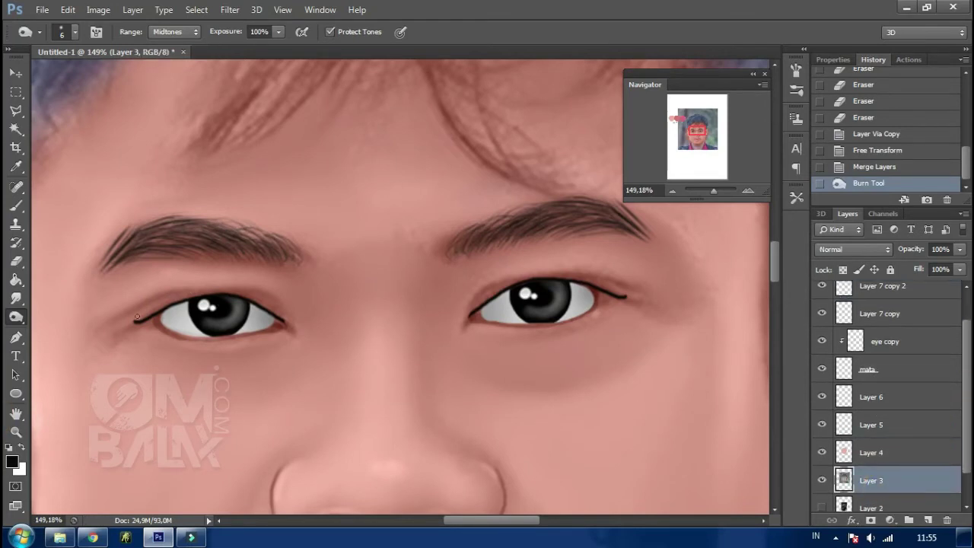
pyautogui.click(482, 300)
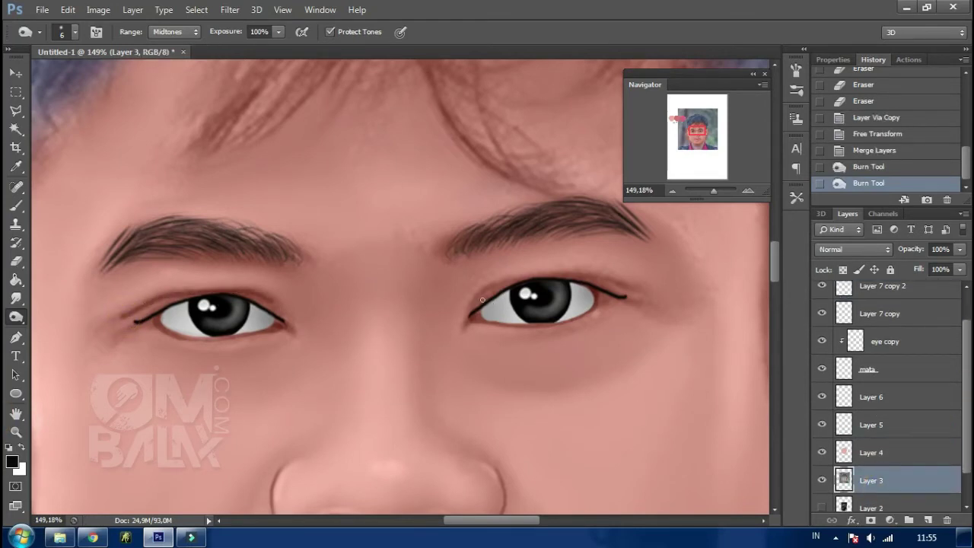
# Step: Smudge-soften the lash-line corners of both eyes
pyautogui.click(16, 298)
pyautogui.moveTo(112, 318); pyautogui.dragTo(141, 318)
pyautogui.moveTo(278, 312); pyautogui.dragTo(286, 323)
pyautogui.moveTo(483, 291); pyautogui.dragTo(473, 308)
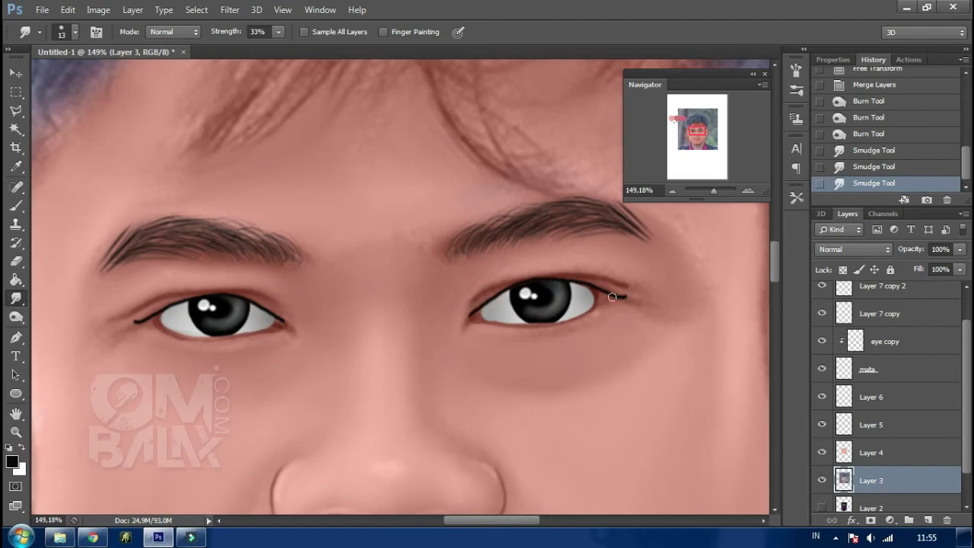
pyautogui.moveTo(605, 301)
pyautogui.mouseDown()
pyautogui.moveTo(622, 275)
pyautogui.moveTo(625, 293)
pyautogui.mouseUp()
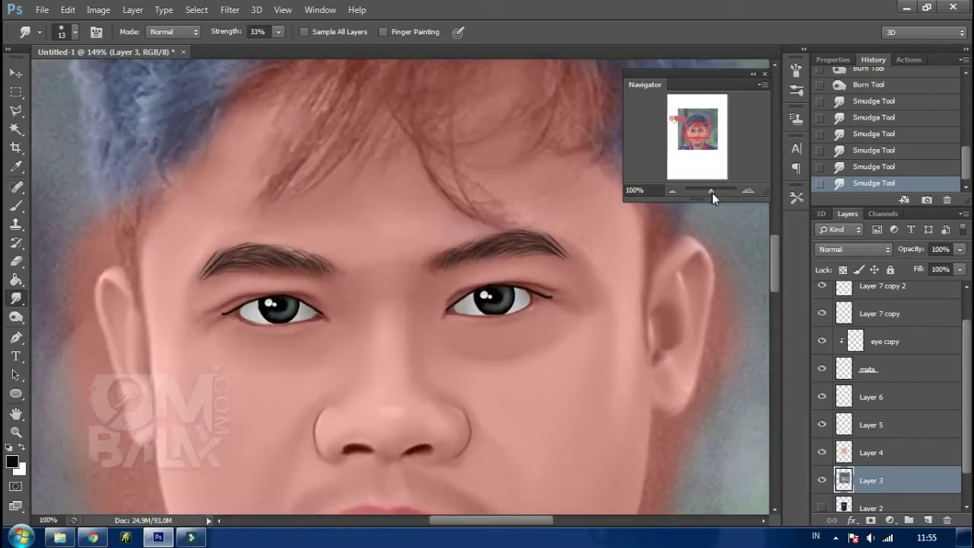
pyautogui.moveTo(716, 189); pyautogui.dragTo(713, 190)
pyautogui.moveTo(579, 251); pyautogui.dragTo(309, 236)
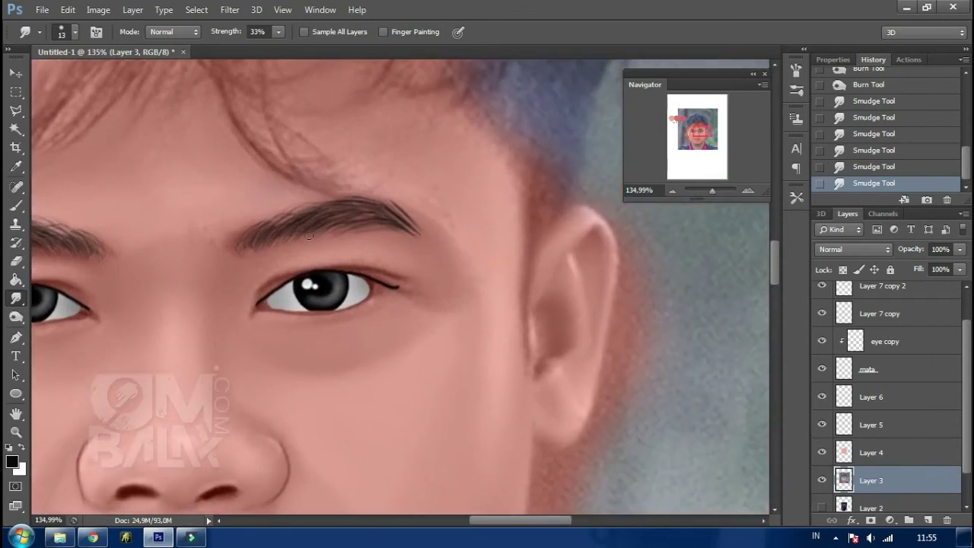
# Step: Burn dark contours along the top, ridge and outer rim of the right-hand ear
pyautogui.click(16, 317)
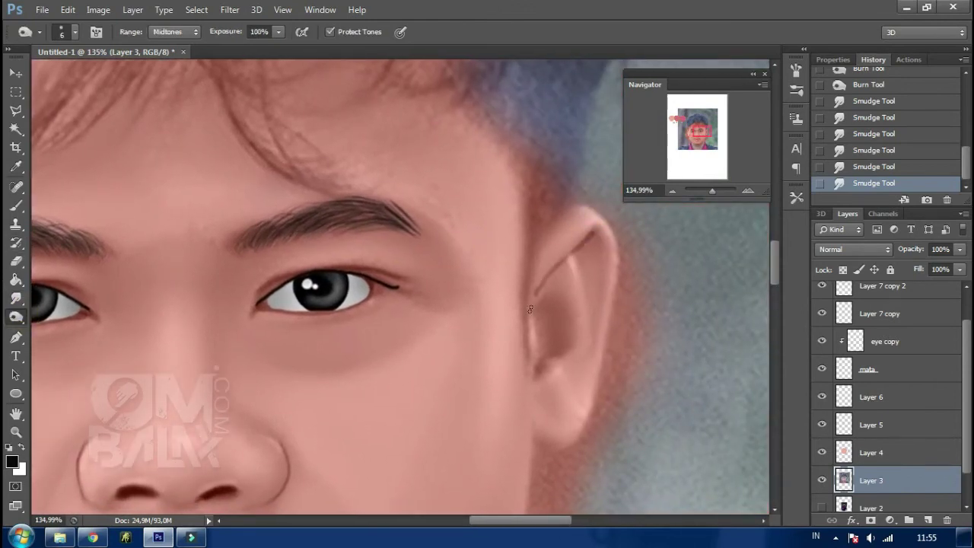
pyautogui.hotkey('ctrl', 'z')
pyautogui.click(588, 235)
pyautogui.moveTo(537, 311); pyautogui.dragTo(543, 339)
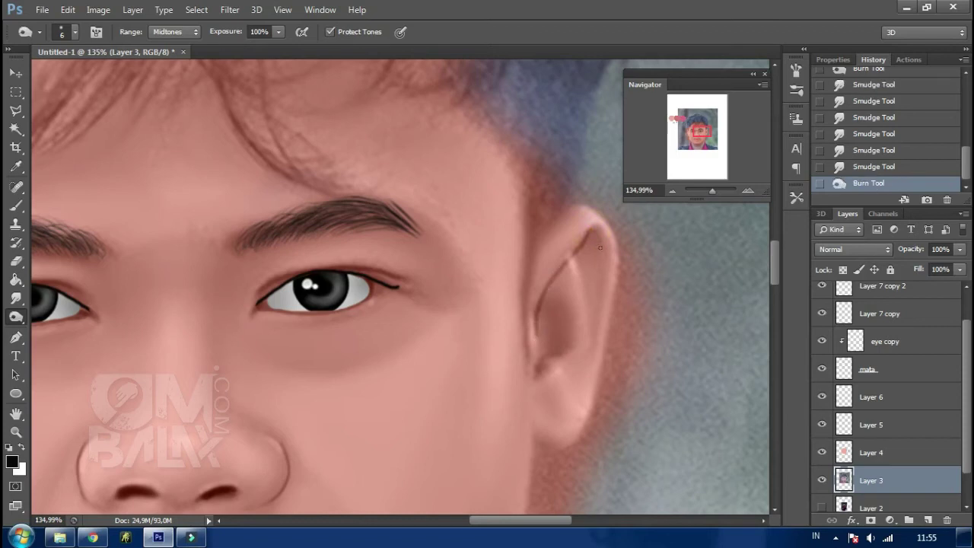
pyautogui.moveTo(570, 253); pyautogui.dragTo(585, 320)
pyautogui.hotkey('ctrl', 'z')
pyautogui.moveTo(574, 237); pyautogui.dragTo(586, 337)
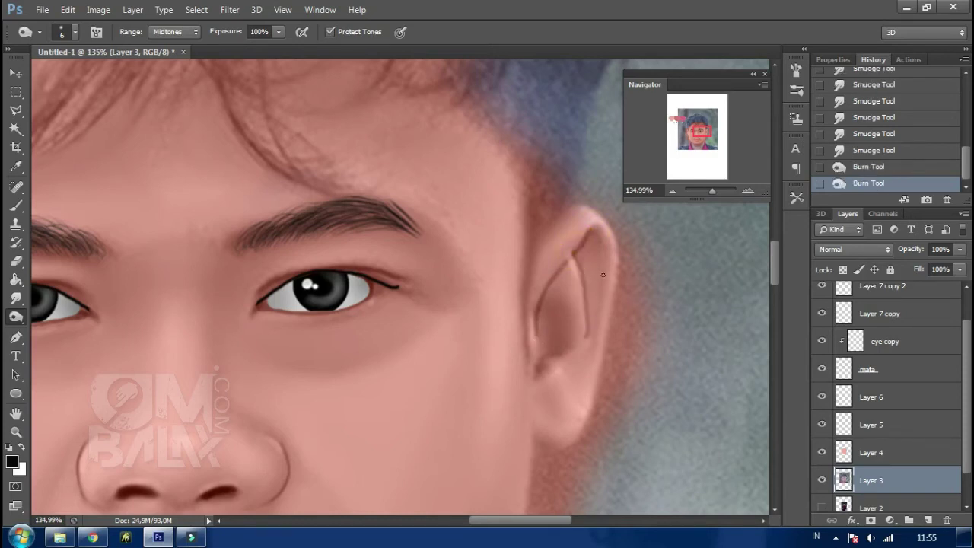
pyautogui.moveTo(600, 261); pyautogui.dragTo(591, 335)
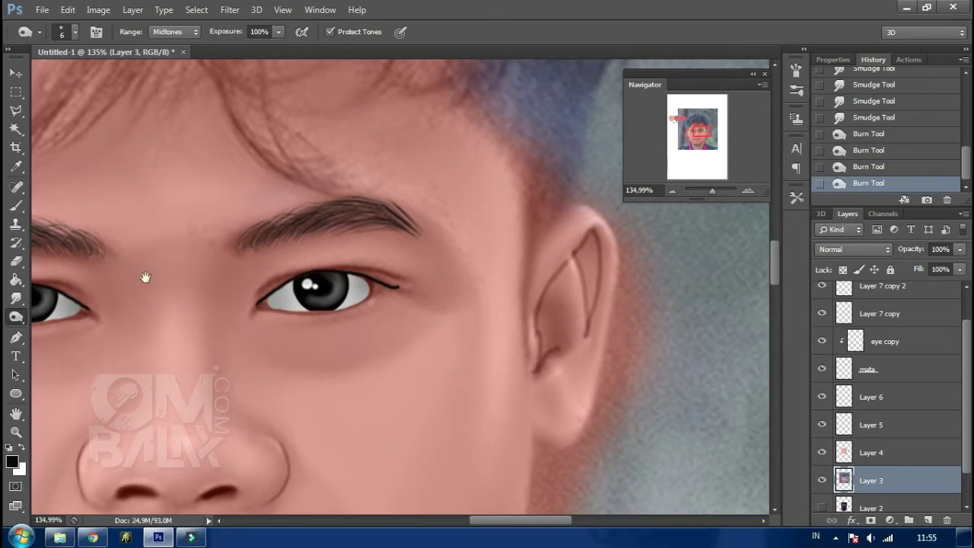
# Step: Burn the inner edge of the left ear and smudge its shading smooth
pyautogui.moveTo(107, 287); pyautogui.dragTo(279, 297)
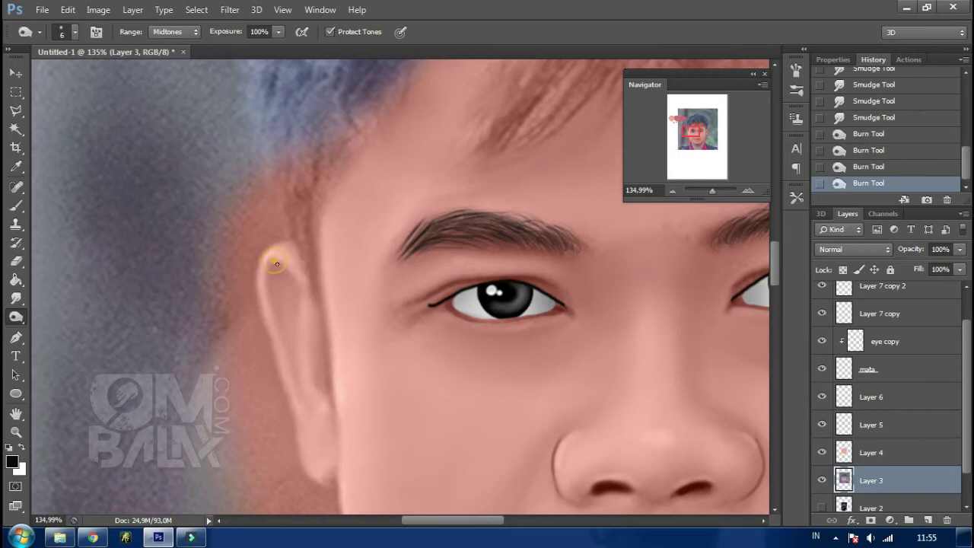
pyautogui.moveTo(277, 267); pyautogui.dragTo(306, 307)
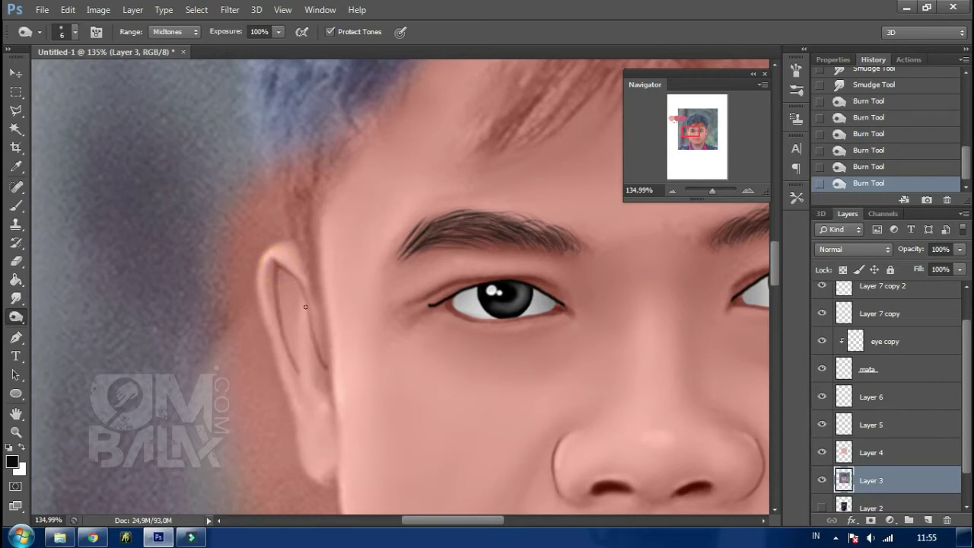
pyautogui.moveTo(296, 378); pyautogui.dragTo(301, 296)
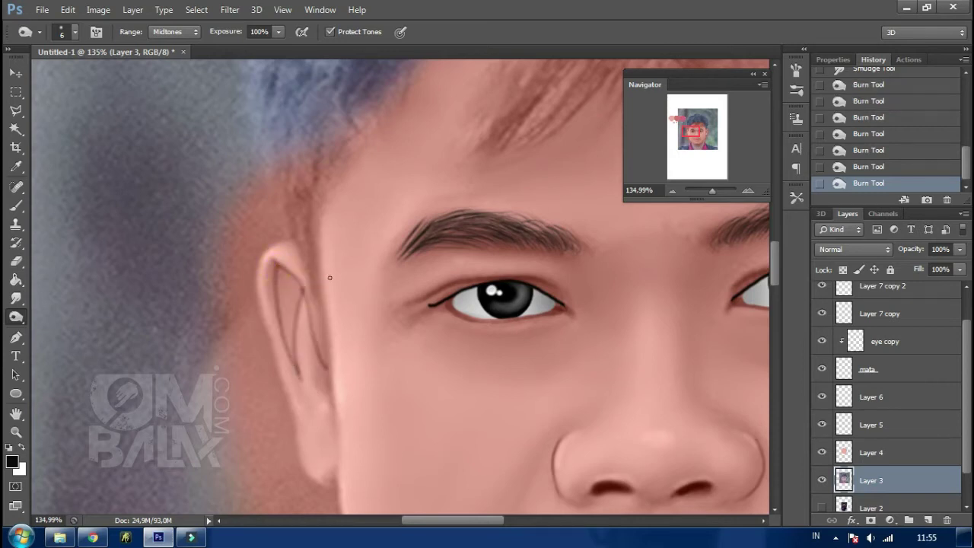
pyautogui.click(23, 301)
pyautogui.moveTo(308, 293); pyautogui.dragTo(301, 336)
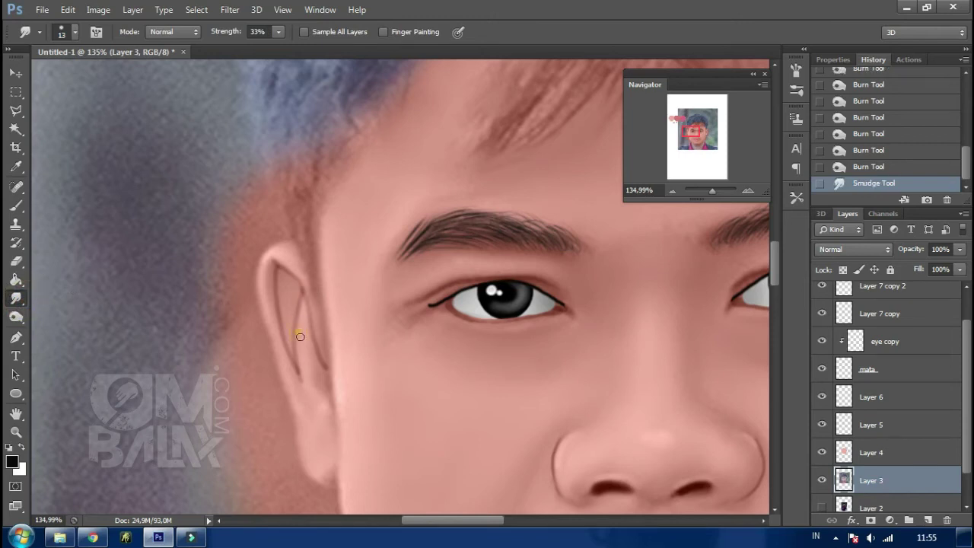
pyautogui.moveTo(335, 378); pyautogui.dragTo(306, 221)
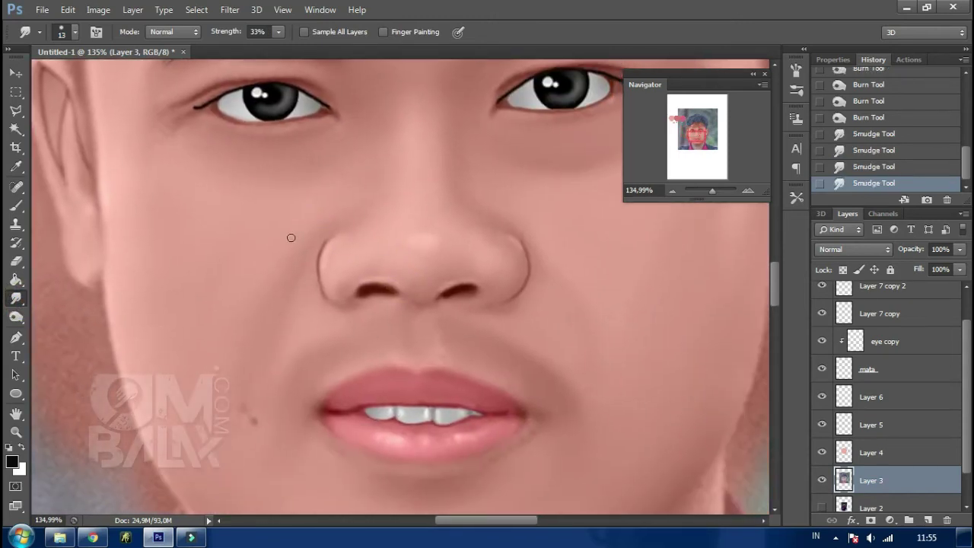
# Step: Dodge 5 px highlight lines above the upper lip and along the lower-left lip edge
pyautogui.click(16, 314)
pyautogui.rightClick(428, 275)
pyautogui.click(453, 309)
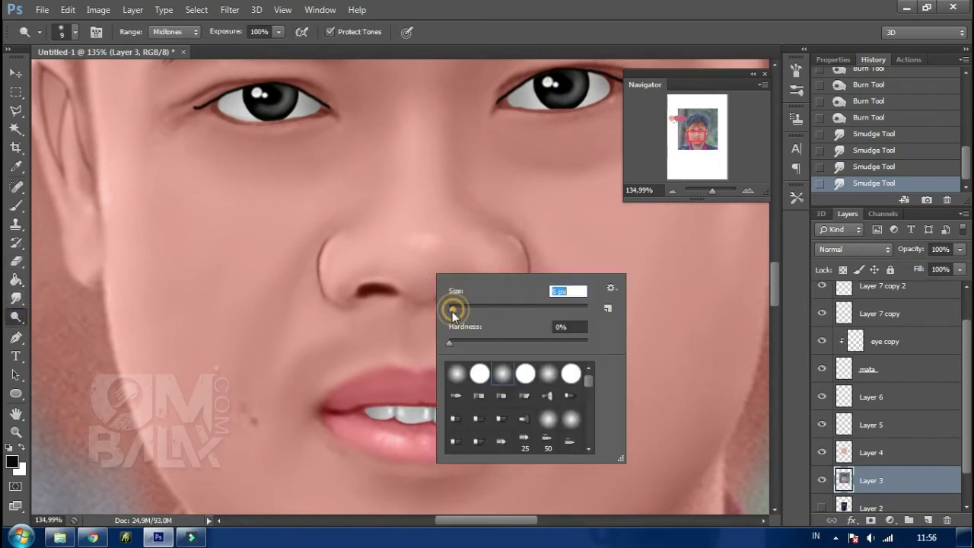
pyautogui.click(397, 339)
pyautogui.moveTo(396, 332)
pyautogui.mouseDown()
pyautogui.moveTo(396, 362)
pyautogui.moveTo(475, 378)
pyautogui.mouseUp()
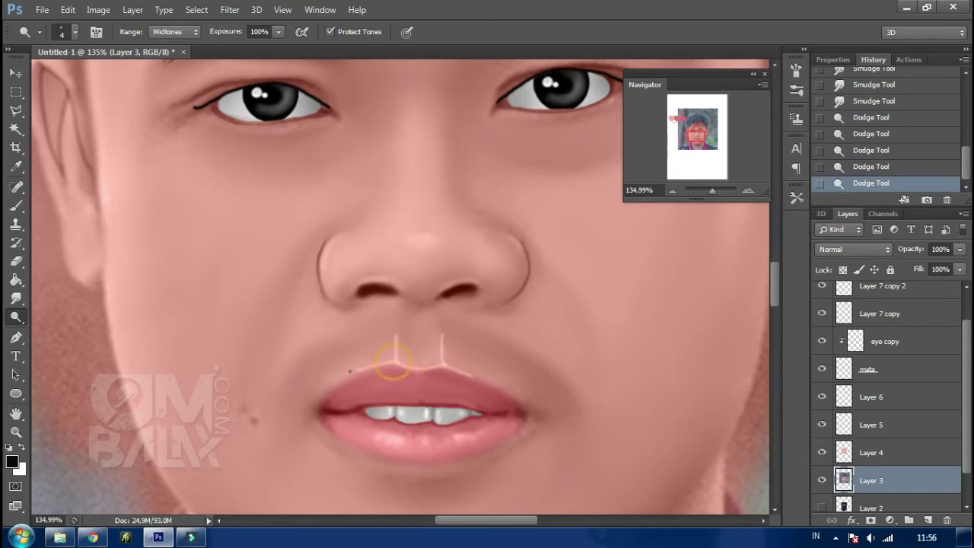
pyautogui.scroll(-3, 446, 353)
pyautogui.scroll(-2, 380, 357)
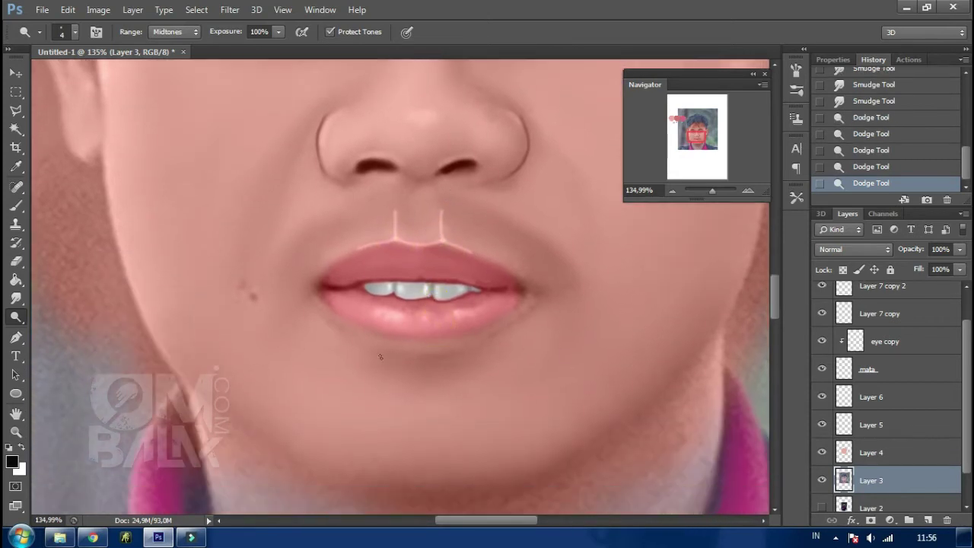
pyautogui.moveTo(333, 318); pyautogui.dragTo(353, 334)
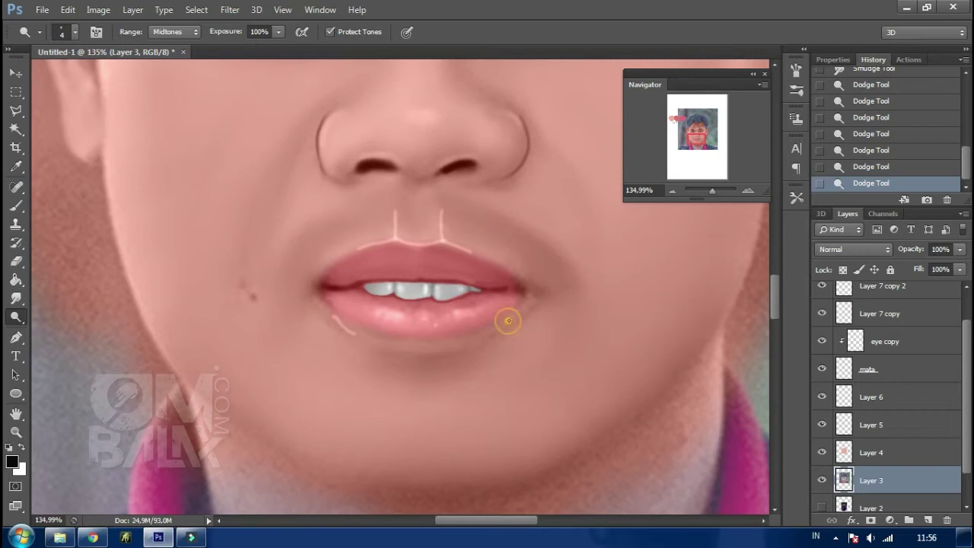
# Step: Blend the upper-lip highlight into the skin with a 29 px Smudge brush
pyautogui.click(16, 299)
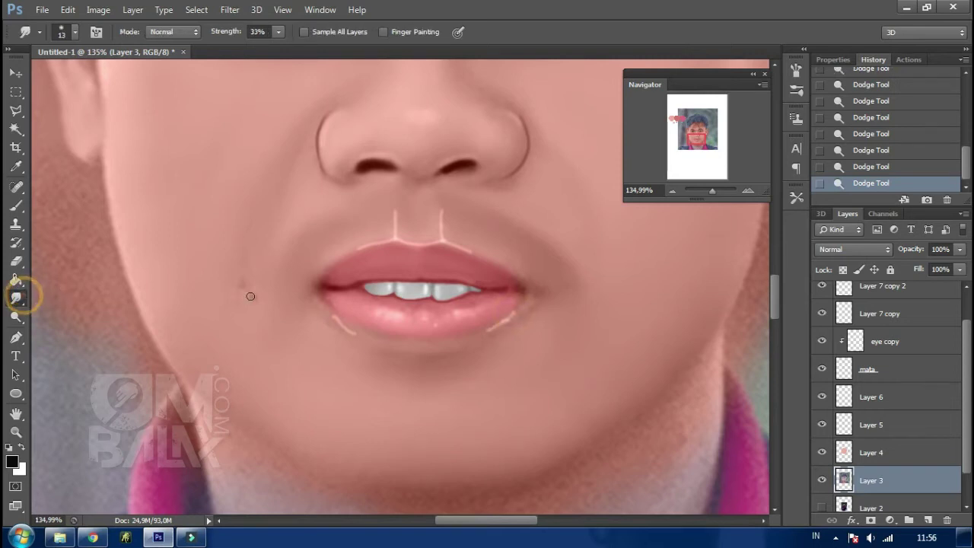
pyautogui.rightClick(377, 328)
pyautogui.click(332, 321)
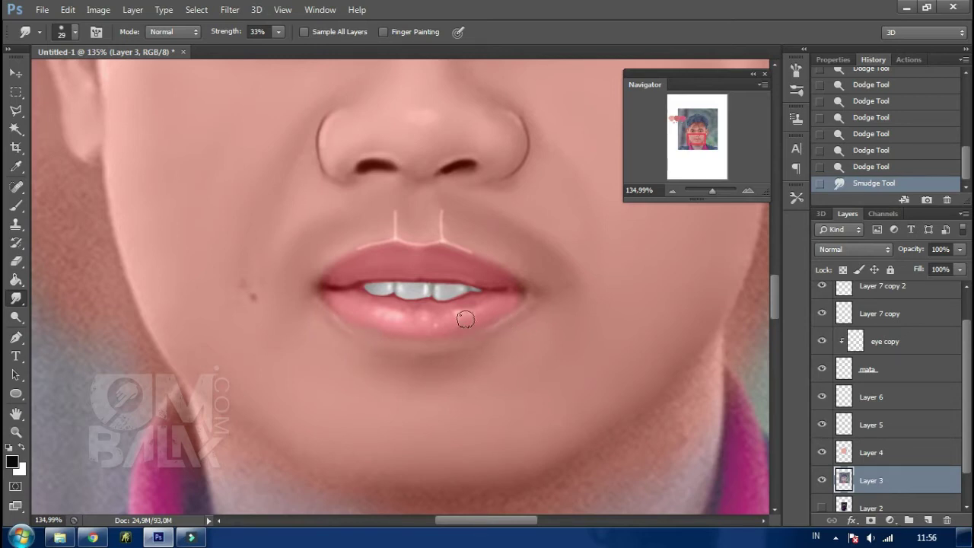
pyautogui.moveTo(441, 221); pyautogui.dragTo(436, 233)
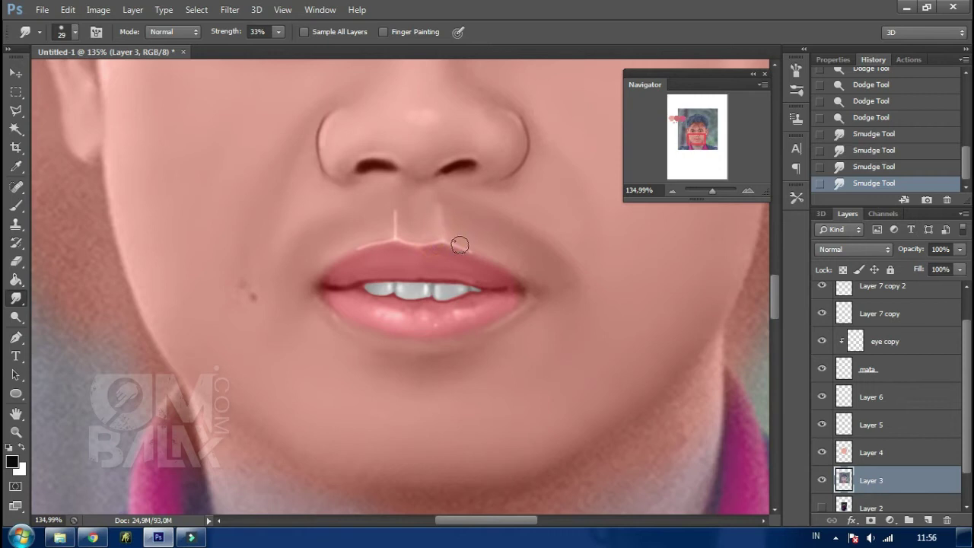
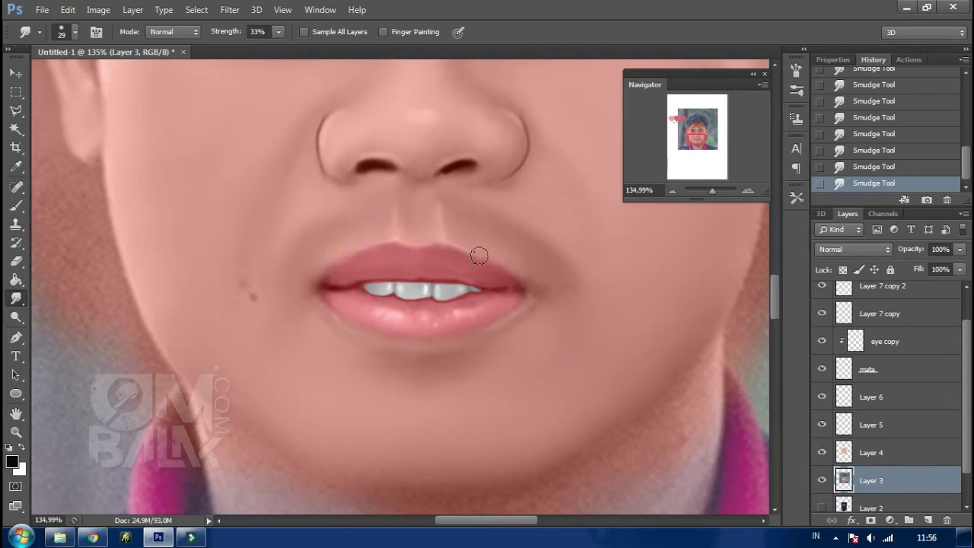
# Step: Smudge the upper lip, then zoom out to 70% and pan up to show the hair
pyautogui.moveTo(488, 265); pyautogui.dragTo(450, 253)
pyautogui.moveTo(711, 188); pyautogui.dragTo(709, 197)
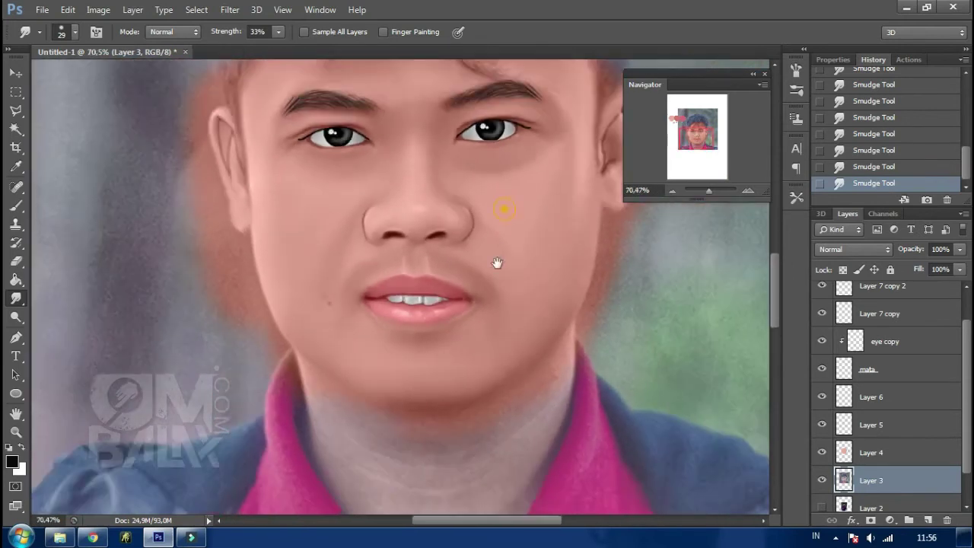
pyautogui.moveTo(505, 206); pyautogui.dragTo(503, 246)
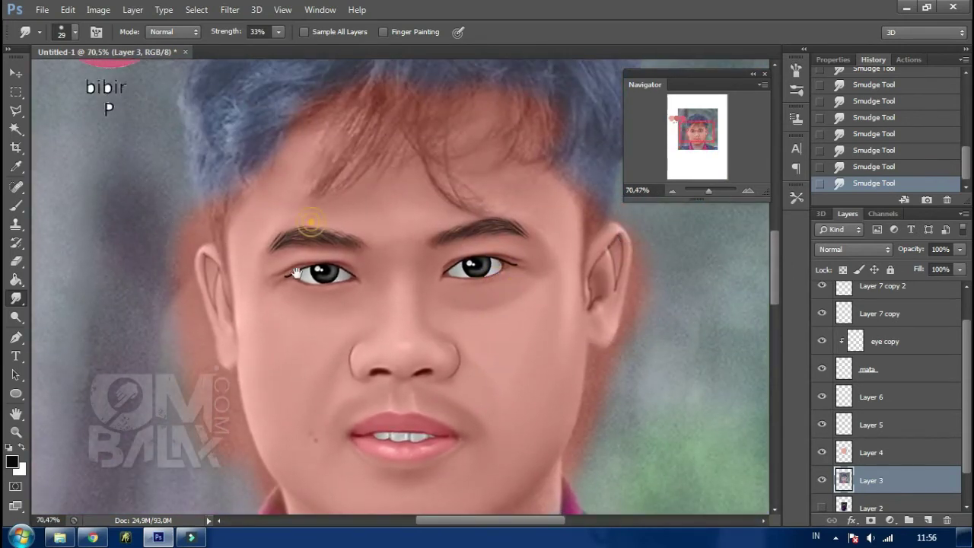
pyautogui.moveTo(297, 273); pyautogui.dragTo(266, 375)
# Step: Select Layer 7 copy 2 in the Layers panel
pyautogui.click(904, 429)
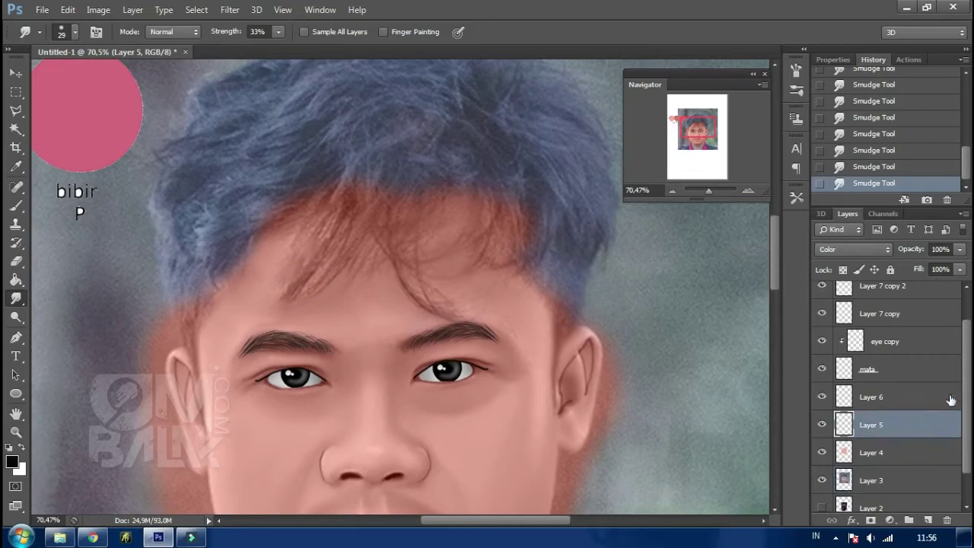
pyautogui.scroll(1, 963, 380)
pyautogui.click(918, 320)
# Step: Add a new empty layer above Layer 7 copy 2 and name it 'hair'
pyautogui.click(928, 520)
pyautogui.doubleClick(872, 323)
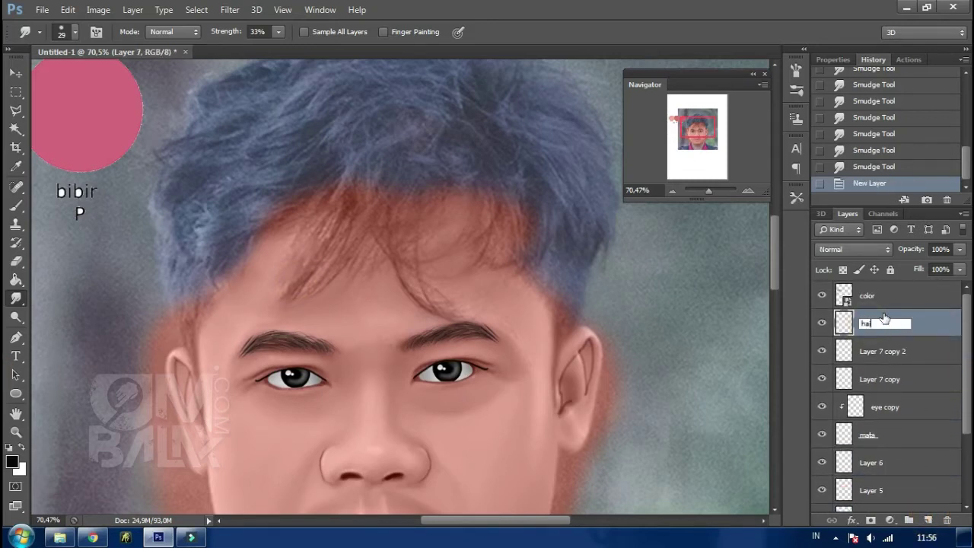
pyautogui.write('ir')
pyautogui.press('Return')
# Step: Pick the Brush tool with the 200 px textured brush preset
pyautogui.click(16, 206)
pyautogui.moveTo(713, 191)
pyautogui.mouseDown()
pyautogui.moveTo(700, 191)
pyautogui.moveTo(710, 198)
pyautogui.mouseUp()
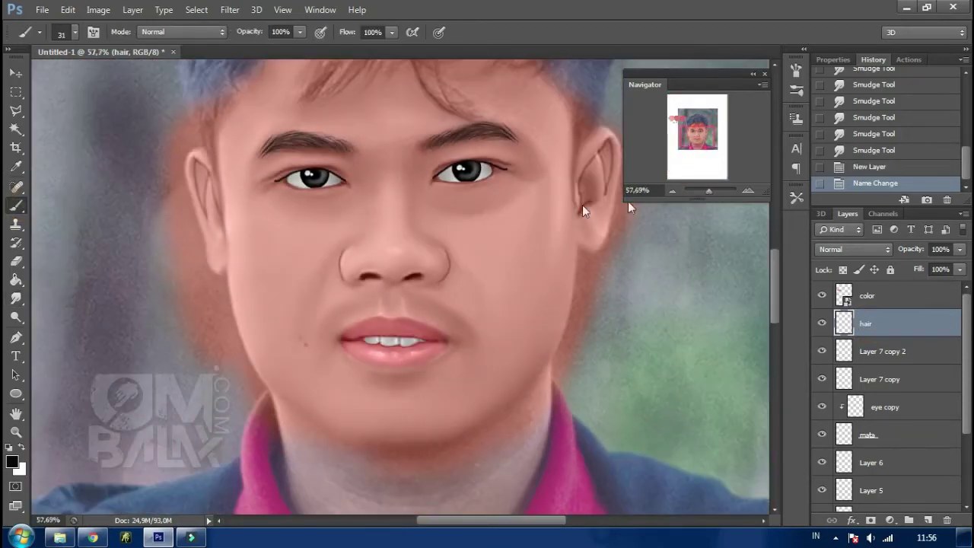
pyautogui.moveTo(582, 205)
pyautogui.mouseDown()
pyautogui.moveTo(522, 261)
pyautogui.moveTo(517, 244)
pyautogui.mouseUp()
pyautogui.rightClick(379, 201)
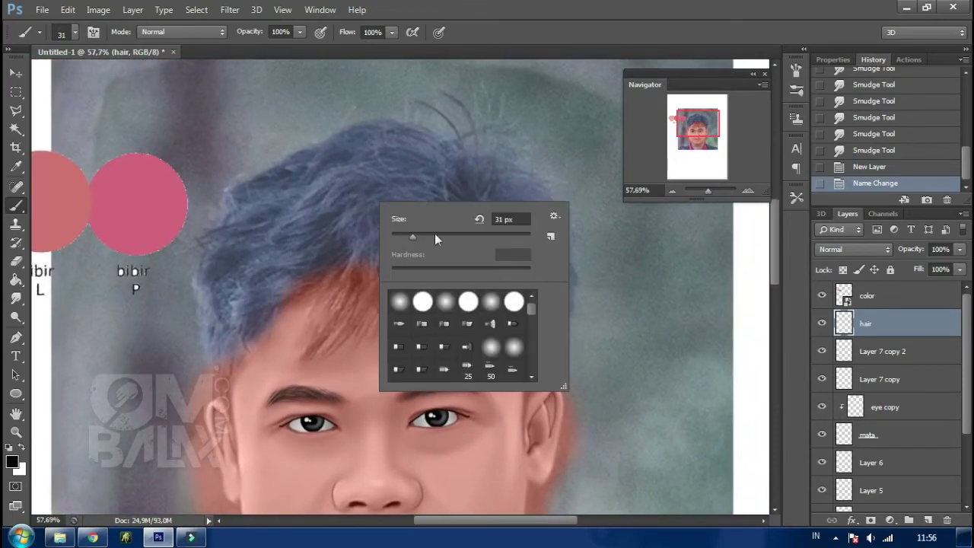
pyautogui.moveTo(531, 312); pyautogui.dragTo(531, 363)
pyautogui.click(445, 367)
pyautogui.click(455, 238)
pyautogui.moveTo(455, 238); pyautogui.dragTo(448, 238)
pyautogui.click(462, 371)
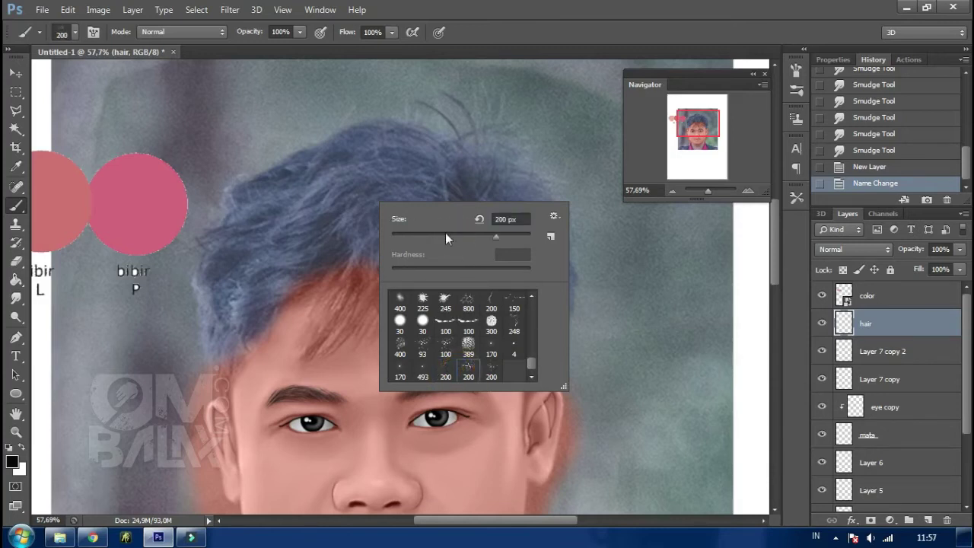
# Step: Paint curved black strokes across the top of the hair
pyautogui.press('Return')
pyautogui.moveTo(413, 191); pyautogui.dragTo(326, 201)
pyautogui.hotkey('ctrl', 'z')
pyautogui.moveTo(457, 199); pyautogui.dragTo(327, 322)
pyautogui.hotkey('ctrl', 'z')
pyautogui.moveTo(327, 258); pyautogui.dragTo(446, 218)
pyautogui.moveTo(309, 221)
pyautogui.mouseDown()
pyautogui.moveTo(442, 182)
pyautogui.moveTo(308, 186)
pyautogui.moveTo(468, 149)
pyautogui.mouseUp()
pyautogui.moveTo(339, 146)
pyautogui.mouseDown()
pyautogui.moveTo(283, 217)
pyautogui.moveTo(236, 199)
pyautogui.moveTo(212, 224)
pyautogui.mouseUp()
# Step: Fill the left side of the hair black and cover the blue gaps between strands
pyautogui.moveTo(290, 181); pyautogui.dragTo(194, 250)
pyautogui.moveTo(267, 198); pyautogui.dragTo(204, 270)
pyautogui.moveTo(263, 220); pyautogui.dragTo(205, 293)
pyautogui.moveTo(309, 210); pyautogui.dragTo(209, 308)
pyautogui.moveTo(296, 233); pyautogui.dragTo(213, 308)
pyautogui.moveTo(243, 278)
pyautogui.mouseDown()
pyautogui.moveTo(315, 240)
pyautogui.moveTo(304, 218)
pyautogui.moveTo(319, 259)
pyautogui.moveTo(393, 192)
pyautogui.mouseUp()
pyautogui.moveTo(324, 245); pyautogui.dragTo(441, 186)
pyautogui.moveTo(307, 209); pyautogui.dragTo(449, 171)
pyautogui.moveTo(320, 174)
pyautogui.mouseDown()
pyautogui.moveTo(456, 164)
pyautogui.moveTo(466, 171)
pyautogui.moveTo(460, 126)
pyautogui.mouseUp()
# Step: Paint black strands down the right side and fill the bluish gaps along the lower edges
pyautogui.moveTo(461, 169)
pyautogui.mouseDown()
pyautogui.moveTo(518, 161)
pyautogui.moveTo(536, 179)
pyautogui.moveTo(551, 221)
pyautogui.moveTo(495, 243)
pyautogui.mouseUp()
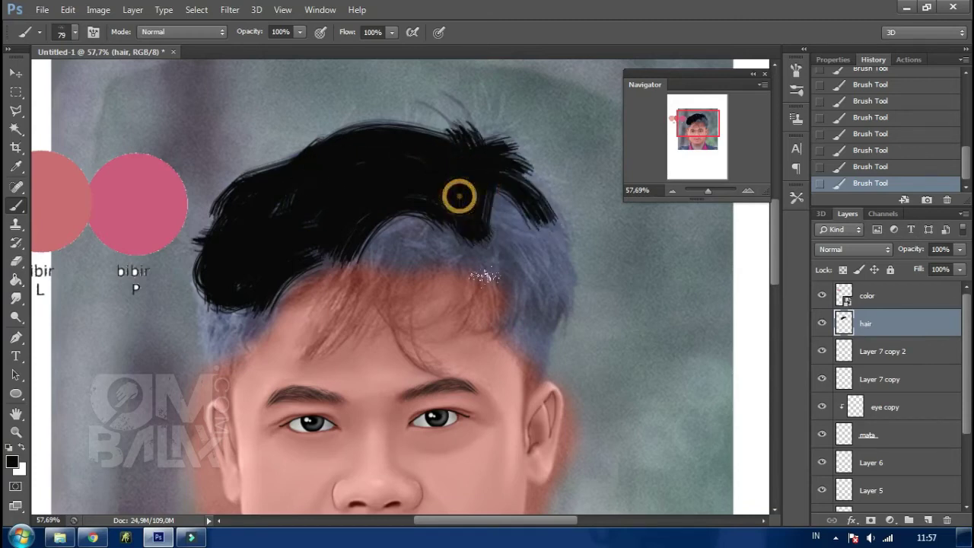
pyautogui.moveTo(457, 193); pyautogui.dragTo(495, 284)
pyautogui.moveTo(465, 215)
pyautogui.mouseDown()
pyautogui.moveTo(533, 228)
pyautogui.moveTo(567, 316)
pyautogui.mouseUp()
pyautogui.moveTo(550, 254)
pyautogui.mouseDown()
pyautogui.moveTo(563, 320)
pyautogui.moveTo(472, 187)
pyautogui.mouseUp()
pyautogui.moveTo(522, 233); pyautogui.dragTo(520, 197)
pyautogui.moveTo(220, 331)
pyautogui.mouseDown()
pyautogui.moveTo(224, 263)
pyautogui.moveTo(210, 324)
pyautogui.mouseUp()
pyautogui.moveTo(244, 272); pyautogui.dragTo(228, 347)
pyautogui.moveTo(358, 245)
pyautogui.mouseDown()
pyautogui.moveTo(480, 239)
pyautogui.moveTo(433, 226)
pyautogui.moveTo(469, 232)
pyautogui.moveTo(492, 266)
pyautogui.mouseUp()
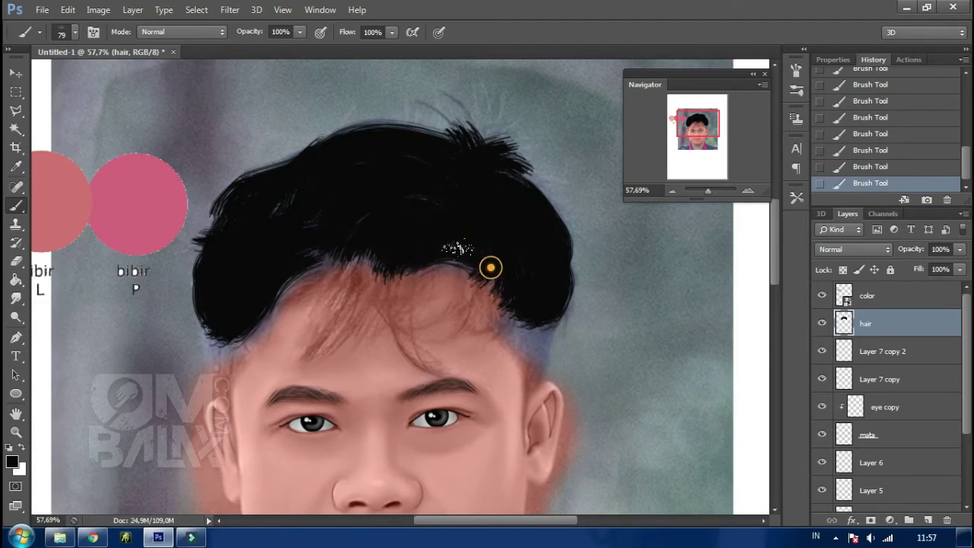
pyautogui.moveTo(418, 248); pyautogui.dragTo(500, 274)
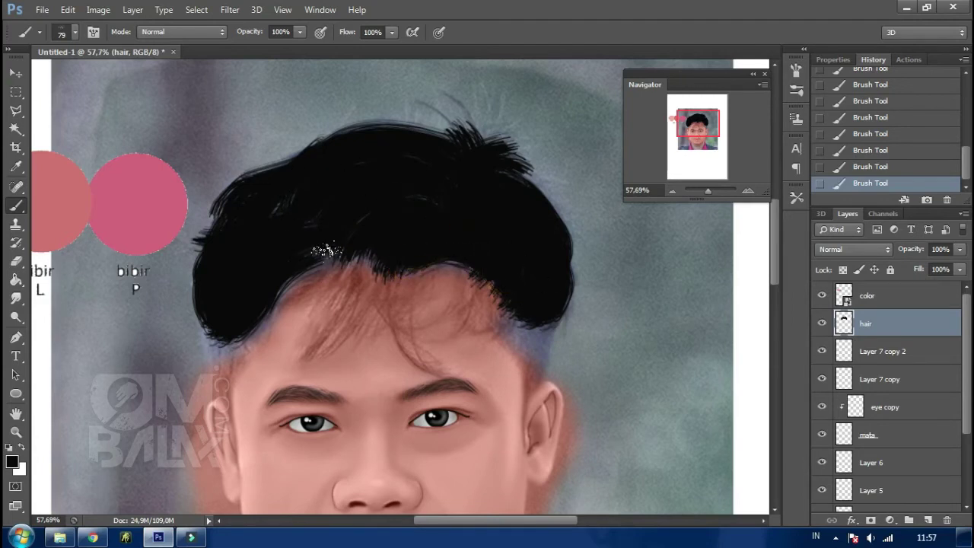
# Step: Shrink the brush to 32 px and darken the hair's left edge near the temple
pyautogui.rightClick(357, 264)
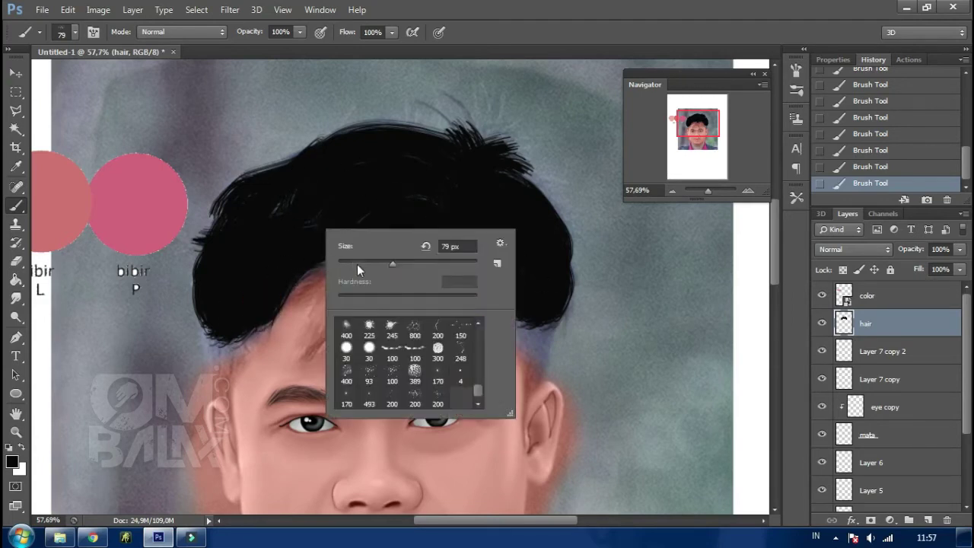
pyautogui.press('Return')
pyautogui.moveTo(213, 320); pyautogui.dragTo(217, 365)
pyautogui.hotkey('ctrl', 'alt', 'z')
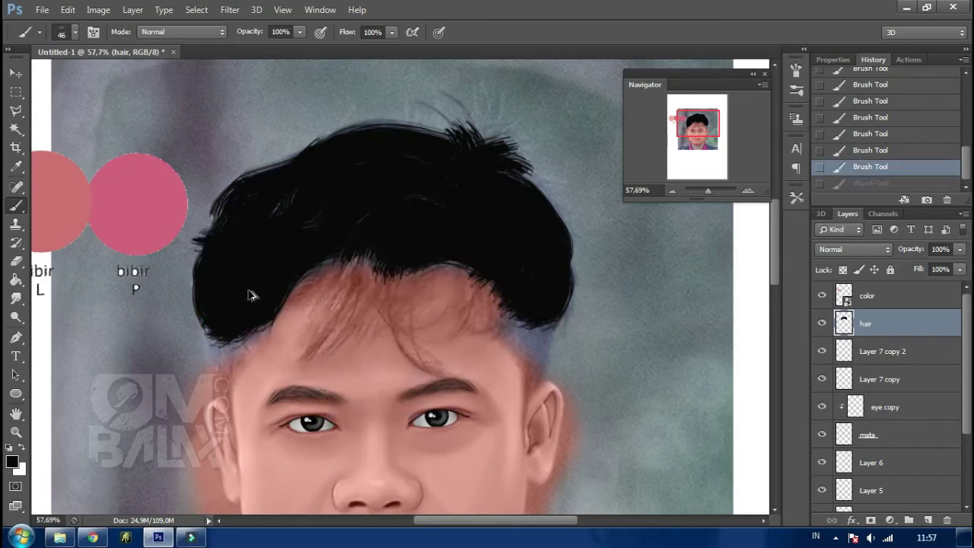
pyautogui.hotkey('ctrl', 'alt', 'z')
pyautogui.rightClick(254, 297)
pyautogui.moveTo(290, 307); pyautogui.dragTo(280, 308)
pyautogui.press('Return')
pyautogui.moveTo(211, 317)
pyautogui.mouseDown()
pyautogui.moveTo(219, 373)
pyautogui.moveTo(233, 309)
pyautogui.mouseUp()
pyautogui.moveTo(221, 372)
pyautogui.mouseDown()
pyautogui.moveTo(267, 307)
pyautogui.moveTo(223, 392)
pyautogui.mouseUp()
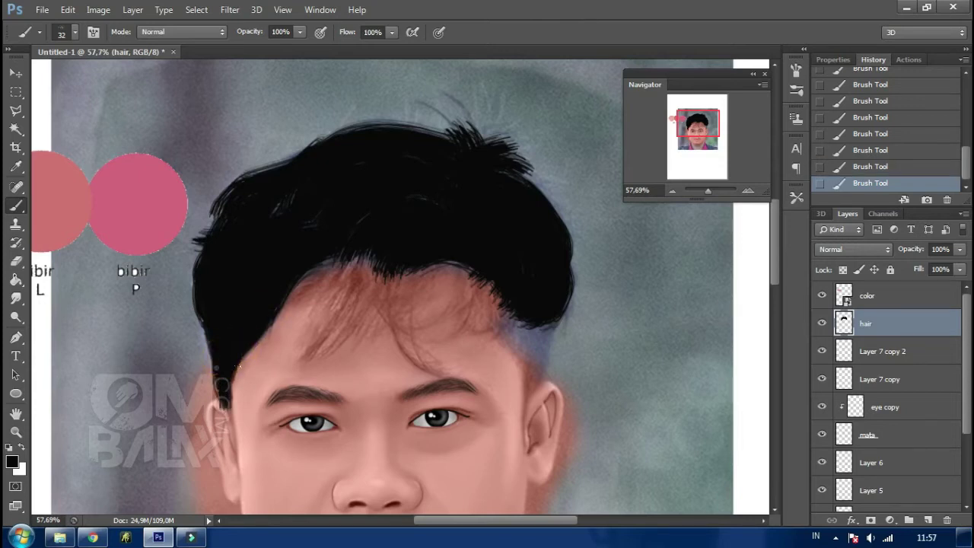
pyautogui.hotkey('ctrl', 'alt', 'z')
pyautogui.hotkey('ctrl', 'alt', 'z')
# Step: Extend the black hair down the right temple toward the ear with a 44 px brush
pyautogui.rightClick(254, 299)
pyautogui.moveTo(280, 329); pyautogui.dragTo(229, 388)
pyautogui.press('Return')
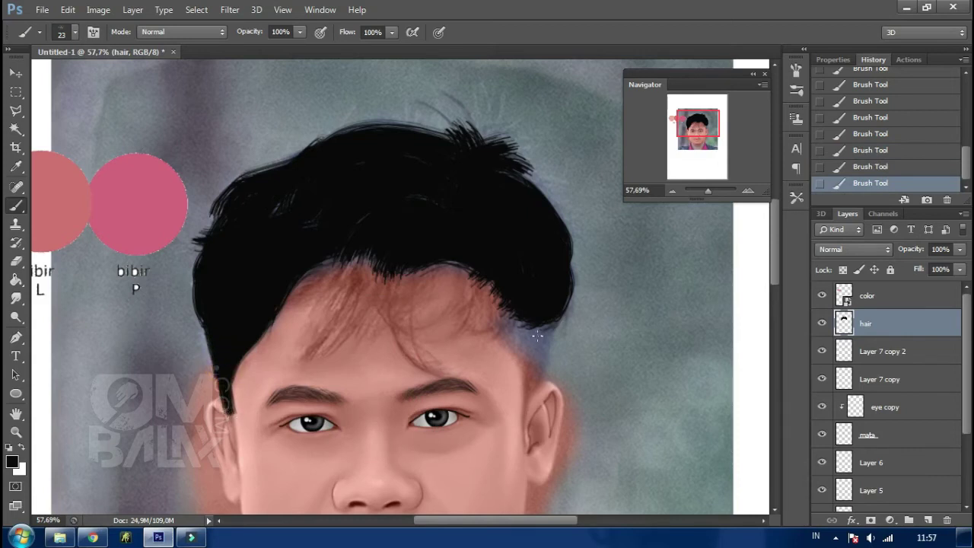
pyautogui.rightClick(516, 308)
pyautogui.moveTo(563, 311); pyautogui.dragTo(578, 313)
pyautogui.press('Return')
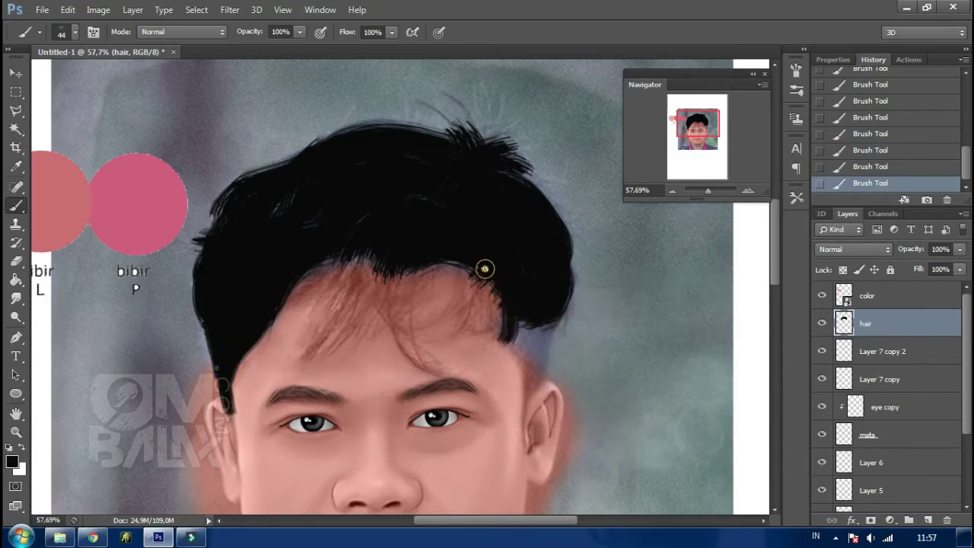
pyautogui.moveTo(507, 287); pyautogui.dragTo(532, 343)
pyautogui.moveTo(555, 304); pyautogui.dragTo(525, 411)
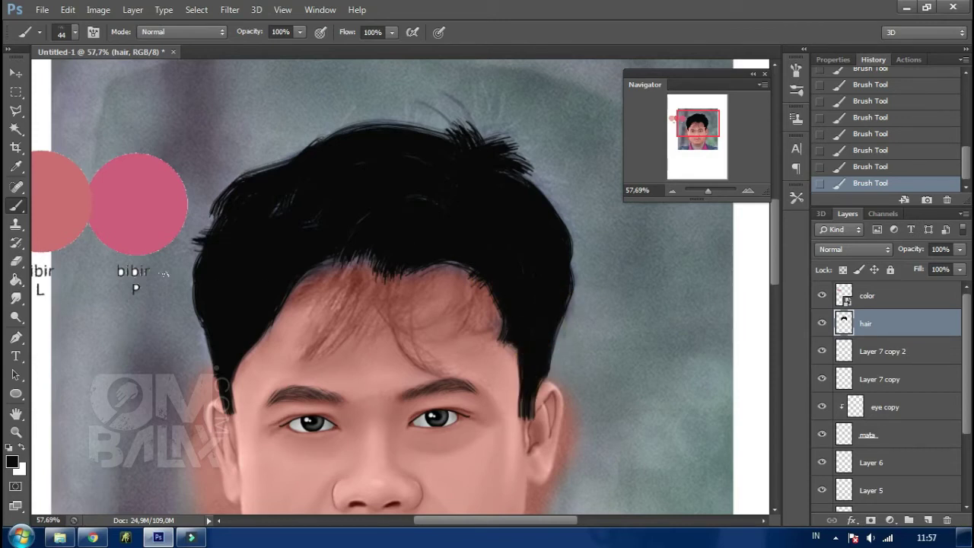
# Step: Erase the black hair overlapping both ears with a 29 px hard eraser, then return to the Brush
pyautogui.click(16, 260)
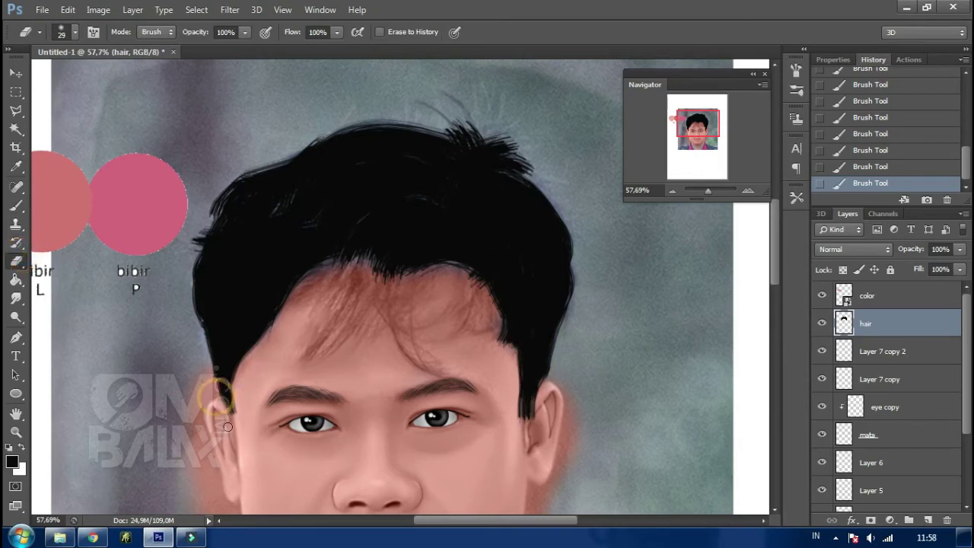
pyautogui.rightClick(267, 369)
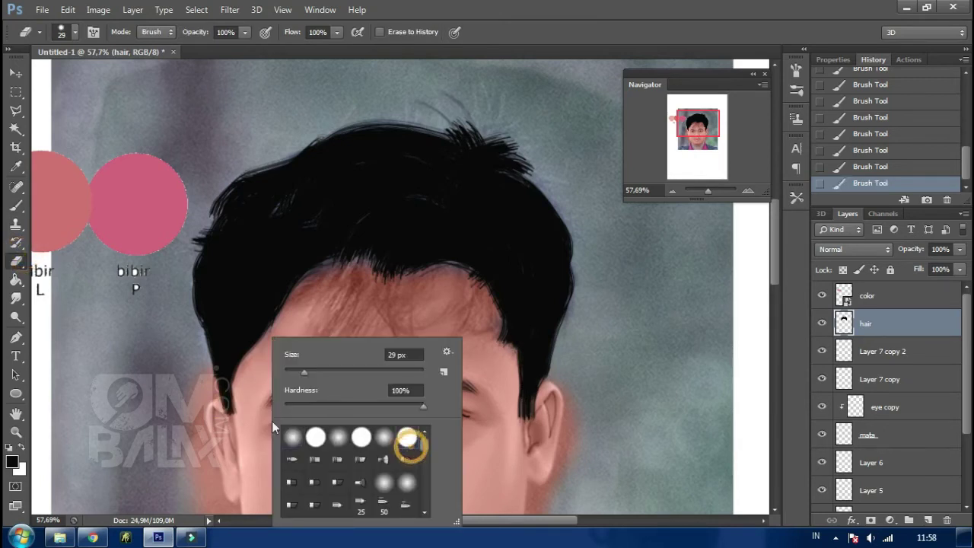
pyautogui.click(204, 407)
pyautogui.click(217, 411)
pyautogui.click(239, 391)
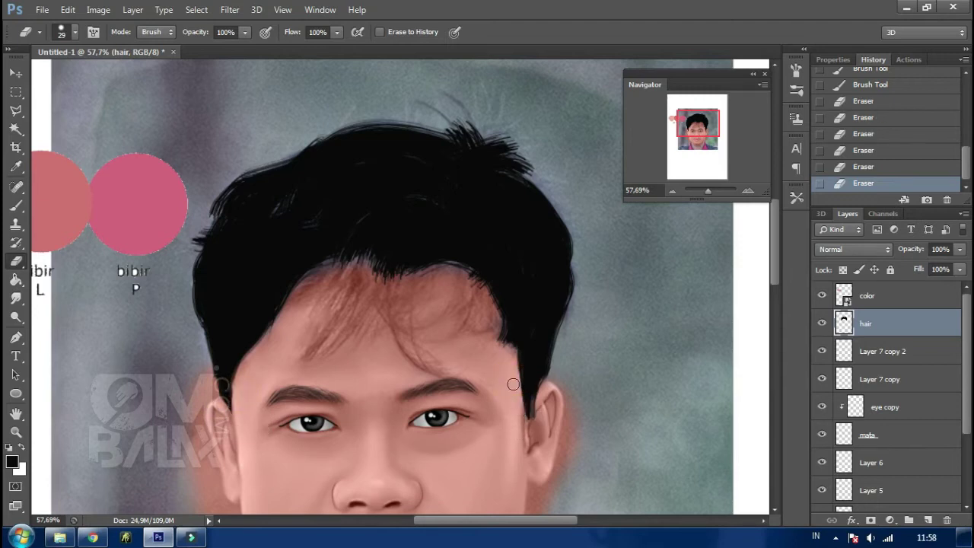
pyautogui.click(554, 387)
pyautogui.click(542, 416)
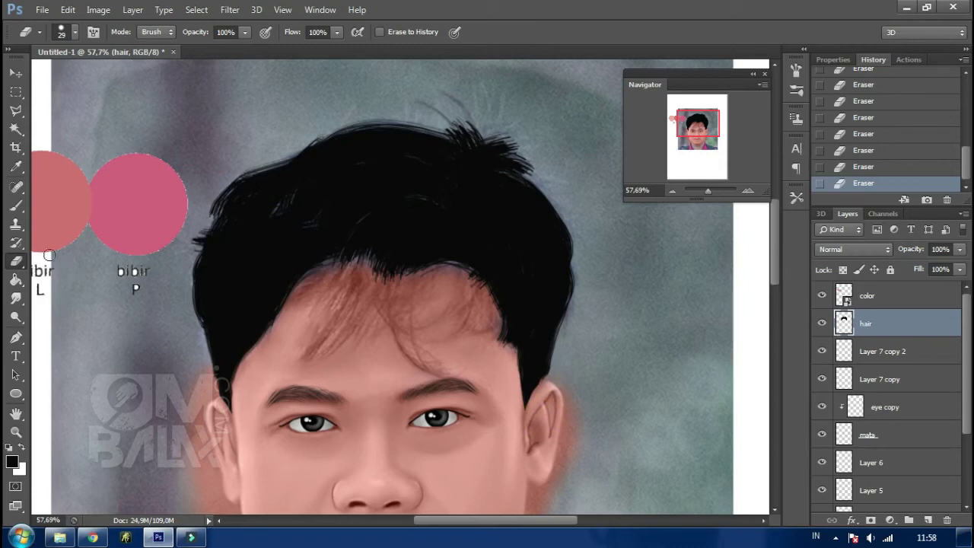
pyautogui.press('b')
pyautogui.rightClick(426, 263)
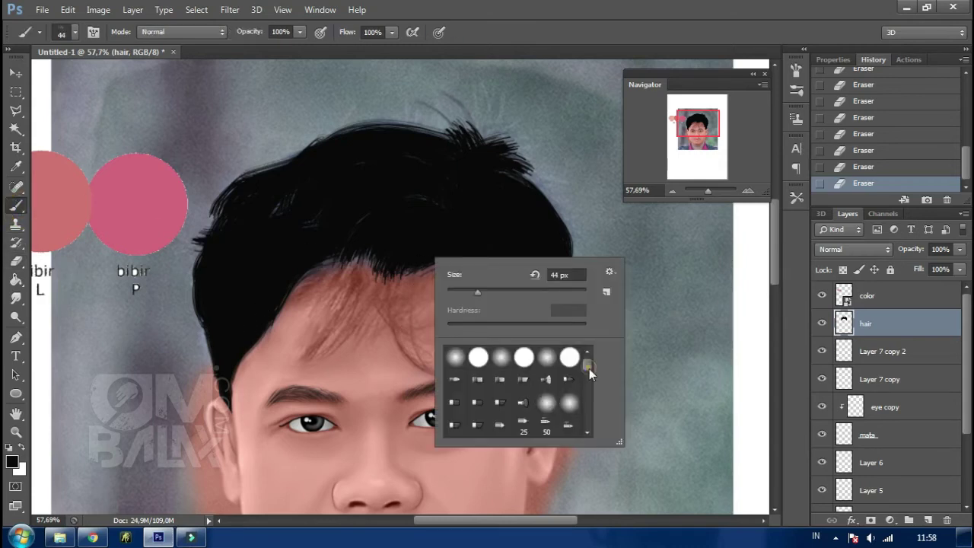
# Step: Choose the 200 px hair-strand brush and reduce it to 93 px
pyautogui.moveTo(589, 368); pyautogui.dragTo(587, 419)
pyautogui.click(545, 428)
pyautogui.press('Return')
pyautogui.rightClick(461, 289)
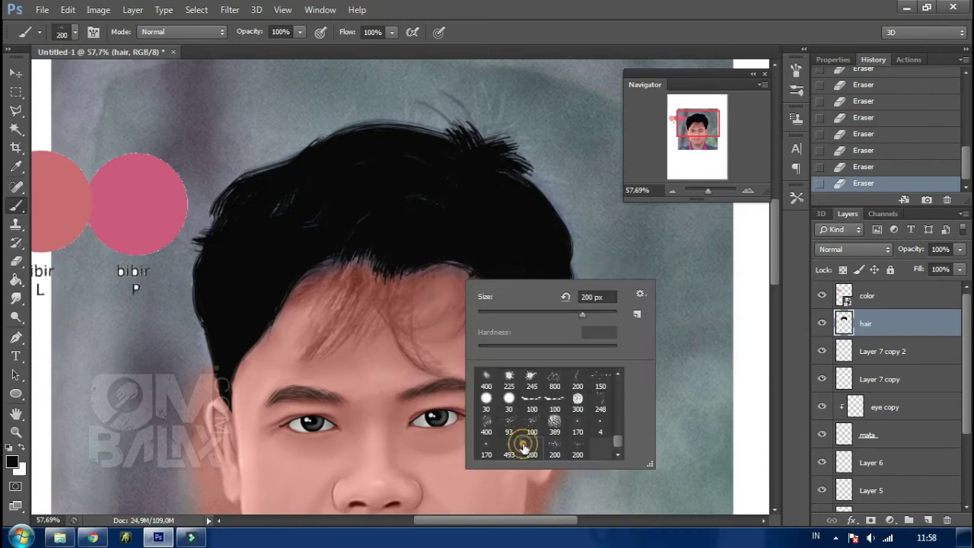
pyautogui.click(508, 323)
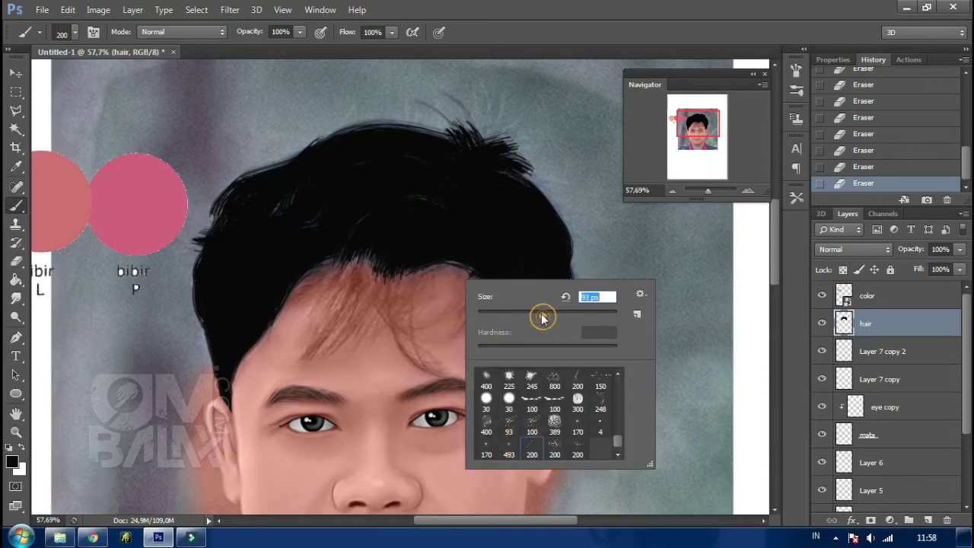
# Step: Stamp hair strands across the fringe from left to right
pyautogui.click(365, 204)
pyautogui.hotkey('ctrl', 'z')
pyautogui.click(366, 217)
pyautogui.hotkey('ctrl', 'z')
pyautogui.hotkey('ctrl', 'z')
pyautogui.click(344, 215)
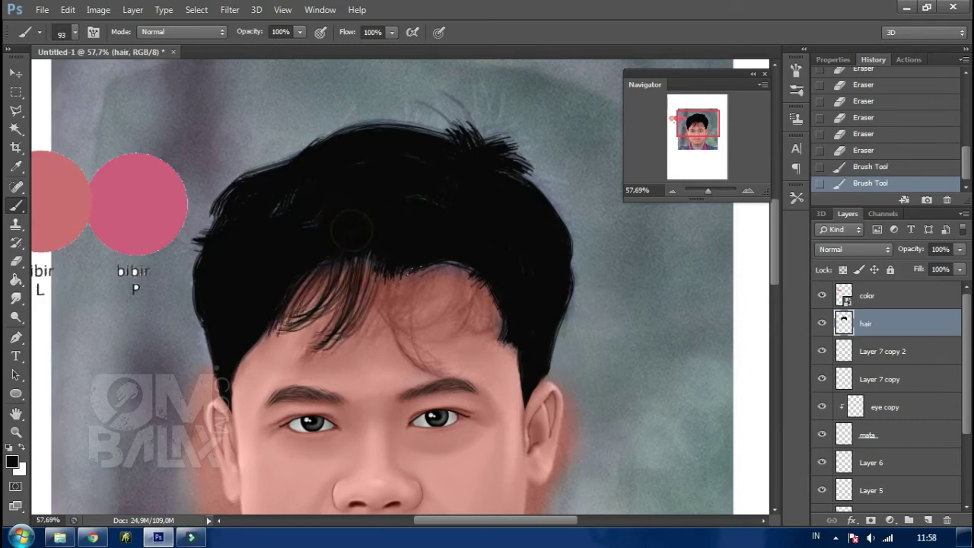
pyautogui.click(405, 232)
pyautogui.hotkey('ctrl', 'z')
pyautogui.click(384, 249)
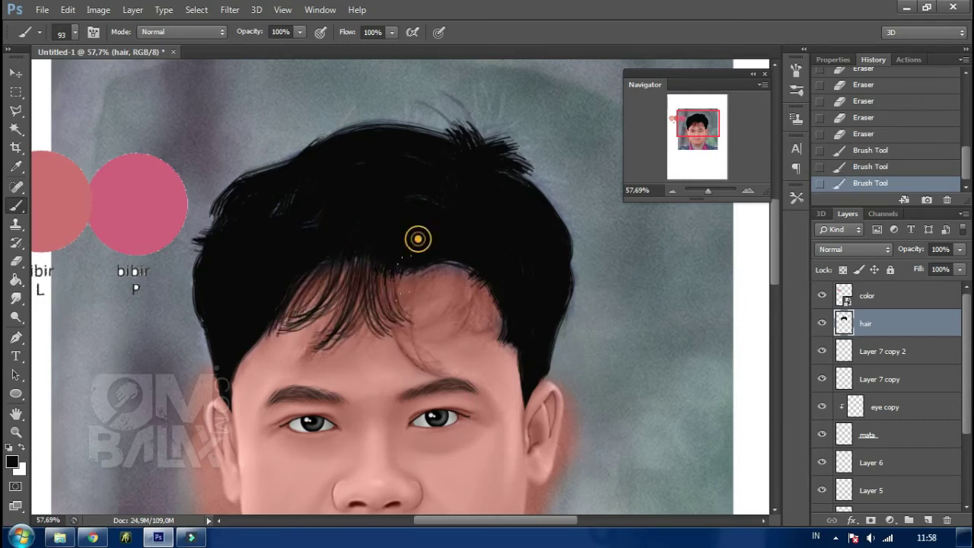
pyautogui.click(416, 237)
pyautogui.click(452, 237)
pyautogui.click(499, 265)
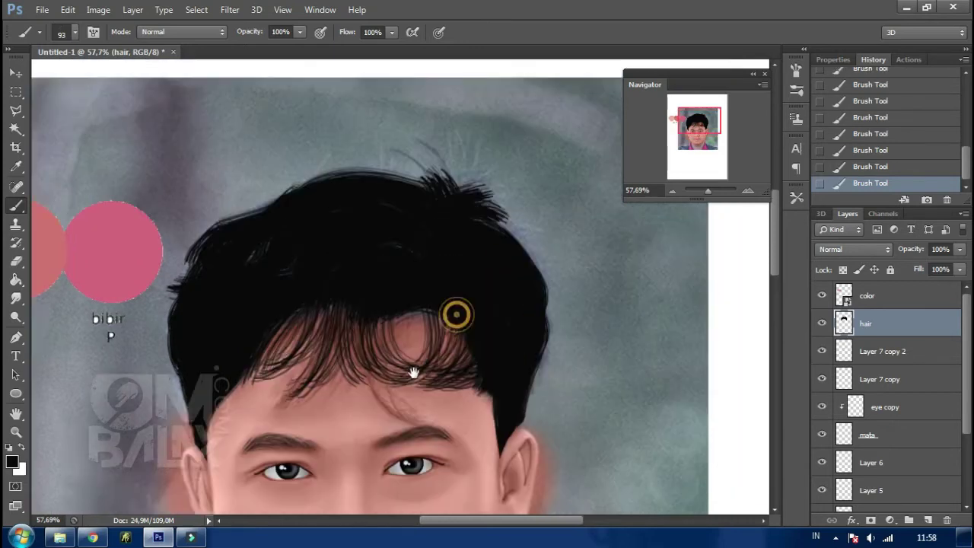
# Step: Rework the fringe strand stamp, re-placing it lower on the fringe
pyautogui.moveTo(459, 253); pyautogui.dragTo(384, 395)
pyautogui.hotkey('ctrl', 'alt', 'z')
pyautogui.hotkey('ctrl', 'alt', 'z')
pyautogui.hotkey('ctrl', 'shift', 'z')
pyautogui.hotkey('ctrl', 'shift', 'z')
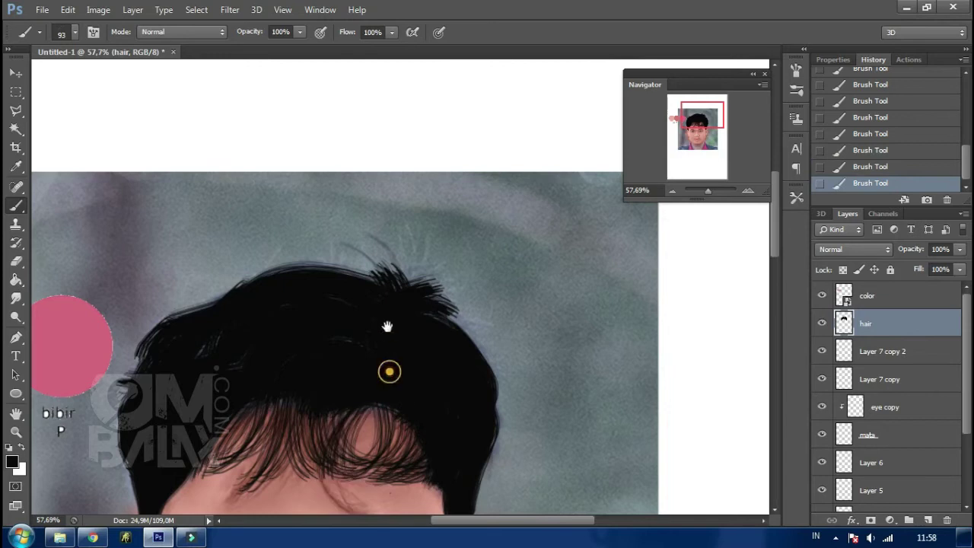
pyautogui.scroll(-3, 385, 365)
pyautogui.hotkey('ctrl', 'z')
pyautogui.click(377, 281)
pyautogui.hotkey('ctrl', 'z')
pyautogui.click(367, 283)
pyautogui.scroll(4, 299, 274)
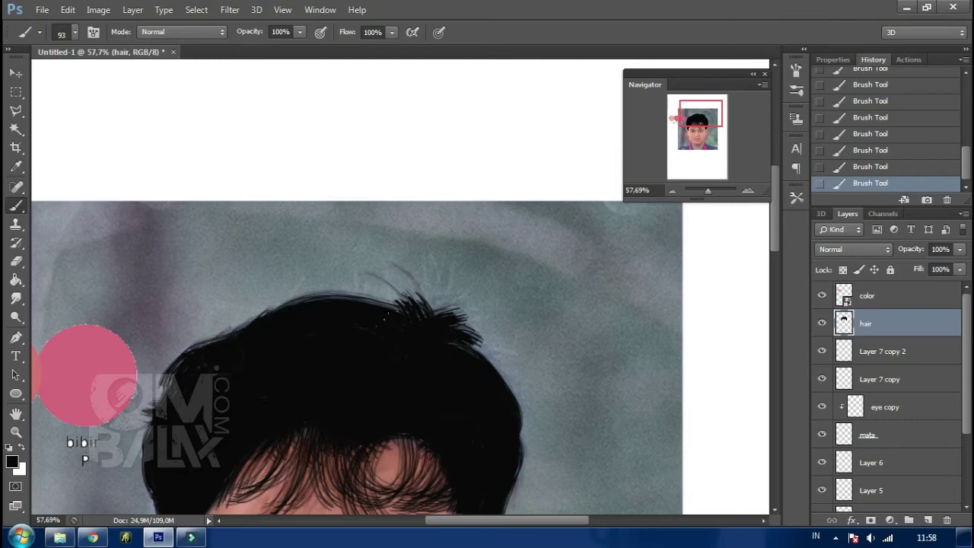
# Step: Paint fine dark strands at the hair's top-right and darken the upper-left edge
pyautogui.moveTo(416, 331)
pyautogui.mouseDown()
pyautogui.moveTo(398, 227)
pyautogui.moveTo(426, 183)
pyautogui.mouseUp()
pyautogui.moveTo(411, 238)
pyautogui.mouseDown()
pyautogui.moveTo(475, 225)
pyautogui.moveTo(483, 275)
pyautogui.moveTo(464, 289)
pyautogui.moveTo(487, 334)
pyautogui.moveTo(495, 386)
pyautogui.mouseUp()
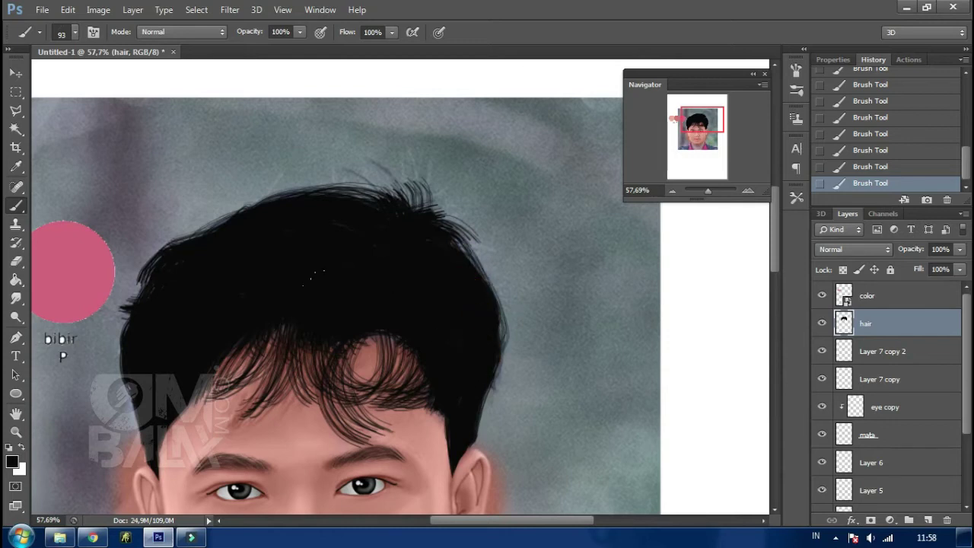
pyautogui.moveTo(177, 259)
pyautogui.mouseDown()
pyautogui.moveTo(283, 211)
pyautogui.moveTo(161, 269)
pyautogui.moveTo(121, 365)
pyautogui.mouseUp()
# Step: Erase stray hair over the right eyebrow with a 108 px eraser and add new Layer 7 above 'hair'
pyautogui.click(16, 261)
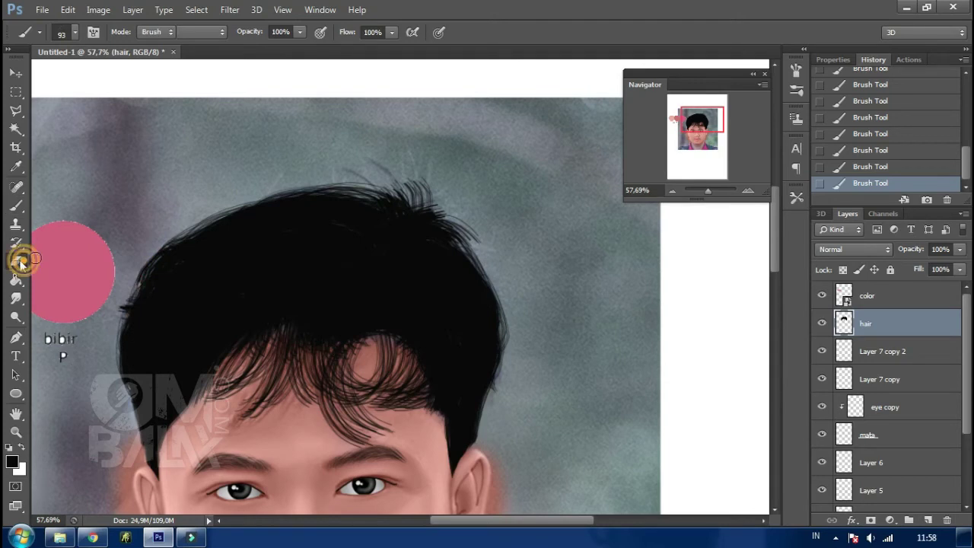
pyautogui.rightClick(352, 271)
pyautogui.moveTo(394, 303); pyautogui.dragTo(407, 303)
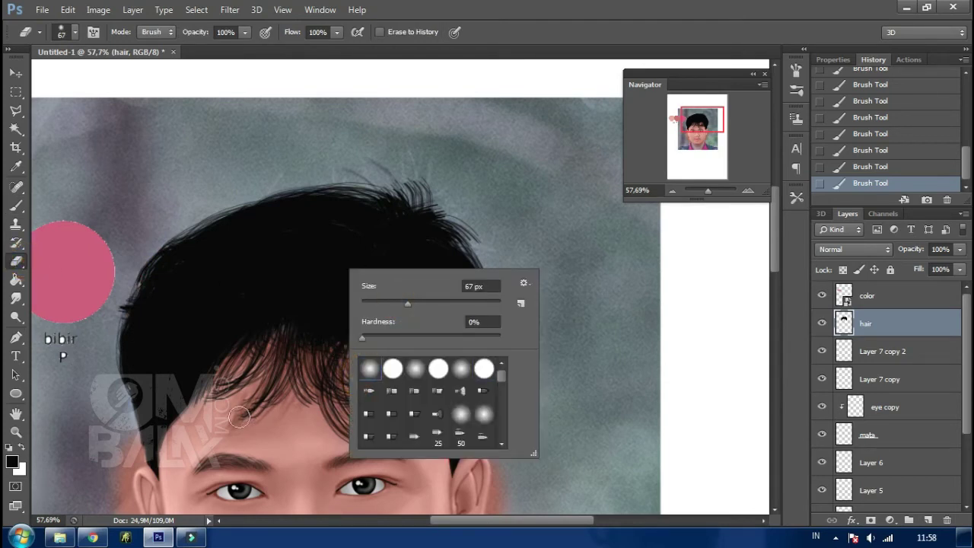
pyautogui.click(239, 417)
pyautogui.rightClick(365, 287)
pyautogui.moveTo(418, 315); pyautogui.dragTo(448, 315)
pyautogui.press('Return')
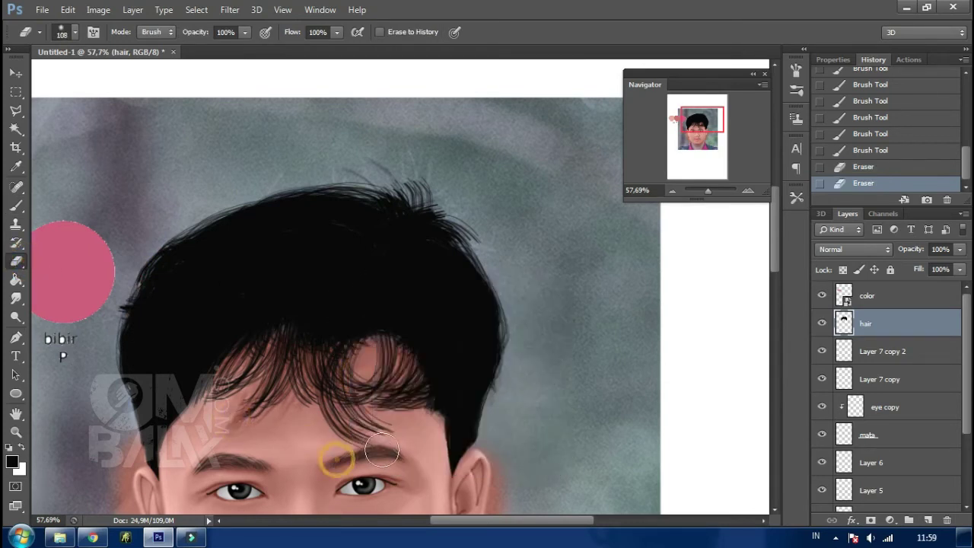
pyautogui.click(333, 449)
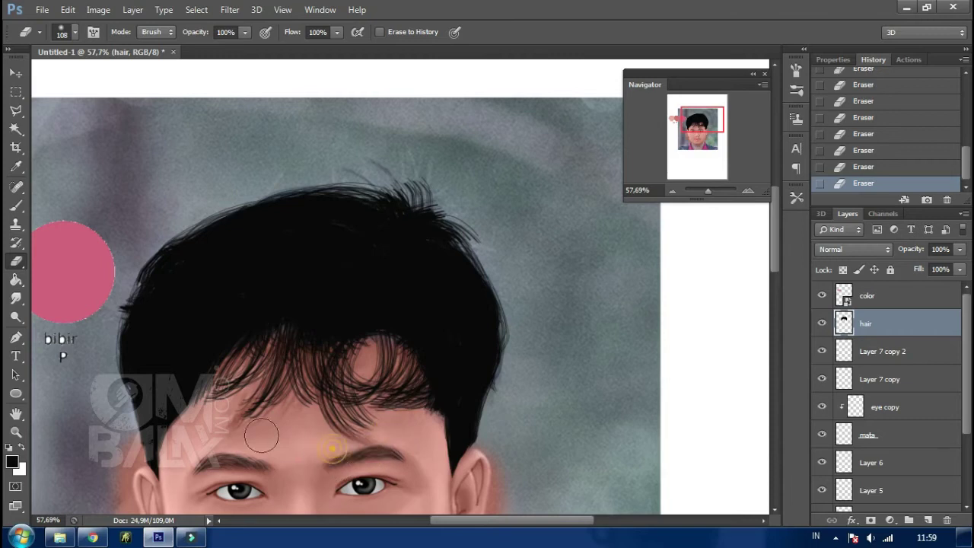
pyautogui.click(929, 522)
# Step: Set the foreground colour to grey 767676 and switch to the Brush
pyautogui.press('i')
pyautogui.click(12, 462)
pyautogui.click(321, 378)
pyautogui.moveTo(321, 378); pyautogui.dragTo(308, 413)
pyautogui.click(653, 307)
pyautogui.press('b')
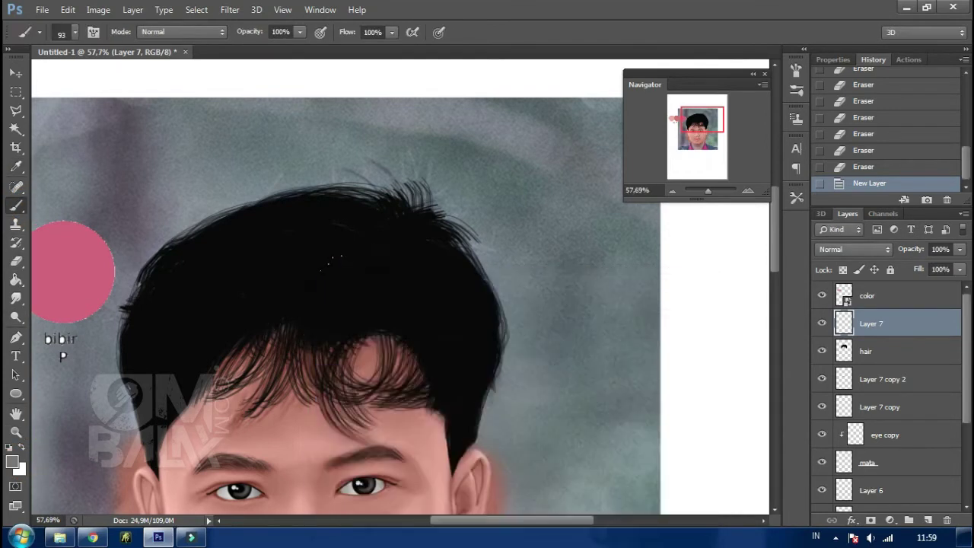
pyautogui.rightClick(342, 261)
pyautogui.press('Return')
# Step: Paint an arched grey highlight streak across the top of the hair
pyautogui.moveTo(376, 242); pyautogui.dragTo(272, 305)
pyautogui.hotkey('ctrl', 'z')
pyautogui.moveTo(393, 287); pyautogui.dragTo(301, 343)
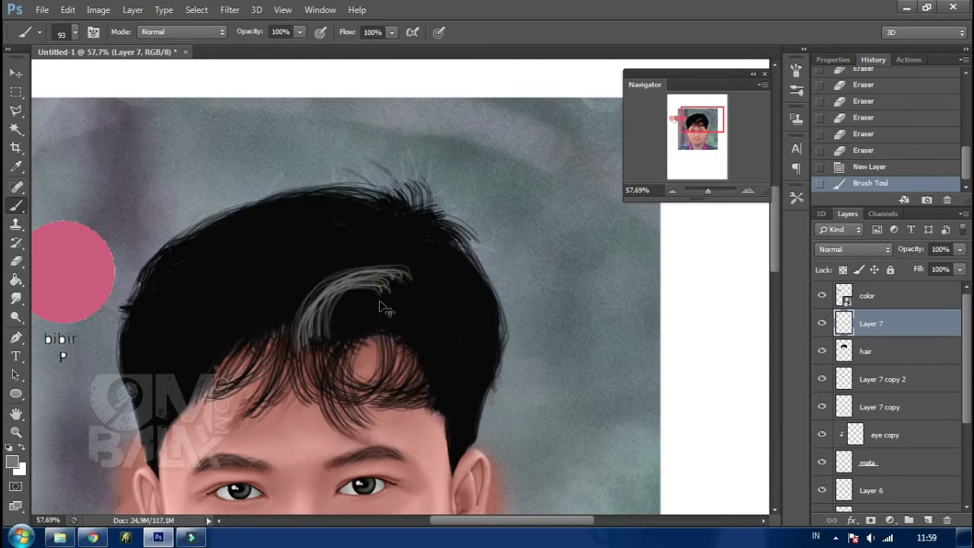
pyautogui.hotkey('ctrl', 'z')
pyautogui.hotkey('ctrl', 'z')
pyautogui.hotkey('ctrl', 'z')
pyautogui.moveTo(263, 229); pyautogui.dragTo(346, 265)
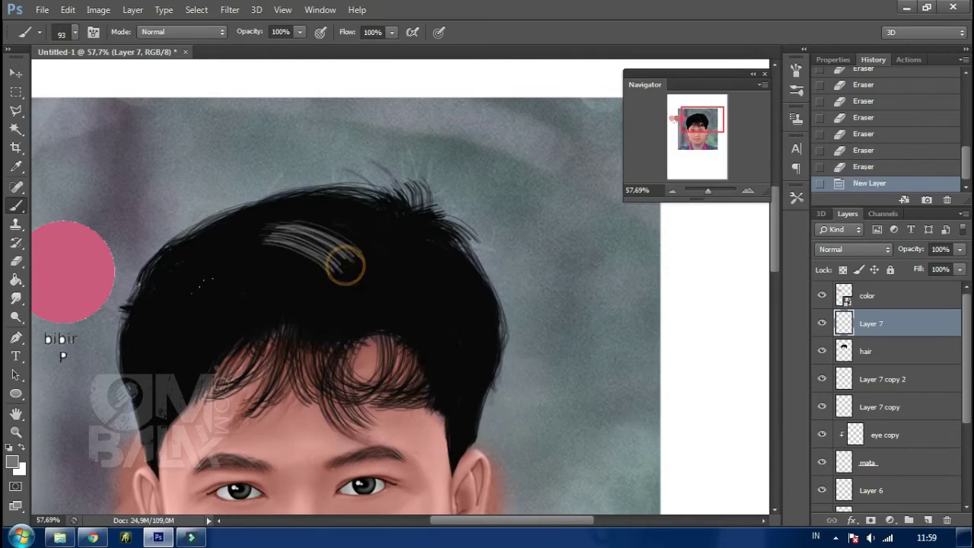
pyautogui.hotkey('ctrl', 'z')
pyautogui.moveTo(217, 261); pyautogui.dragTo(363, 254)
# Step: Erase the right part of the grey streak
pyautogui.click(16, 261)
pyautogui.rightClick(314, 264)
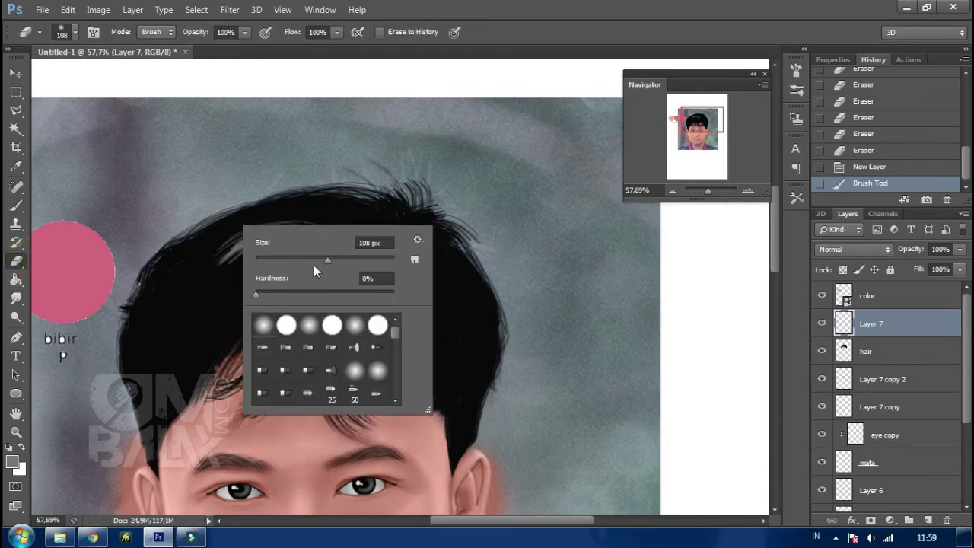
pyautogui.click(216, 249)
pyautogui.moveTo(213, 252)
pyautogui.mouseDown()
pyautogui.moveTo(366, 243)
pyautogui.moveTo(328, 297)
pyautogui.mouseUp()
pyautogui.moveTo(265, 269); pyautogui.dragTo(302, 279)
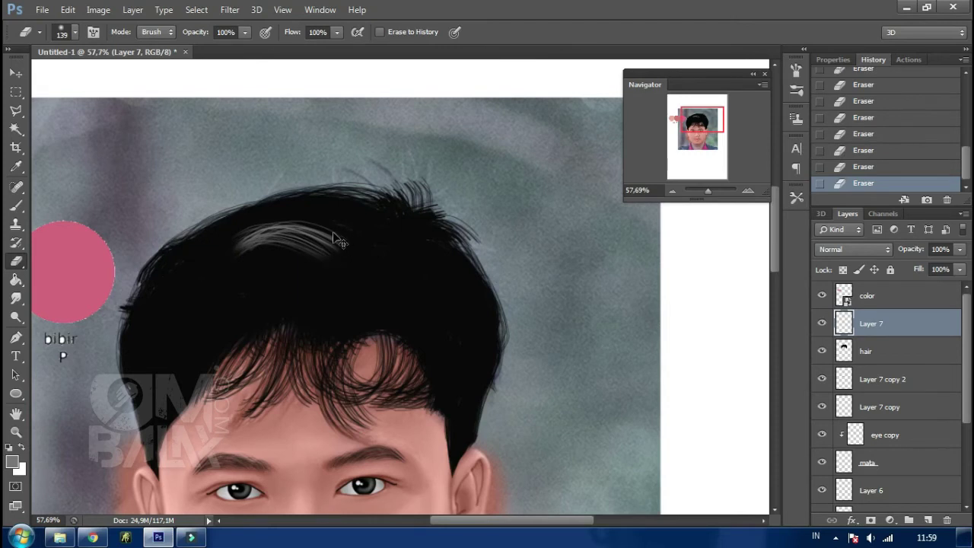
# Step: Rotate the grey streak about -37° and move it down-left toward the fringe
pyautogui.hotkey('ctrl', 't')
pyautogui.moveTo(398, 255); pyautogui.dragTo(411, 194)
pyautogui.moveTo(326, 293)
pyautogui.mouseDown()
pyautogui.moveTo(422, 320)
pyautogui.moveTo(401, 255)
pyautogui.mouseUp()
# Step: Place a streak copy on the hair top, rotated about 37.7° and warped at its left end
pyautogui.press('Return')
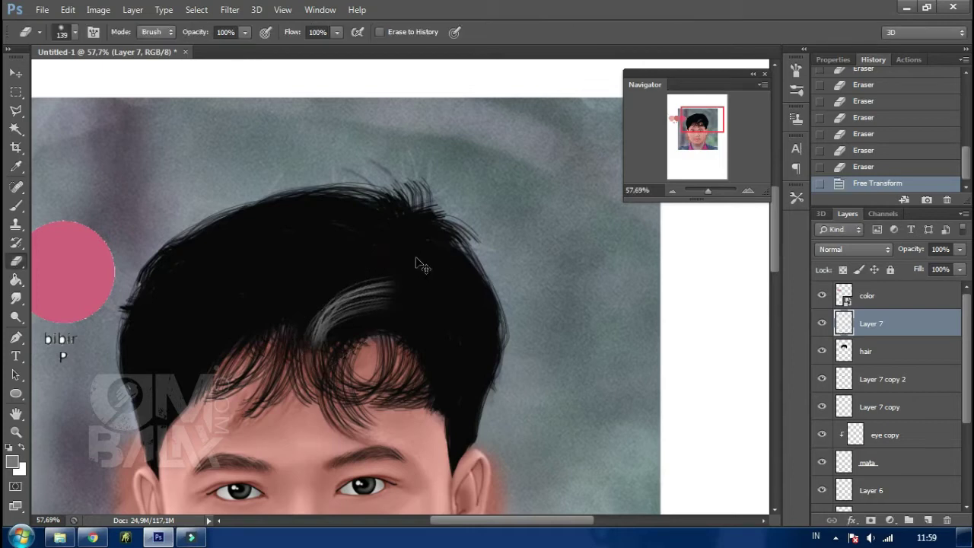
pyautogui.hotkey('ctrl', 'j')
pyautogui.moveTo(397, 280); pyautogui.dragTo(351, 261)
pyautogui.hotkey('ctrl', 't')
pyautogui.moveTo(446, 250); pyautogui.dragTo(411, 320)
pyautogui.moveTo(358, 304); pyautogui.dragTo(388, 217)
pyautogui.moveTo(456, 200); pyautogui.dragTo(459, 225)
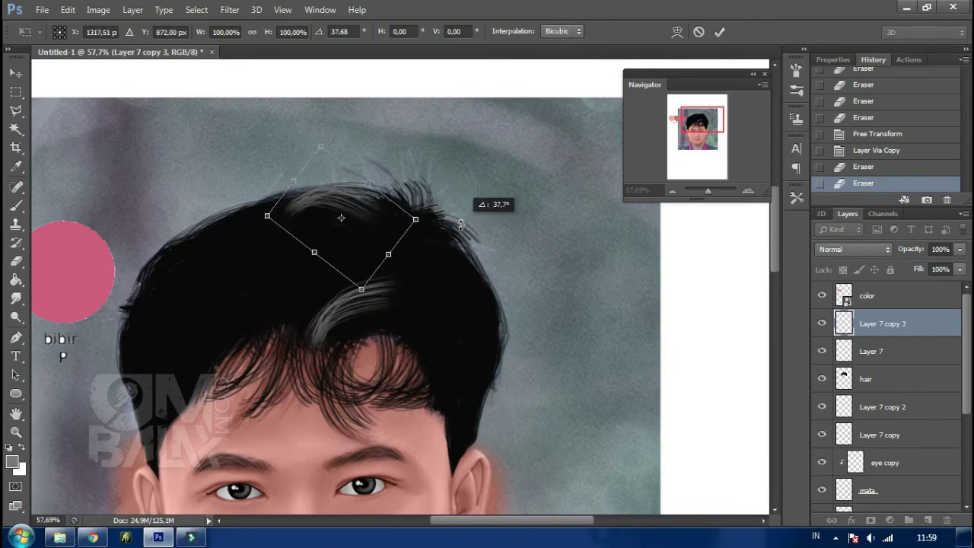
pyautogui.click(674, 32)
pyautogui.moveTo(267, 215); pyautogui.dragTo(253, 222)
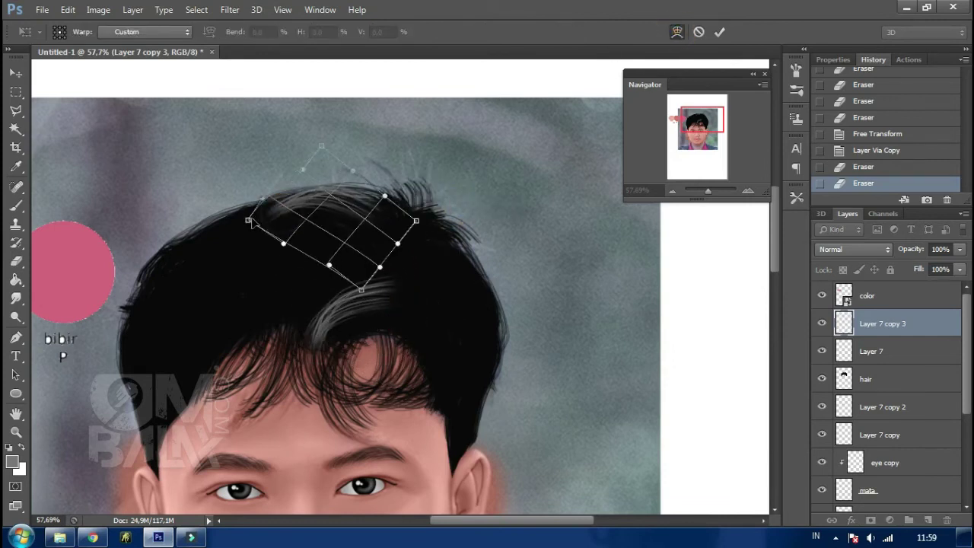
pyautogui.press('Return')
# Step: Duplicate the streak down-right, scaling, rotating and skewing it over the fringe curl
pyautogui.press('e')
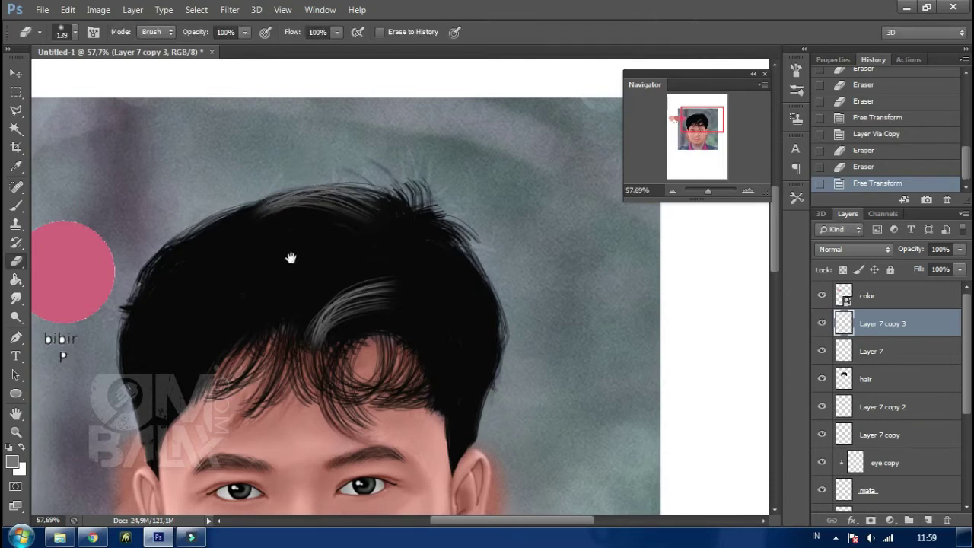
pyautogui.moveTo(708, 199); pyautogui.dragTo(712, 200)
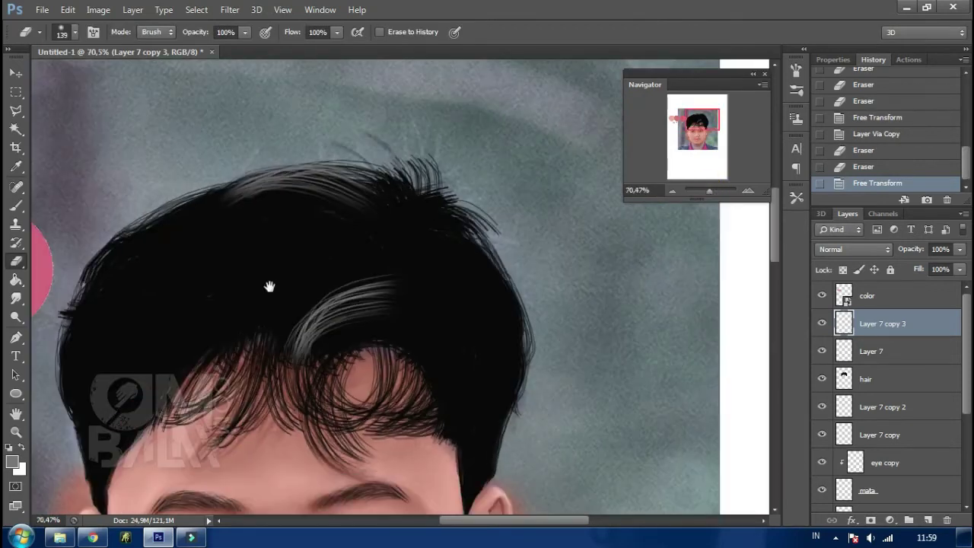
pyautogui.click(17, 74)
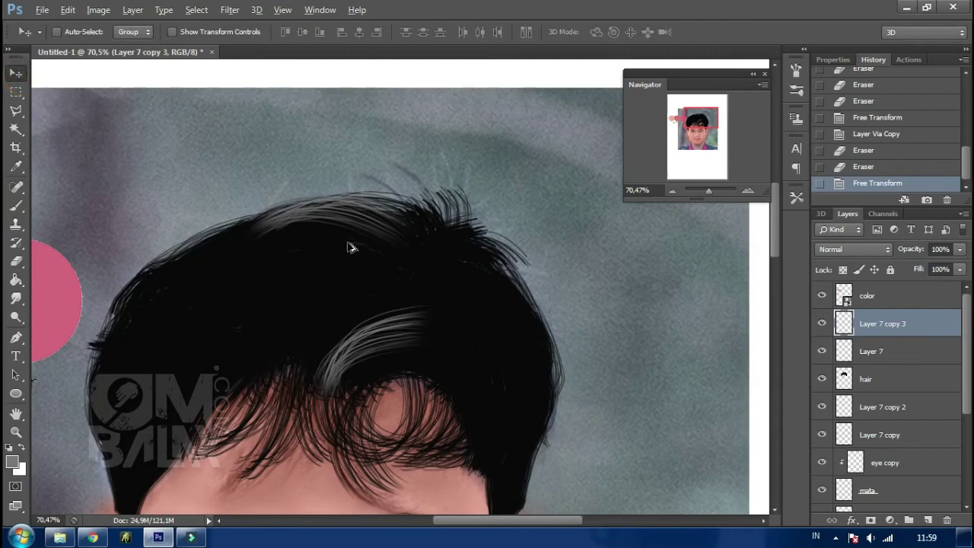
pyautogui.moveTo(348, 248); pyautogui.dragTo(430, 335)
pyautogui.hotkey('ctrl', 't')
pyautogui.moveTo(504, 335)
pyautogui.mouseDown()
pyautogui.moveTo(487, 288)
pyautogui.moveTo(496, 304)
pyautogui.moveTo(524, 242)
pyautogui.moveTo(532, 259)
pyautogui.mouseUp()
pyautogui.moveTo(422, 332); pyautogui.dragTo(461, 359)
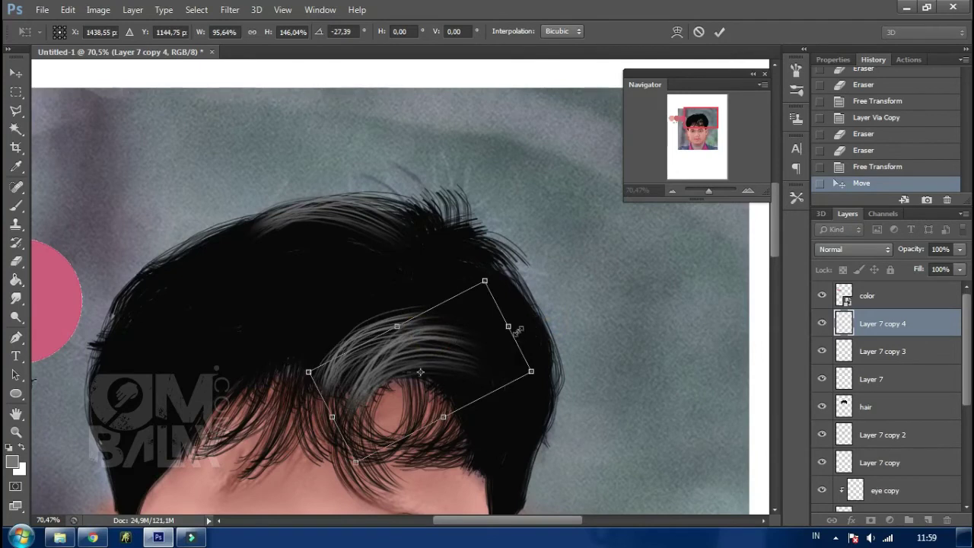
pyautogui.moveTo(497, 329); pyautogui.dragTo(479, 343)
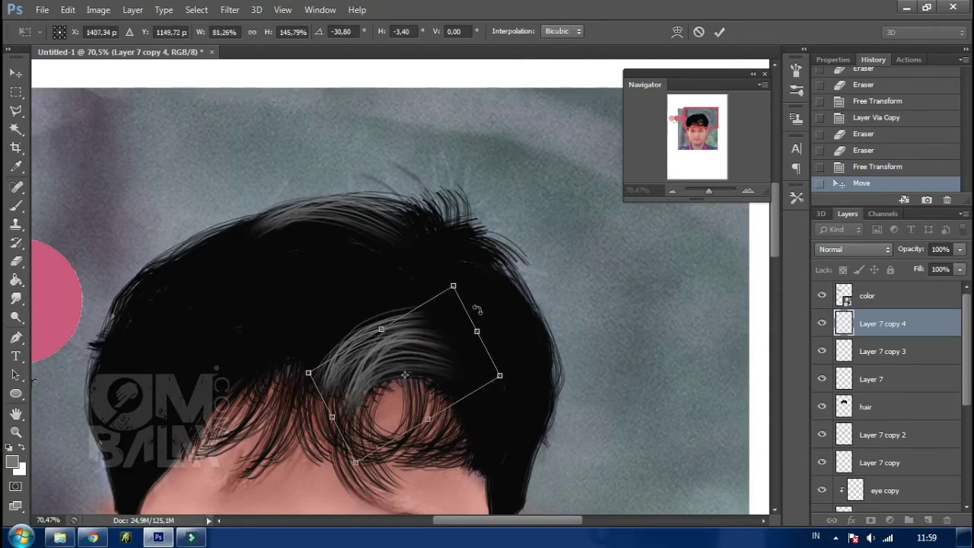
pyautogui.press('Return')
# Step: Move a strand copy about 2.47 cm left and distort it to fit the left hair
pyautogui.moveTo(417, 346)
pyautogui.mouseDown()
pyautogui.moveTo(260, 346)
pyautogui.moveTo(220, 332)
pyautogui.moveTo(204, 318)
pyautogui.moveTo(213, 311)
pyautogui.moveTo(191, 255)
pyautogui.moveTo(276, 280)
pyautogui.moveTo(311, 254)
pyautogui.moveTo(269, 288)
pyautogui.mouseUp()
pyautogui.hotkey('ctrl', 't')
pyautogui.moveTo(130, 379); pyautogui.dragTo(102, 375)
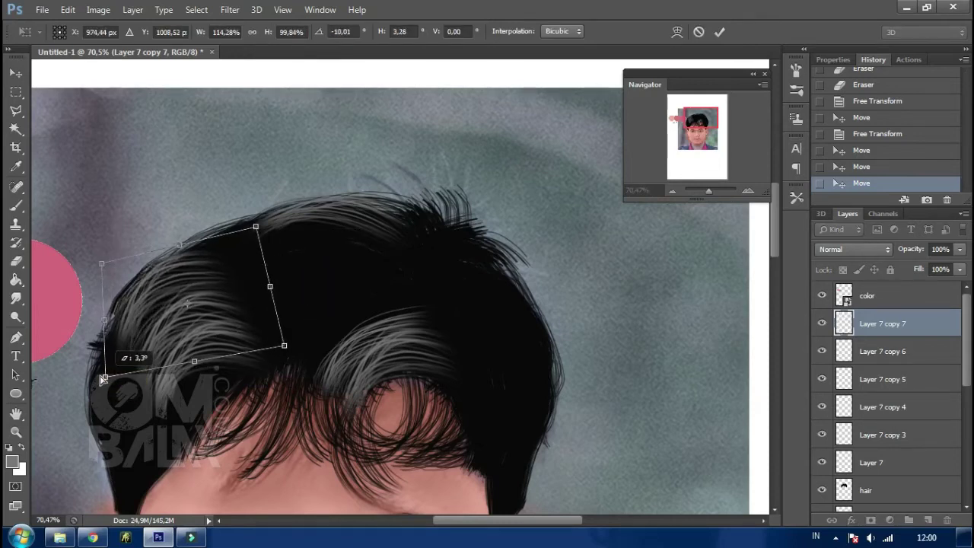
pyautogui.press('Return')
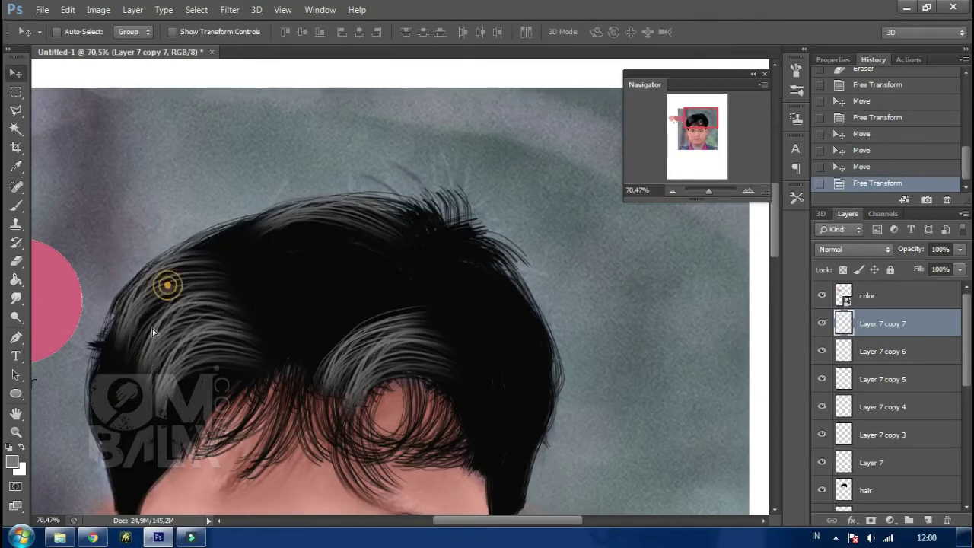
# Step: Add another copy on the left hair, shrunk to about 78% and rotated about -36°
pyautogui.moveTo(152, 332); pyautogui.dragTo(171, 335)
pyautogui.hotkey('ctrl', 't')
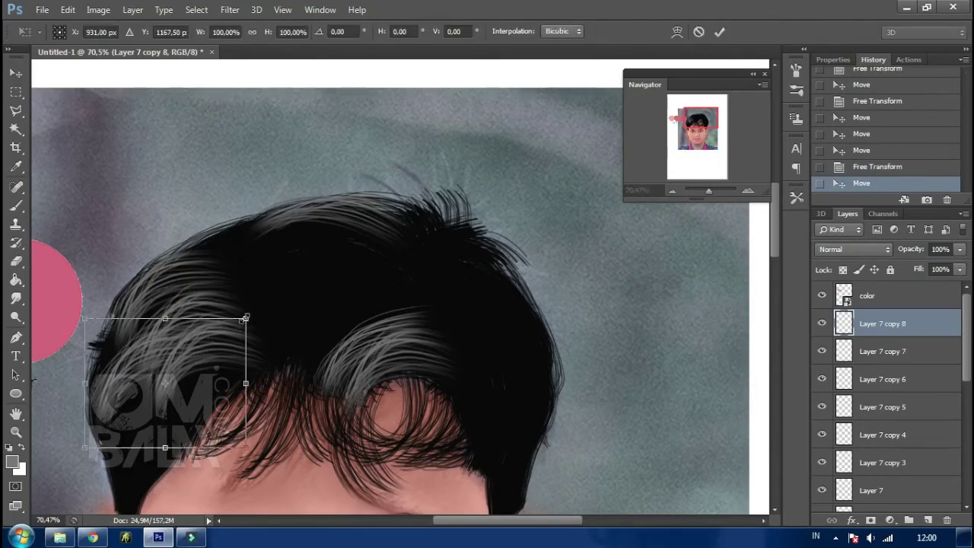
pyautogui.moveTo(245, 318); pyautogui.dragTo(221, 304)
pyautogui.moveTo(256, 342); pyautogui.dragTo(229, 289)
pyautogui.moveTo(146, 344)
pyautogui.mouseDown()
pyautogui.moveTo(152, 352)
pyautogui.moveTo(175, 346)
pyautogui.mouseUp()
pyautogui.press('Return')
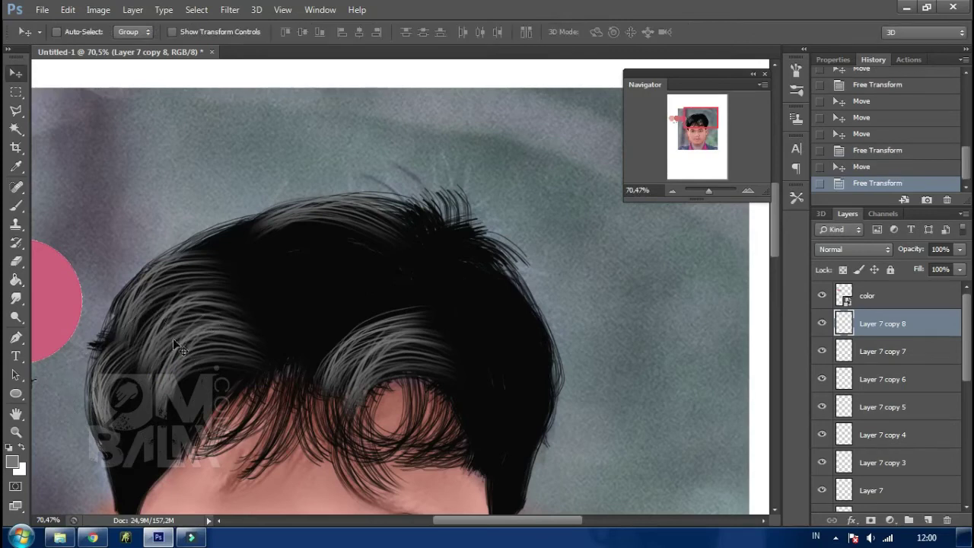
# Step: Place one more copy over the left side of the hair, unflipped and rotated to -12°
pyautogui.moveTo(116, 367)
pyautogui.mouseDown()
pyautogui.moveTo(148, 402)
pyautogui.moveTo(308, 403)
pyautogui.moveTo(359, 387)
pyautogui.moveTo(196, 415)
pyautogui.mouseUp()
pyautogui.hotkey('ctrl', 't')
pyautogui.moveTo(322, 348)
pyautogui.mouseDown()
pyautogui.moveTo(297, 370)
pyautogui.moveTo(203, 375)
pyautogui.moveTo(142, 396)
pyautogui.mouseUp()
pyautogui.moveTo(229, 384)
pyautogui.mouseDown()
pyautogui.moveTo(214, 411)
pyautogui.moveTo(174, 428)
pyautogui.mouseUp()
pyautogui.moveTo(70, 441)
pyautogui.mouseDown()
pyautogui.moveTo(160, 389)
pyautogui.moveTo(162, 325)
pyautogui.mouseUp()
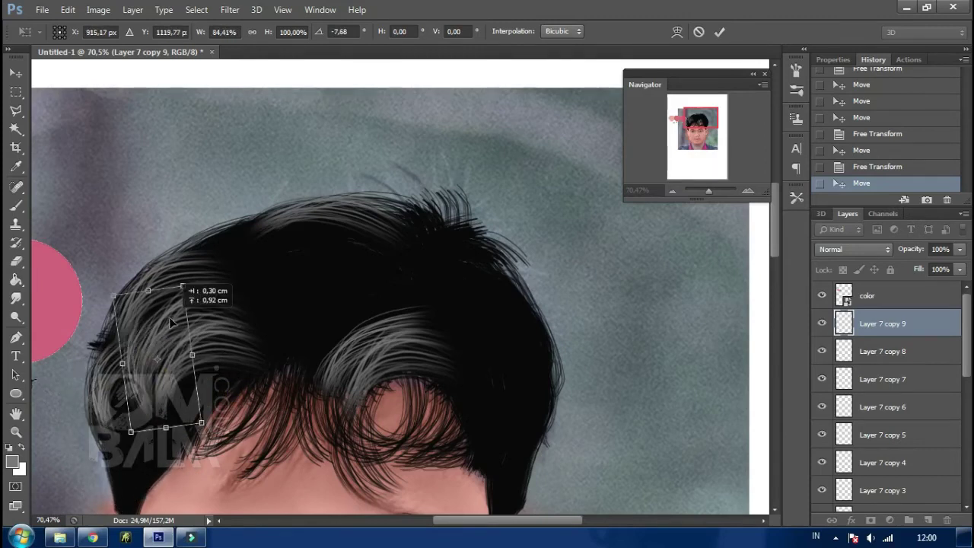
pyautogui.moveTo(174, 388); pyautogui.dragTo(185, 358)
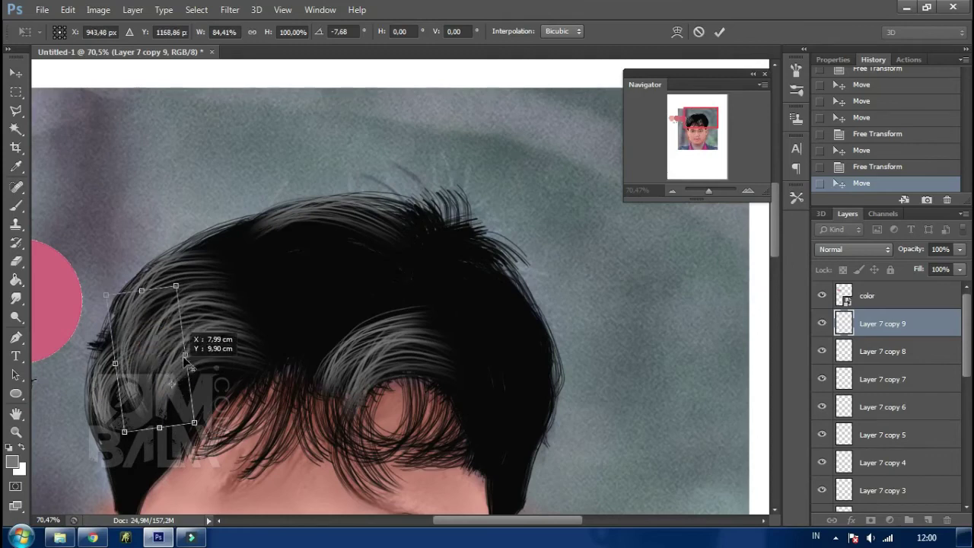
pyautogui.press('Return')
# Step: Add two strand copies across the hair, moving and rotating them down-right
pyautogui.hotkey('ctrl', 'j')
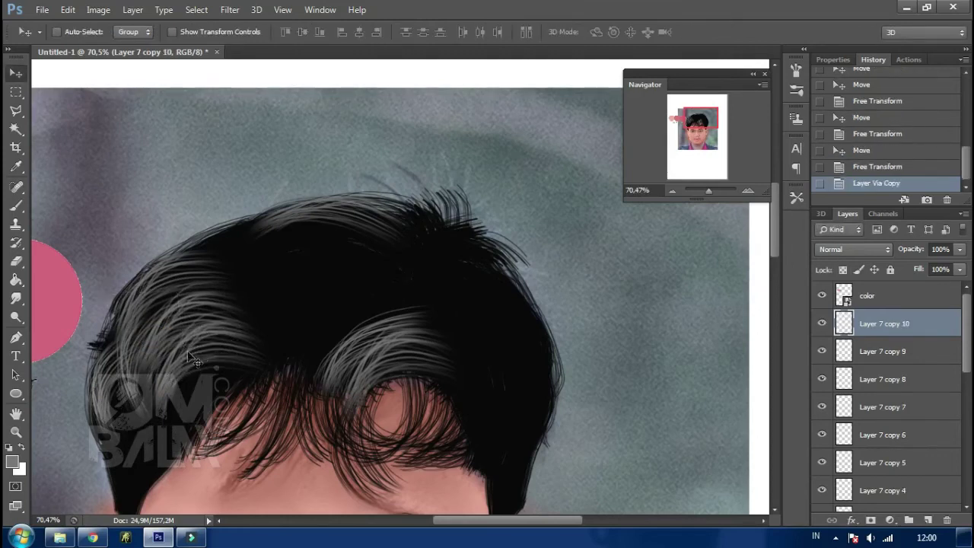
pyautogui.hotkey('ctrl', 't')
pyautogui.moveTo(202, 322)
pyautogui.mouseDown()
pyautogui.moveTo(212, 394)
pyautogui.moveTo(238, 401)
pyautogui.mouseUp()
pyautogui.press('Return')
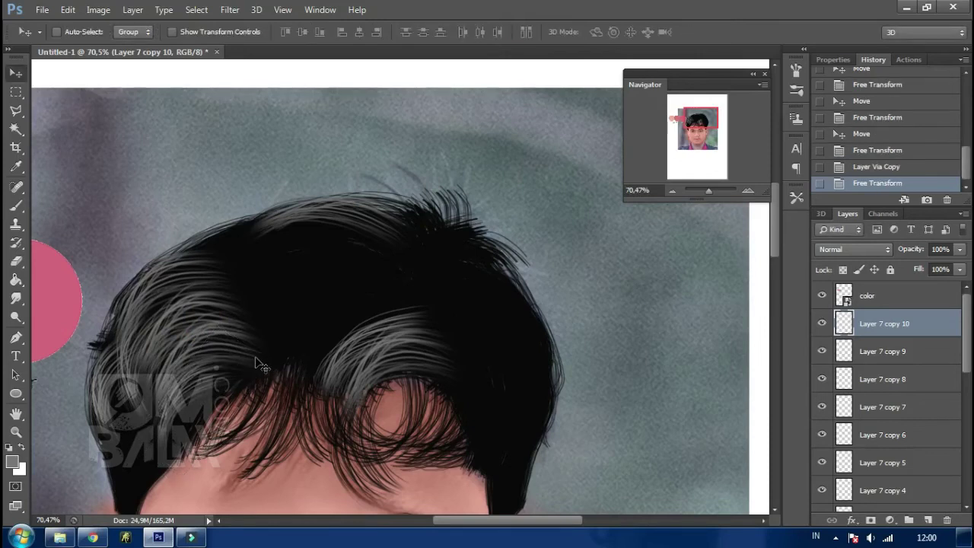
pyautogui.moveTo(224, 384)
pyautogui.mouseDown()
pyautogui.moveTo(181, 395)
pyautogui.moveTo(365, 266)
pyautogui.moveTo(383, 308)
pyautogui.mouseUp()
pyautogui.hotkey('ctrl', 't')
pyautogui.moveTo(345, 281); pyautogui.dragTo(410, 322)
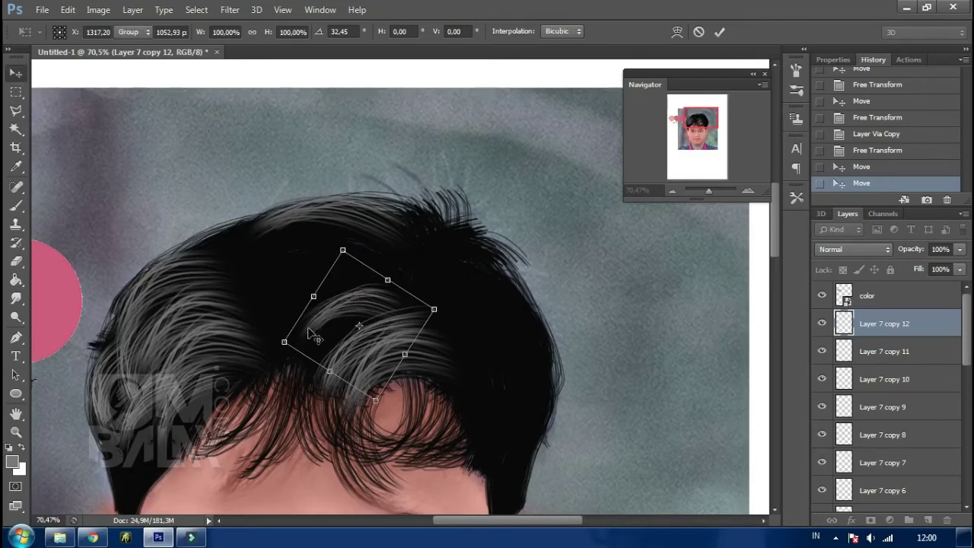
pyautogui.press('Return')
# Step: Place strand copies rotated about -28° and 23.5° over the upper-left hair
pyautogui.hotkey('ctrl', 'j')
pyautogui.hotkey('ctrl', 't')
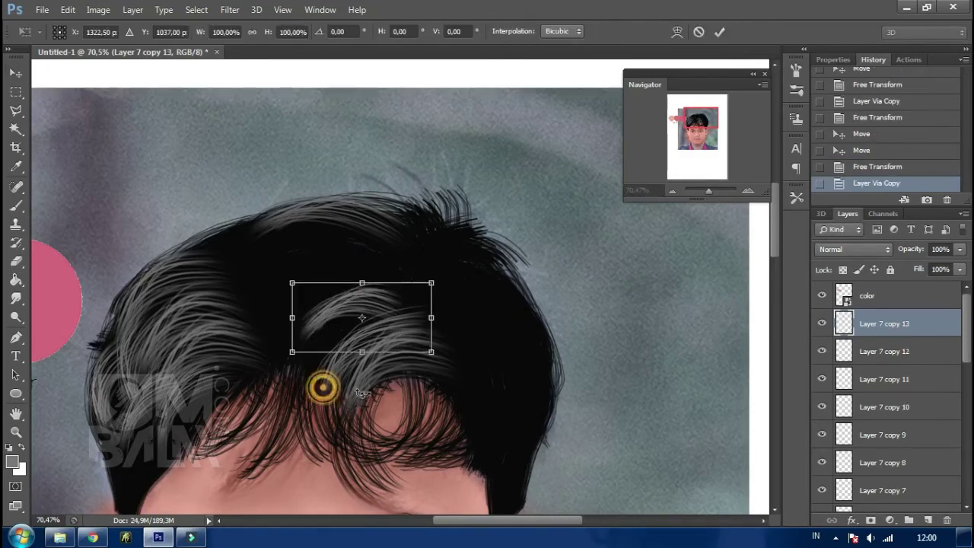
pyautogui.moveTo(363, 393); pyautogui.dragTo(398, 383)
pyautogui.moveTo(388, 320)
pyautogui.mouseDown()
pyautogui.moveTo(356, 358)
pyautogui.moveTo(268, 300)
pyautogui.moveTo(291, 307)
pyautogui.mouseUp()
pyautogui.press('Return')
pyautogui.hotkey('ctrl', 't')
pyautogui.moveTo(373, 294); pyautogui.dragTo(377, 320)
pyautogui.moveTo(283, 321); pyautogui.dragTo(281, 294)
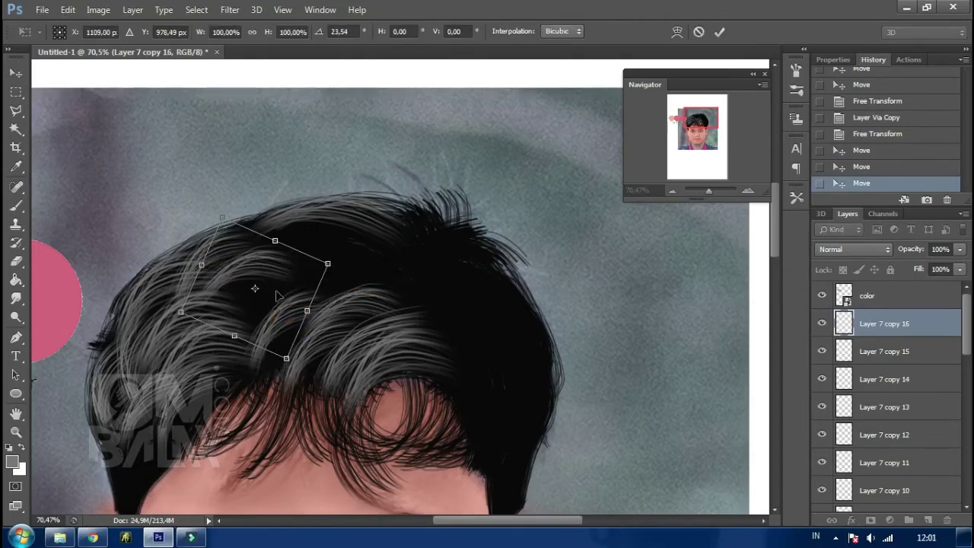
pyautogui.press('Return')
# Step: Add strand copies rotated about -26° and 91° onto the hair
pyautogui.hotkey('ctrl', 'j')
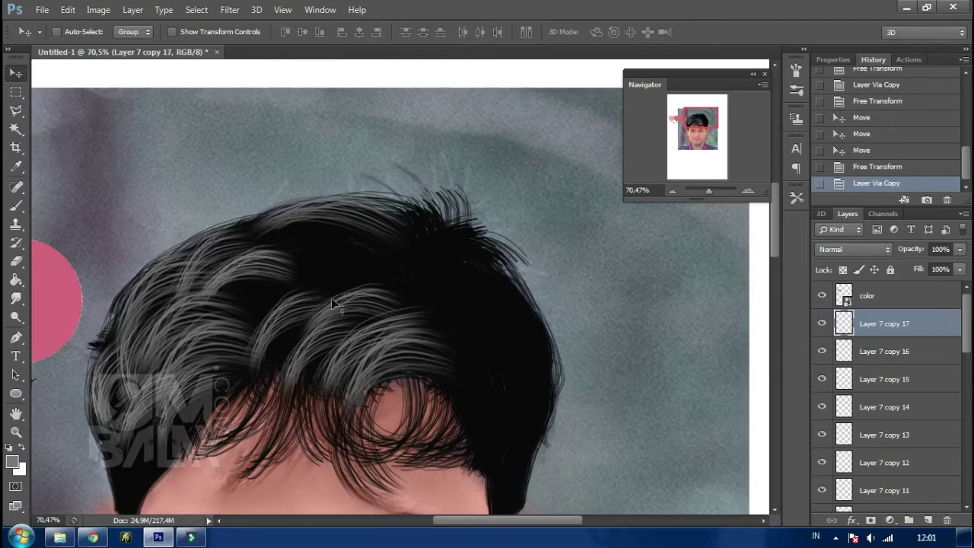
pyautogui.hotkey('ctrl', 't')
pyautogui.moveTo(398, 289); pyautogui.dragTo(358, 228)
pyautogui.moveTo(290, 287)
pyautogui.mouseDown()
pyautogui.moveTo(320, 276)
pyautogui.moveTo(456, 304)
pyautogui.moveTo(388, 364)
pyautogui.mouseUp()
pyautogui.press('Return')
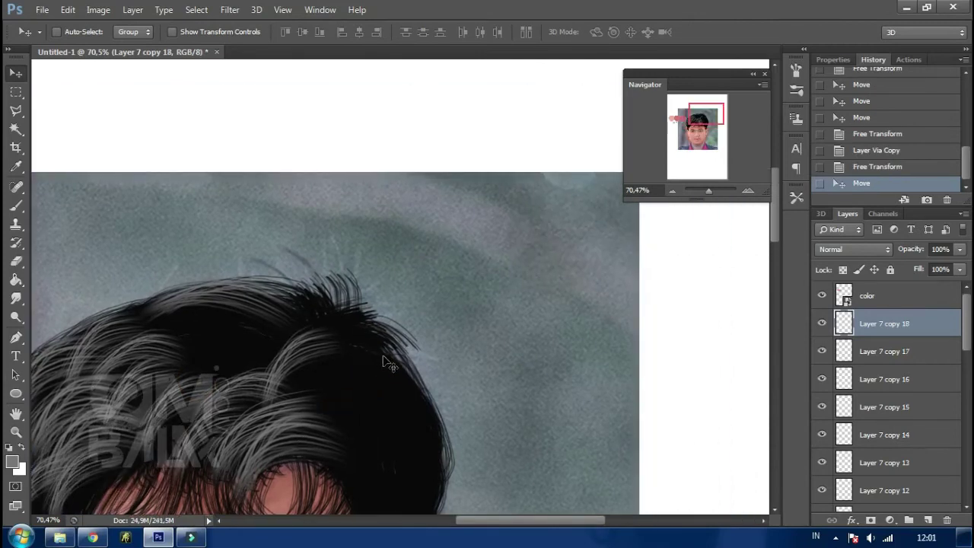
pyautogui.hotkey('ctrl', 't')
pyautogui.moveTo(431, 300); pyautogui.dragTo(380, 415)
pyautogui.moveTo(357, 338); pyautogui.dragTo(354, 361)
pyautogui.press('Return')
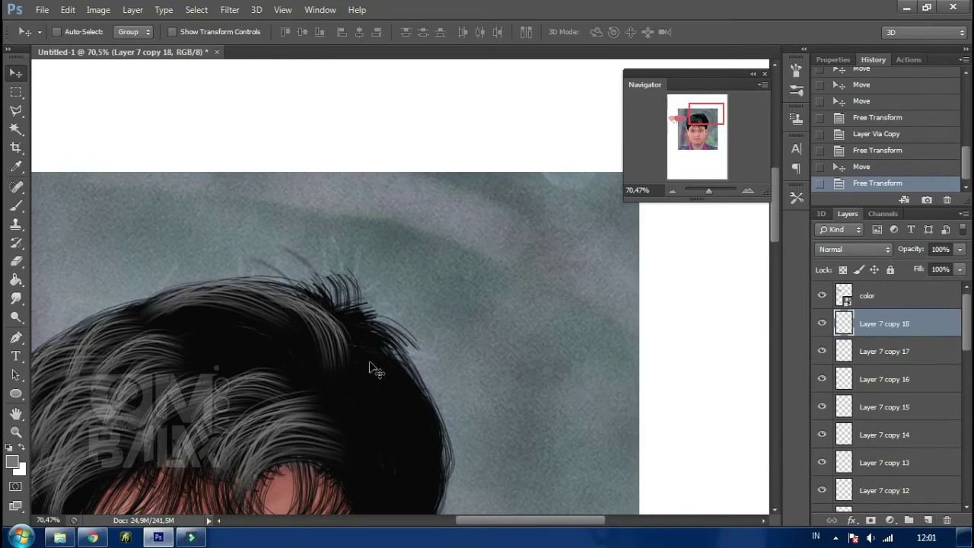
# Step: Place further copies rotated about -33° and -16° on the hair, and move another across
pyautogui.hotkey('ctrl', 'j')
pyautogui.hotkey('ctrl', 't')
pyautogui.moveTo(446, 348); pyautogui.dragTo(476, 252)
pyautogui.moveTo(335, 350)
pyautogui.mouseDown()
pyautogui.moveTo(331, 392)
pyautogui.moveTo(340, 381)
pyautogui.moveTo(342, 391)
pyautogui.moveTo(278, 326)
pyautogui.mouseUp()
pyautogui.press('Return')
pyautogui.hotkey('ctrl', 'j')
pyautogui.hotkey('ctrl', 't')
pyautogui.moveTo(411, 335); pyautogui.dragTo(445, 275)
pyautogui.moveTo(279, 350); pyautogui.dragTo(279, 346)
pyautogui.press('Return')
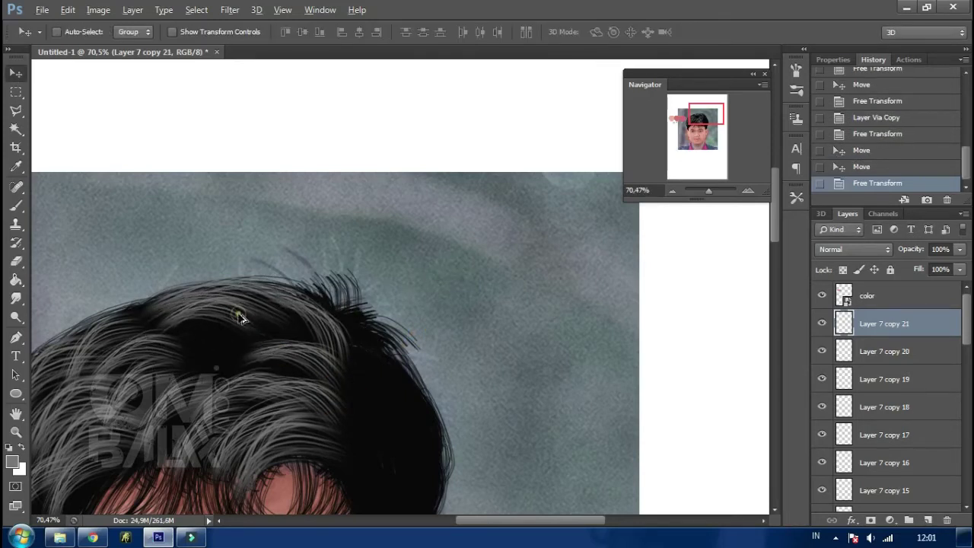
pyautogui.moveTo(240, 318)
pyautogui.mouseDown()
pyautogui.moveTo(320, 343)
pyautogui.moveTo(265, 373)
pyautogui.moveTo(274, 328)
pyautogui.moveTo(303, 341)
pyautogui.mouseUp()
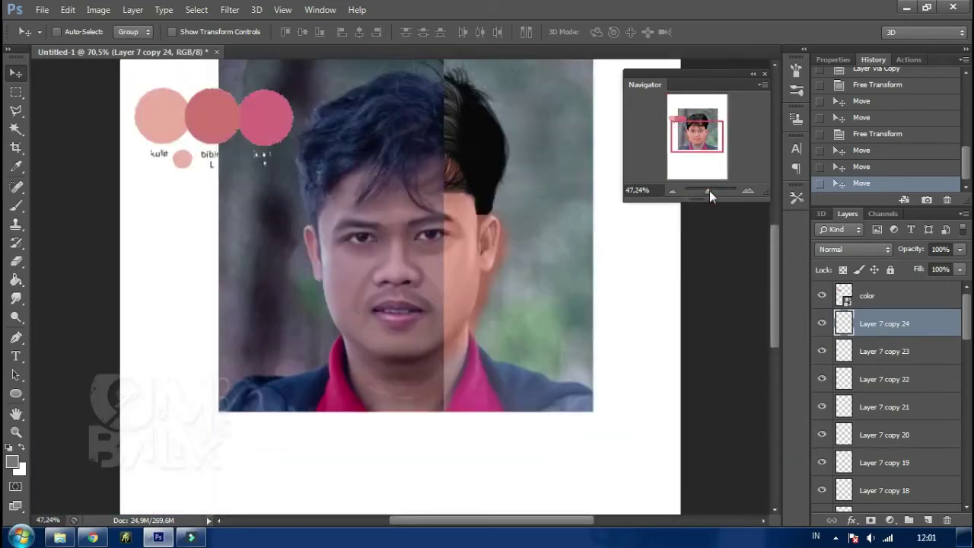
# Step: Zoom out to review the portrait's hair and switch to the Brush tool
pyautogui.moveTo(710, 197); pyautogui.dragTo(710, 192)
pyautogui.moveTo(410, 352); pyautogui.dragTo(446, 363)
pyautogui.moveTo(418, 325); pyautogui.dragTo(442, 343)
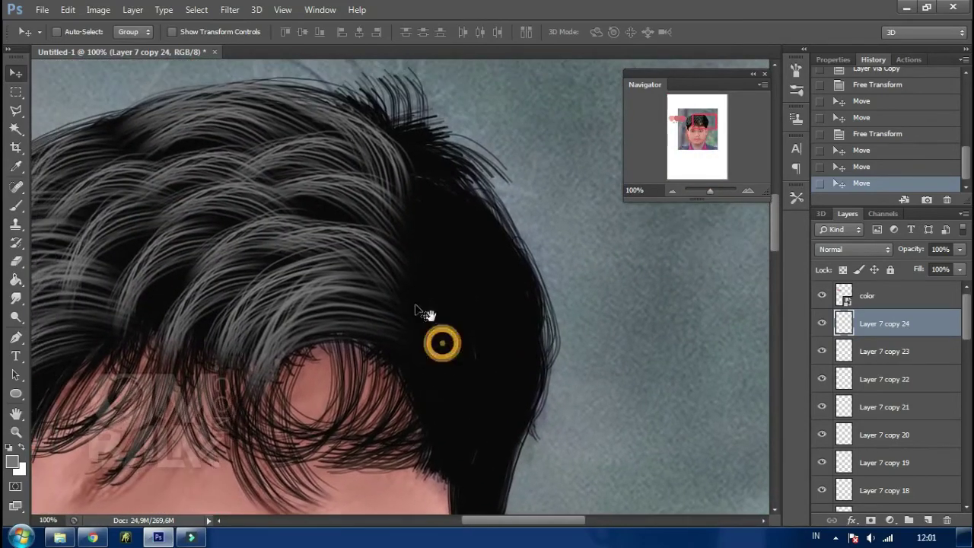
pyautogui.click(16, 205)
pyautogui.rightClick(232, 299)
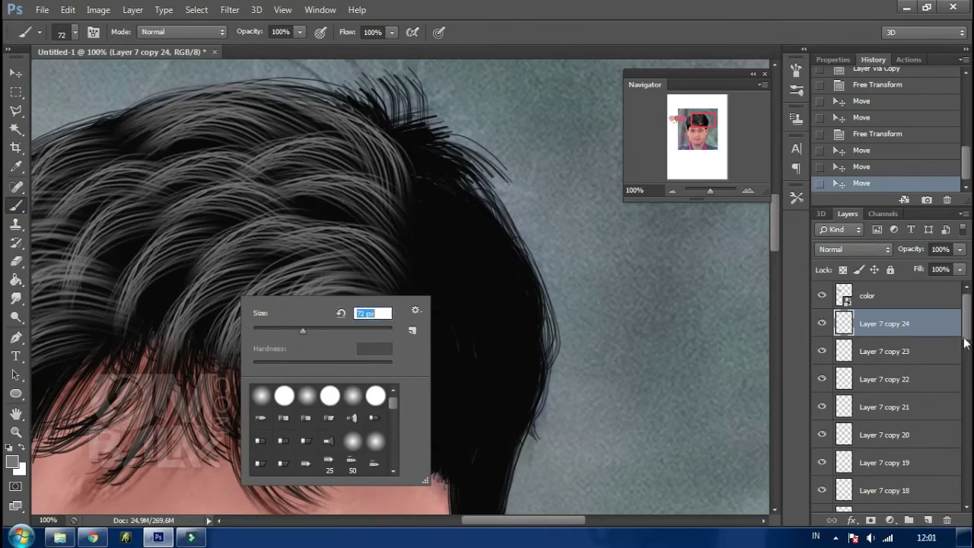
# Step: Merge all the grey strand copies down to Layer 7 into a single layer
pyautogui.moveTo(967, 328); pyautogui.dragTo(968, 380)
pyautogui.scroll(-3, 956, 409)
pyautogui.scroll(-4, 956, 409)
pyautogui.scroll(-3, 936, 426)
pyautogui.keyDown('shift'); pyautogui.click(902, 453); pyautogui.keyUp('shift')
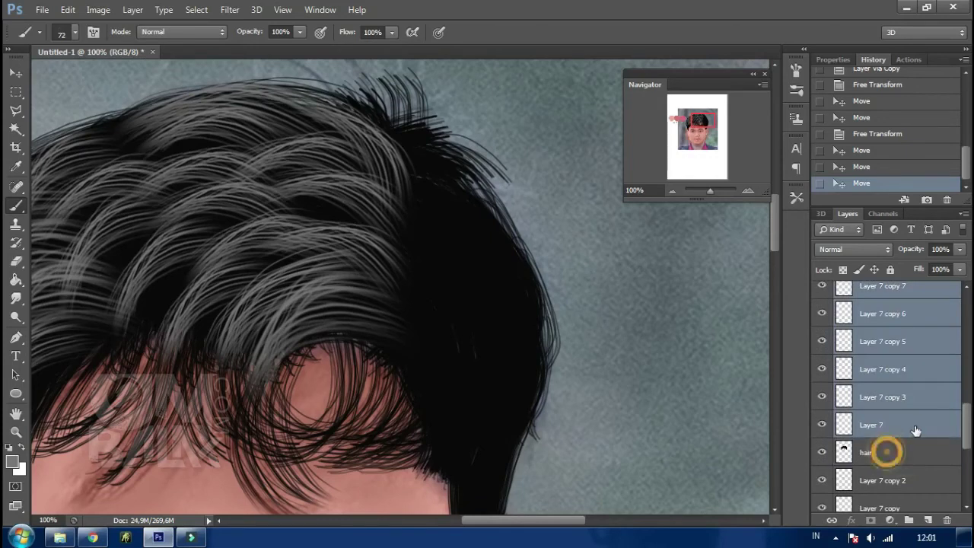
pyautogui.rightClick(901, 439)
pyautogui.click(678, 391)
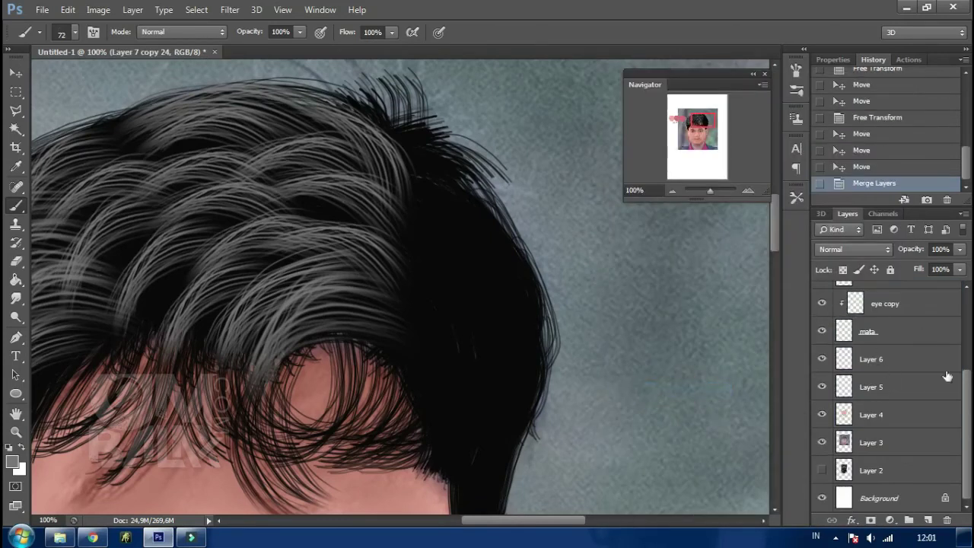
# Step: Check the merged layer's blending options and toggle its visibility to compare the hair
pyautogui.scroll(2, 947, 377)
pyautogui.scroll(3, 898, 350)
pyautogui.doubleClick(830, 325)
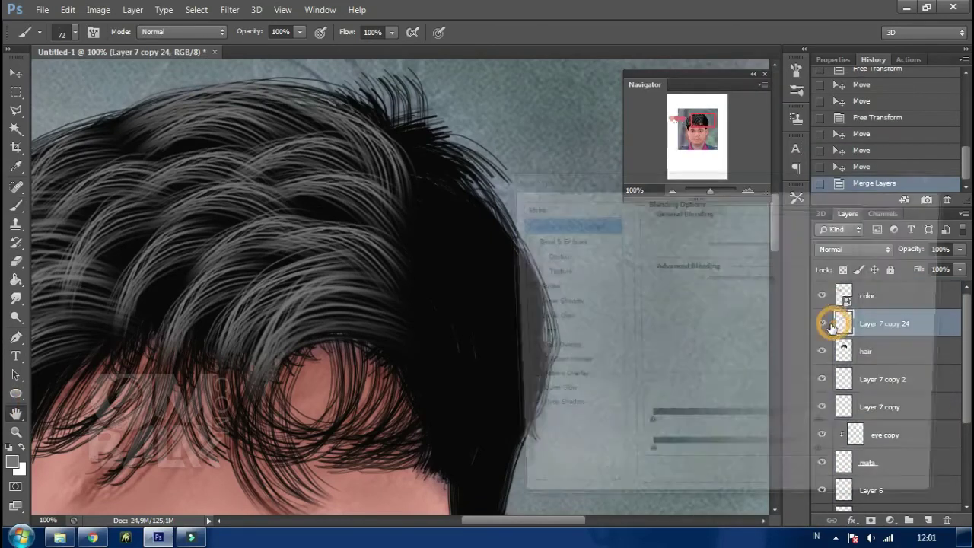
pyautogui.click(917, 226)
pyautogui.click(822, 324)
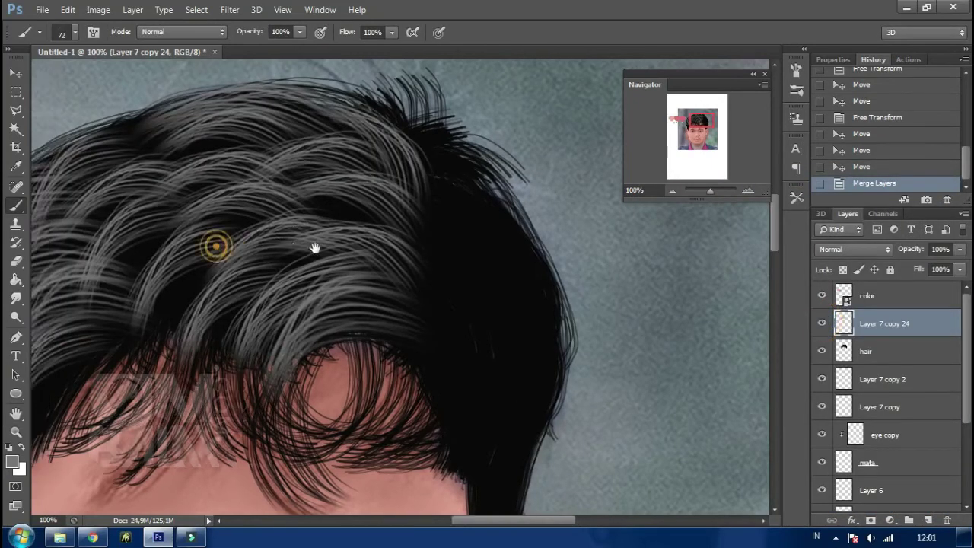
pyautogui.moveTo(215, 246); pyautogui.dragTo(310, 245)
# Step: Set the merged strands layer to 67% opacity and add a new empty layer above
pyautogui.click(960, 249)
pyautogui.moveTo(960, 265)
pyautogui.mouseDown()
pyautogui.moveTo(923, 268)
pyautogui.moveTo(936, 268)
pyautogui.mouseUp()
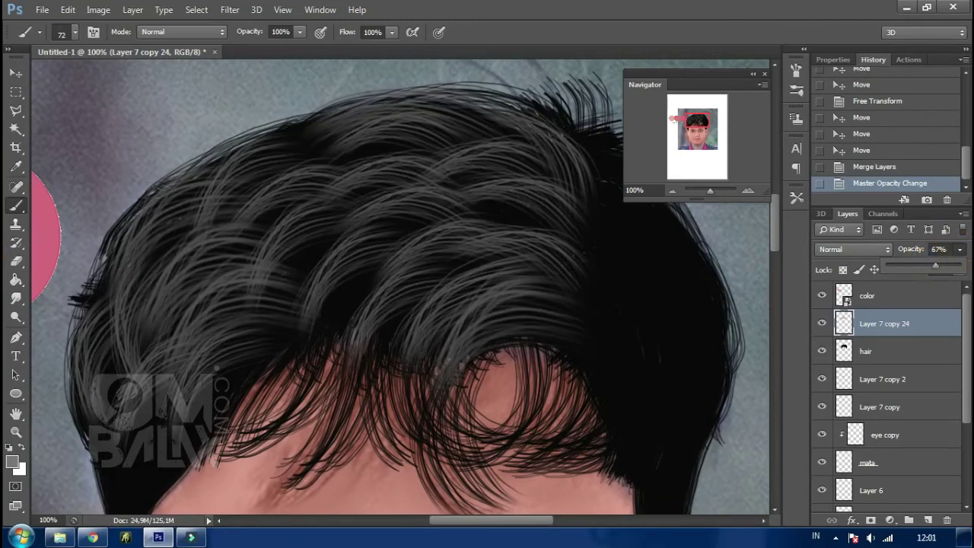
pyautogui.click(279, 268)
pyautogui.click(929, 519)
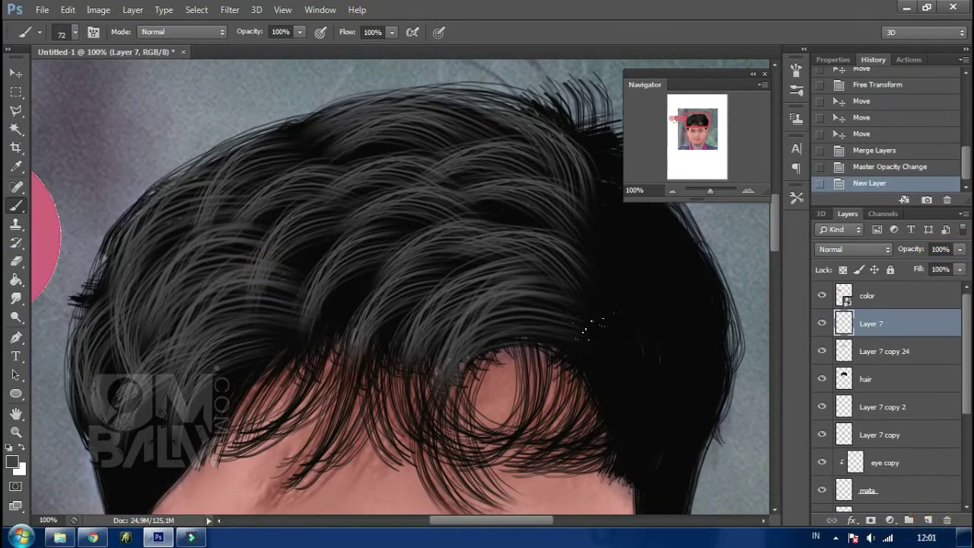
# Step: Paint grey and dark hair strands over the upper-right part of the hair
pyautogui.click(577, 321)
pyautogui.moveTo(648, 359); pyautogui.dragTo(510, 415)
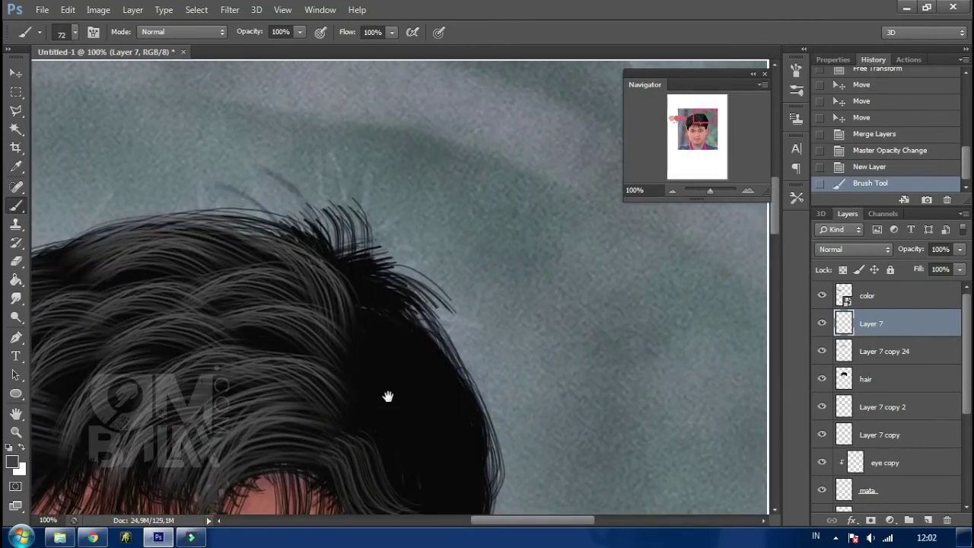
pyautogui.moveTo(388, 395); pyautogui.dragTo(391, 359)
pyautogui.moveTo(366, 312); pyautogui.dragTo(433, 377)
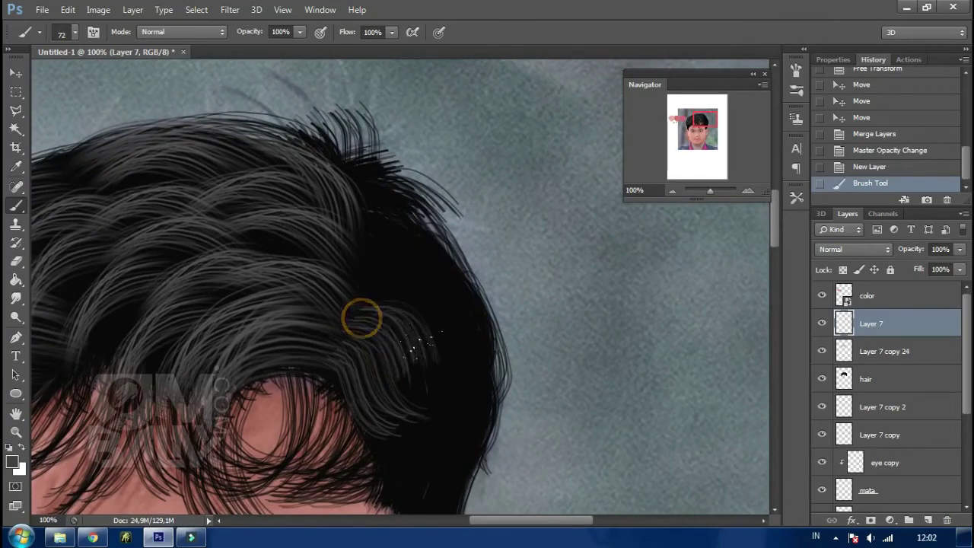
pyautogui.moveTo(365, 261); pyautogui.dragTo(457, 320)
pyautogui.moveTo(368, 213); pyautogui.dragTo(382, 189)
pyautogui.hotkey('ctrl', 'z')
pyautogui.hotkey('ctrl', 'z')
pyautogui.hotkey('ctrl', 'z')
pyautogui.hotkey('ctrl', 'z')
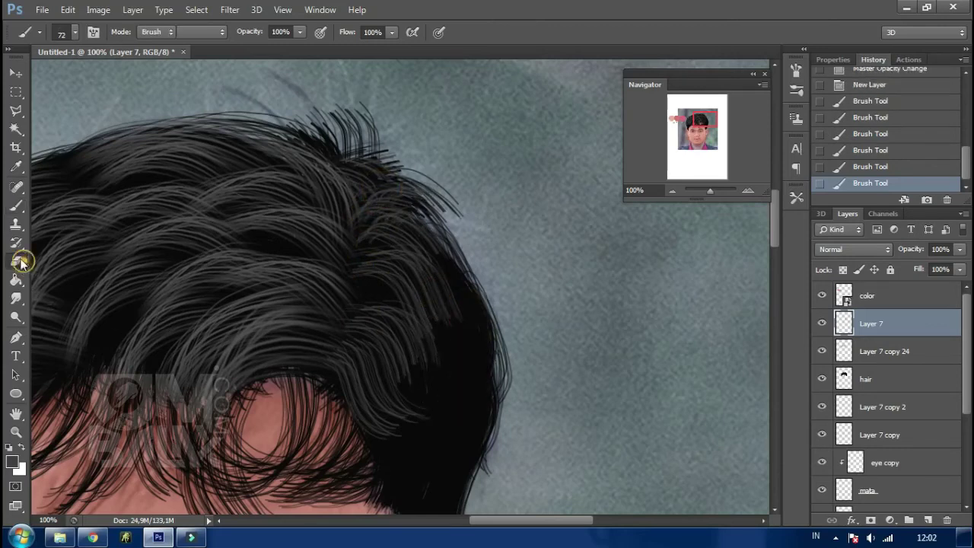
# Step: Erase the excess and stray strands along the hair's edge
pyautogui.click(20, 261)
pyautogui.click(332, 235)
pyautogui.click(304, 337)
pyautogui.click(313, 329)
pyautogui.moveTo(446, 359); pyautogui.dragTo(403, 390)
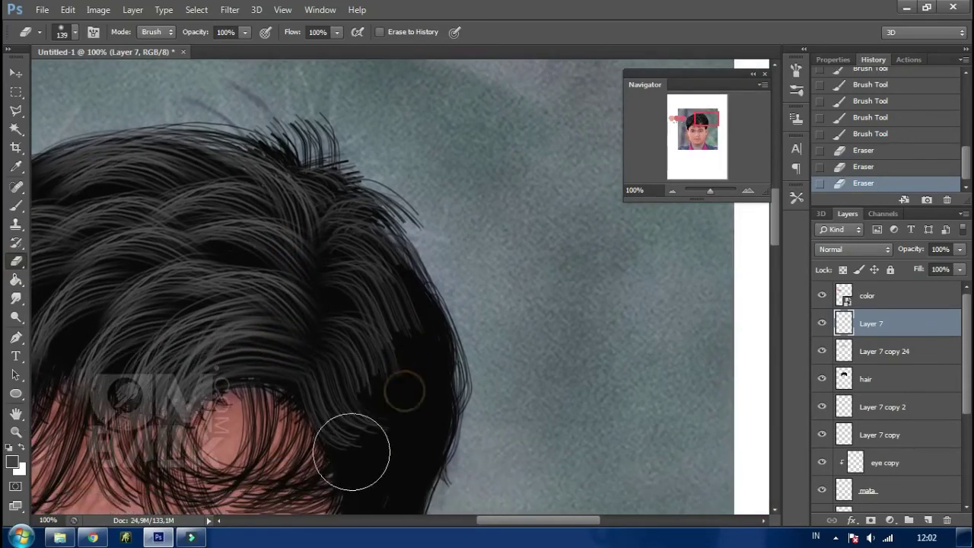
pyautogui.click(419, 261)
pyautogui.click(374, 398)
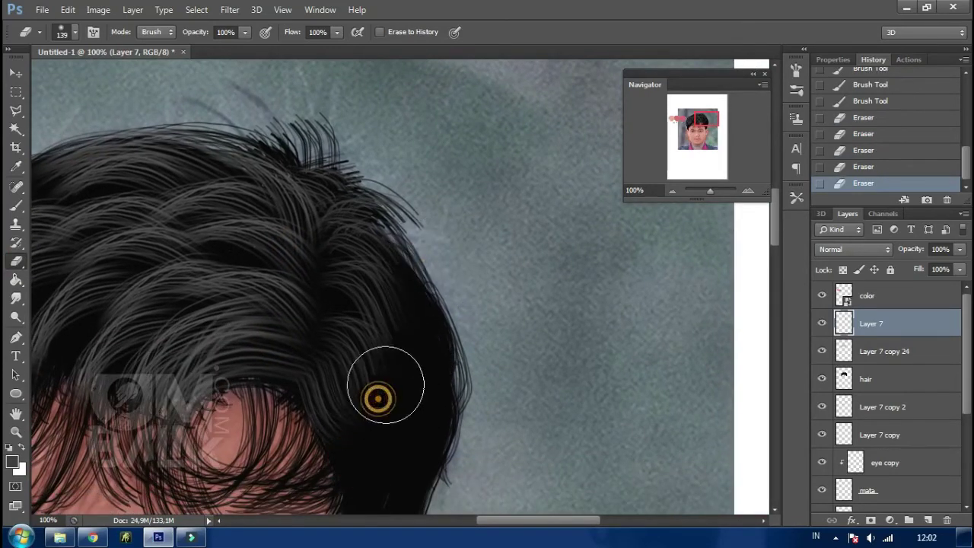
pyautogui.click(21, 196)
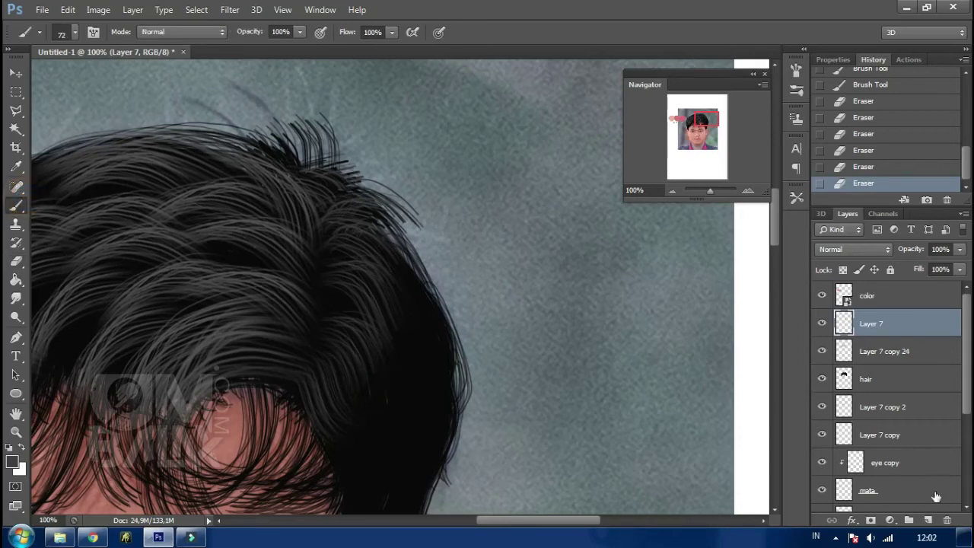
# Step: On a new layer, paint more strands along the right edge and trim their edges
pyautogui.click(928, 520)
pyautogui.hotkey('ctrl', 'z')
pyautogui.click(409, 303)
pyautogui.click(396, 358)
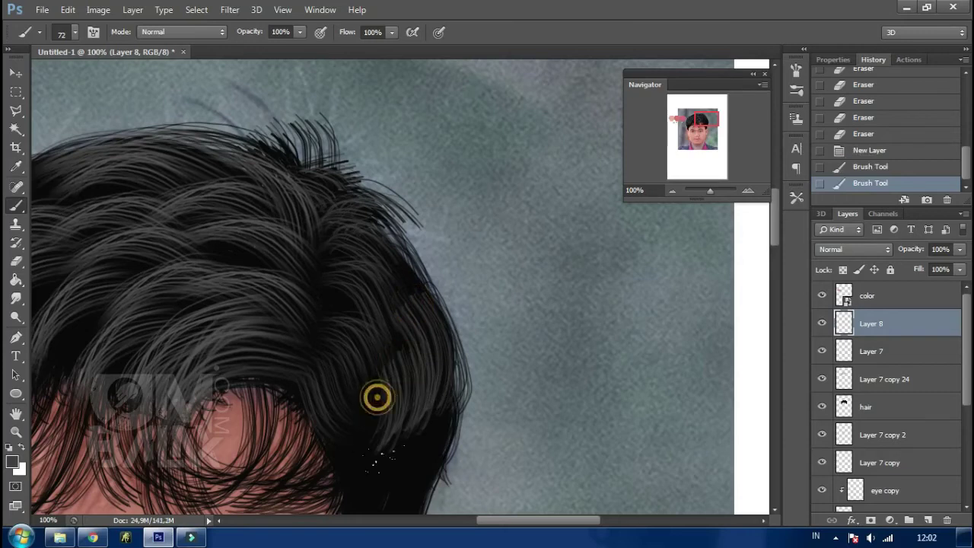
pyautogui.click(339, 442)
pyautogui.click(400, 358)
pyautogui.click(18, 260)
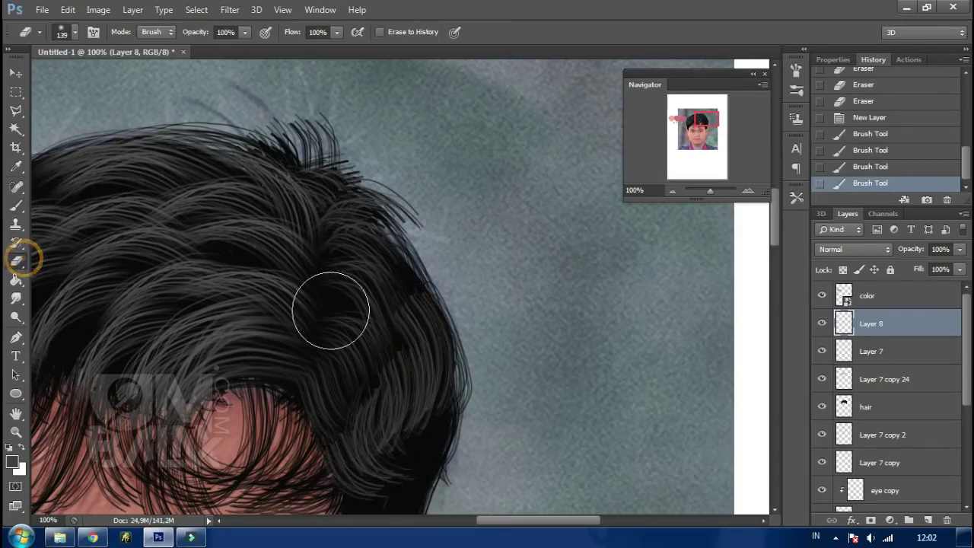
pyautogui.moveTo(405, 265); pyautogui.dragTo(400, 358)
pyautogui.moveTo(461, 404)
pyautogui.mouseDown()
pyautogui.moveTo(434, 430)
pyautogui.moveTo(453, 486)
pyautogui.moveTo(466, 415)
pyautogui.mouseUp()
# Step: Warp the new strands so they follow the hair's curve
pyautogui.hotkey('ctrl', 't')
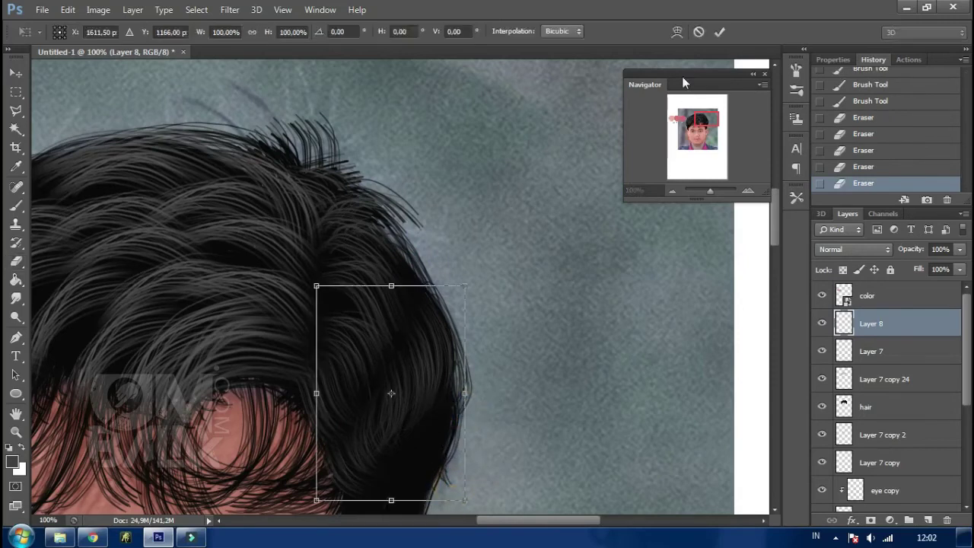
pyautogui.click(678, 32)
pyautogui.moveTo(348, 358); pyautogui.dragTo(338, 346)
pyautogui.moveTo(395, 370)
pyautogui.mouseDown()
pyautogui.moveTo(415, 357)
pyautogui.moveTo(447, 405)
pyautogui.moveTo(459, 403)
pyautogui.mouseUp()
pyautogui.press('Return')
pyautogui.press('e')
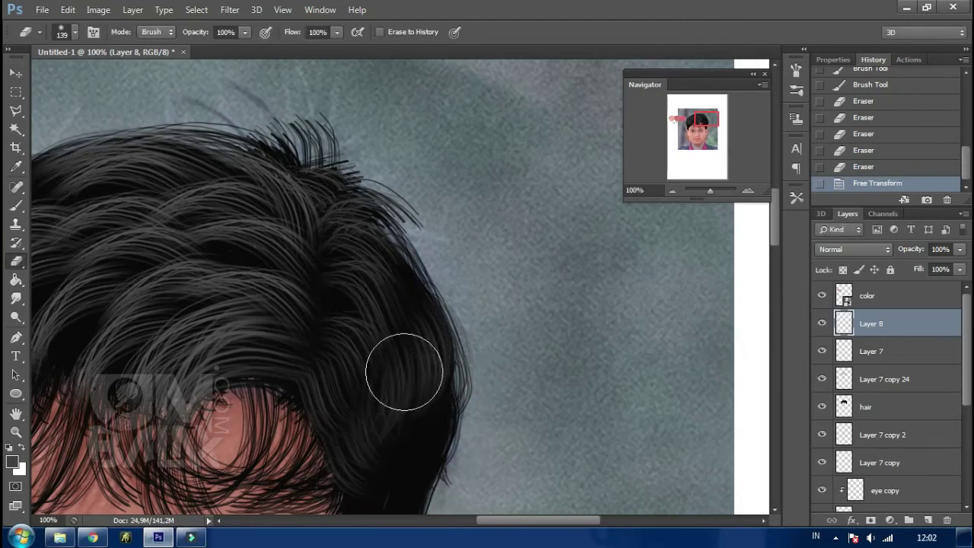
pyautogui.moveTo(404, 337); pyautogui.dragTo(406, 293)
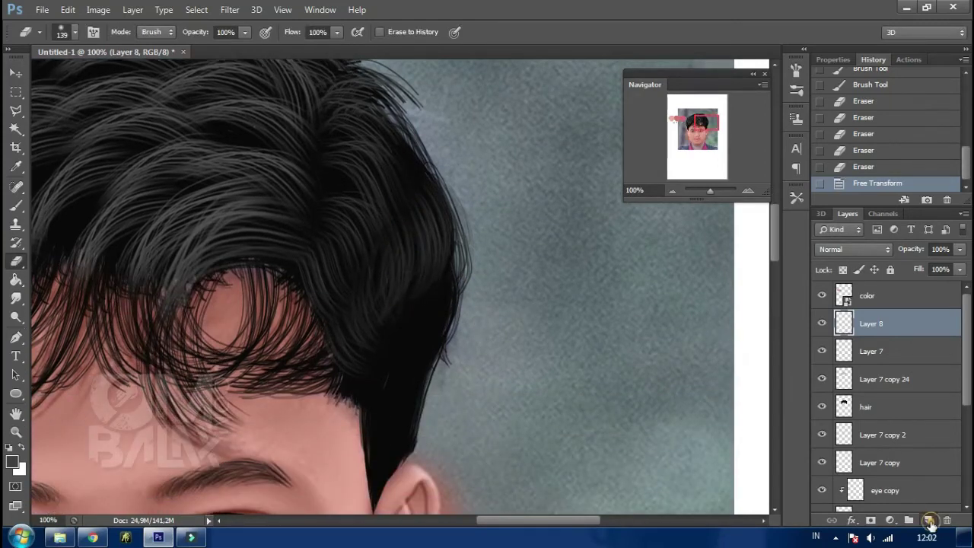
pyautogui.click(930, 520)
# Step: Paint thin dark hair strands along the right hair edge with the Brush
pyautogui.click(16, 206)
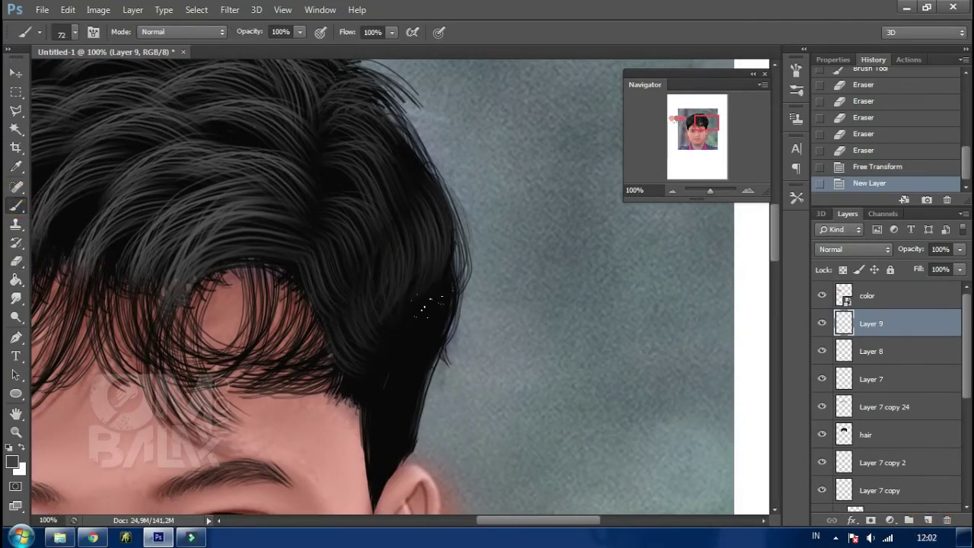
pyautogui.rightClick(432, 306)
pyautogui.click(416, 307)
pyautogui.moveTo(416, 307); pyautogui.dragTo(369, 407)
pyautogui.moveTo(360, 366); pyautogui.dragTo(347, 399)
pyautogui.moveTo(417, 316)
pyautogui.mouseDown()
pyautogui.moveTo(365, 369)
pyautogui.moveTo(411, 363)
pyautogui.moveTo(397, 407)
pyautogui.mouseUp()
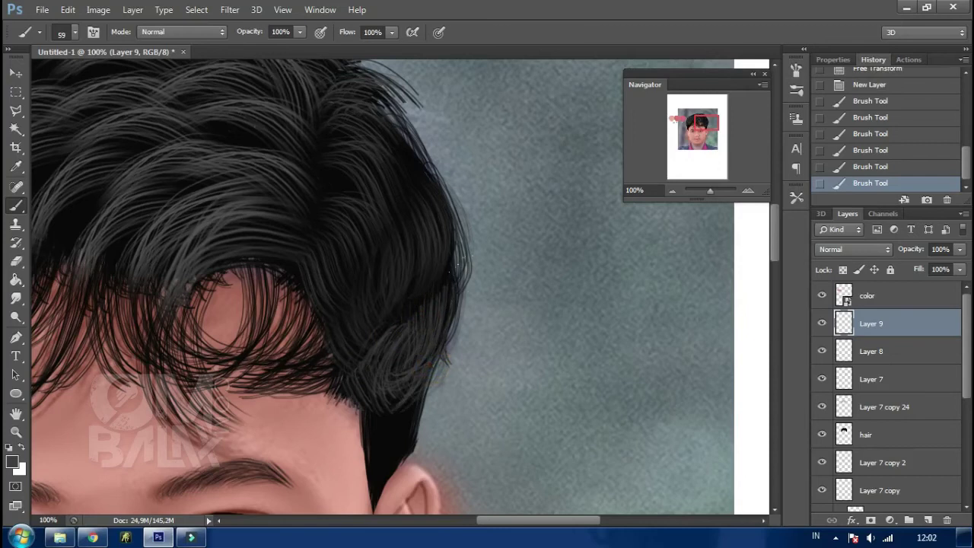
pyautogui.moveTo(466, 245); pyautogui.dragTo(438, 308)
pyautogui.moveTo(460, 227); pyautogui.dragTo(432, 314)
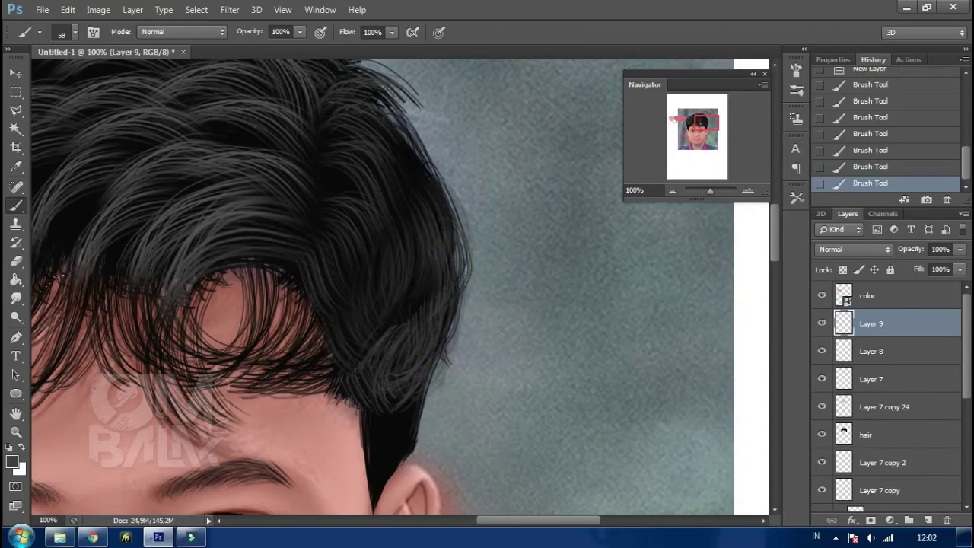
# Step: Erase stray strands along the right hair edge, sideburn and ear
pyautogui.click(15, 261)
pyautogui.moveTo(365, 321); pyautogui.dragTo(449, 251)
pyautogui.moveTo(457, 228)
pyautogui.mouseDown()
pyautogui.moveTo(424, 245)
pyautogui.moveTo(464, 198)
pyautogui.mouseUp()
pyautogui.moveTo(457, 220); pyautogui.dragTo(466, 281)
pyautogui.moveTo(373, 413); pyautogui.dragTo(380, 442)
pyautogui.moveTo(449, 350); pyautogui.dragTo(426, 396)
pyautogui.moveTo(434, 395)
pyautogui.mouseDown()
pyautogui.moveTo(415, 432)
pyautogui.moveTo(475, 385)
pyautogui.mouseUp()
# Step: Paint dark hair strands on the right sideburn
pyautogui.click(20, 205)
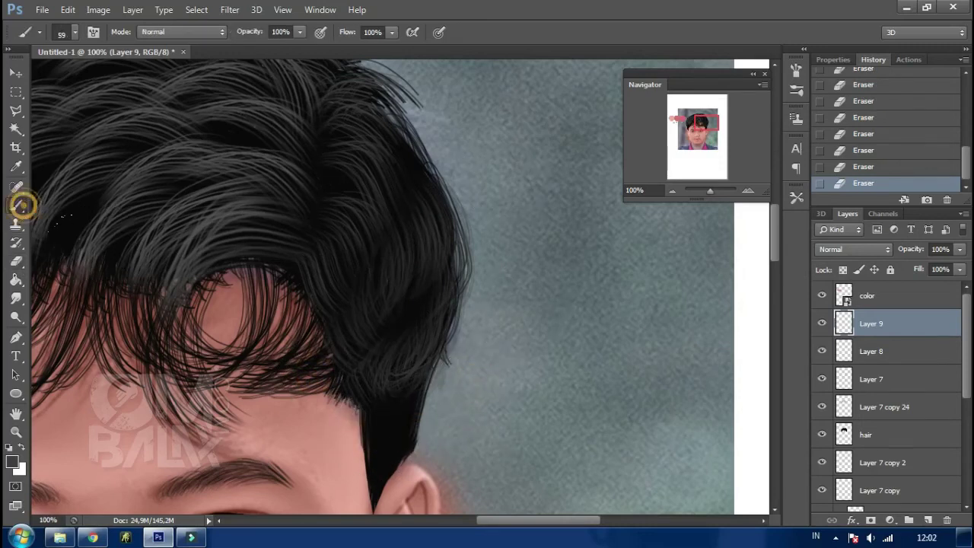
pyautogui.rightClick(420, 356)
pyautogui.click(373, 397)
pyautogui.moveTo(370, 398); pyautogui.dragTo(389, 379)
pyautogui.moveTo(388, 400)
pyautogui.mouseDown()
pyautogui.moveTo(402, 381)
pyautogui.moveTo(411, 385)
pyautogui.mouseUp()
pyautogui.moveTo(380, 442); pyautogui.dragTo(370, 417)
pyautogui.moveTo(377, 487)
pyautogui.mouseDown()
pyautogui.moveTo(394, 429)
pyautogui.moveTo(414, 408)
pyautogui.mouseUp()
# Step: Add more dark strands into the hair, the left sideburn and the left hairline
pyautogui.moveTo(294, 408)
pyautogui.mouseDown()
pyautogui.moveTo(414, 373)
pyautogui.moveTo(510, 289)
pyautogui.moveTo(495, 303)
pyautogui.mouseUp()
pyautogui.moveTo(532, 267); pyautogui.dragTo(528, 311)
pyautogui.moveTo(556, 261)
pyautogui.mouseDown()
pyautogui.moveTo(541, 242)
pyautogui.moveTo(519, 337)
pyautogui.mouseUp()
pyautogui.moveTo(577, 281)
pyautogui.mouseDown()
pyautogui.moveTo(401, 397)
pyautogui.moveTo(290, 334)
pyautogui.moveTo(251, 417)
pyautogui.mouseUp()
pyautogui.moveTo(263, 370); pyautogui.dragTo(244, 402)
pyautogui.moveTo(231, 368)
pyautogui.mouseDown()
pyautogui.moveTo(228, 419)
pyautogui.moveTo(240, 446)
pyautogui.moveTo(254, 366)
pyautogui.moveTo(250, 276)
pyautogui.mouseUp()
pyautogui.moveTo(226, 246); pyautogui.dragTo(233, 269)
pyautogui.moveTo(307, 279); pyautogui.dragTo(181, 454)
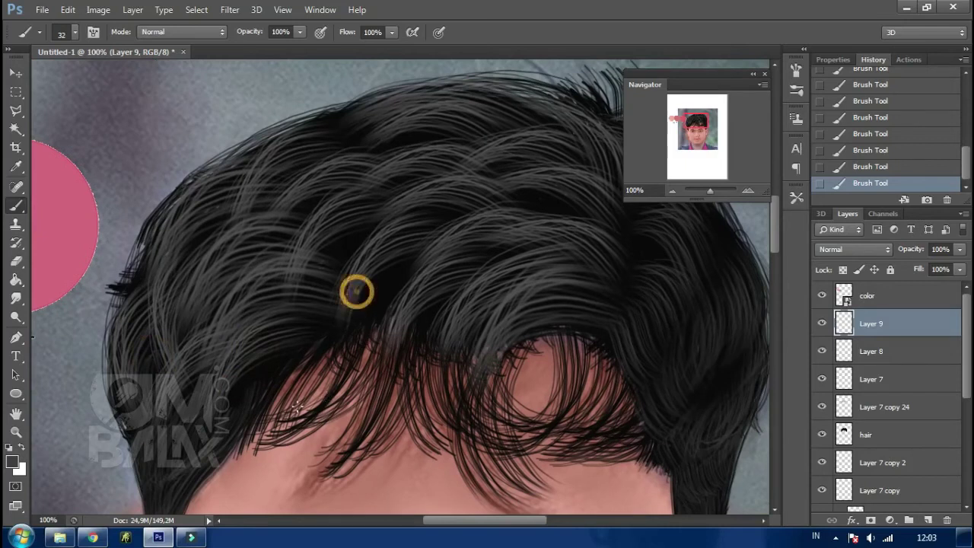
# Step: Make final small touches to the hair and return the view to 100% zoom
pyautogui.moveTo(360, 272); pyautogui.dragTo(353, 289)
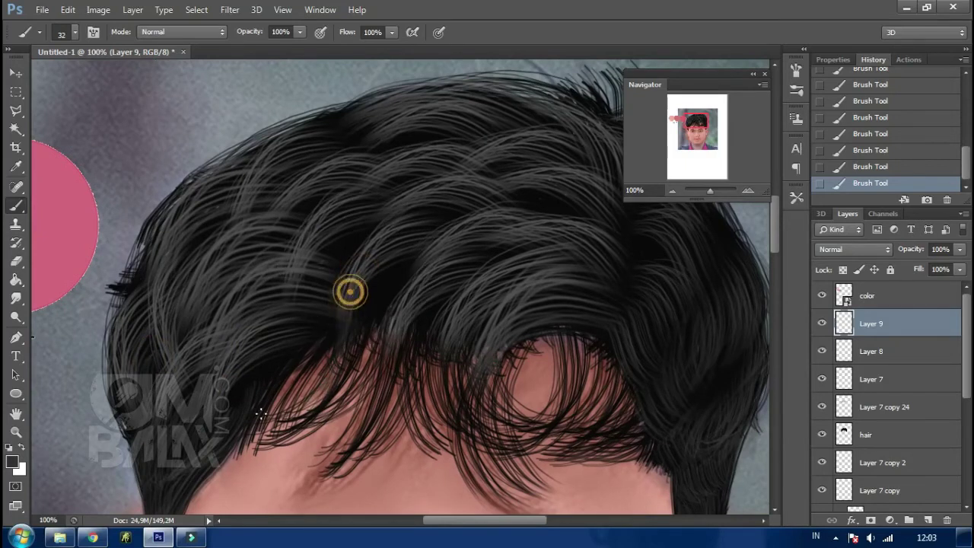
pyautogui.click(406, 318)
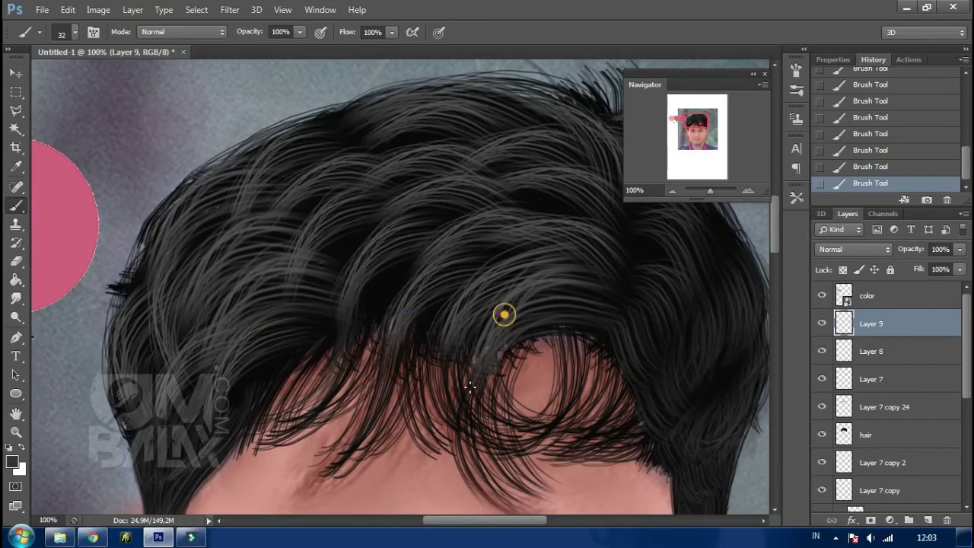
pyautogui.moveTo(458, 308); pyautogui.dragTo(456, 316)
pyautogui.moveTo(713, 191); pyautogui.dragTo(710, 191)
pyautogui.moveTo(296, 352); pyautogui.dragTo(251, 415)
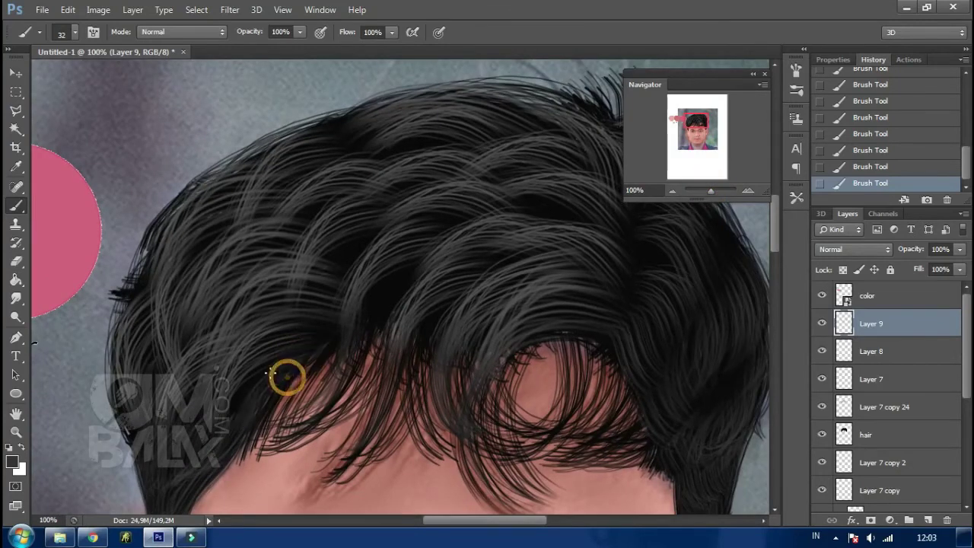
pyautogui.rightClick(379, 326)
# Step: Set the brush to a soft round tip at 2 px
pyautogui.click(410, 390)
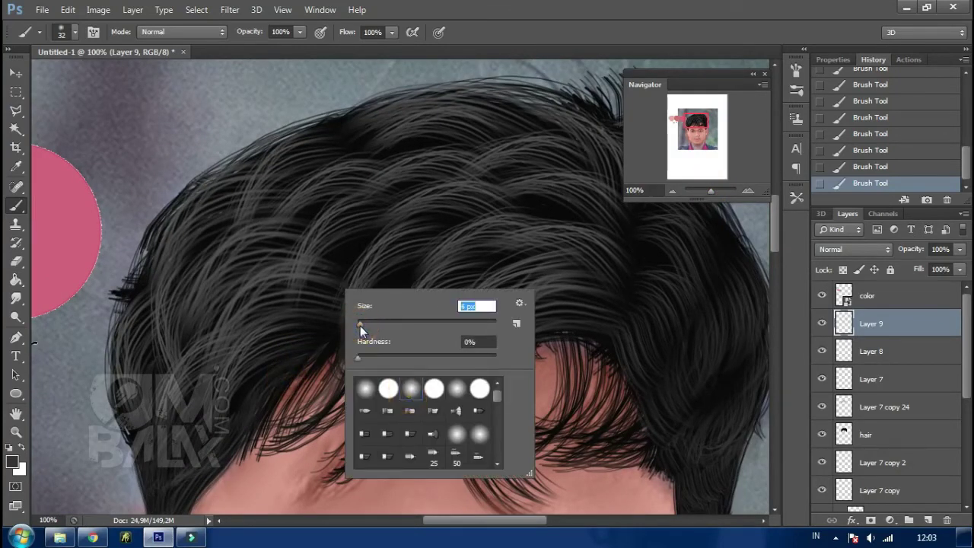
pyautogui.click(439, 204)
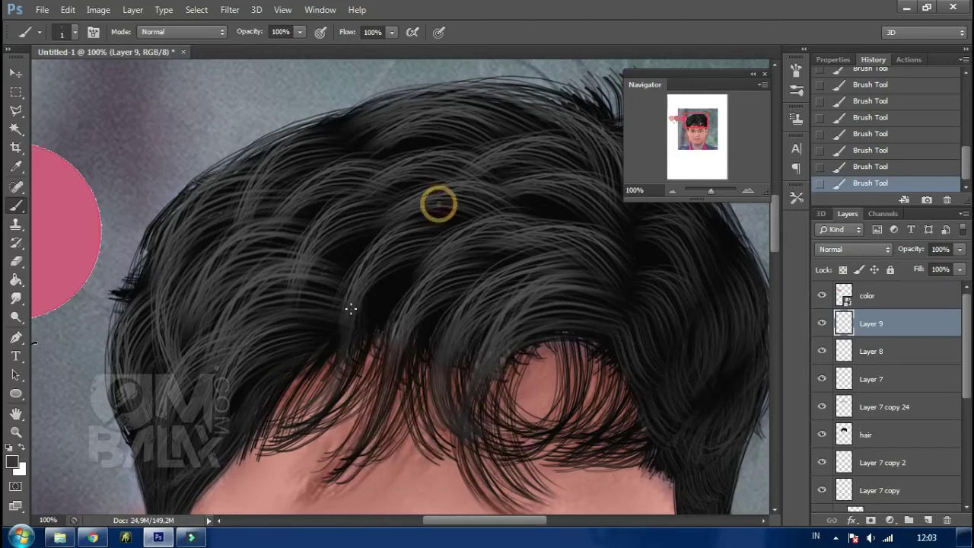
pyautogui.rightClick(383, 229)
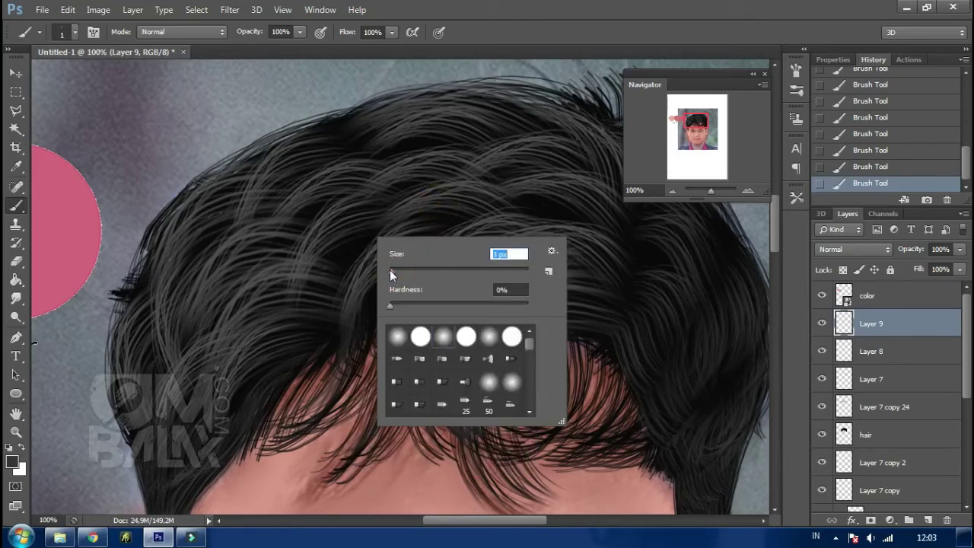
pyautogui.moveTo(391, 275); pyautogui.dragTo(392, 275)
pyautogui.click(347, 257)
pyautogui.click(407, 267)
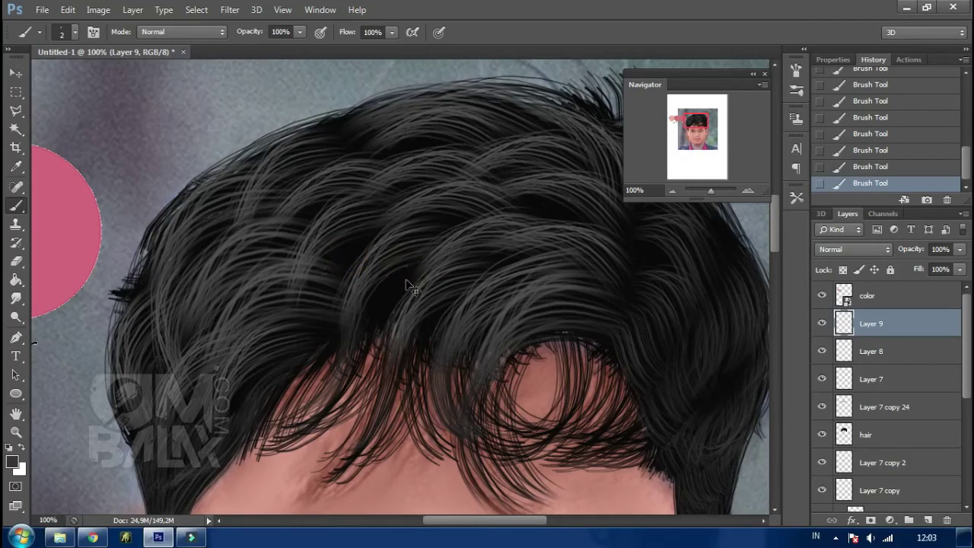
# Step: Click around the head with the 2 px brush and pan to the side of the head
pyautogui.click(332, 373)
pyautogui.click(311, 317)
pyautogui.click(270, 248)
pyautogui.click(280, 205)
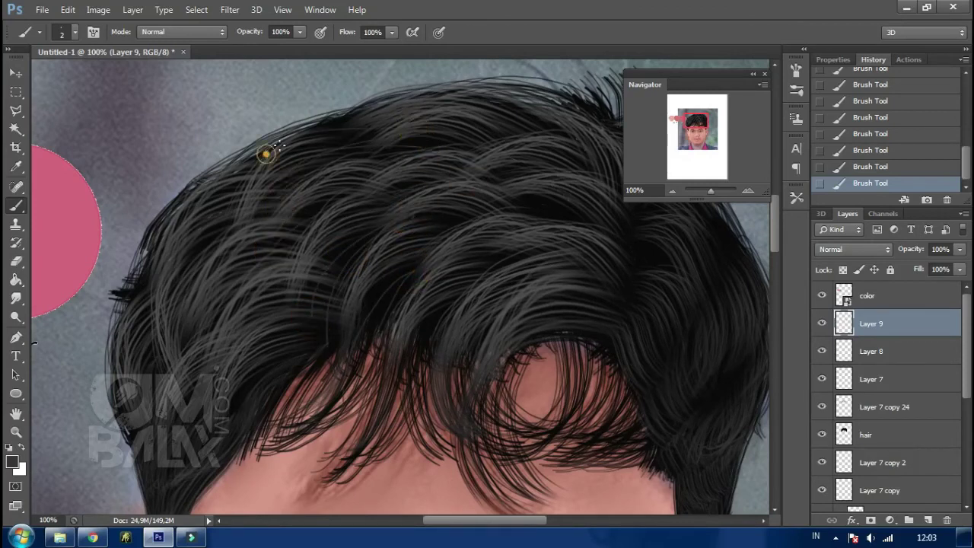
pyautogui.click(247, 206)
pyautogui.click(215, 362)
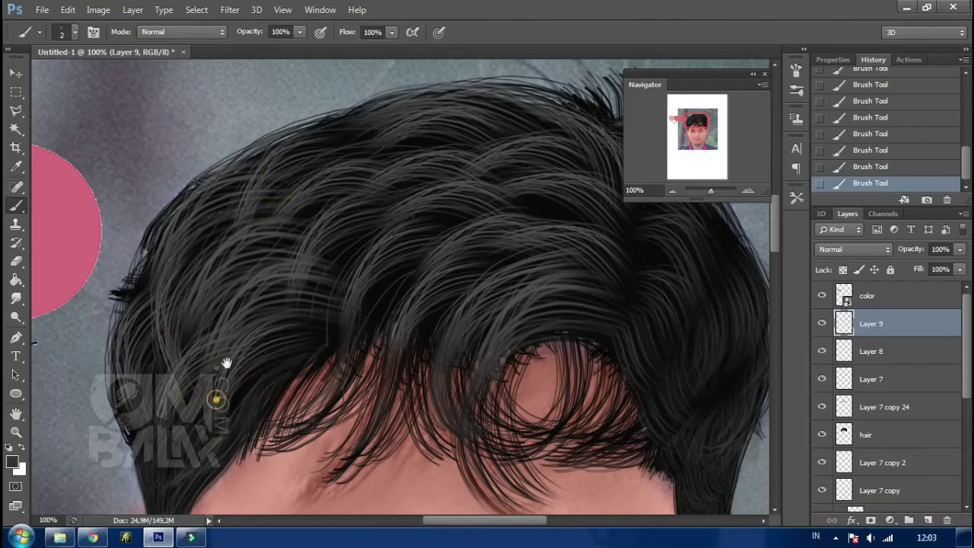
pyautogui.moveTo(182, 454); pyautogui.dragTo(229, 340)
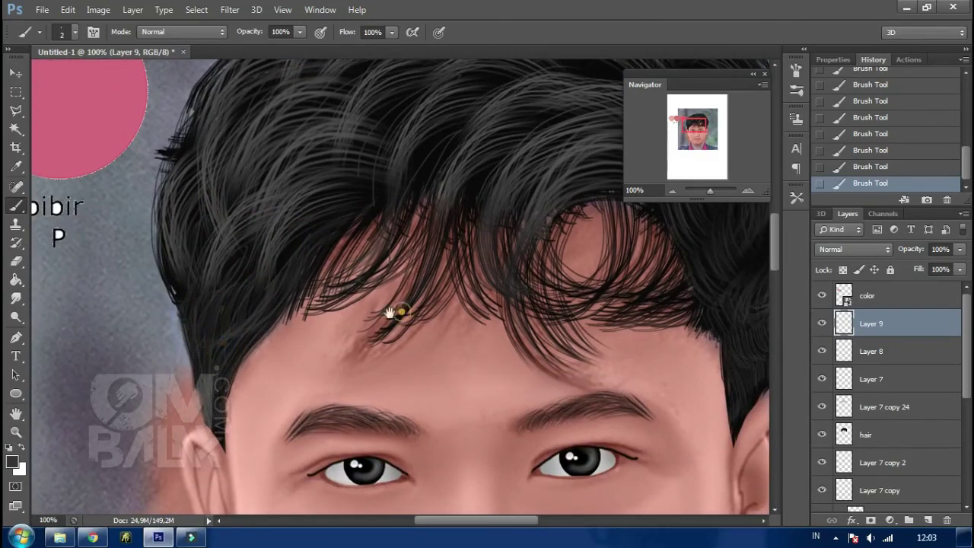
pyautogui.moveTo(392, 315); pyautogui.dragTo(282, 320)
# Step: Paint fine 2 px strands near the ear, undoing a bad stroke at the side of the head
pyautogui.moveTo(229, 366); pyautogui.dragTo(251, 415)
pyautogui.hotkey('ctrl', 'alt', 'z')
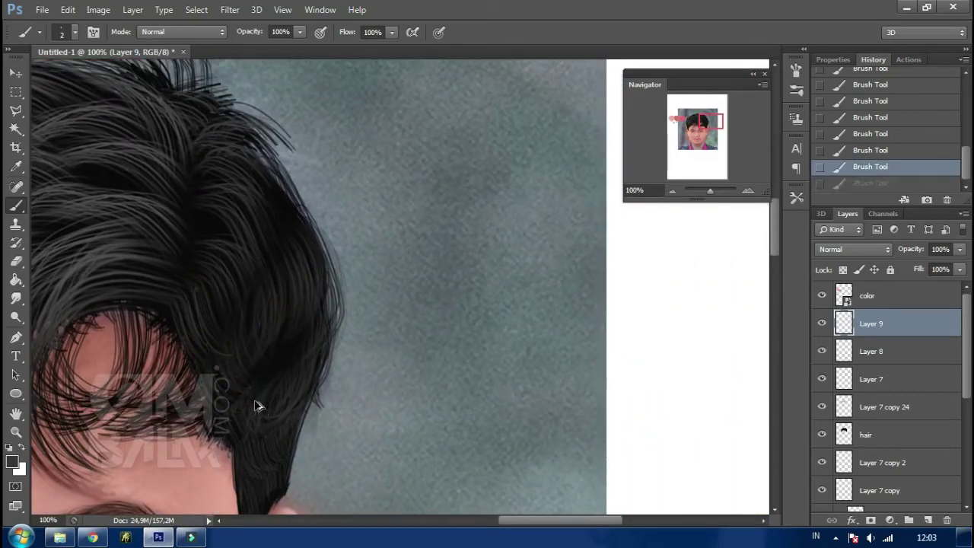
pyautogui.hotkey('ctrl', 'alt', 'z')
pyautogui.hotkey('ctrl', 'alt', 'z')
pyautogui.moveTo(207, 348)
pyautogui.mouseDown()
pyautogui.moveTo(227, 434)
pyautogui.moveTo(269, 440)
pyautogui.mouseUp()
pyautogui.moveTo(302, 388); pyautogui.dragTo(310, 383)
# Step: Paint a flyaway strand up through the crown, then zoom out to 57.69%
pyautogui.moveTo(276, 424)
pyautogui.mouseDown()
pyautogui.moveTo(301, 330)
pyautogui.moveTo(305, 380)
pyautogui.moveTo(323, 317)
pyautogui.mouseUp()
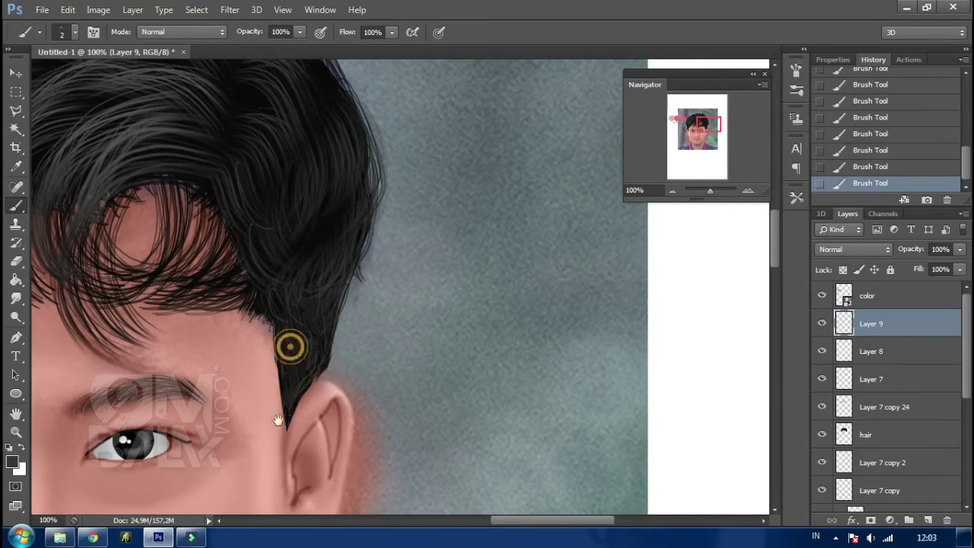
pyautogui.scroll(5, 289, 343)
pyautogui.moveTo(242, 333)
pyautogui.mouseDown()
pyautogui.moveTo(243, 246)
pyautogui.moveTo(226, 203)
pyautogui.moveTo(253, 221)
pyautogui.mouseUp()
pyautogui.moveTo(157, 234); pyautogui.dragTo(333, 271)
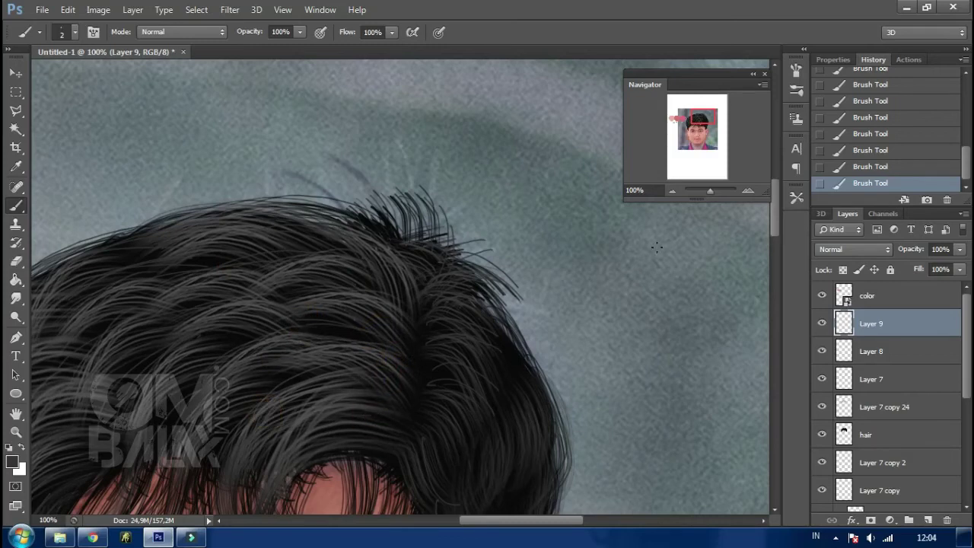
pyautogui.moveTo(710, 192); pyautogui.dragTo(707, 192)
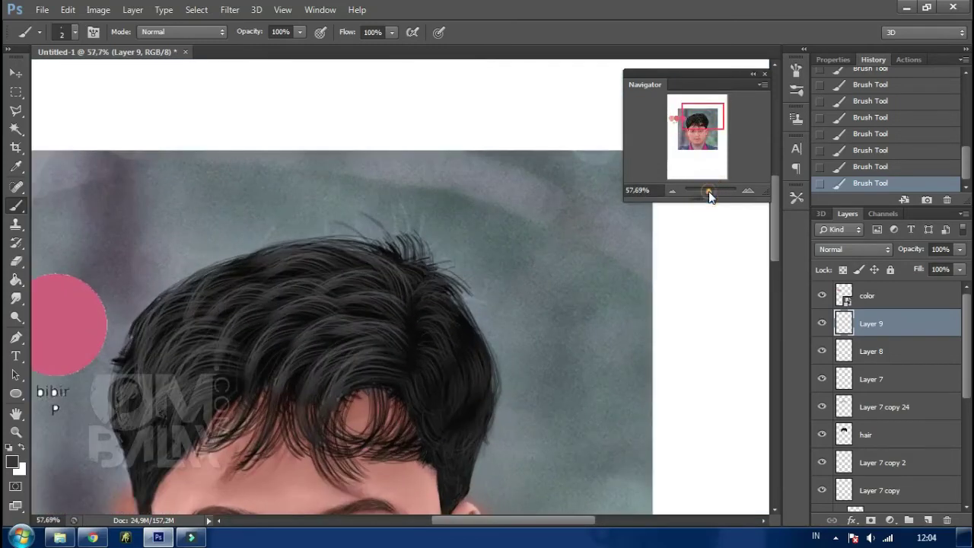
# Step: Check the strand layers and thin out Layer 7 copy 24 with a 329 px eraser
pyautogui.click(822, 351)
pyautogui.click(822, 378)
pyautogui.click(822, 407)
pyautogui.click(822, 407)
pyautogui.click(875, 415)
pyautogui.click(17, 261)
pyautogui.rightClick(457, 267)
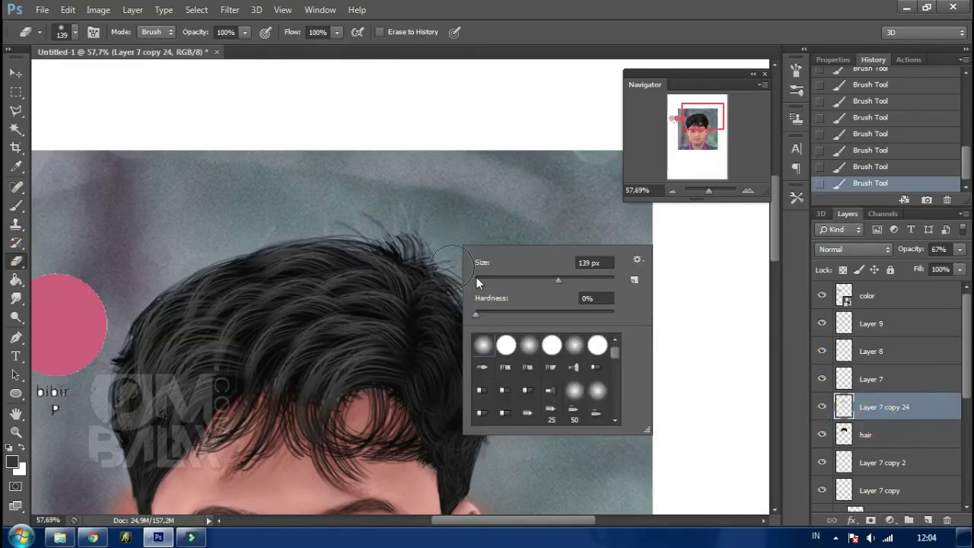
pyautogui.write('329')
pyautogui.press('Return')
pyautogui.moveTo(441, 290); pyautogui.dragTo(438, 334)
pyautogui.moveTo(435, 370); pyautogui.dragTo(429, 409)
pyautogui.click(428, 409)
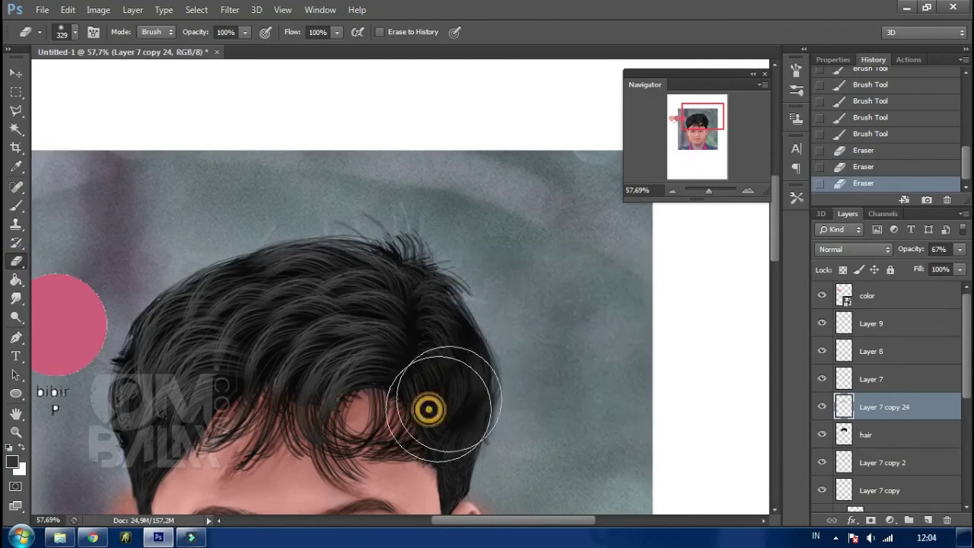
# Step: Merge Layer 9 through Layer 7 copy 24 into a single layer
pyautogui.keyDown('shift'); pyautogui.click(873, 323); pyautogui.keyUp('shift')
pyautogui.rightClick(892, 360)
pyautogui.click(635, 387)
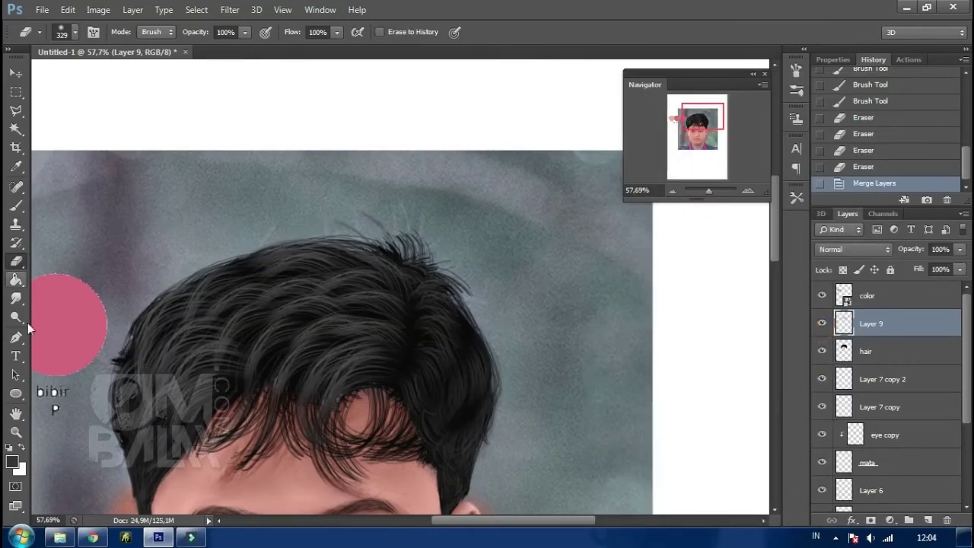
# Step: Paint a few more wisps at the hair tips, then merge Layer 9 down into hair
pyautogui.click(17, 210)
pyautogui.moveTo(396, 374)
pyautogui.mouseDown()
pyautogui.moveTo(336, 390)
pyautogui.moveTo(327, 402)
pyautogui.moveTo(243, 391)
pyautogui.moveTo(218, 409)
pyautogui.mouseUp()
pyautogui.hotkey('ctrl', 'z')
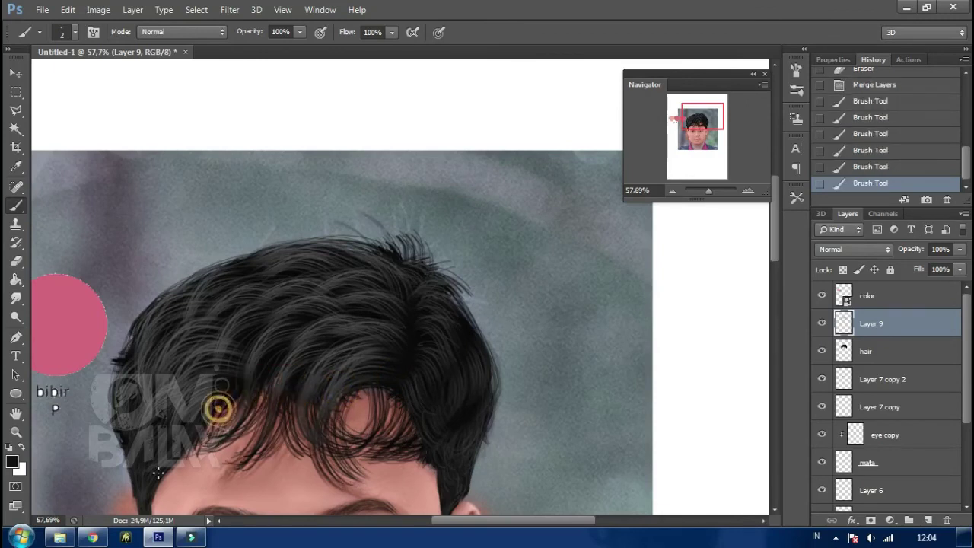
pyautogui.moveTo(150, 322); pyautogui.dragTo(157, 316)
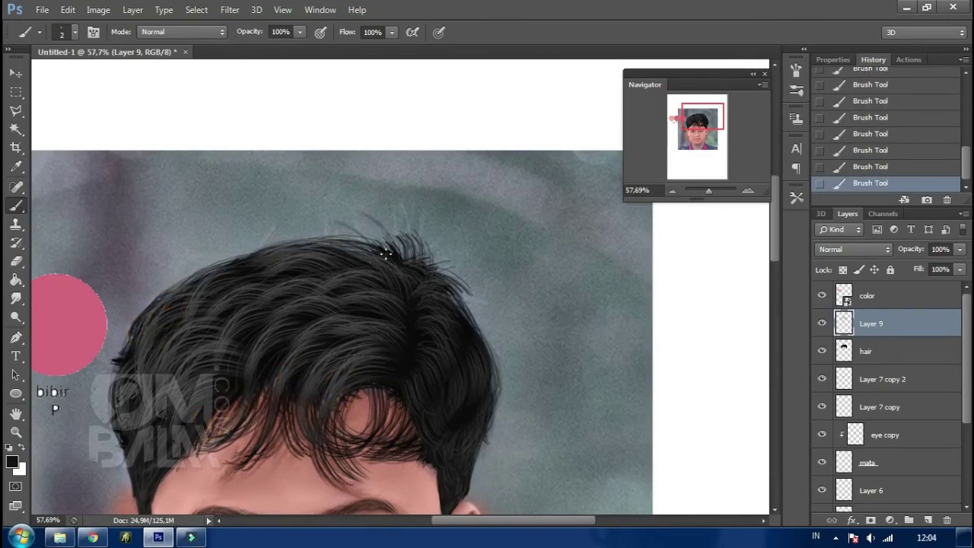
pyautogui.moveTo(413, 261); pyautogui.dragTo(428, 273)
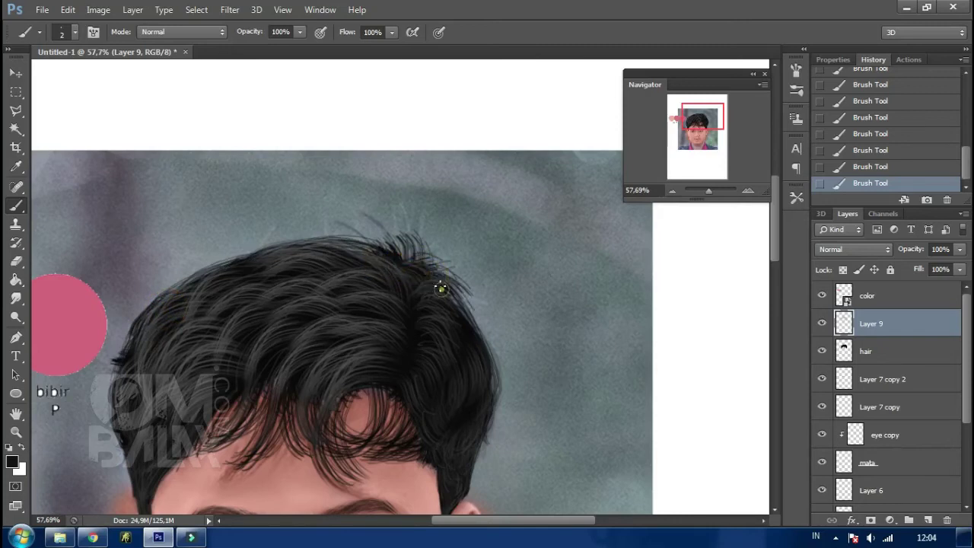
pyautogui.moveTo(342, 448); pyautogui.dragTo(381, 251)
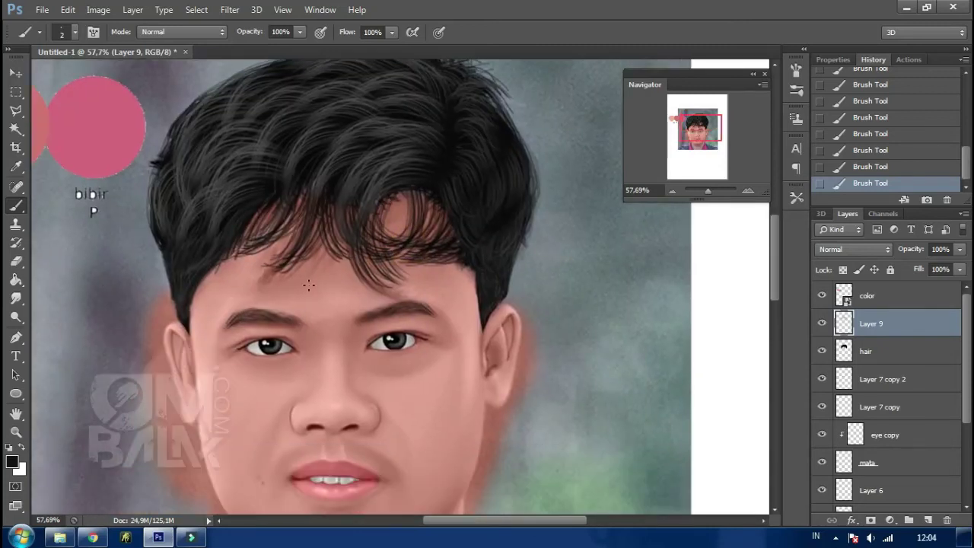
pyautogui.moveTo(328, 317); pyautogui.dragTo(322, 374)
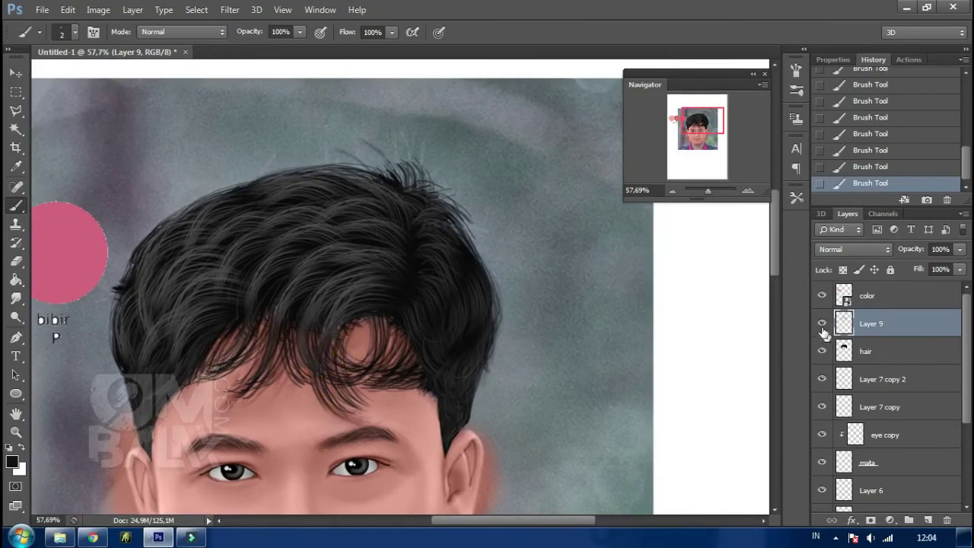
pyautogui.hotkey('ctrl', 'e')
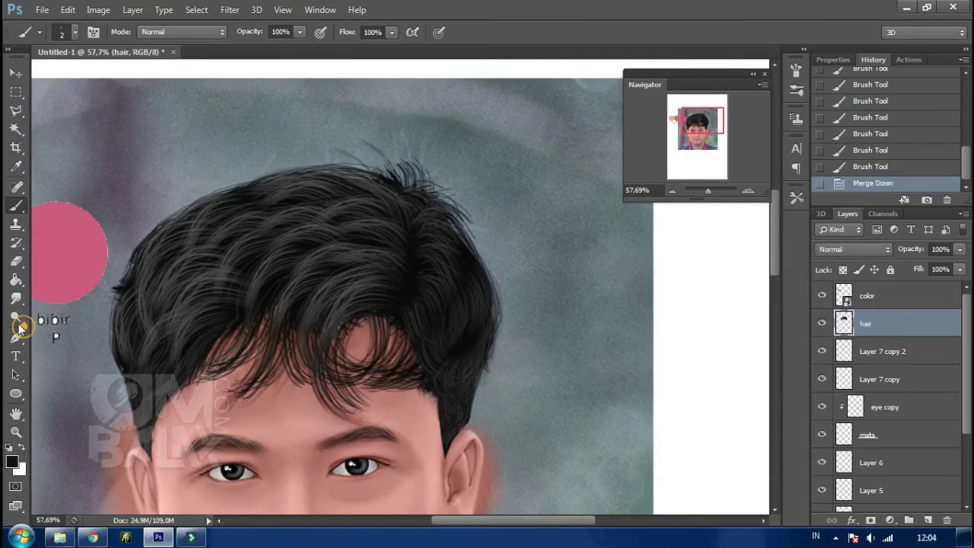
# Step: Dodge highlights into the hair near the crown at Midtones, 100% exposure
pyautogui.click(21, 324)
pyautogui.rightClick(343, 189)
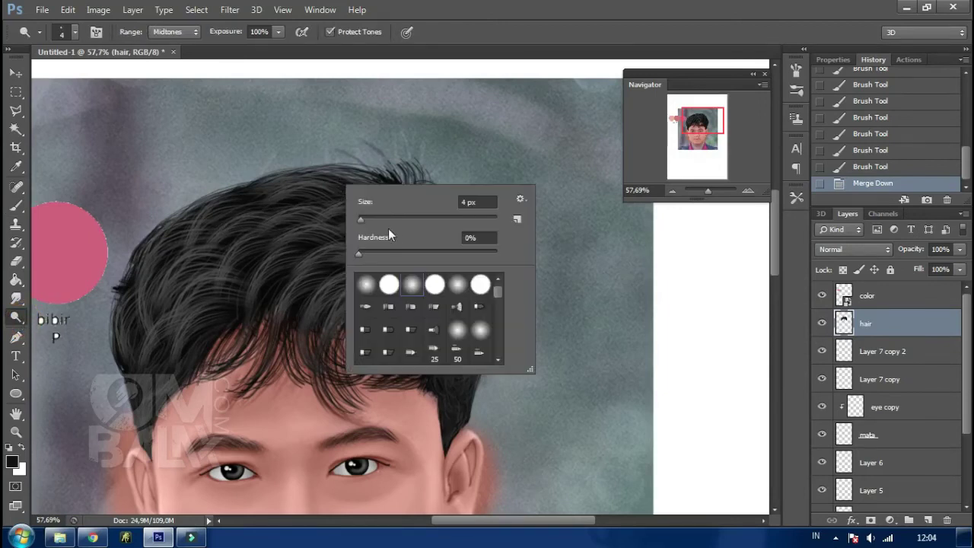
pyautogui.press('Return')
pyautogui.moveTo(357, 163)
pyautogui.mouseDown()
pyautogui.moveTo(387, 159)
pyautogui.moveTo(381, 167)
pyautogui.moveTo(395, 175)
pyautogui.mouseUp()
pyautogui.moveTo(419, 226)
pyautogui.mouseDown()
pyautogui.moveTo(426, 221)
pyautogui.moveTo(402, 311)
pyautogui.mouseUp()
pyautogui.moveTo(340, 369)
pyautogui.mouseDown()
pyautogui.moveTo(312, 417)
pyautogui.moveTo(319, 398)
pyautogui.moveTo(350, 386)
pyautogui.mouseUp()
# Step: Enlarge the Dodge brush to 127 px and brighten the left side and crown of the hair
pyautogui.rightClick(400, 274)
pyautogui.moveTo(464, 309); pyautogui.dragTo(474, 309)
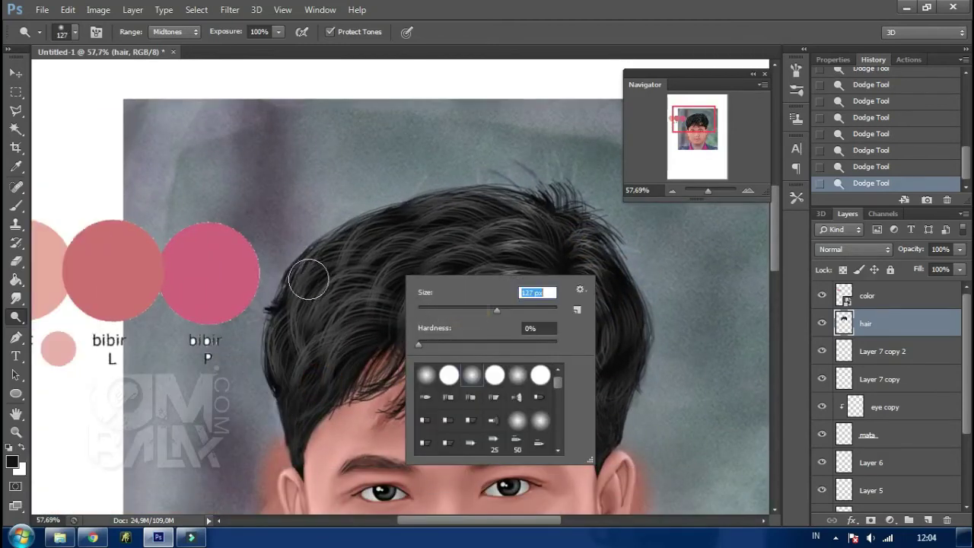
pyautogui.click(314, 270)
pyautogui.moveTo(279, 326); pyautogui.dragTo(272, 387)
pyautogui.moveTo(315, 304); pyautogui.dragTo(309, 387)
pyautogui.moveTo(348, 276); pyautogui.dragTo(432, 245)
pyautogui.moveTo(300, 271)
pyautogui.mouseDown()
pyautogui.moveTo(427, 221)
pyautogui.moveTo(343, 213)
pyautogui.moveTo(491, 191)
pyautogui.mouseUp()
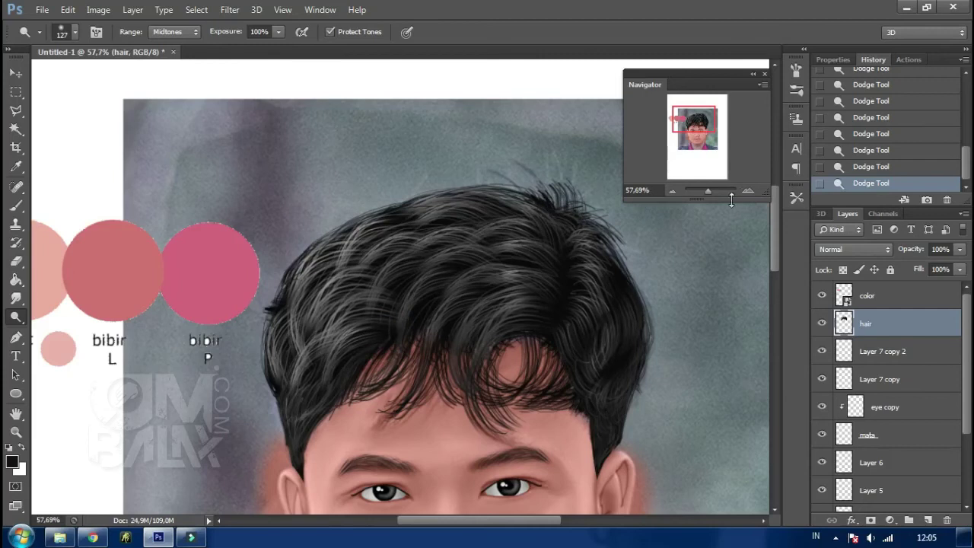
pyautogui.moveTo(708, 191); pyautogui.dragTo(709, 193)
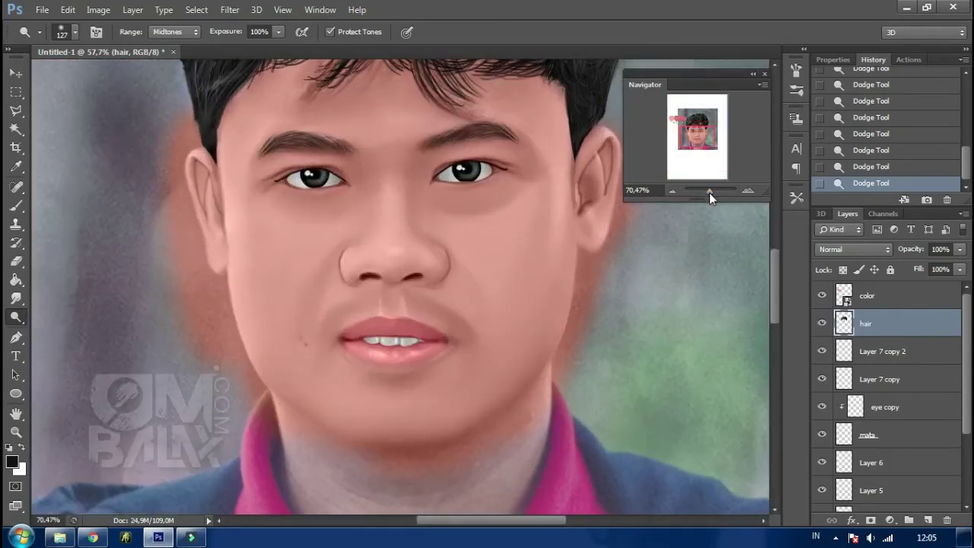
pyautogui.moveTo(495, 266); pyautogui.dragTo(501, 219)
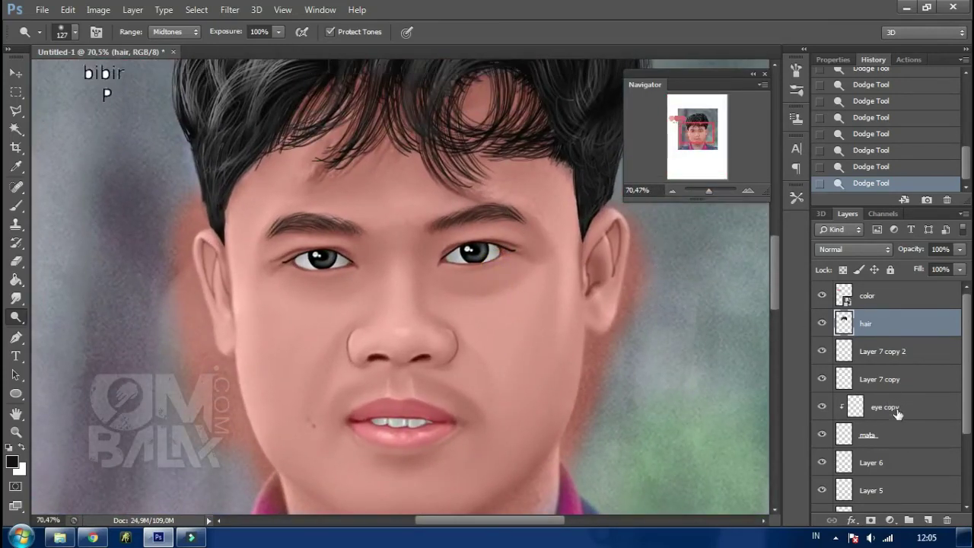
pyautogui.scroll(-3, 959, 403)
pyautogui.doubleClick(914, 463)
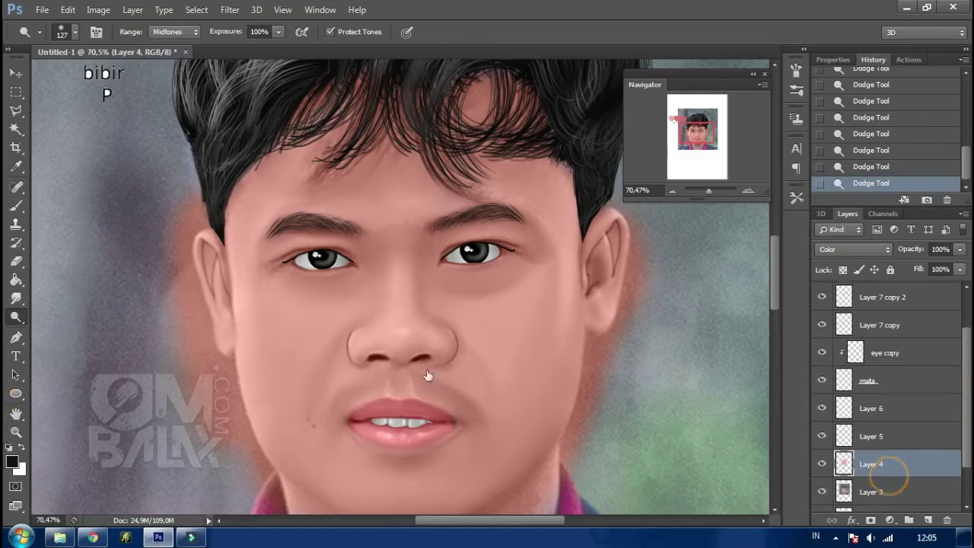
pyautogui.click(906, 225)
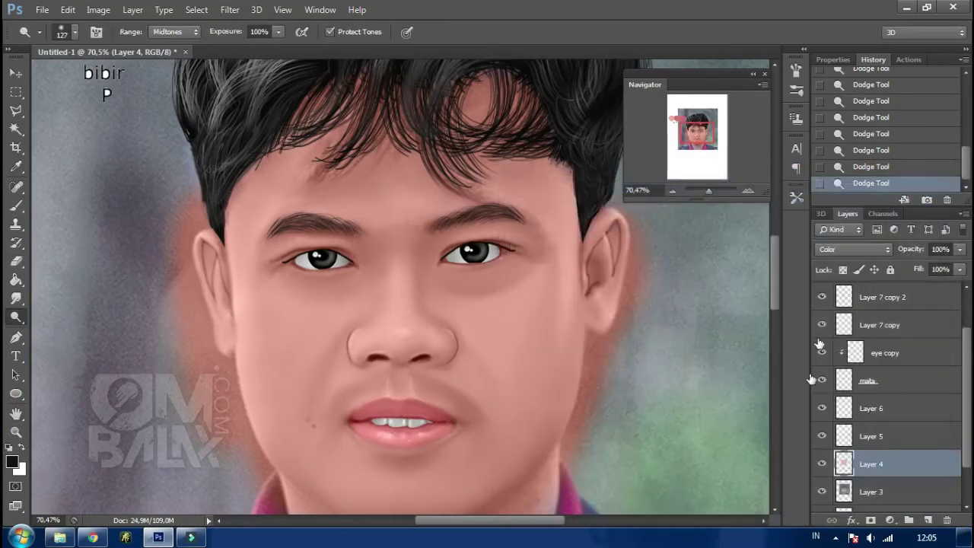
pyautogui.click(843, 492)
# Step: On Layer 3, start a Pen path down the left ear to the earlobe
pyautogui.keyDown('alt'); pyautogui.click(824, 492); pyautogui.keyUp('alt')
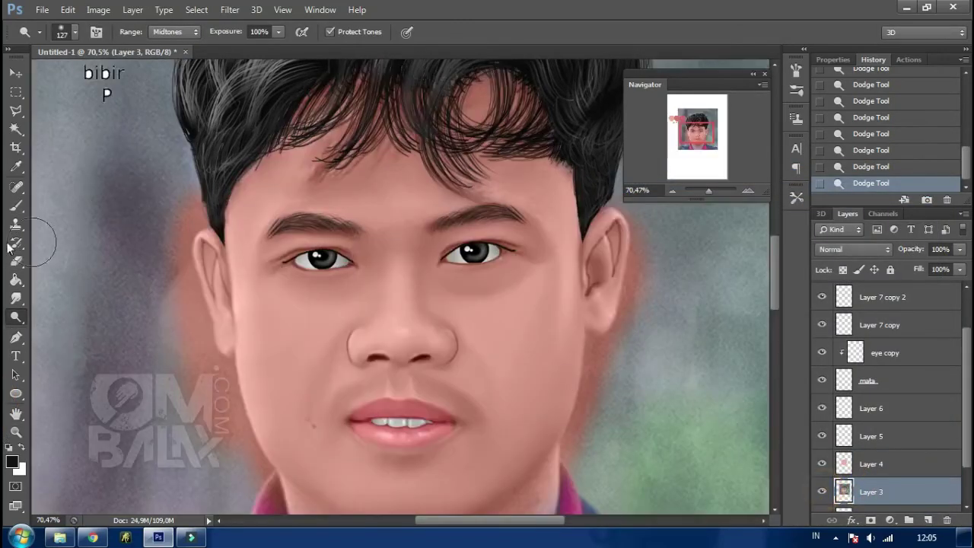
pyautogui.click(17, 337)
pyautogui.click(196, 238)
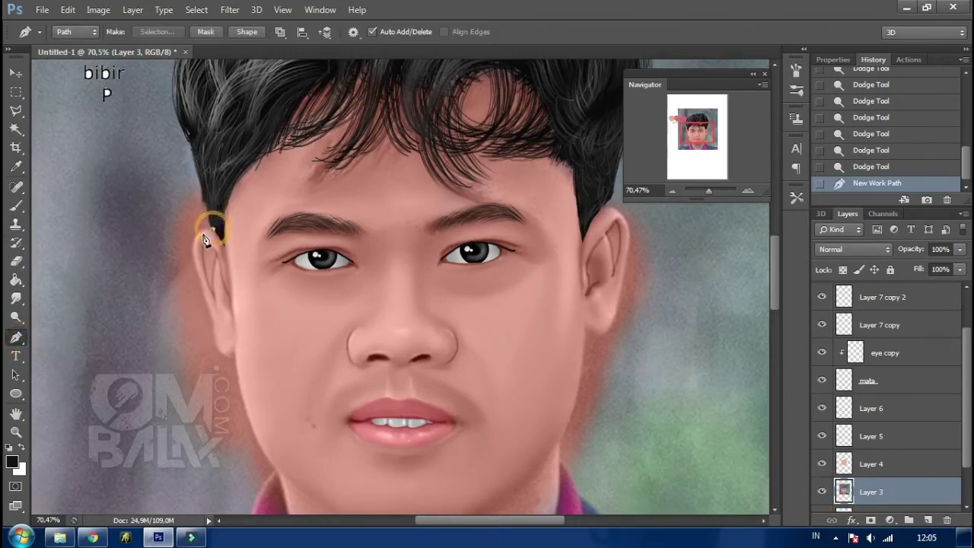
pyautogui.click(200, 267)
pyautogui.click(207, 299)
pyautogui.click(214, 327)
pyautogui.click(235, 353)
# Step: Continue the curved path along the jaw and chin up to the right ear
pyautogui.moveTo(281, 363); pyautogui.dragTo(229, 230)
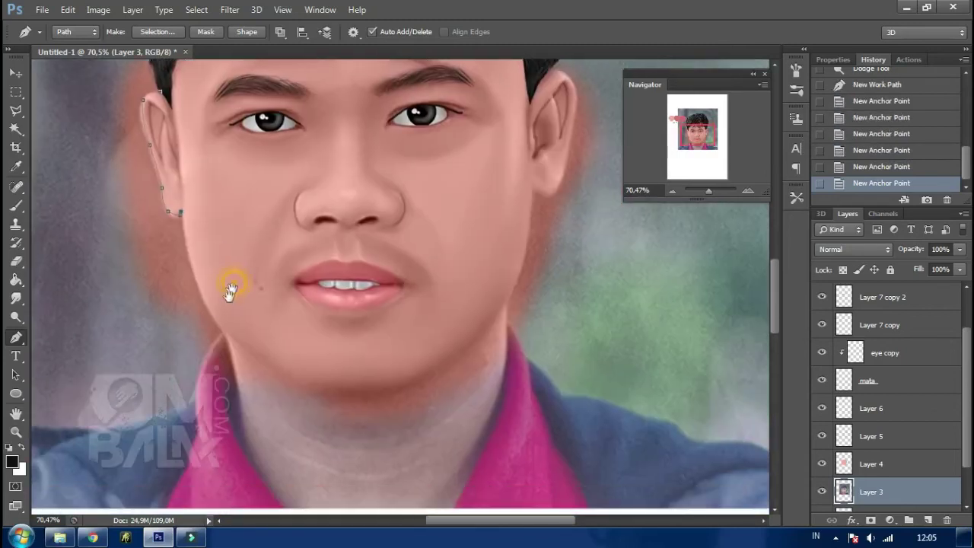
pyautogui.moveTo(252, 357); pyautogui.dragTo(341, 393)
pyautogui.click(326, 391)
pyautogui.moveTo(429, 376); pyautogui.dragTo(430, 373)
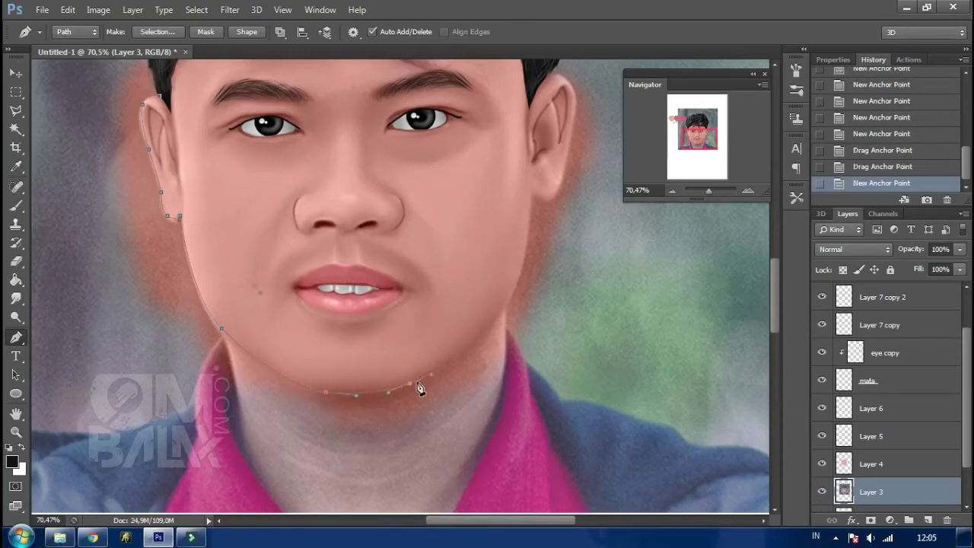
pyautogui.moveTo(511, 281); pyautogui.dragTo(523, 248)
pyautogui.moveTo(483, 318); pyautogui.dragTo(502, 313)
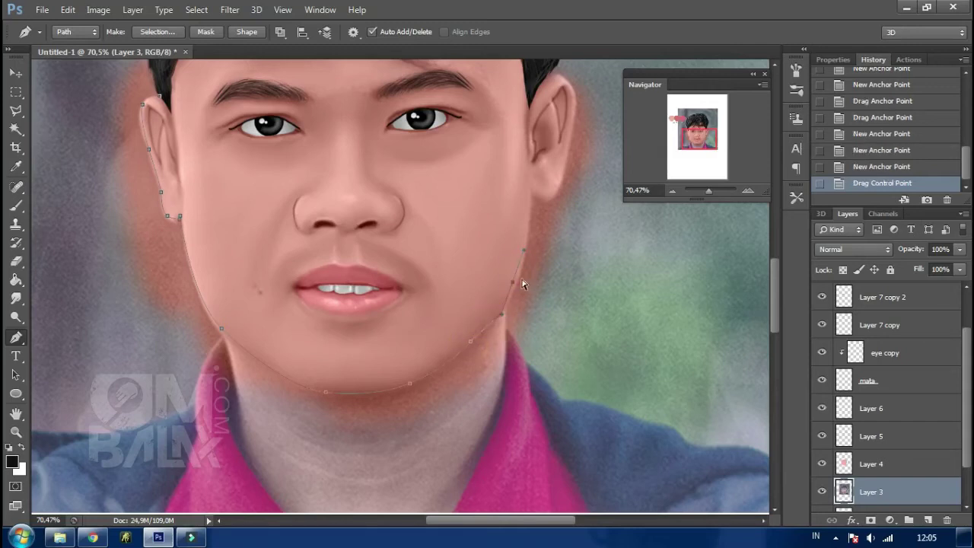
pyautogui.click(514, 281)
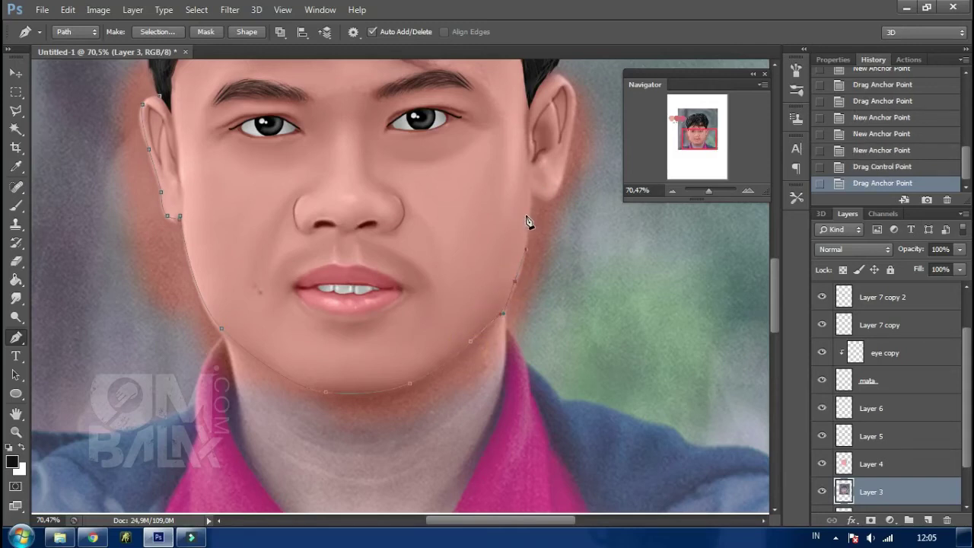
pyautogui.moveTo(528, 206); pyautogui.dragTo(531, 219)
pyautogui.click(528, 197)
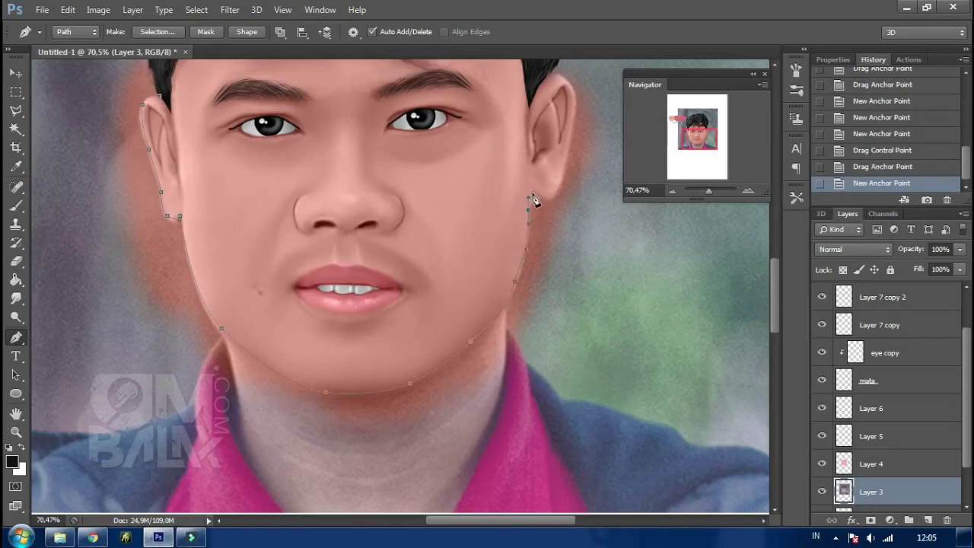
# Step: Trace around the right ear and across the hair, closing the path at the start
pyautogui.click(551, 199)
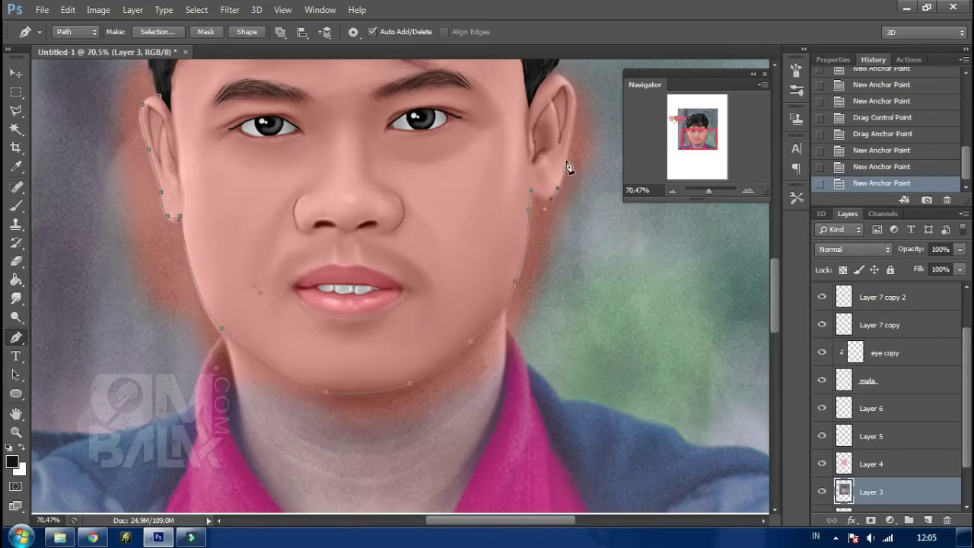
pyautogui.click(575, 98)
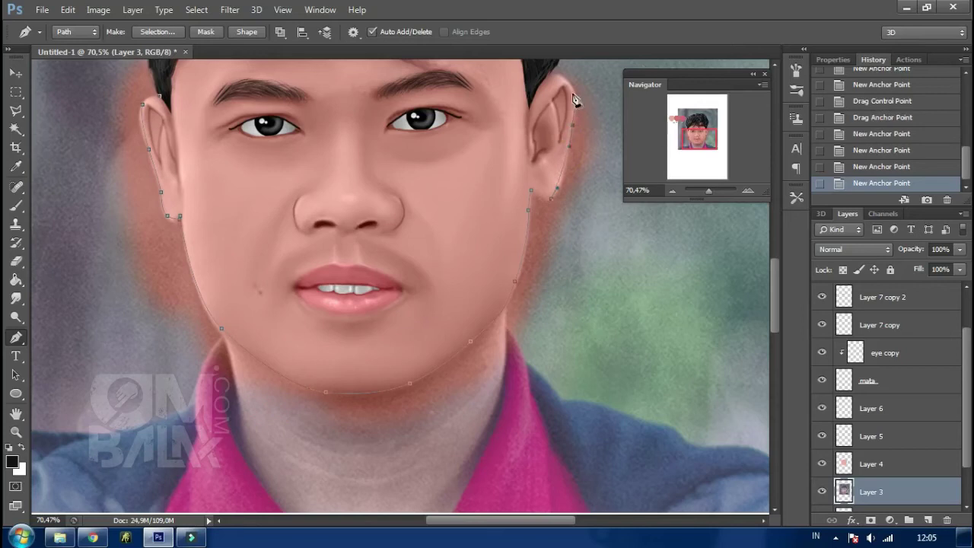
pyautogui.click(556, 76)
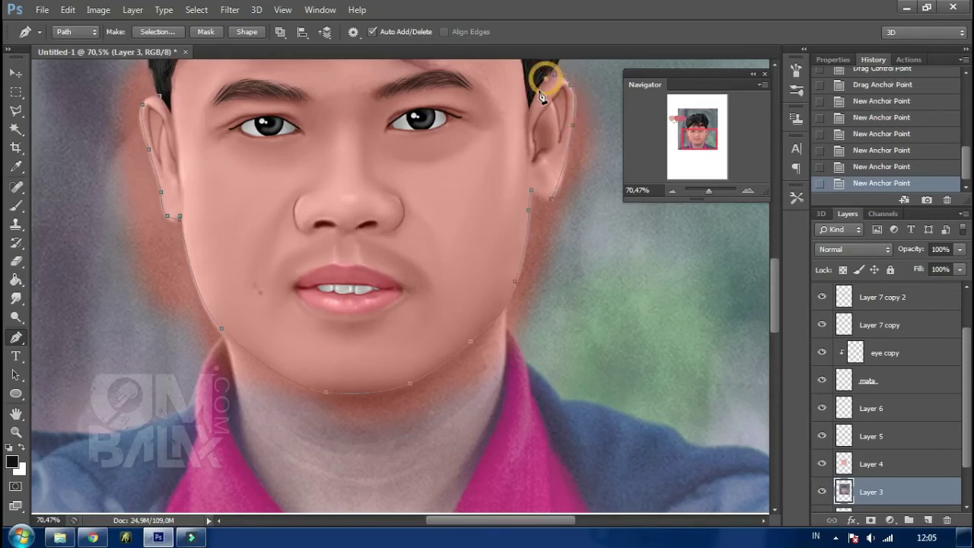
pyautogui.moveTo(491, 109); pyautogui.dragTo(446, 231)
pyautogui.click(281, 114)
pyautogui.click(173, 146)
pyautogui.moveTo(157, 211); pyautogui.dragTo(303, 257)
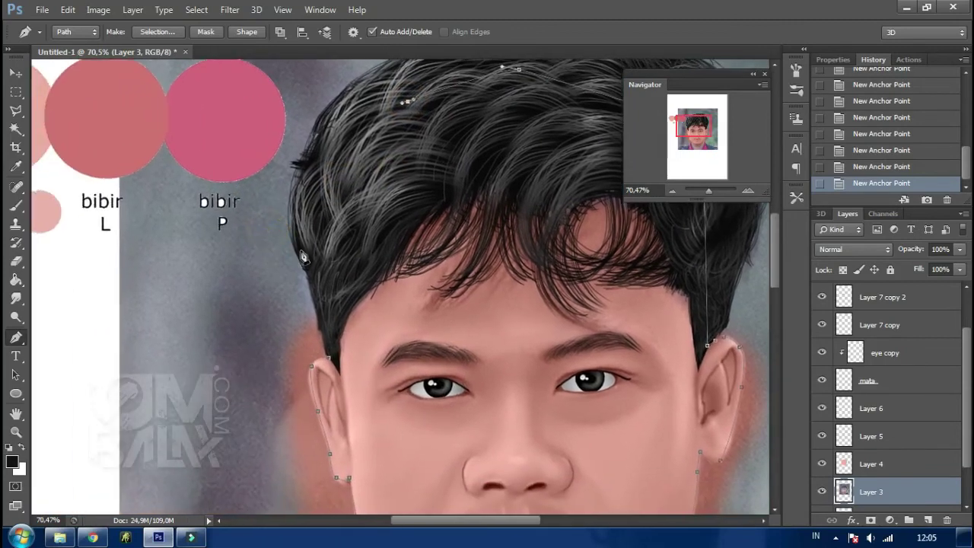
pyautogui.click(322, 228)
pyautogui.click(328, 294)
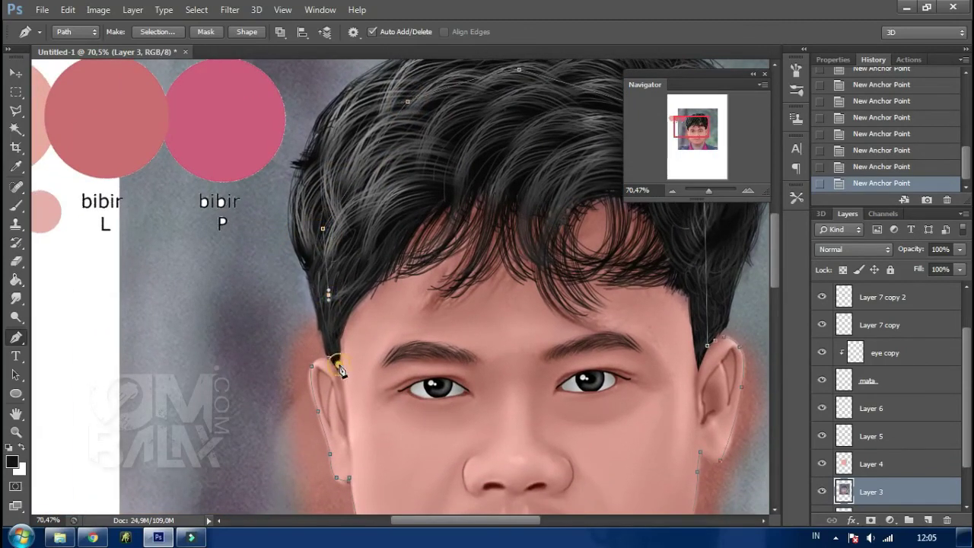
pyautogui.click(330, 359)
# Step: Turn the traced face path into a selection and paste it onto a new layer
pyautogui.click(163, 32)
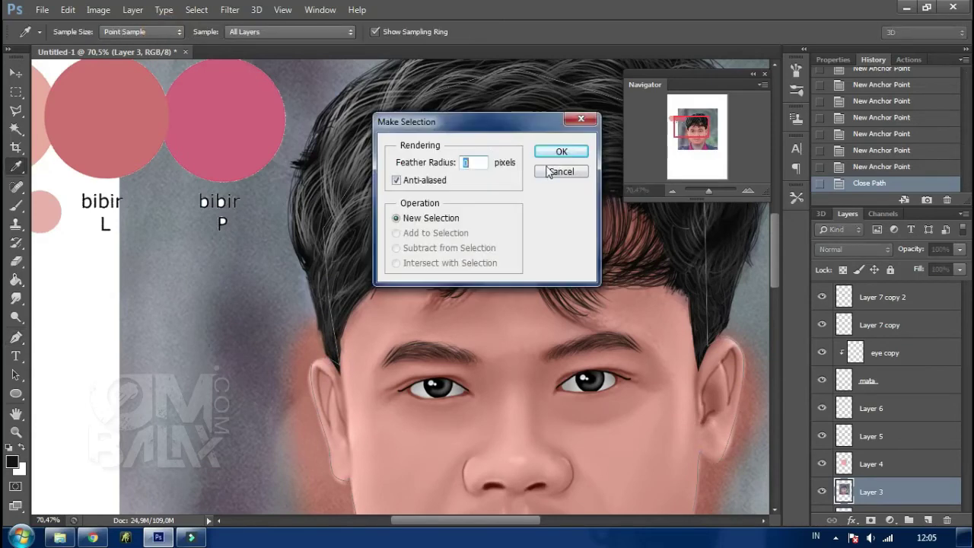
pyautogui.click(558, 156)
pyautogui.hotkey('ctrl', 'c')
pyautogui.hotkey('ctrl', 'v')
pyautogui.scroll(-2, 965, 420)
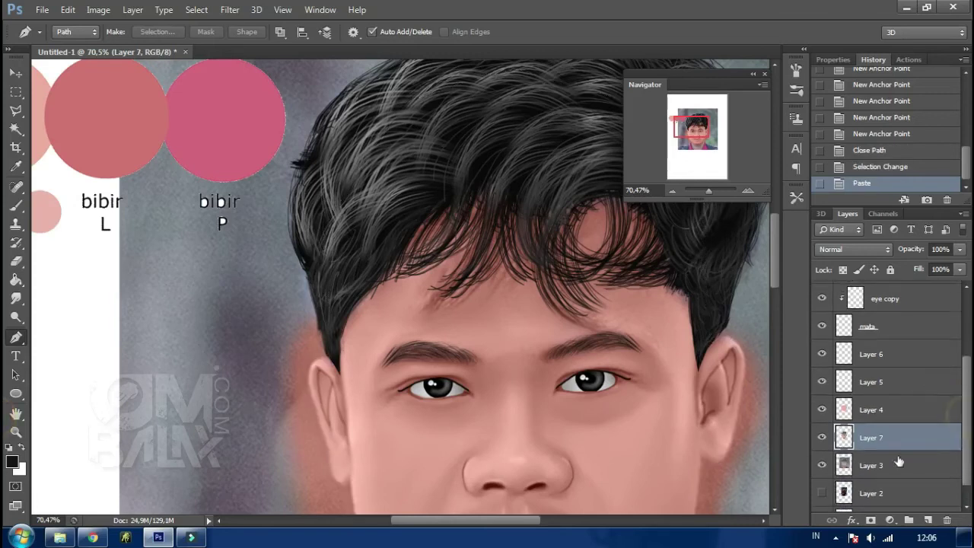
# Step: Clip Layer 4 to Layer 7, toggling Layers 7 and 2 to check the result
pyautogui.click(879, 408)
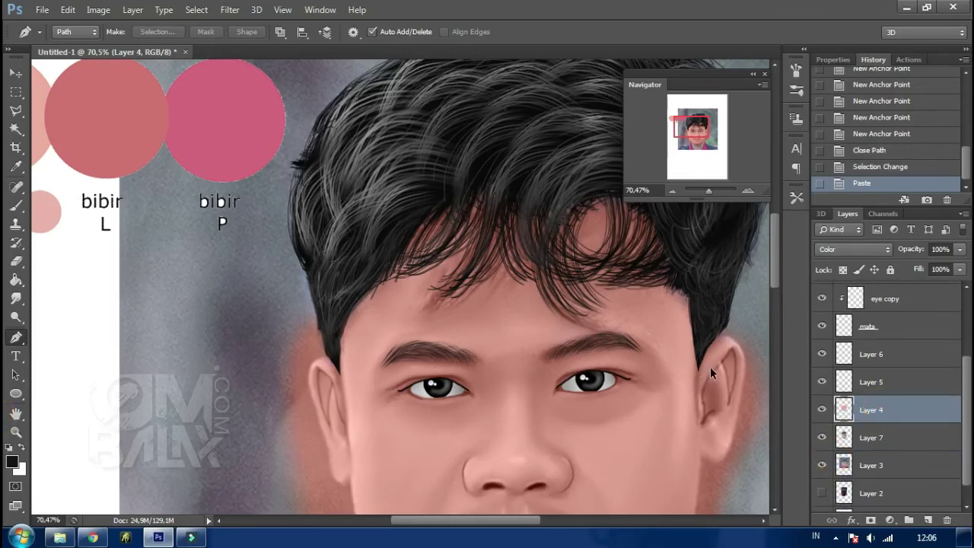
pyautogui.keyDown('alt'); pyautogui.click(854, 419); pyautogui.keyUp('alt')
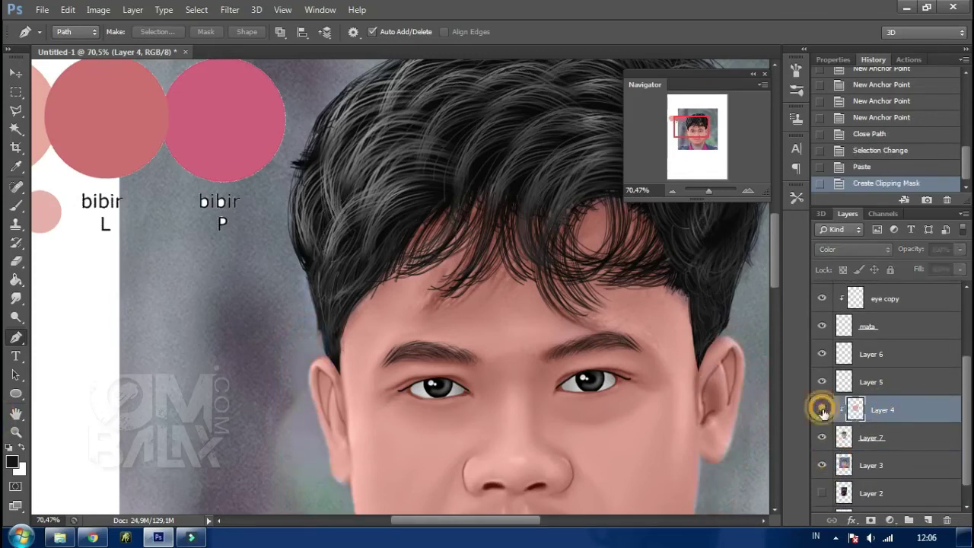
pyautogui.moveTo(714, 195); pyautogui.dragTo(706, 189)
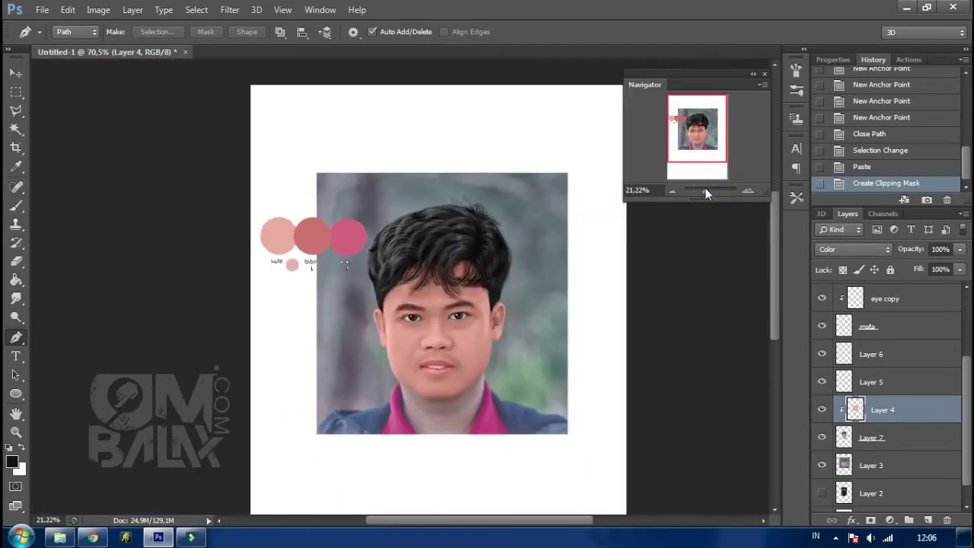
pyautogui.click(822, 438)
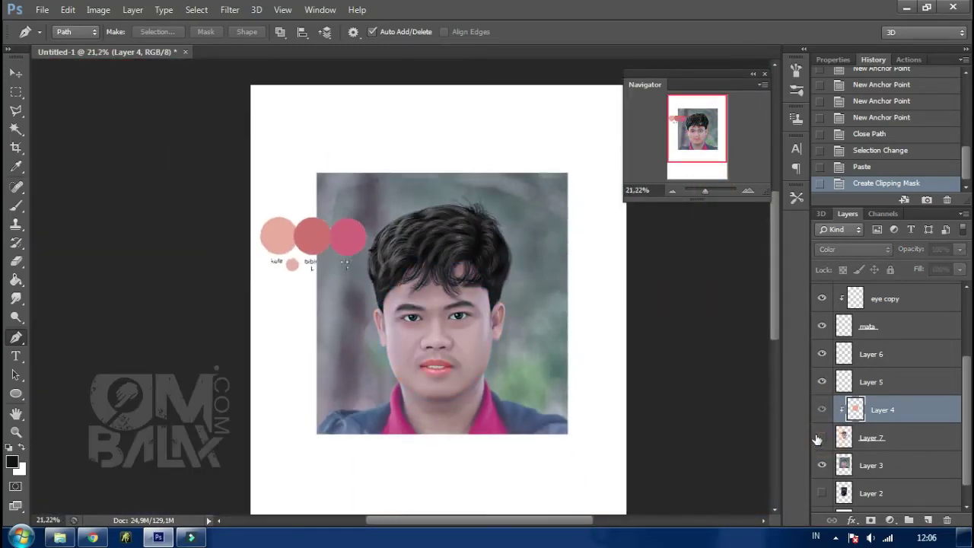
pyautogui.click(823, 465)
pyautogui.click(825, 493)
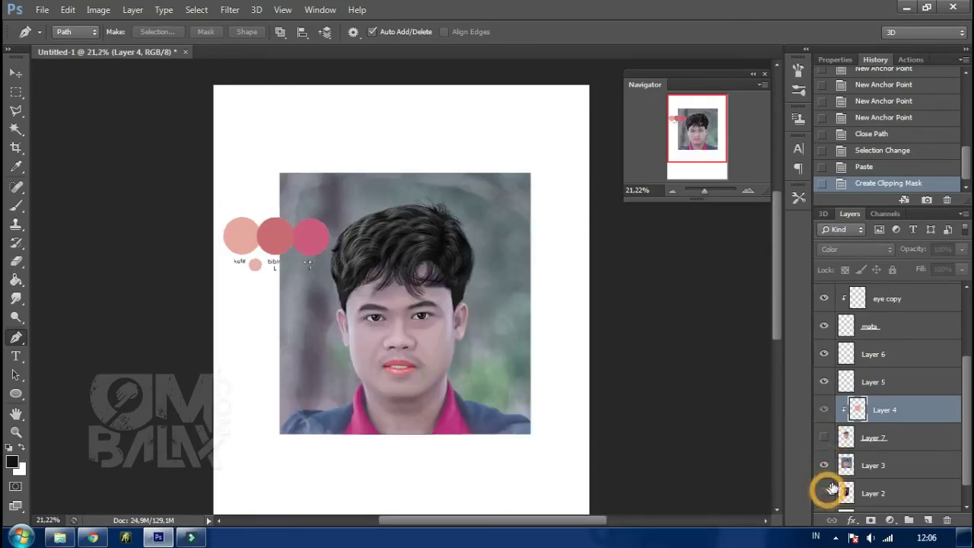
pyautogui.scroll(2, 913, 382)
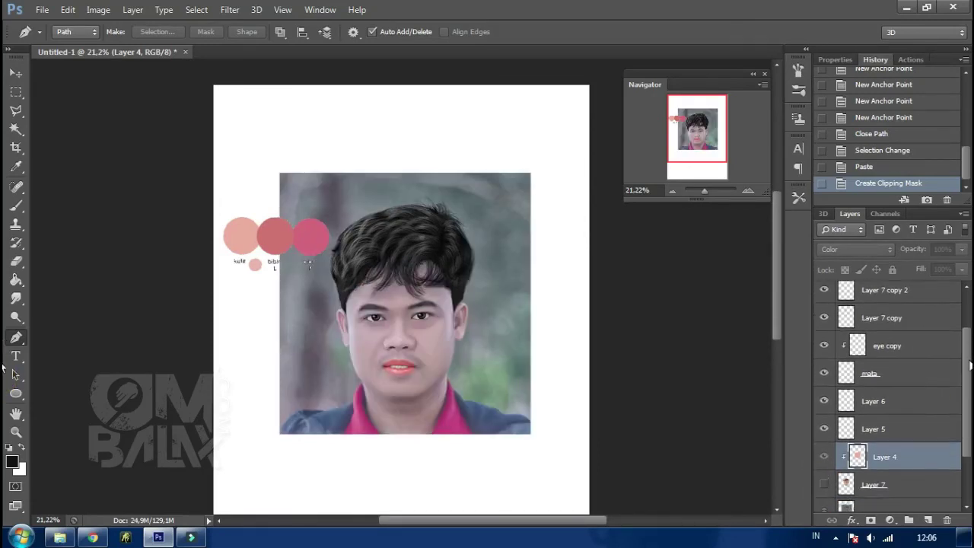
pyautogui.scroll(-3, 913, 382)
pyautogui.hotkey('ctrl', 'z')
pyautogui.click(824, 415)
pyautogui.hotkey('ctrl', 'alt', 'g')
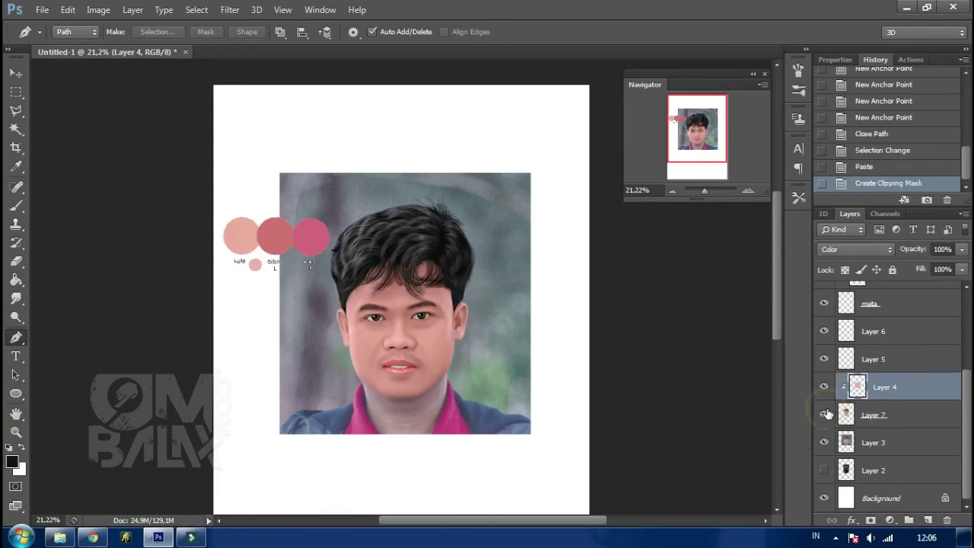
# Step: Scale down the color swatch layer beside the portrait and commit the transform
pyautogui.scroll(2, 883, 342)
pyautogui.scroll(2, 883, 343)
pyautogui.click(837, 295)
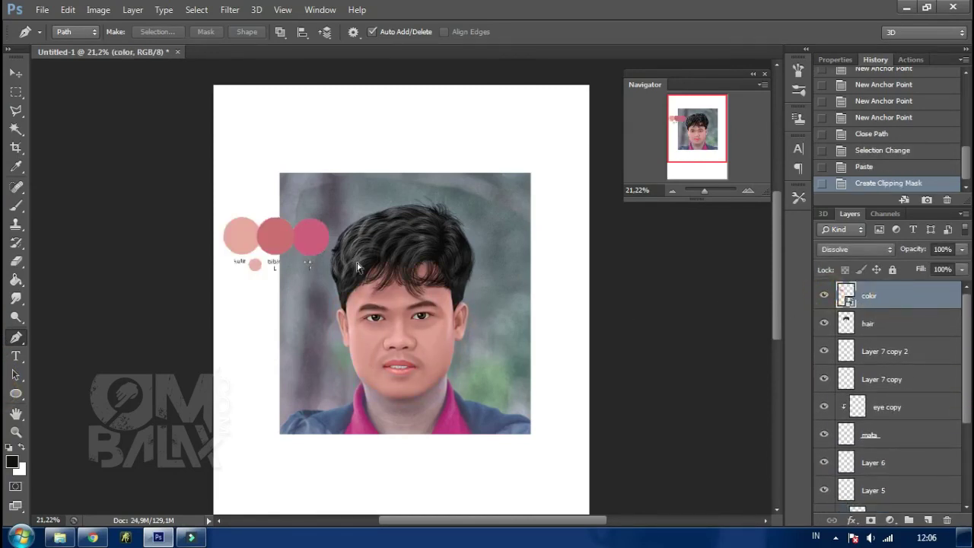
pyautogui.hotkey('ctrl', 't')
pyautogui.moveTo(339, 276)
pyautogui.mouseDown()
pyautogui.moveTo(312, 278)
pyautogui.moveTo(287, 263)
pyautogui.mouseUp()
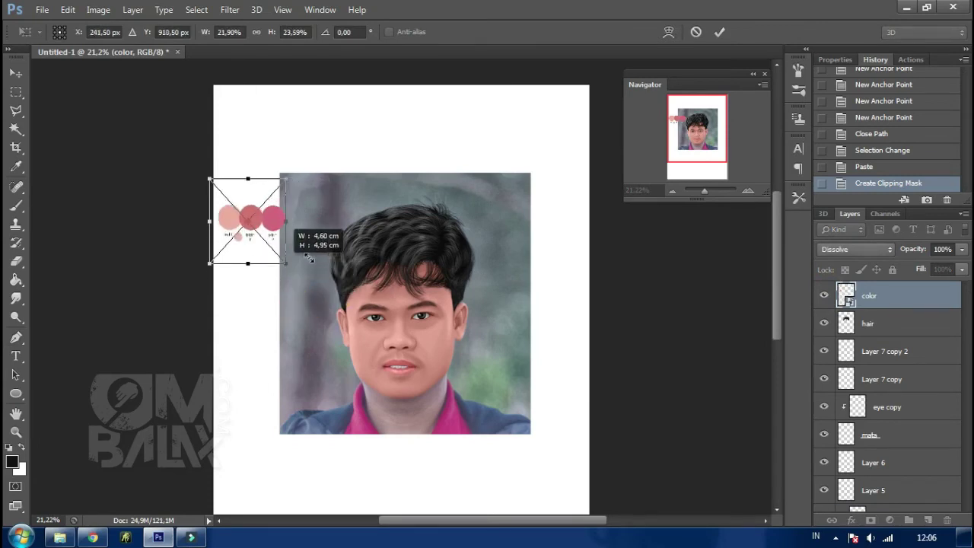
pyautogui.press('Return')
pyautogui.press('p')
pyautogui.scroll(-2, 950, 427)
pyautogui.scroll(-2, 900, 462)
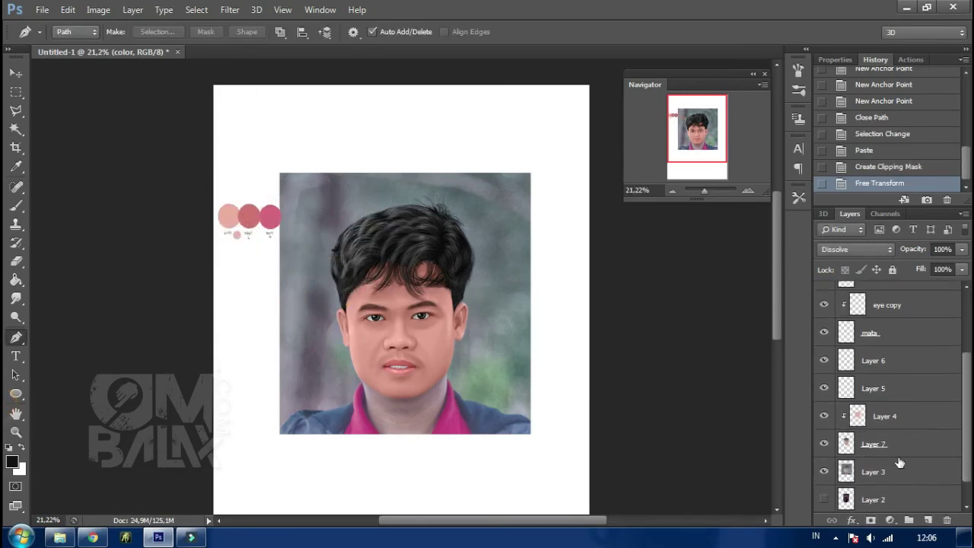
# Step: Hide the Layer 3 photo backdrop and shift the color-to-Layer 7 layers up and right
pyautogui.click(824, 472)
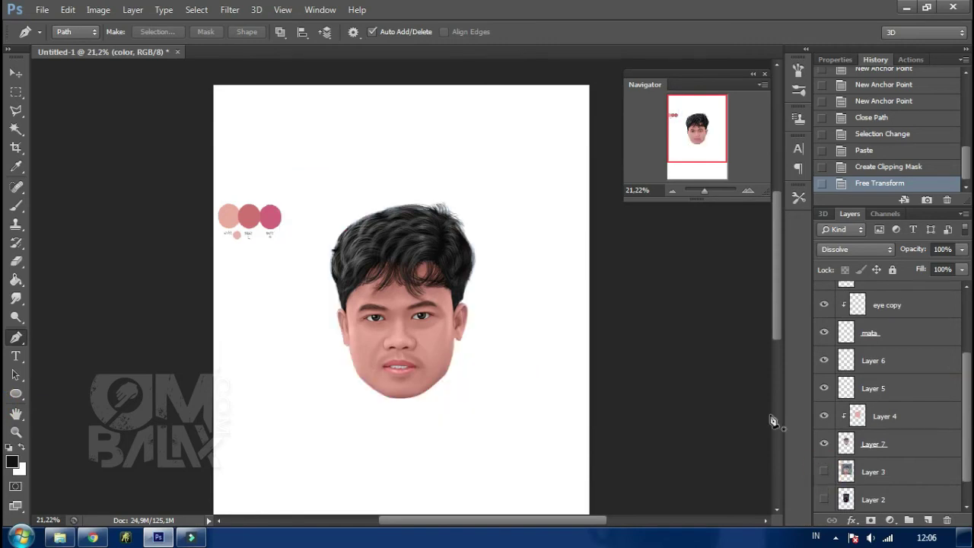
pyautogui.scroll(2, 411, 318)
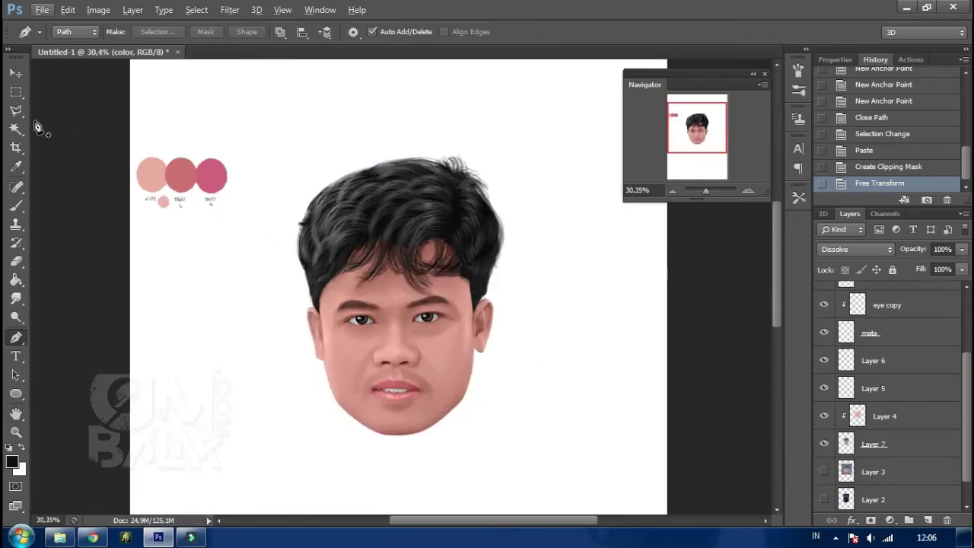
pyautogui.click(9, 73)
pyautogui.click(879, 446)
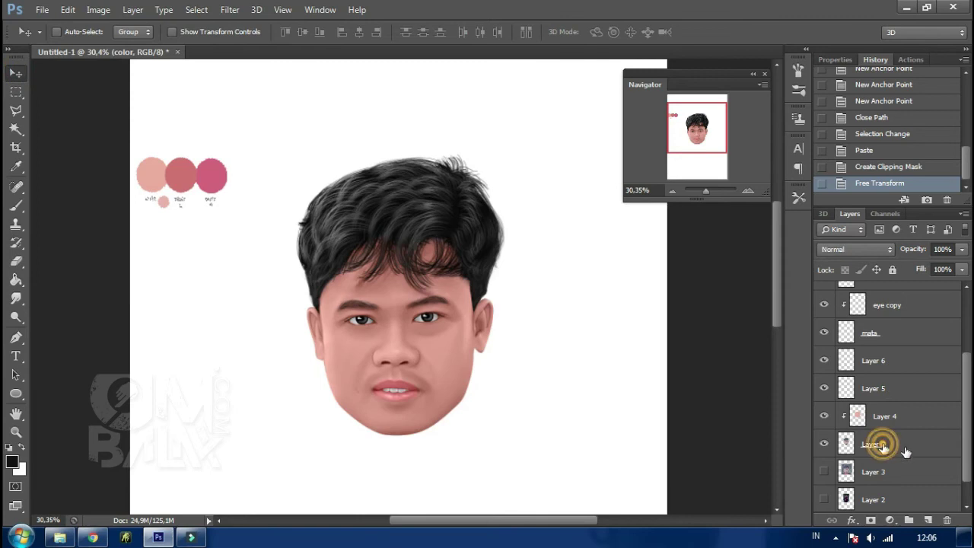
pyautogui.scroll(3, 909, 380)
pyautogui.keyDown('shift'); pyautogui.click(896, 305); pyautogui.keyUp('shift')
pyautogui.moveTo(495, 285); pyautogui.dragTo(513, 216)
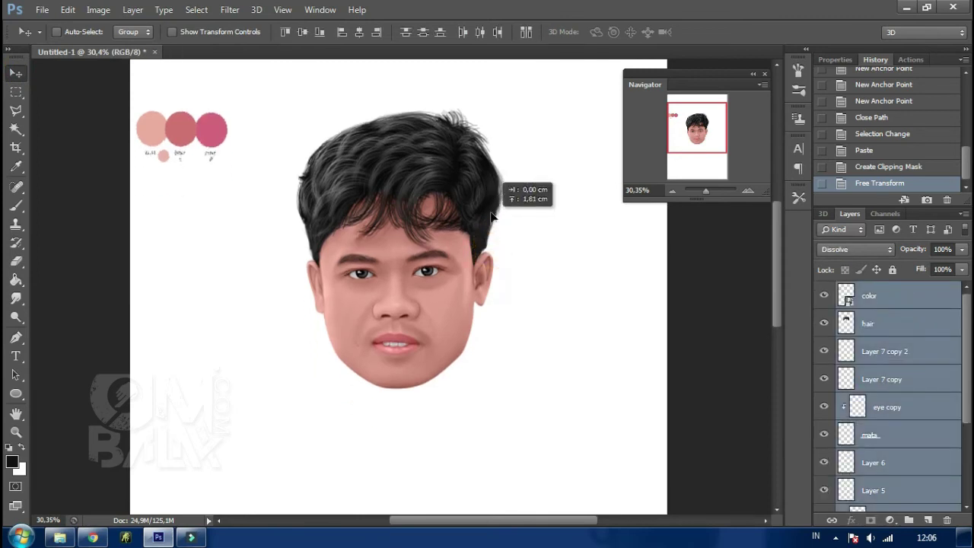
# Step: Merge the face layers, leaving out color, into the single hair layer
pyautogui.keyDown('ctrl'); pyautogui.click(899, 295); pyautogui.keyUp('ctrl')
pyautogui.rightClick(895, 325)
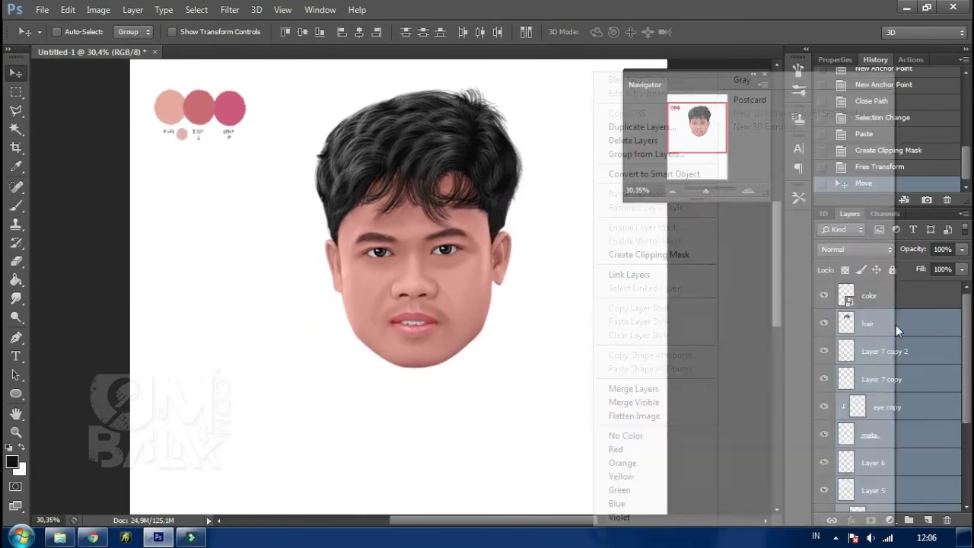
pyautogui.click(678, 387)
pyautogui.doubleClick(827, 325)
pyautogui.scroll(2, 399, 200)
pyautogui.scroll(3, 440, 269)
pyautogui.scroll(3, 443, 276)
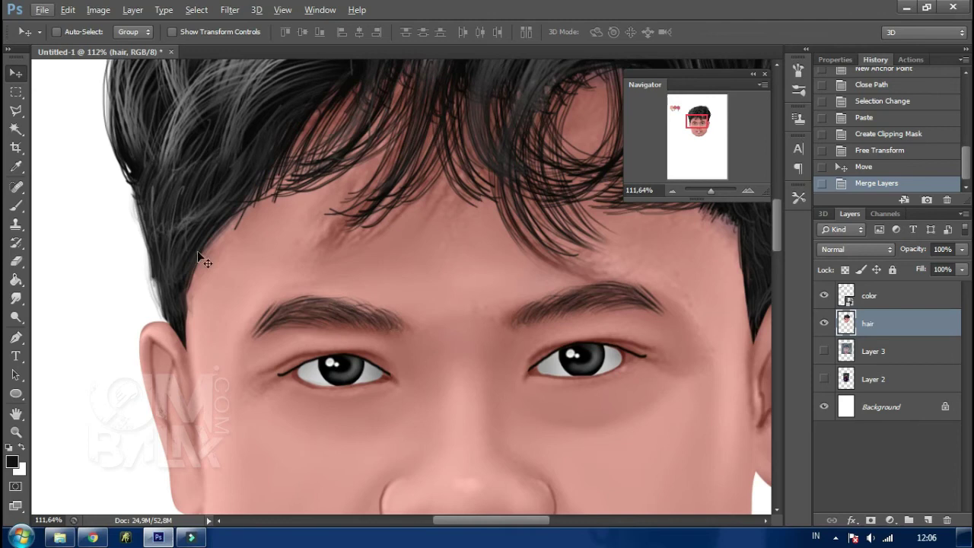
# Step: Smudge the forehead skin along the hairline with an 85 px Smudge brush
pyautogui.click(16, 299)
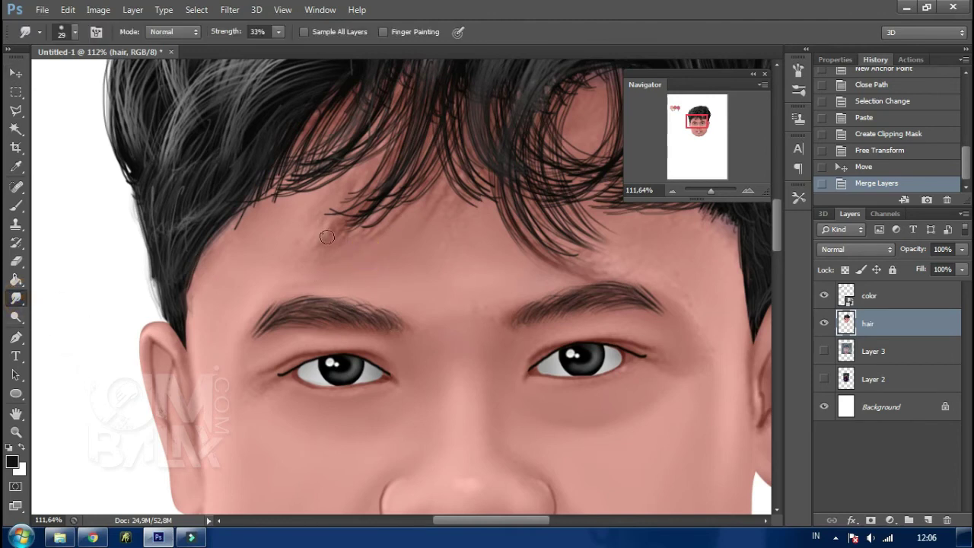
pyautogui.moveTo(334, 252); pyautogui.dragTo(459, 210)
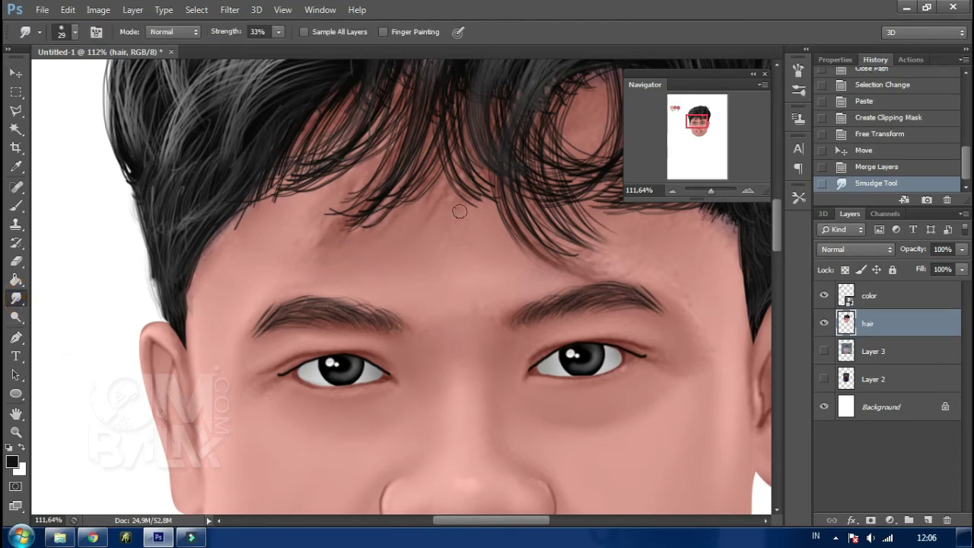
pyautogui.rightClick(466, 220)
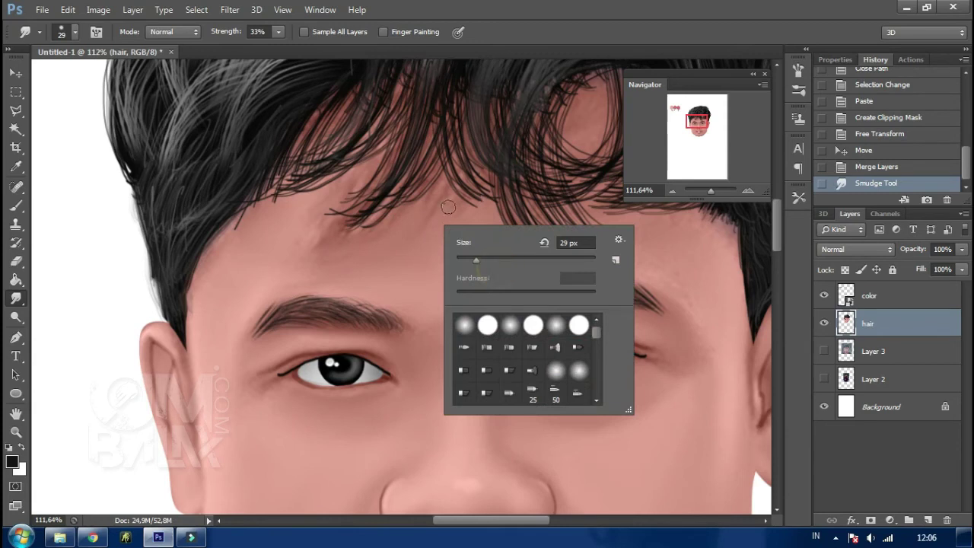
pyautogui.click(450, 213)
pyautogui.click(467, 214)
pyautogui.rightClick(466, 213)
pyautogui.moveTo(539, 239); pyautogui.dragTo(563, 238)
pyautogui.click(429, 224)
pyautogui.moveTo(458, 236)
pyautogui.mouseDown()
pyautogui.moveTo(391, 254)
pyautogui.moveTo(449, 246)
pyautogui.mouseUp()
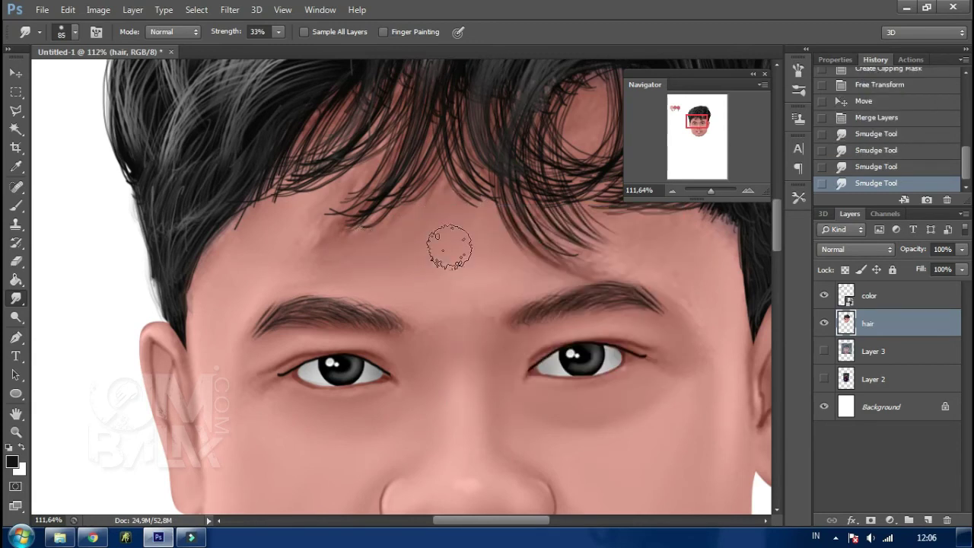
# Step: Smudge more forehead skin below the hair and hide the color swatch circles
pyautogui.moveTo(710, 190); pyautogui.dragTo(708, 189)
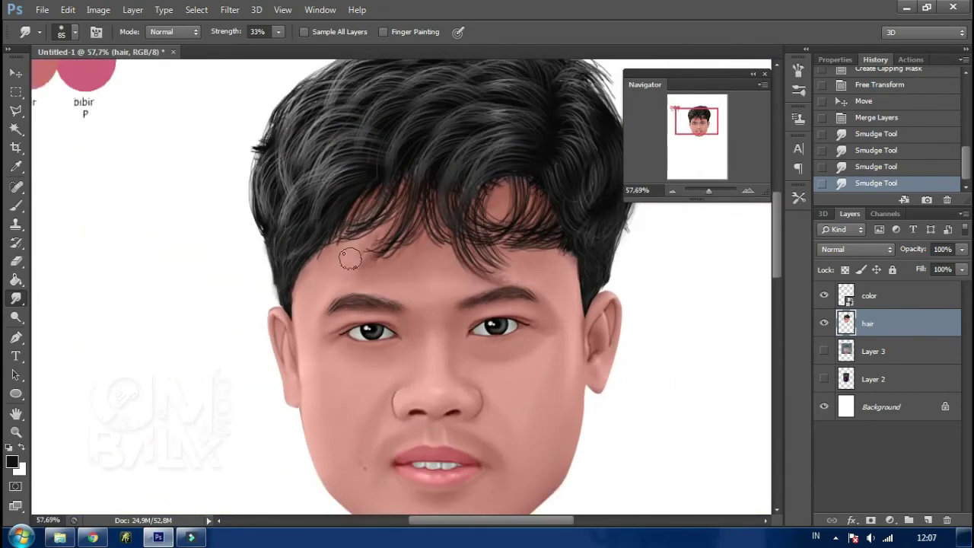
pyautogui.moveTo(373, 268); pyautogui.dragTo(364, 270)
pyautogui.moveTo(363, 269)
pyautogui.mouseDown()
pyautogui.moveTo(402, 274)
pyautogui.moveTo(359, 265)
pyautogui.moveTo(369, 255)
pyautogui.mouseUp()
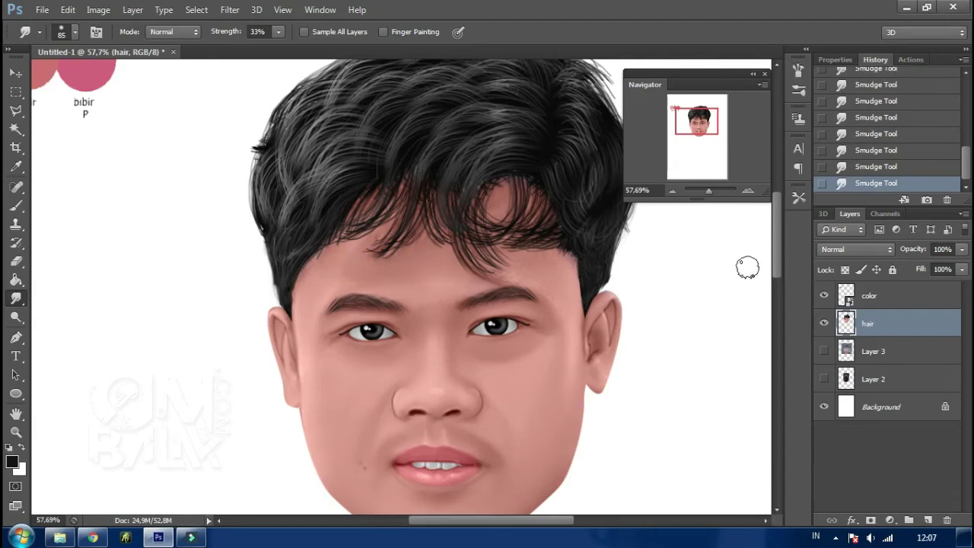
pyautogui.moveTo(708, 191); pyautogui.dragTo(706, 193)
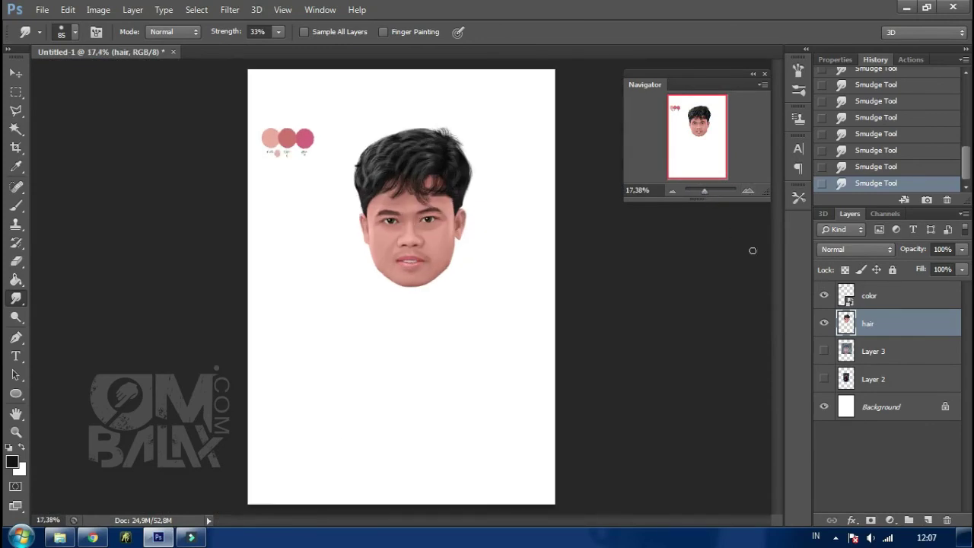
pyautogui.click(824, 296)
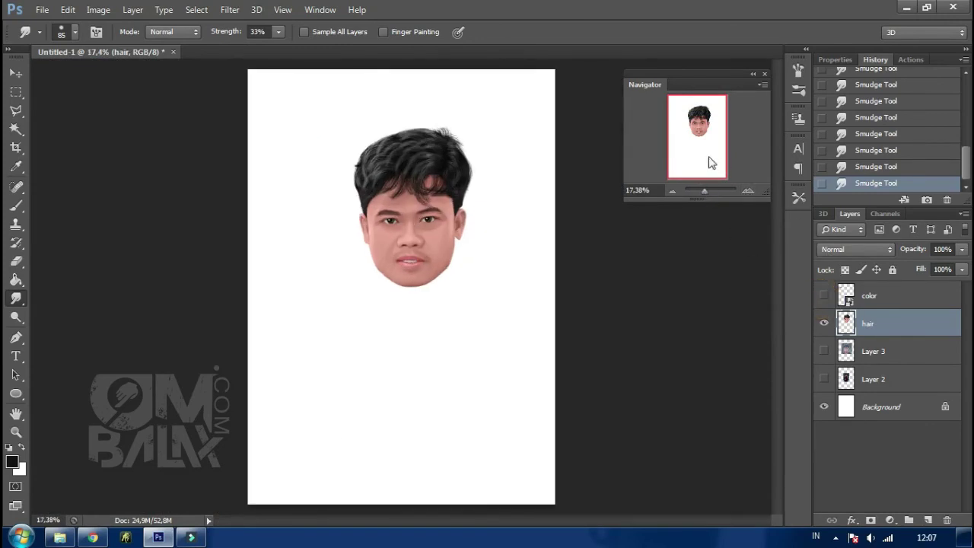
pyautogui.moveTo(705, 191); pyautogui.dragTo(710, 191)
pyautogui.scroll(5, 505, 285)
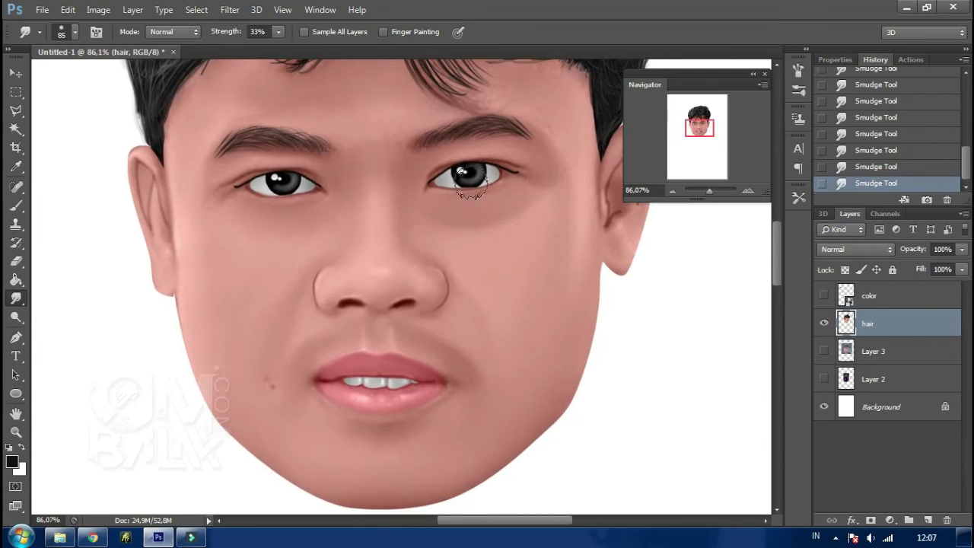
# Step: Dodge both lower eyelids to brighten them
pyautogui.click(19, 314)
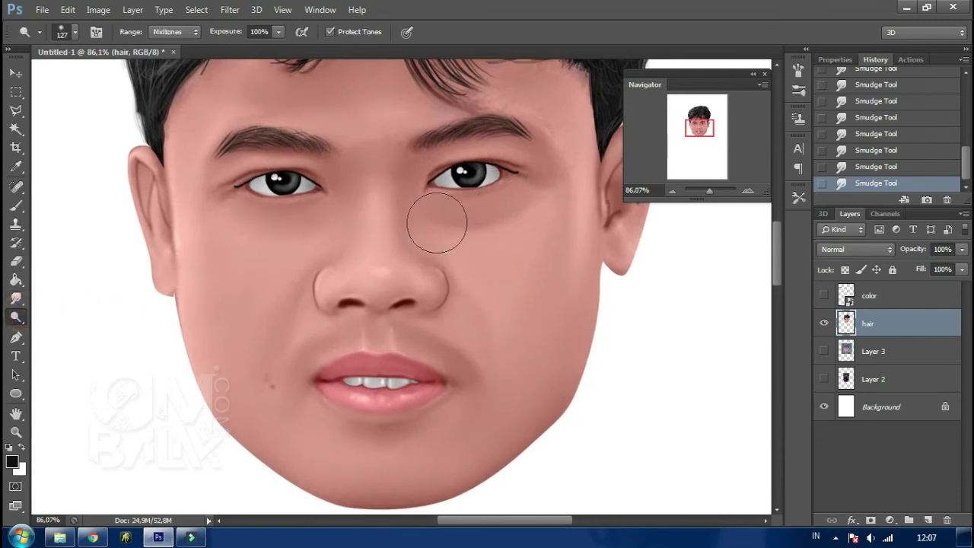
pyautogui.moveTo(709, 191); pyautogui.dragTo(714, 191)
pyautogui.rightClick(478, 160)
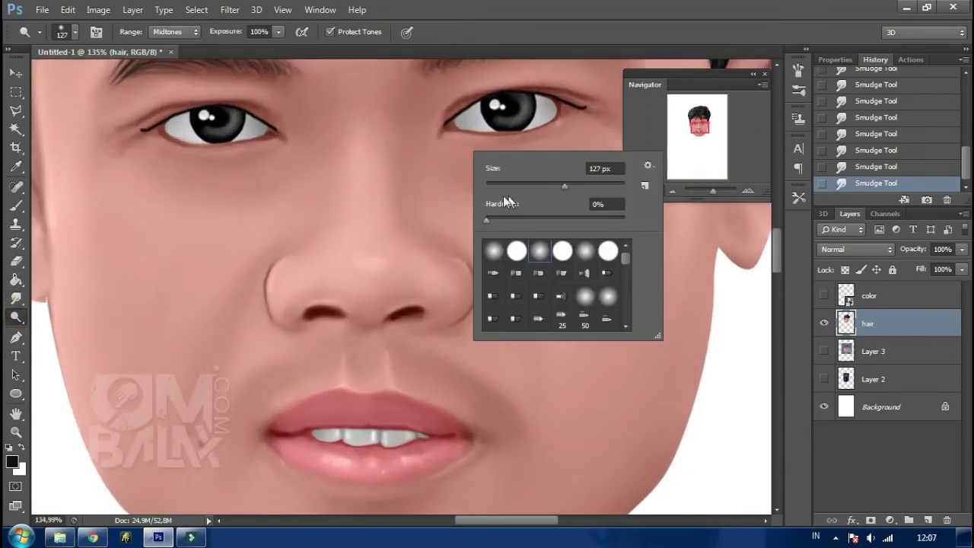
pyautogui.press('Return')
pyautogui.moveTo(457, 136)
pyautogui.mouseDown()
pyautogui.moveTo(541, 141)
pyautogui.moveTo(536, 133)
pyautogui.moveTo(554, 125)
pyautogui.mouseUp()
pyautogui.moveTo(525, 131); pyautogui.dragTo(552, 126)
pyautogui.moveTo(157, 138); pyautogui.dragTo(282, 140)
pyautogui.click(440, 137)
# Step: Smudge the eye corners to soften them
pyautogui.click(16, 299)
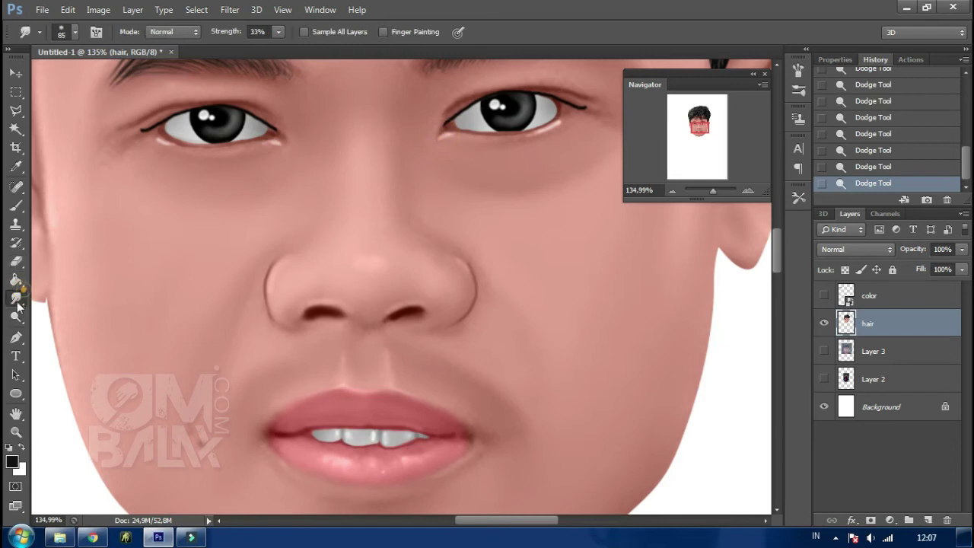
pyautogui.rightClick(260, 128)
pyautogui.click(165, 152)
pyautogui.click(459, 152)
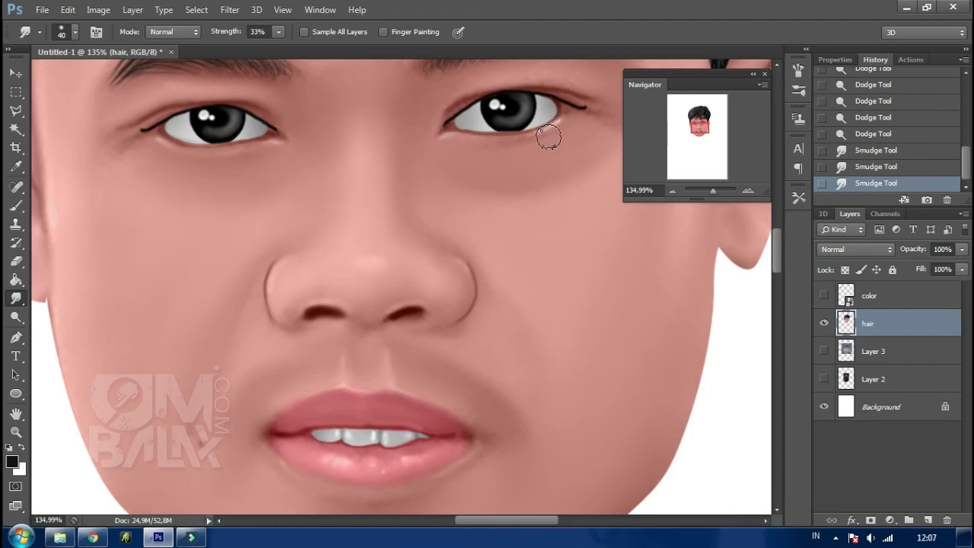
pyautogui.moveTo(569, 116)
pyautogui.mouseDown()
pyautogui.moveTo(579, 122)
pyautogui.moveTo(586, 102)
pyautogui.mouseUp()
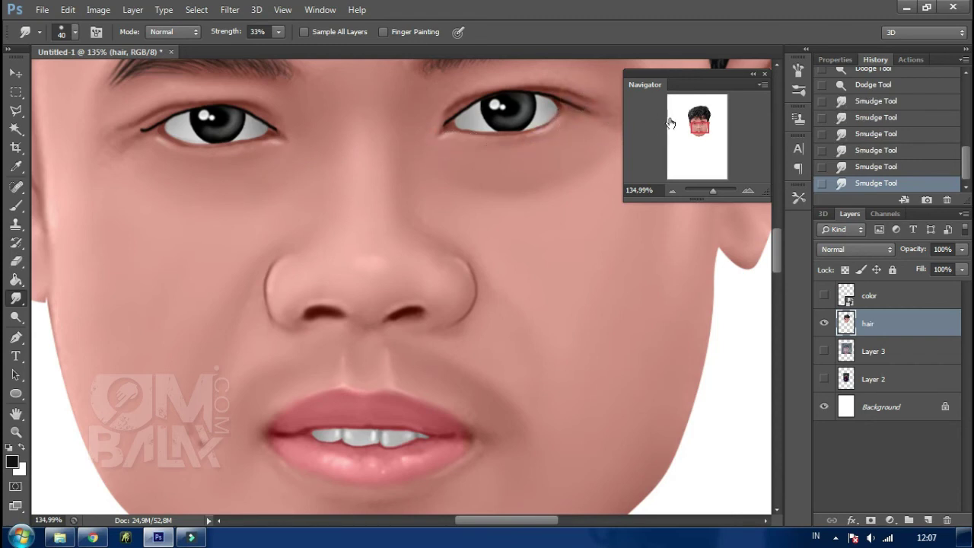
pyautogui.moveTo(715, 191); pyautogui.dragTo(706, 191)
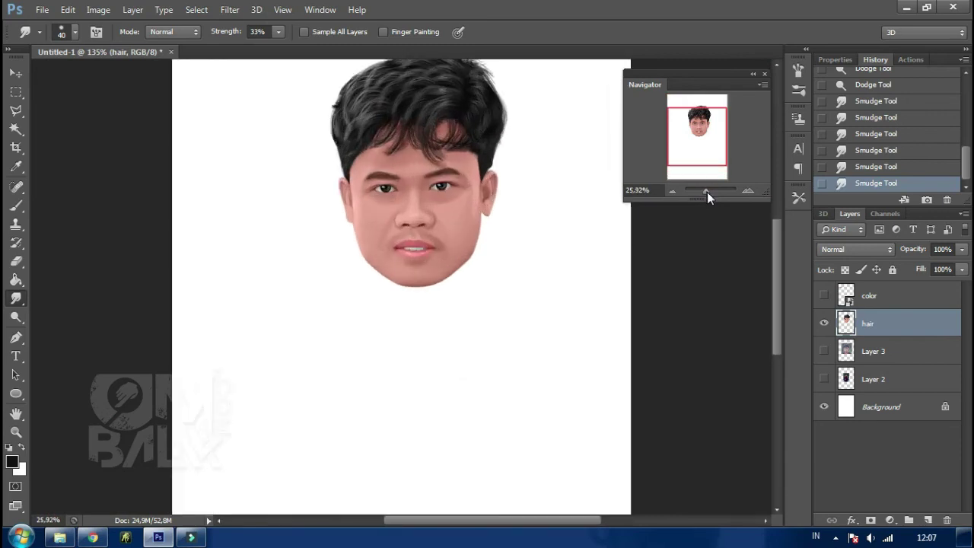
pyautogui.moveTo(517, 181); pyautogui.dragTo(487, 269)
pyautogui.moveTo(709, 189); pyautogui.dragTo(716, 197)
# Step: Paint thin 2 px strands across the hair and sample a light grey from it
pyautogui.click(16, 206)
pyautogui.moveTo(219, 288)
pyautogui.mouseDown()
pyautogui.moveTo(300, 254)
pyautogui.moveTo(277, 297)
pyautogui.moveTo(283, 326)
pyautogui.moveTo(300, 331)
pyautogui.mouseUp()
pyautogui.hotkey('ctrl', 'z')
pyautogui.moveTo(349, 235); pyautogui.dragTo(335, 305)
pyautogui.moveTo(392, 243); pyautogui.dragTo(404, 308)
pyautogui.moveTo(430, 263)
pyautogui.mouseDown()
pyautogui.moveTo(454, 279)
pyautogui.moveTo(438, 308)
pyautogui.moveTo(495, 308)
pyautogui.mouseUp()
pyautogui.keyDown('alt'); pyautogui.click(467, 296); pyautogui.keyUp('alt')
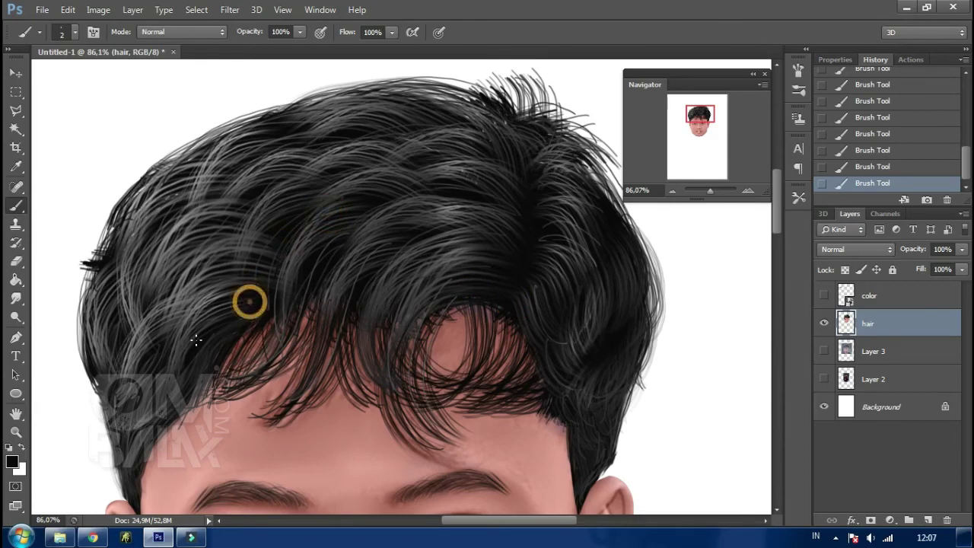
pyautogui.keyDown('alt'); pyautogui.click(206, 294); pyautogui.keyUp('alt')
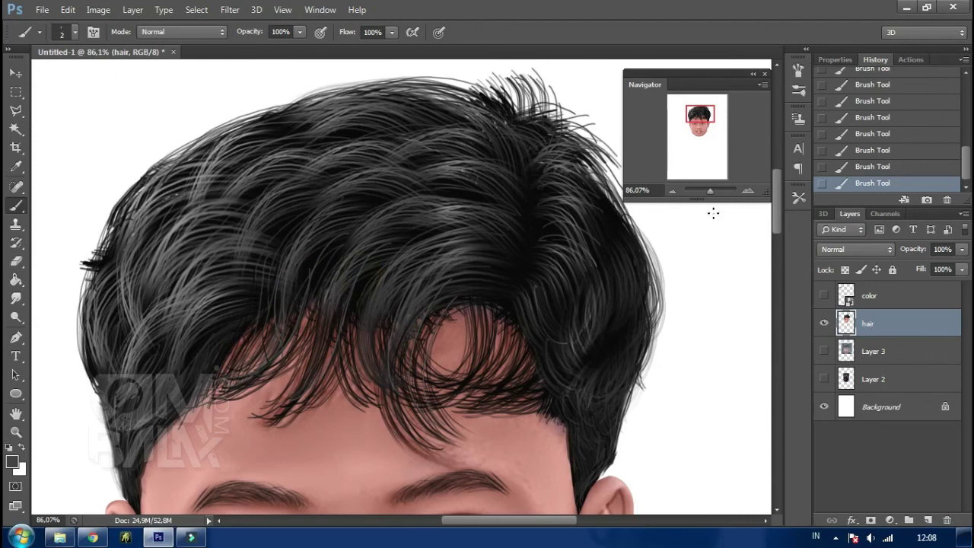
# Step: Make the Background layer active in the Layers panel
pyautogui.moveTo(710, 190); pyautogui.dragTo(702, 191)
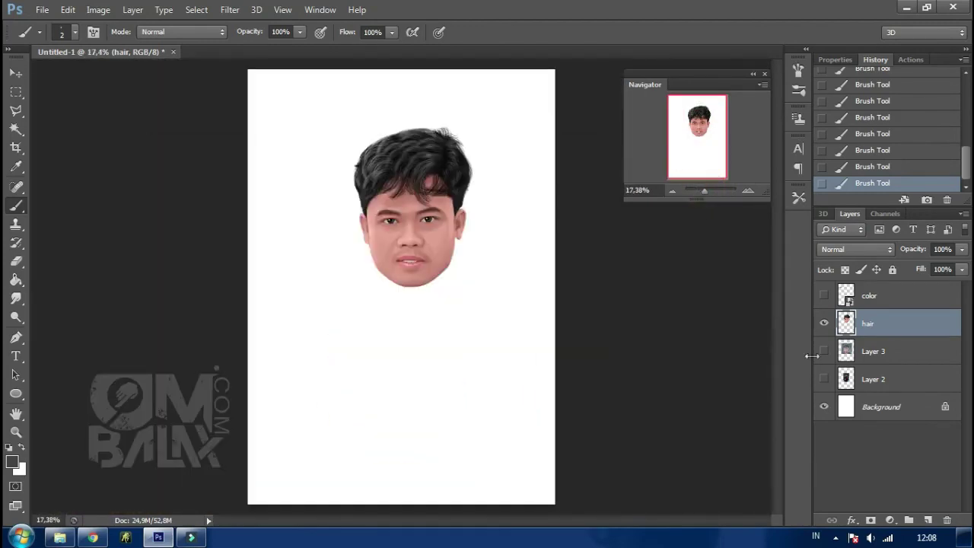
pyautogui.click(894, 359)
pyautogui.click(875, 406)
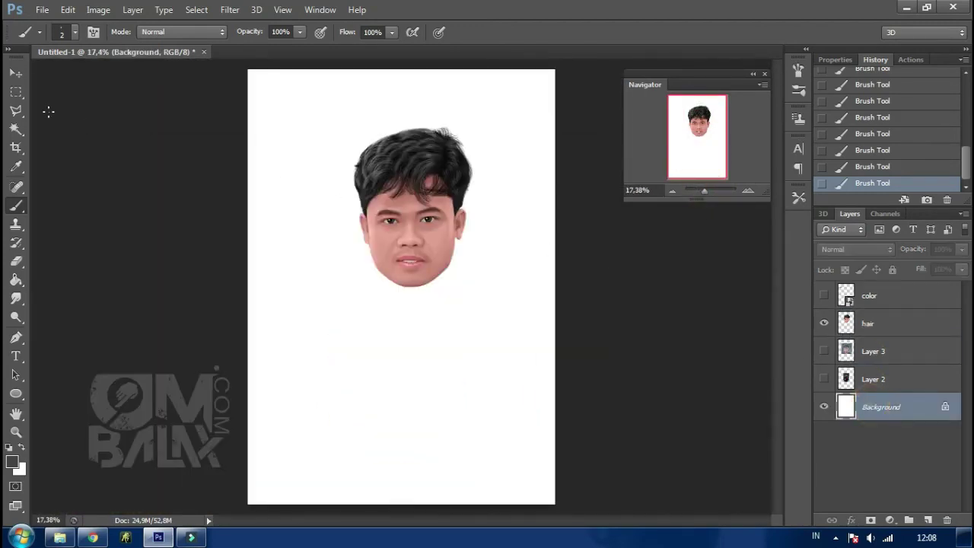
pyautogui.click(16, 73)
# Step: Drag the gray BG spotlight image from Explorer into the portrait and stretch it over the whole page
pyautogui.click(60, 538)
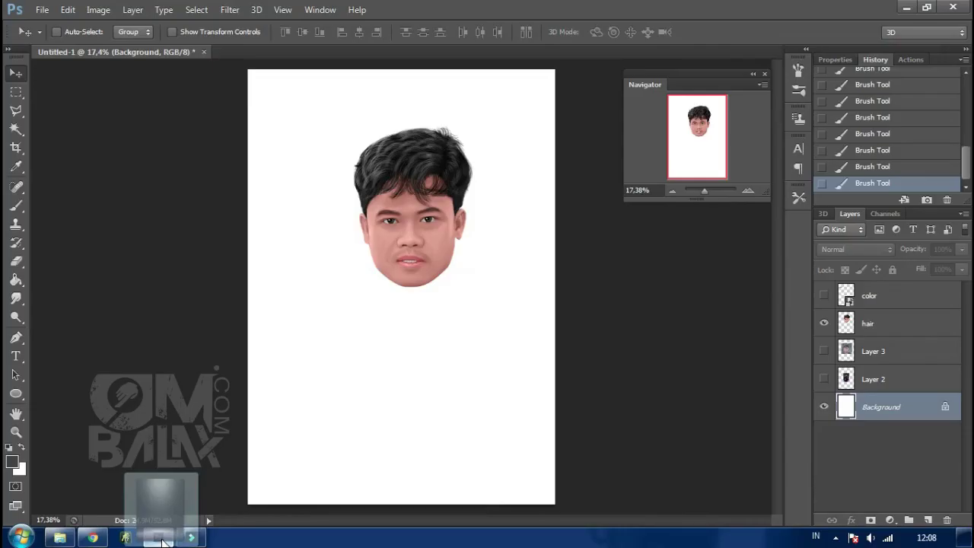
pyautogui.moveTo(454, 179)
pyautogui.mouseDown()
pyautogui.moveTo(364, 363)
pyautogui.moveTo(394, 330)
pyautogui.mouseUp()
pyautogui.moveTo(402, 85); pyautogui.dragTo(397, 53)
pyautogui.moveTo(252, 278); pyautogui.dragTo(240, 275)
pyautogui.moveTo(553, 278)
pyautogui.mouseDown()
pyautogui.moveTo(549, 295)
pyautogui.moveTo(561, 283)
pyautogui.mouseUp()
pyautogui.moveTo(398, 485); pyautogui.dragTo(400, 503)
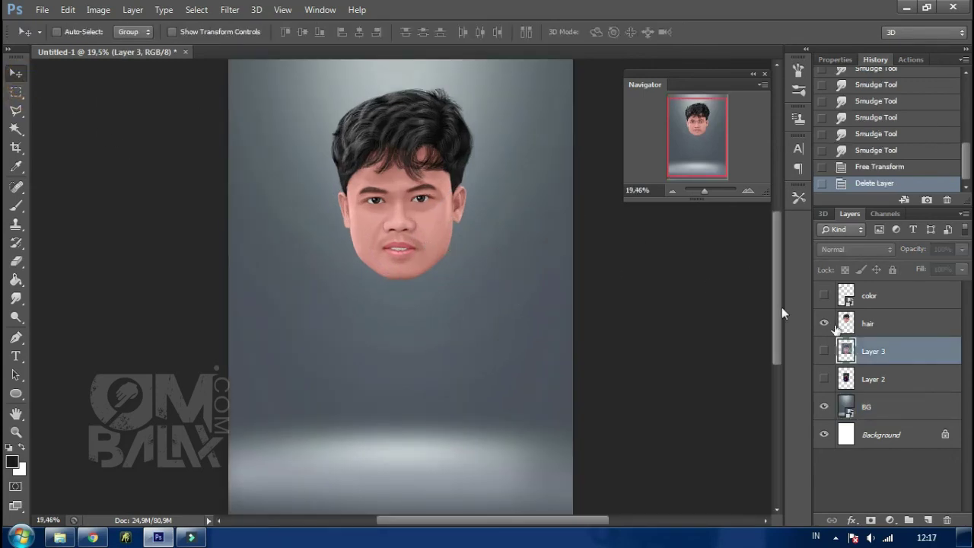
# Step: Nudge the hair layer down and dodge hair highlights with a 79 px brush
pyautogui.click(890, 329)
pyautogui.moveTo(449, 239); pyautogui.dragTo(455, 259)
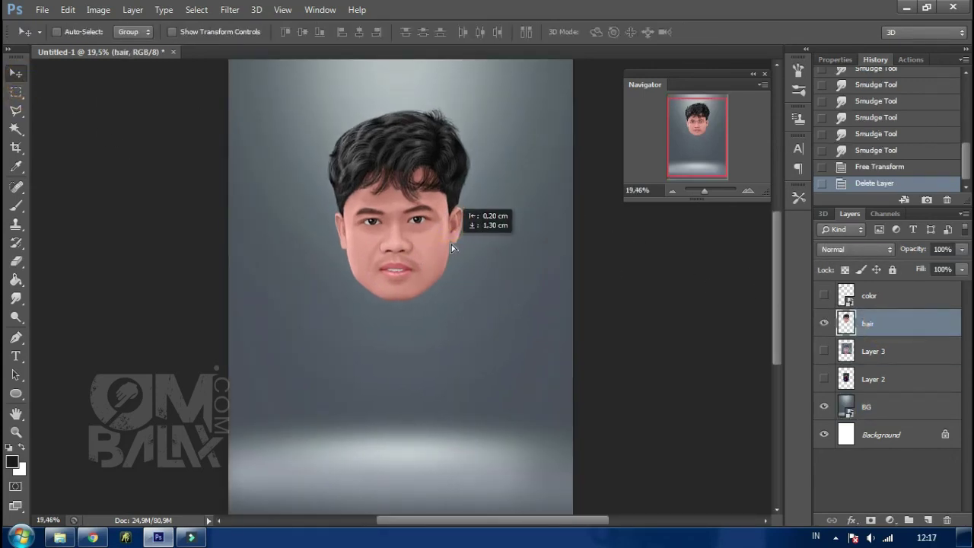
pyautogui.click(16, 316)
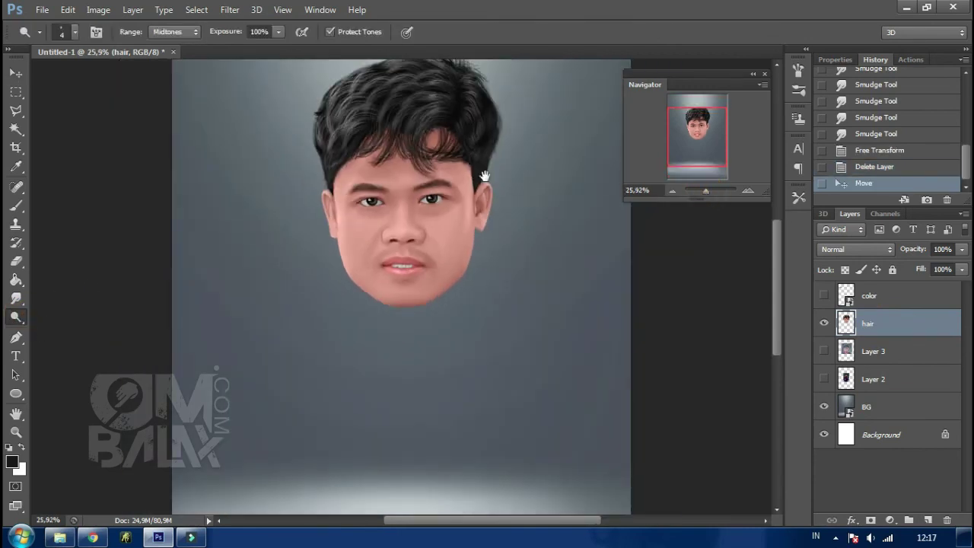
pyautogui.moveTo(706, 192); pyautogui.dragTo(706, 191)
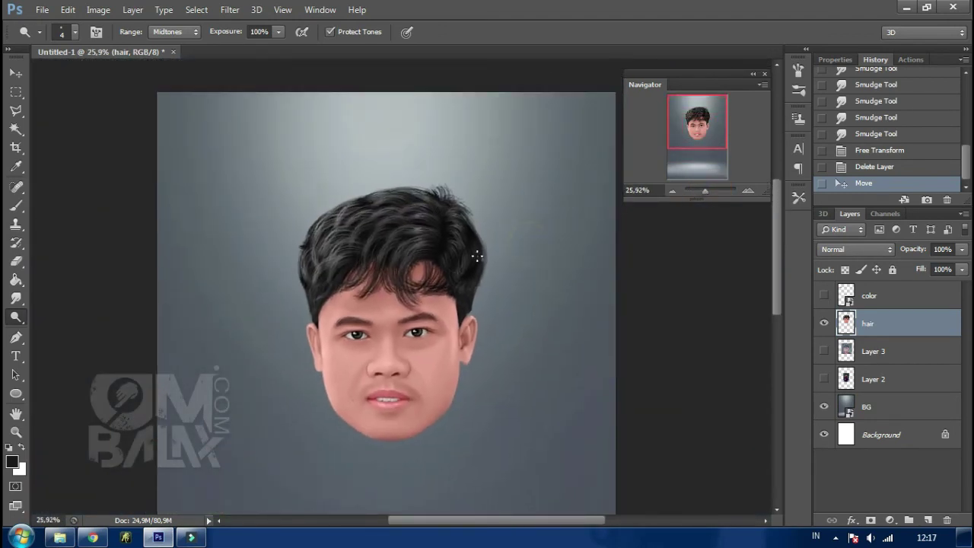
pyautogui.rightClick(477, 256)
pyautogui.moveTo(496, 285); pyautogui.dragTo(540, 285)
pyautogui.moveTo(466, 228)
pyautogui.mouseDown()
pyautogui.moveTo(474, 242)
pyautogui.moveTo(483, 224)
pyautogui.moveTo(479, 300)
pyautogui.mouseUp()
pyautogui.moveTo(478, 240); pyautogui.dragTo(465, 224)
pyautogui.moveTo(426, 190); pyautogui.dragTo(318, 219)
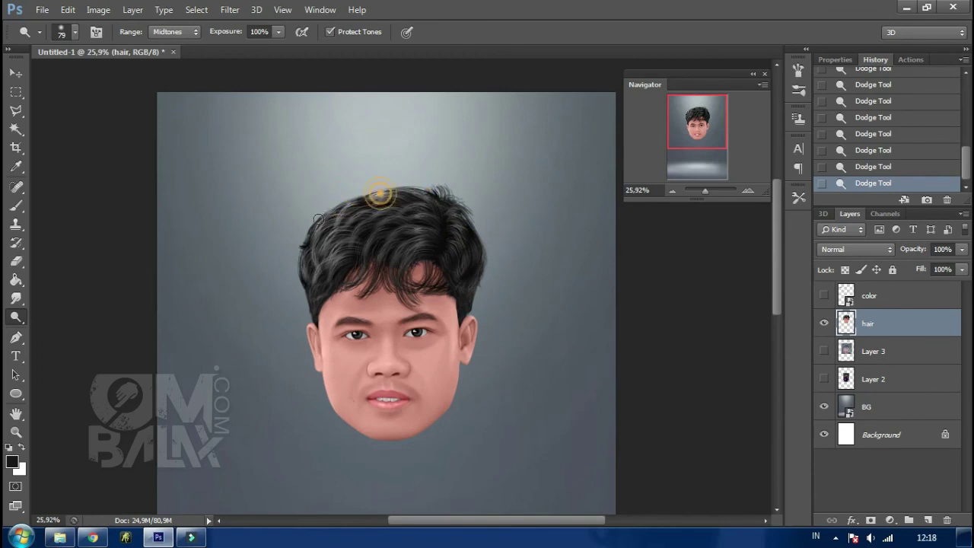
pyautogui.hotkey('ctrl', 'z')
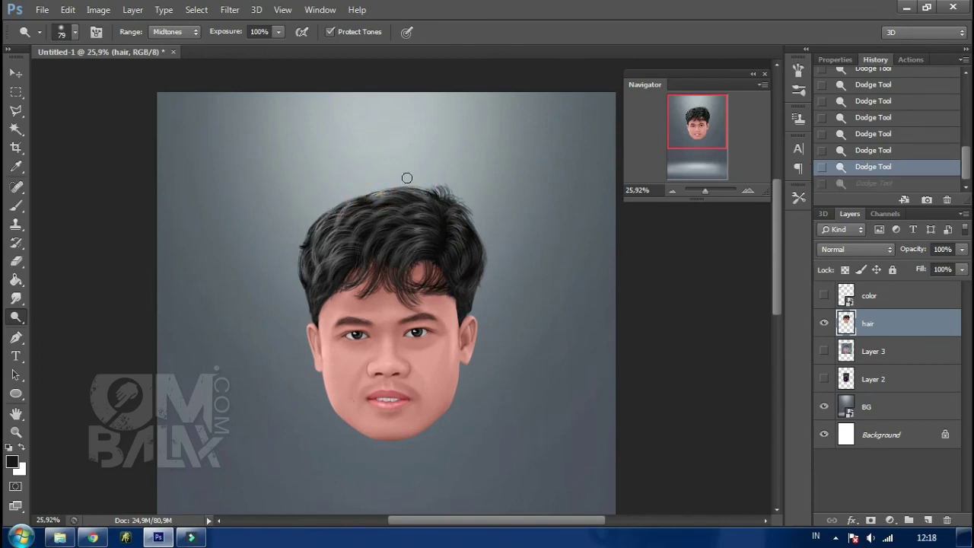
# Step: Dodge the top and edges of the hair at 112 px and 55 px brush sizes
pyautogui.rightClick(407, 178)
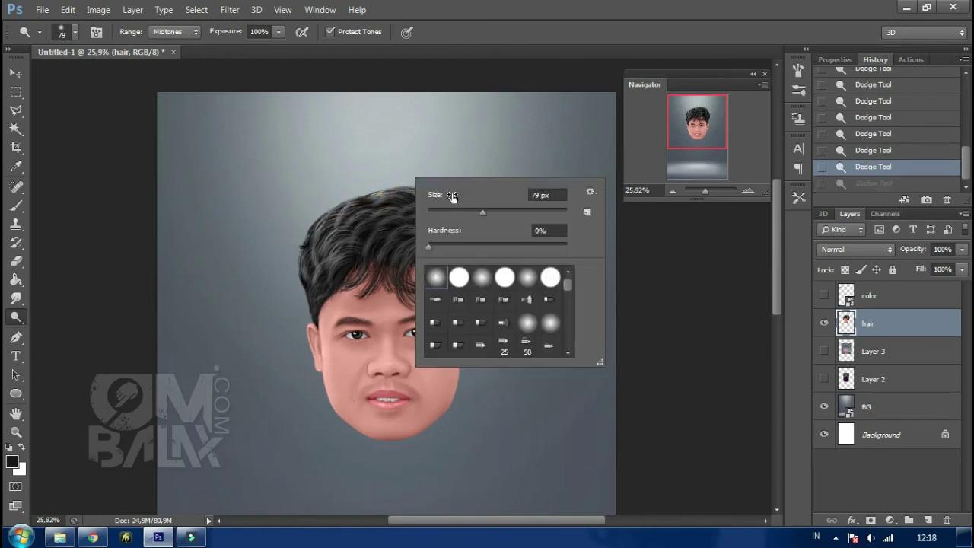
pyautogui.click(387, 191)
pyautogui.moveTo(422, 191); pyautogui.dragTo(396, 194)
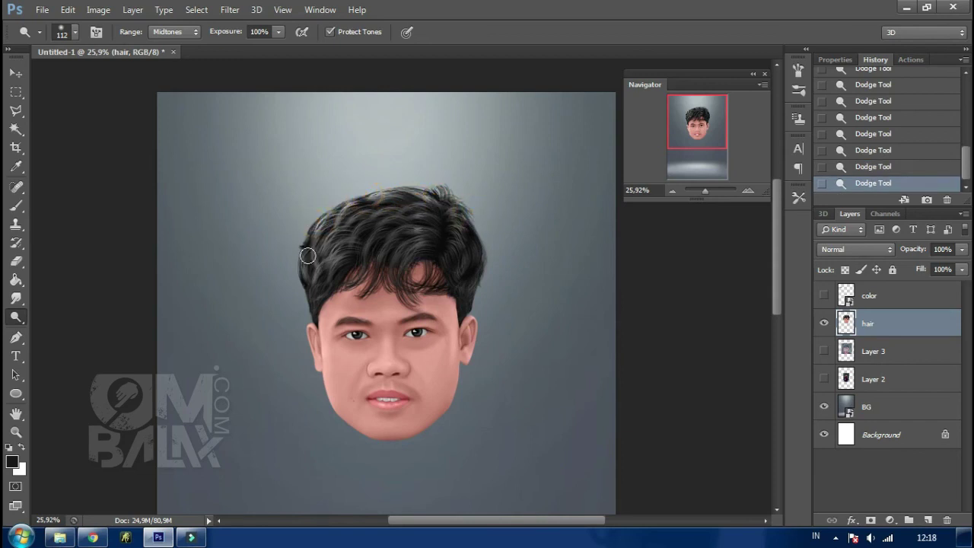
pyautogui.moveTo(306, 310); pyautogui.dragTo(303, 301)
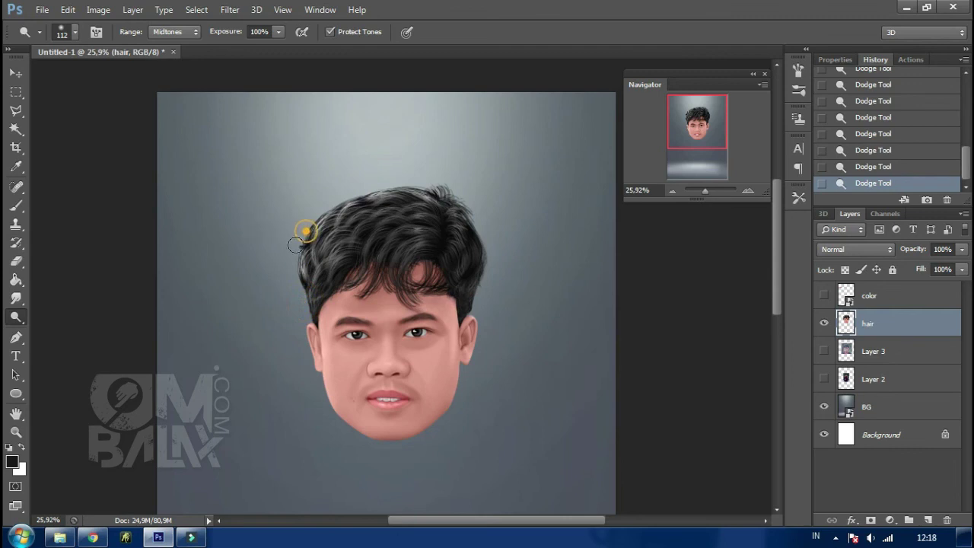
pyautogui.rightClick(406, 214)
pyautogui.write('55')
pyautogui.press('Return')
pyautogui.click(305, 325)
pyautogui.moveTo(474, 313); pyautogui.dragTo(490, 320)
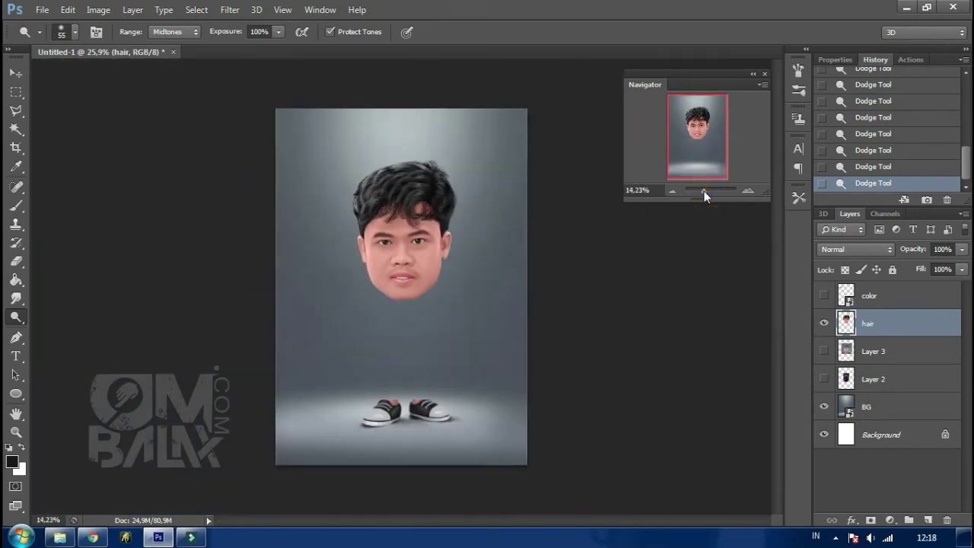
pyautogui.moveTo(705, 190); pyautogui.dragTo(705, 188)
# Step: Brighten the top of the hair with a 185 px dodge brush
pyautogui.rightClick(375, 133)
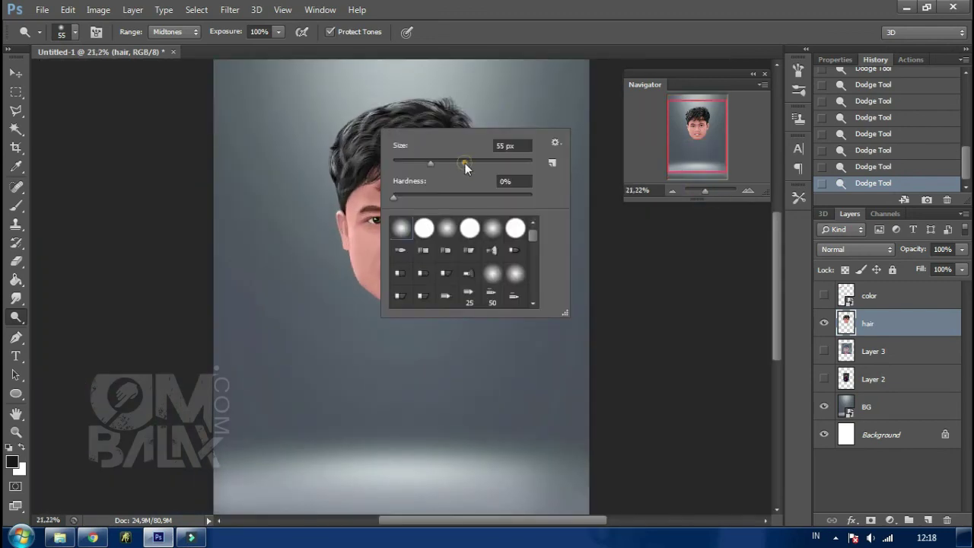
pyautogui.click(378, 118)
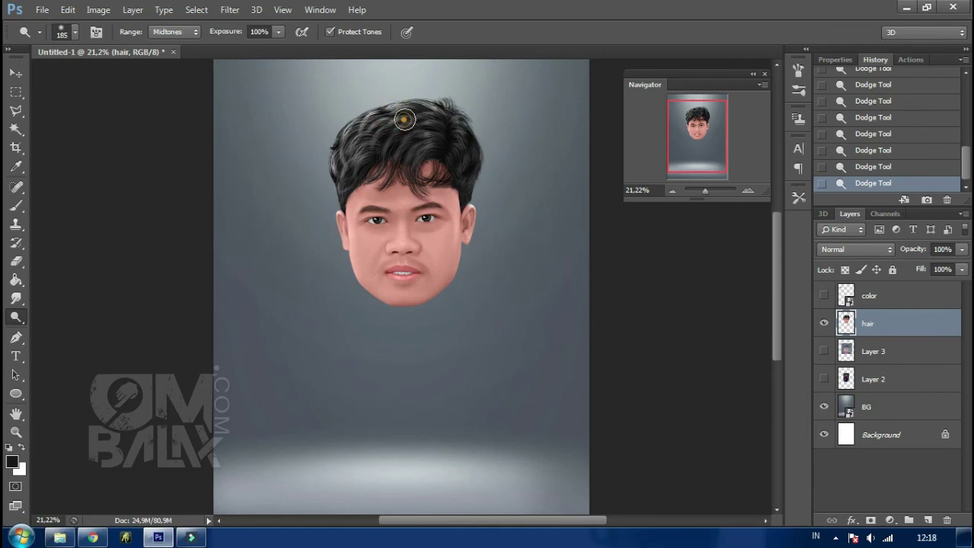
pyautogui.moveTo(370, 127); pyautogui.dragTo(434, 116)
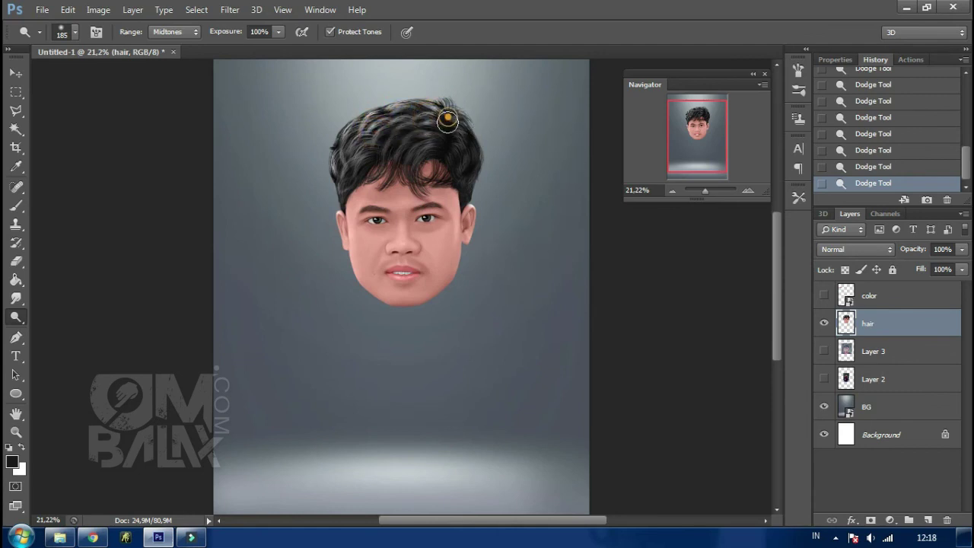
pyautogui.moveTo(447, 120); pyautogui.dragTo(442, 120)
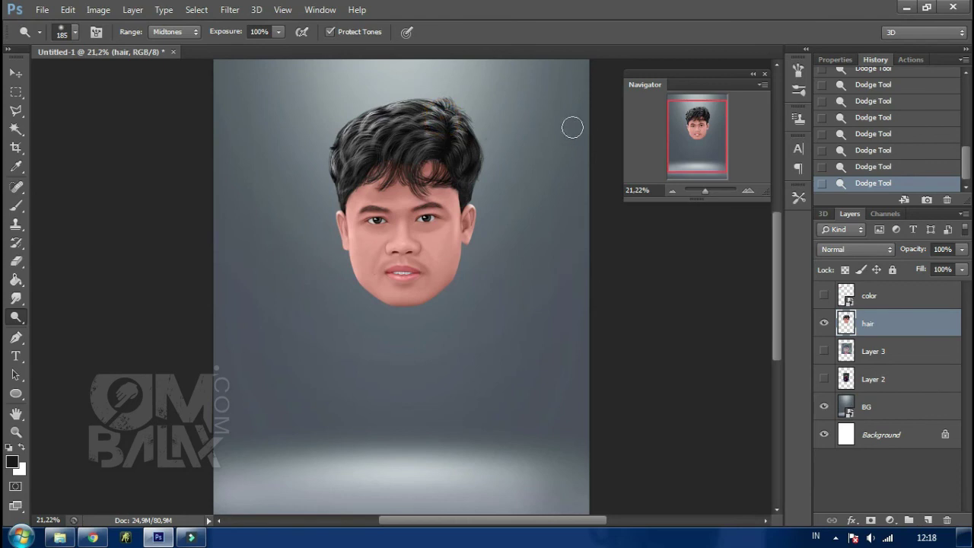
# Step: Shift Layer 3's contents slightly and add Layer 2 to the selection
pyautogui.click(880, 352)
pyautogui.click(15, 74)
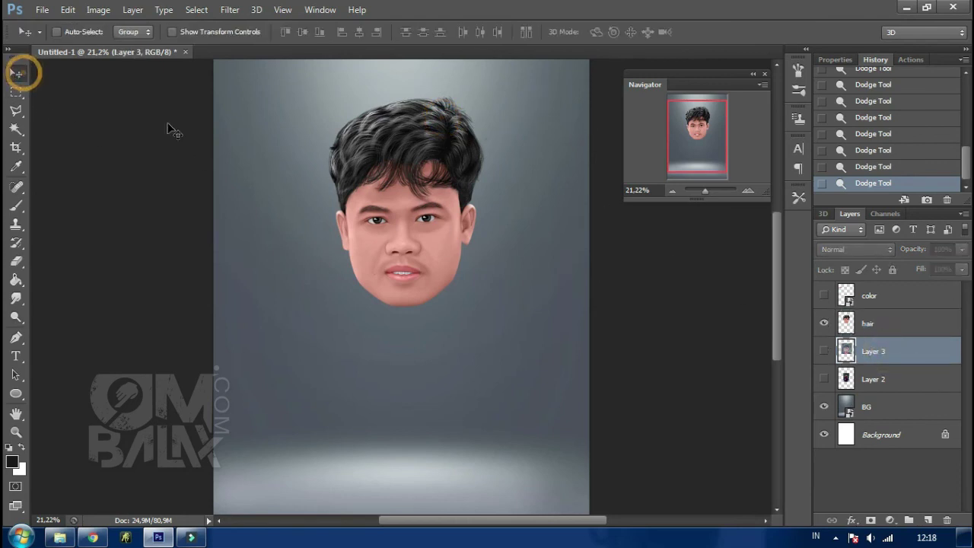
pyautogui.moveTo(426, 226); pyautogui.dragTo(456, 255)
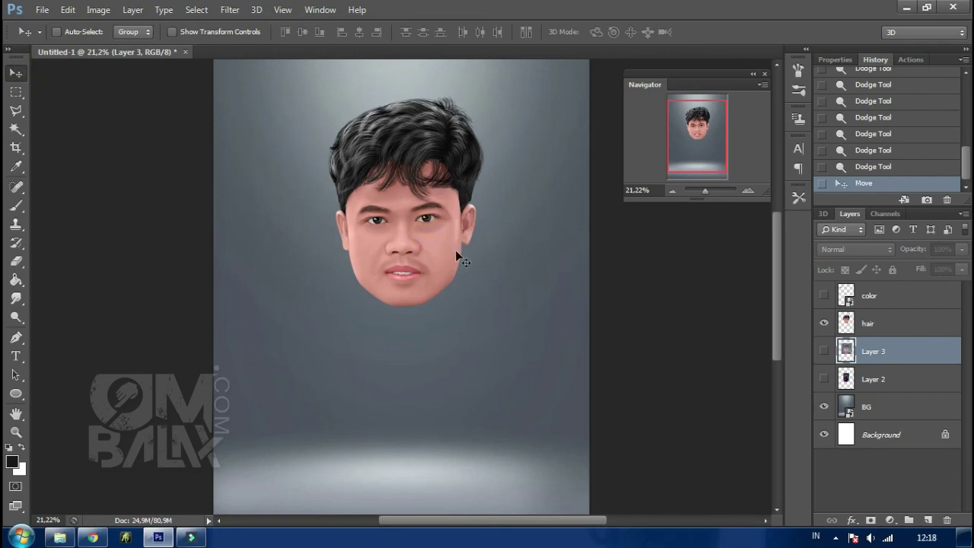
pyautogui.keyDown('ctrl'); pyautogui.click(877, 382); pyautogui.keyUp('ctrl')
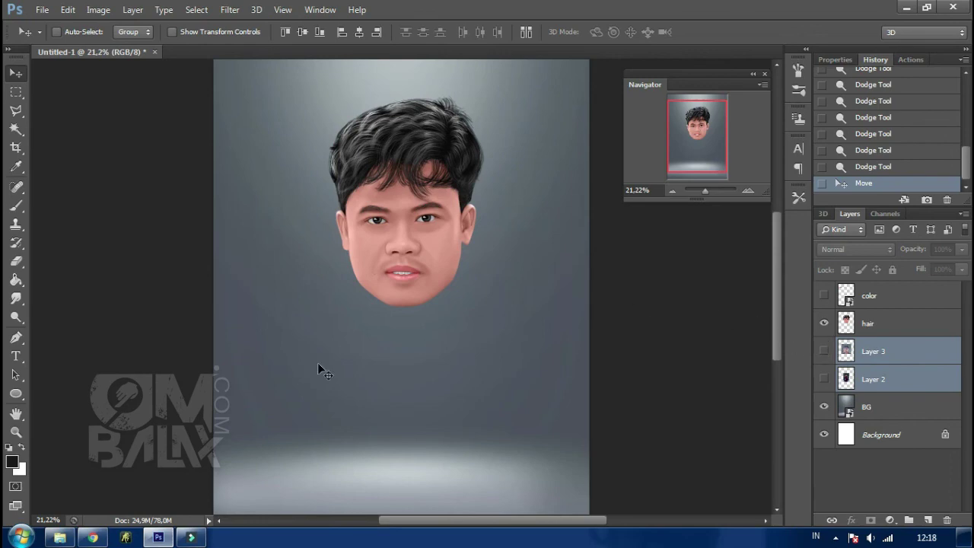
# Step: Open the package 10 folder in Explorer and drag body image 73 onto the canvas
pyautogui.click(69, 538)
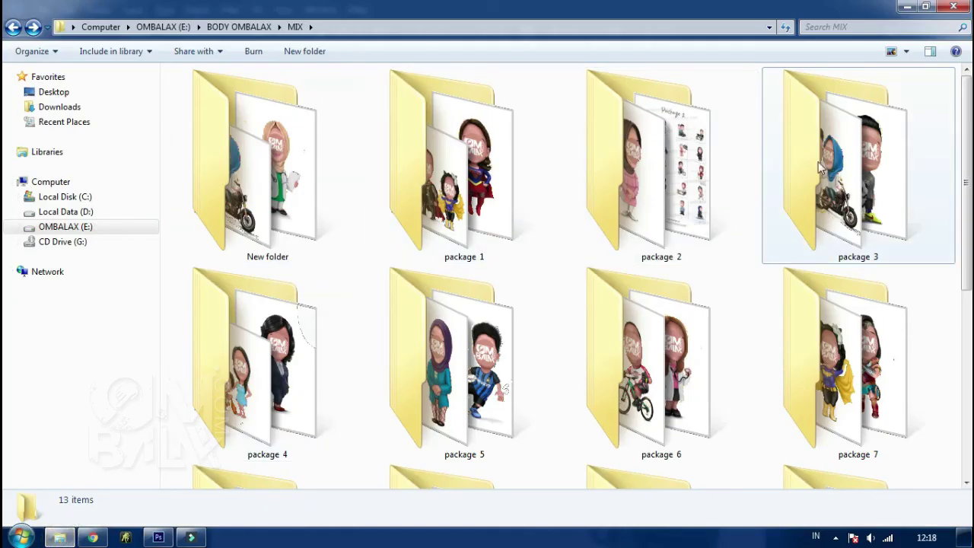
pyautogui.moveTo(967, 156); pyautogui.dragTo(968, 282)
pyautogui.scroll(-1, 2, 298)
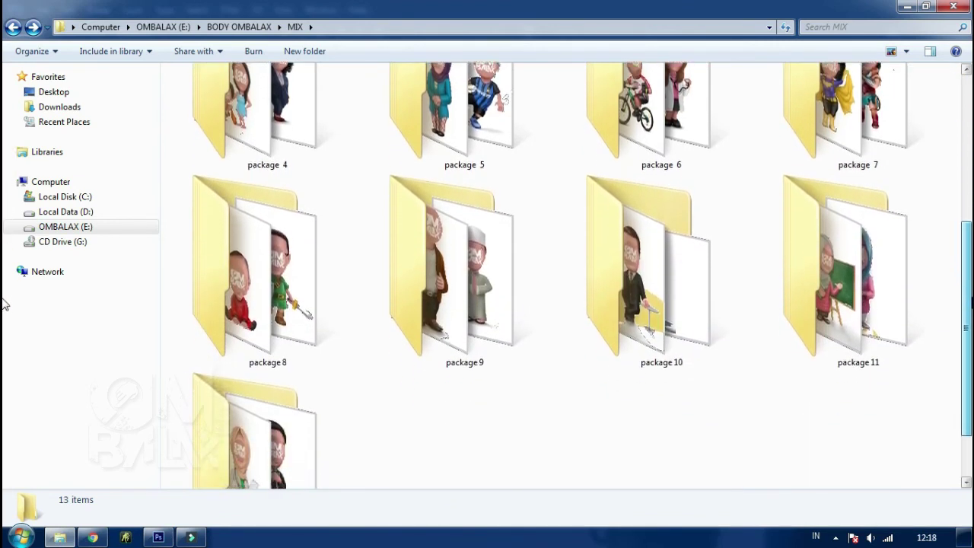
pyautogui.scroll(-1, 3, 326)
pyautogui.scroll(-1, 3, 348)
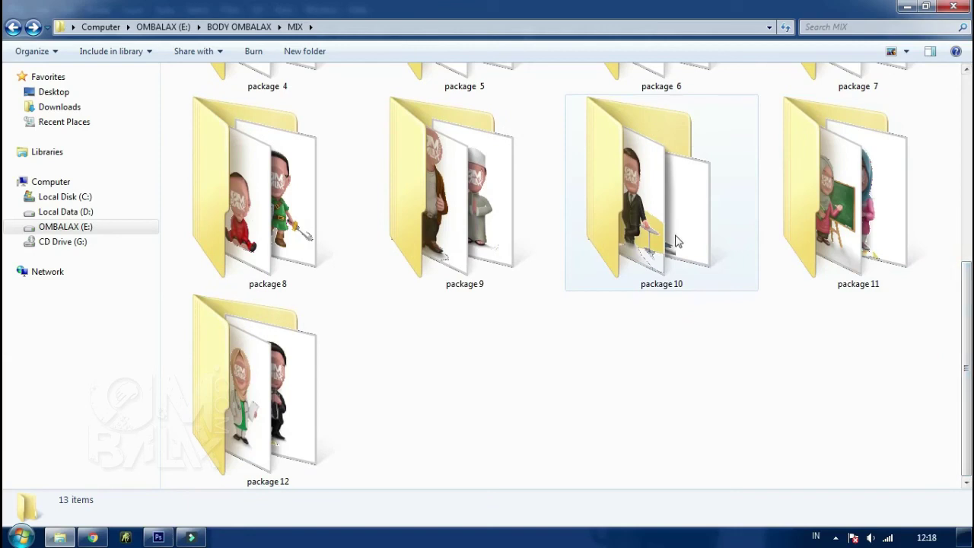
pyautogui.doubleClick(677, 239)
pyautogui.moveTo(471, 125)
pyautogui.mouseDown()
pyautogui.moveTo(218, 387)
pyautogui.moveTo(403, 327)
pyautogui.moveTo(439, 303)
pyautogui.mouseUp()
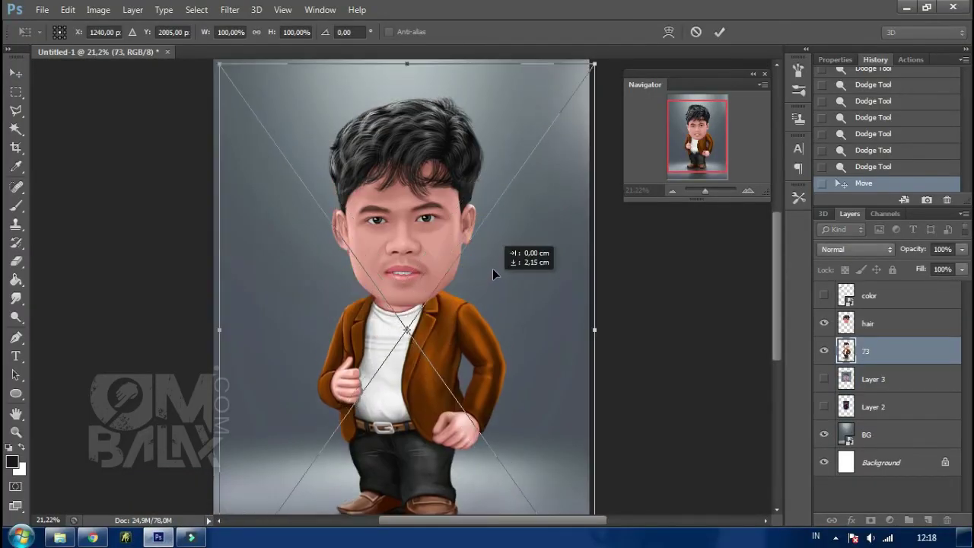
# Step: Scale body layer 73 to about 75% and position it beneath the big head
pyautogui.moveTo(487, 264); pyautogui.dragTo(579, 430)
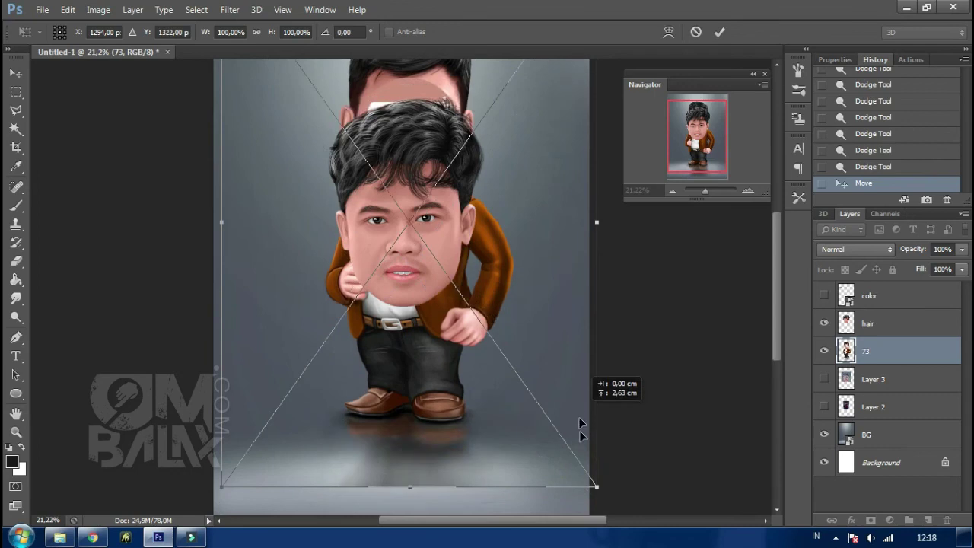
pyautogui.moveTo(597, 471)
pyautogui.mouseDown()
pyautogui.moveTo(488, 371)
pyautogui.moveTo(431, 290)
pyautogui.mouseUp()
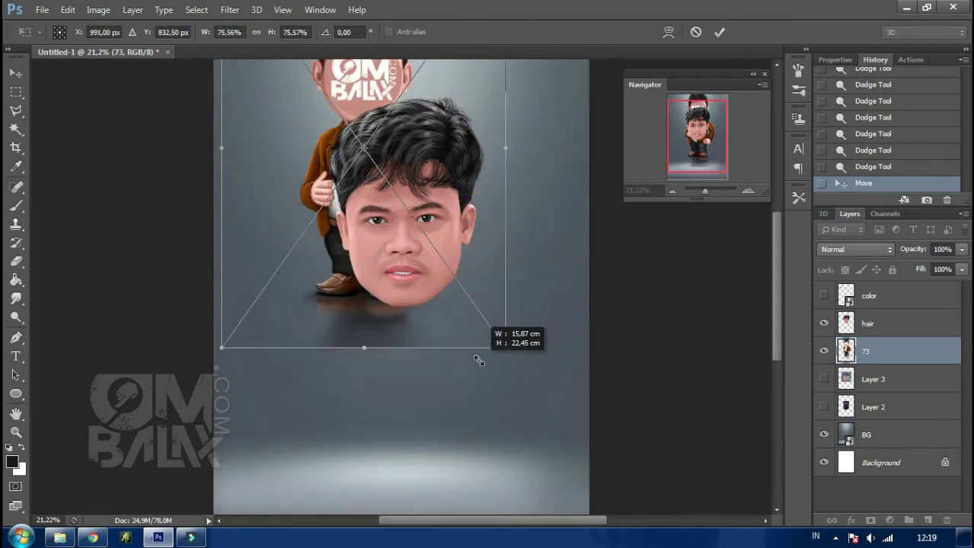
pyautogui.moveTo(448, 245)
pyautogui.mouseDown()
pyautogui.moveTo(522, 330)
pyautogui.moveTo(527, 375)
pyautogui.moveTo(495, 404)
pyautogui.mouseUp()
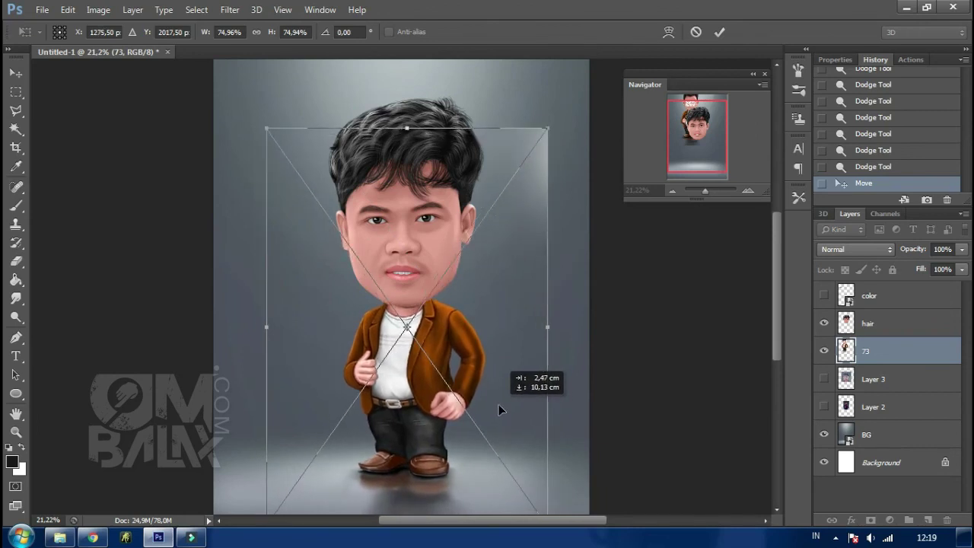
pyautogui.moveTo(498, 409); pyautogui.dragTo(498, 409)
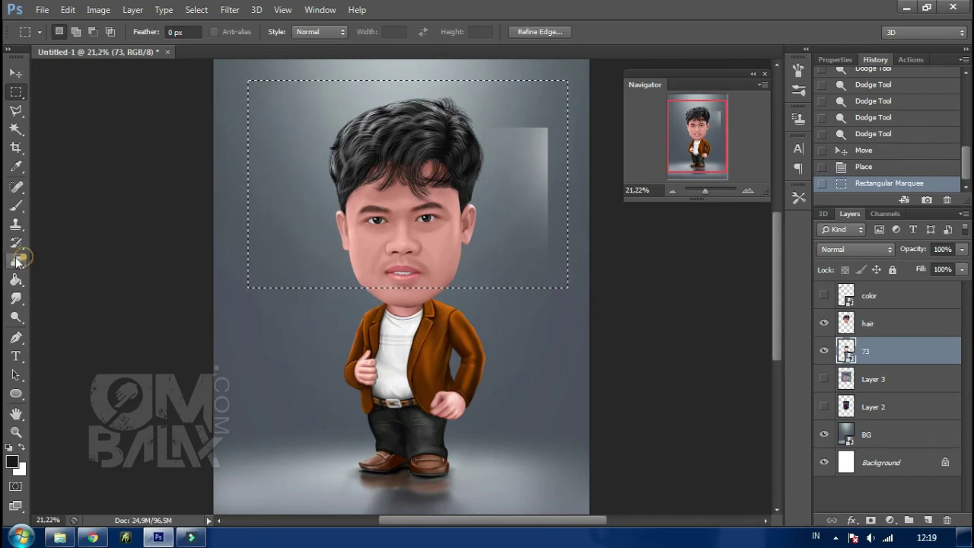
# Step: Rasterize body layer 73 and lower the hair head layer onto the body's neck
pyautogui.click(456, 260)
pyautogui.click(498, 213)
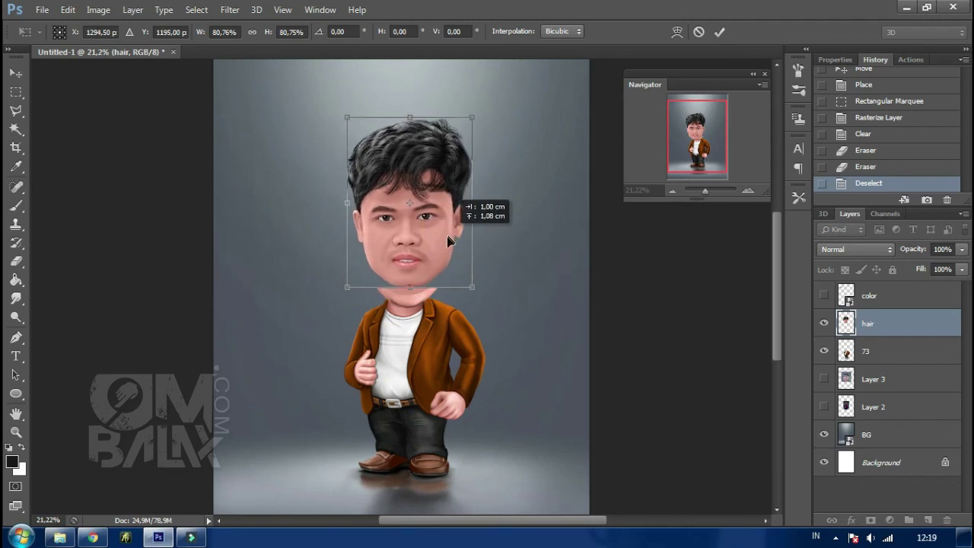
pyautogui.moveTo(447, 238); pyautogui.dragTo(446, 243)
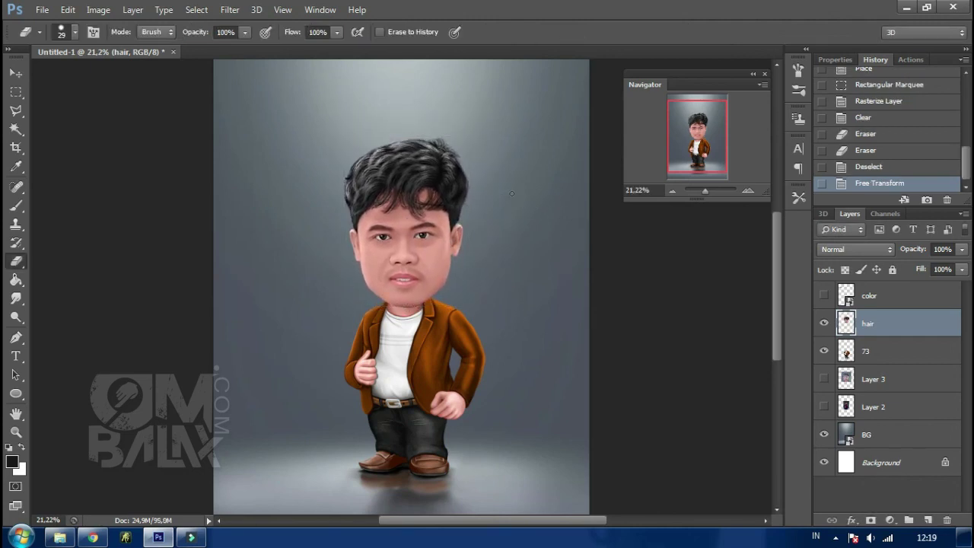
pyautogui.moveTo(506, 240); pyautogui.dragTo(521, 229)
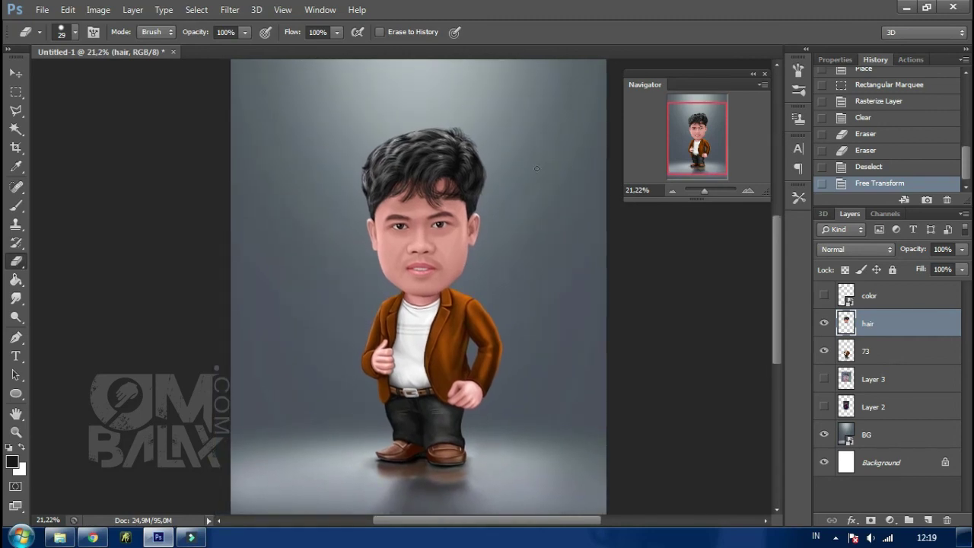